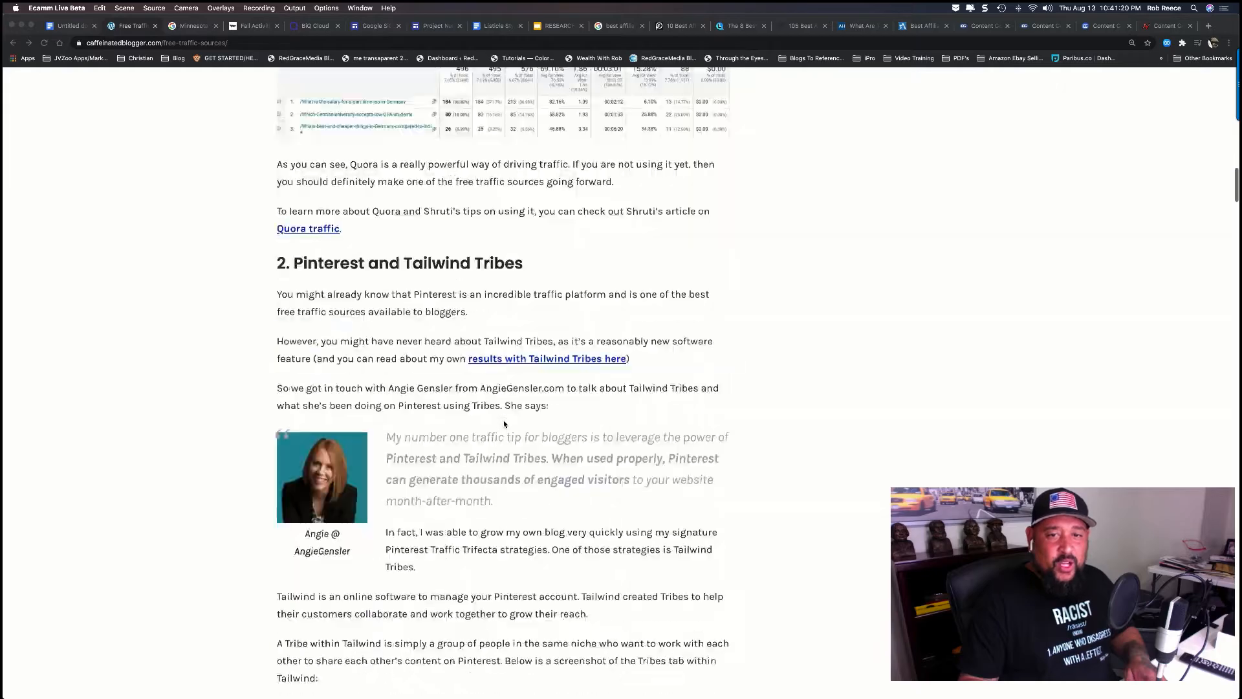
# Review the structure of the free traffic sources article, from the introduction through its numbered sections to the wrap-up.
pyautogui.scroll(-20, 504, 424)
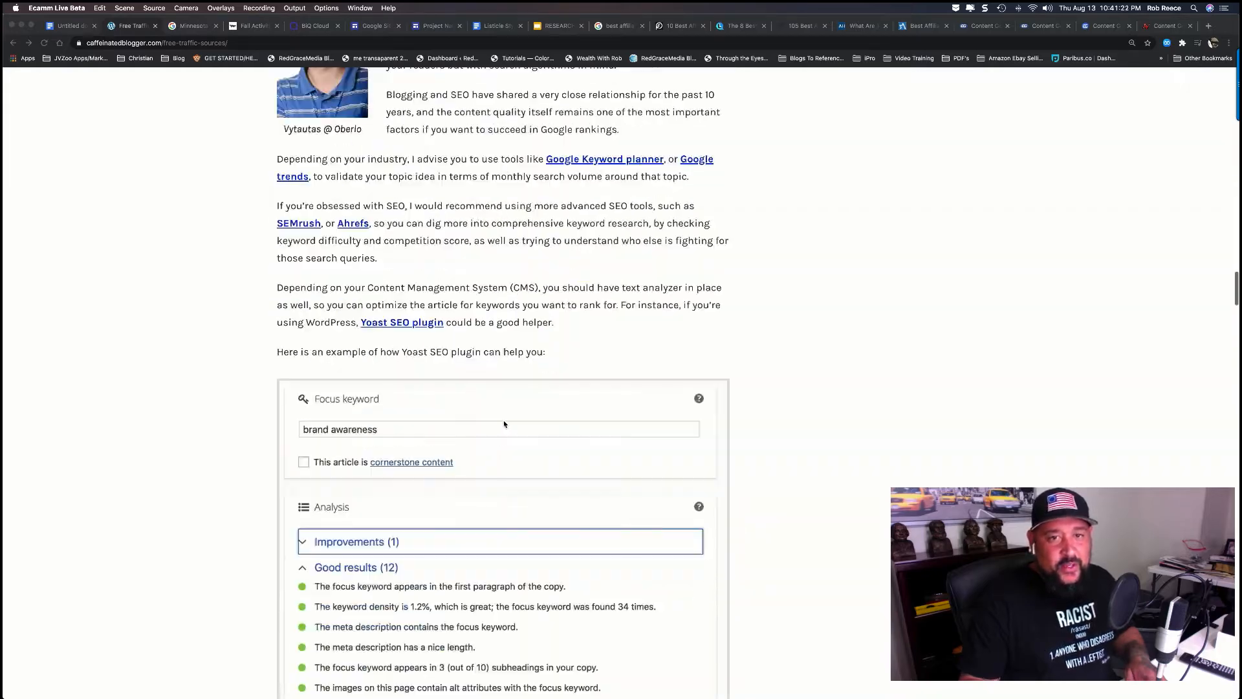
pyautogui.scroll(-20, 504, 424)
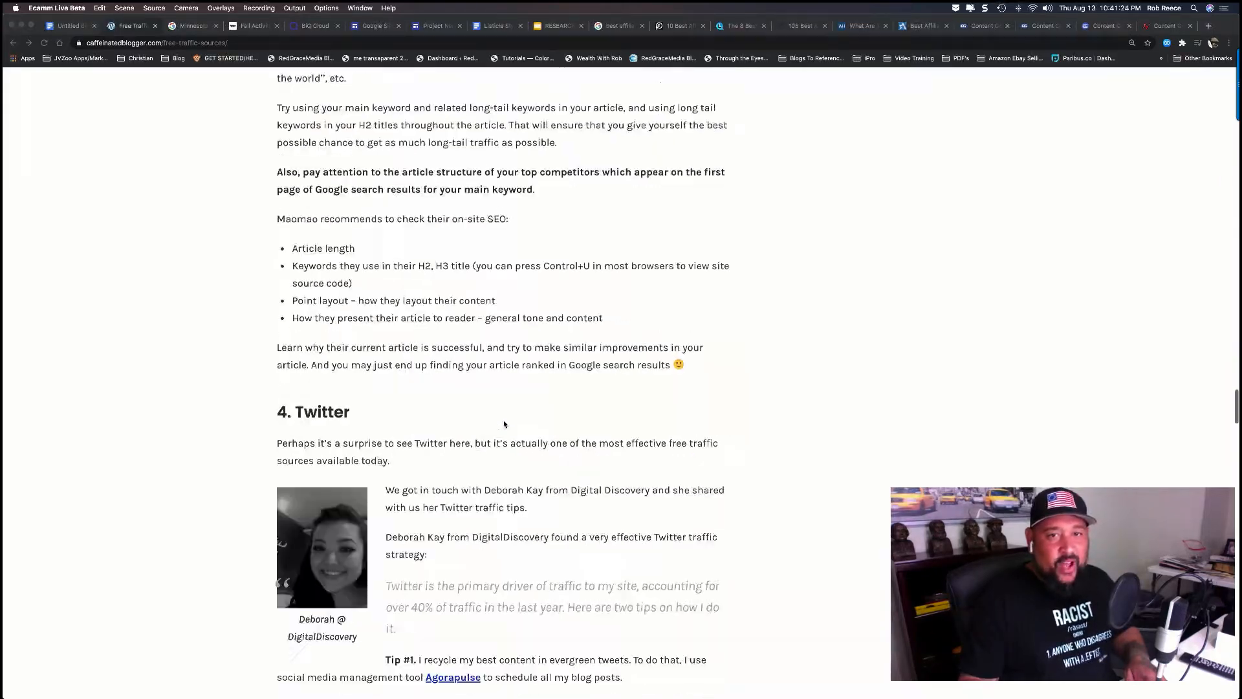
pyautogui.scroll(-20, 504, 424)
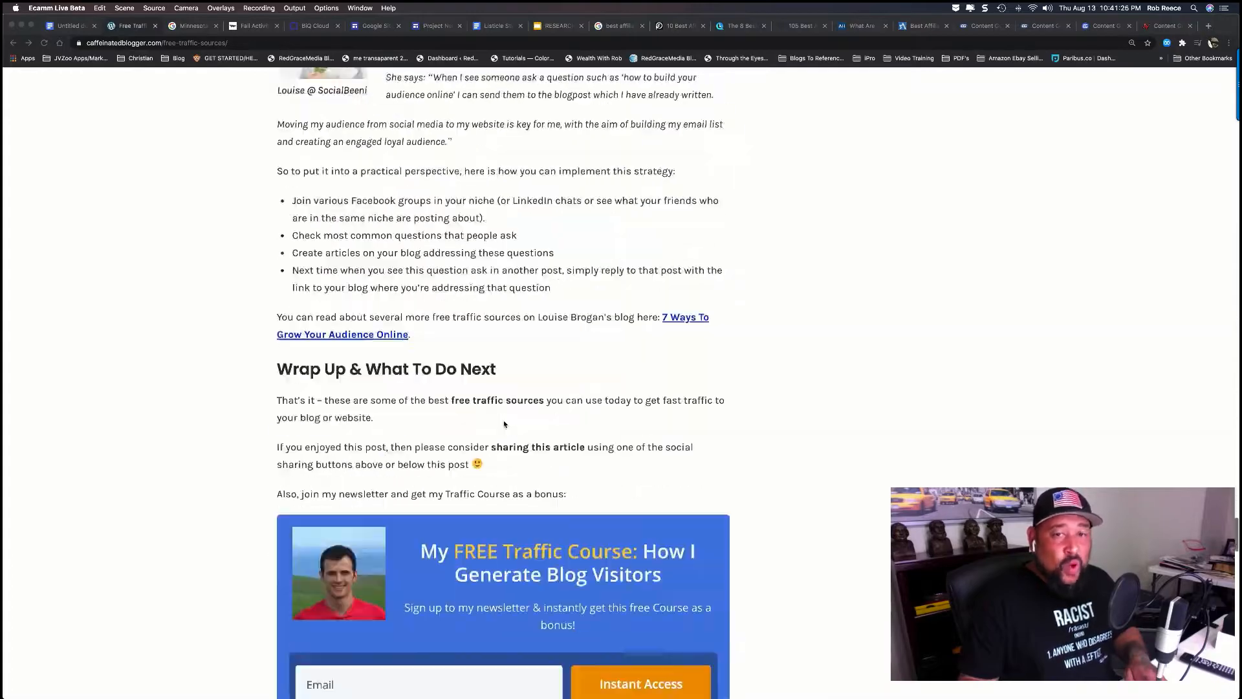
pyautogui.scroll(12, 504, 424)
pyautogui.scroll(20, 504, 423)
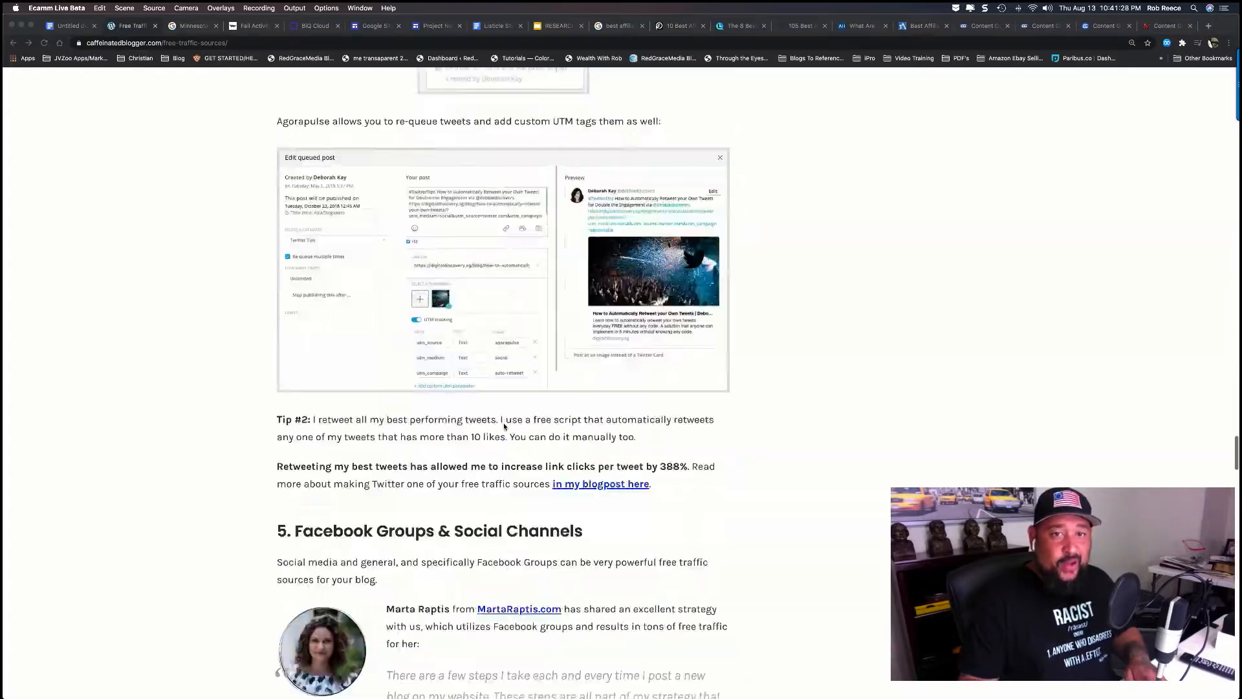
pyautogui.scroll(20, 504, 426)
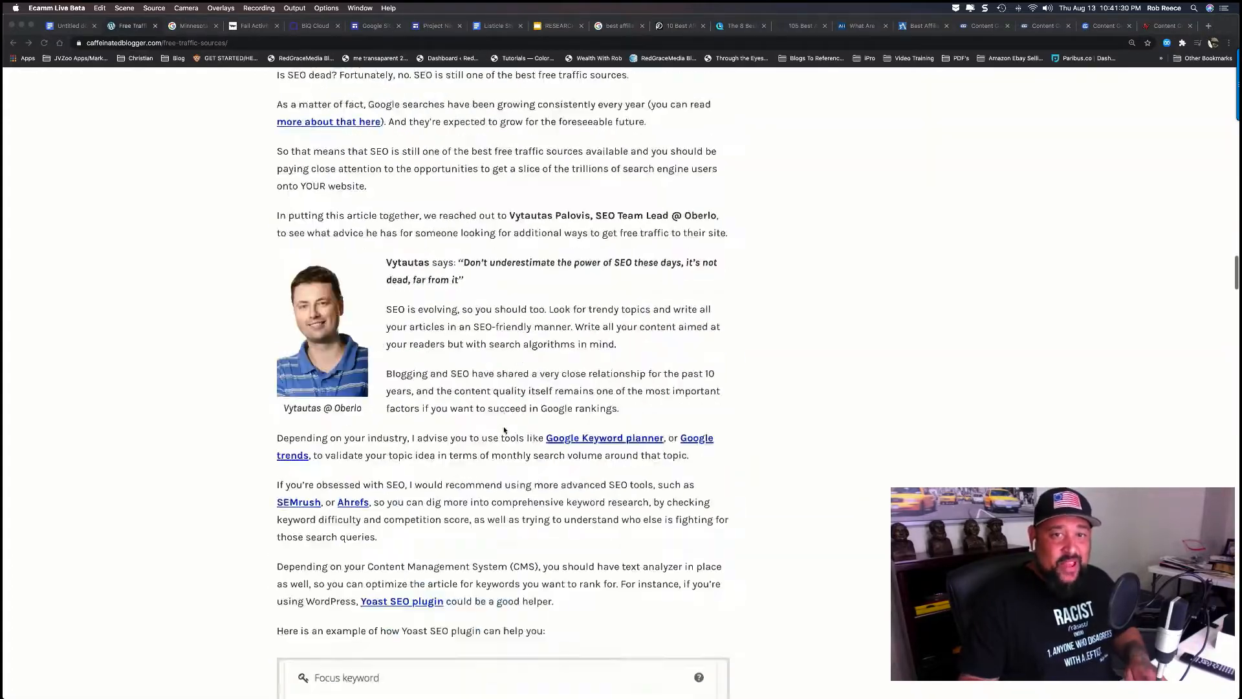
pyautogui.scroll(20, 759, 429)
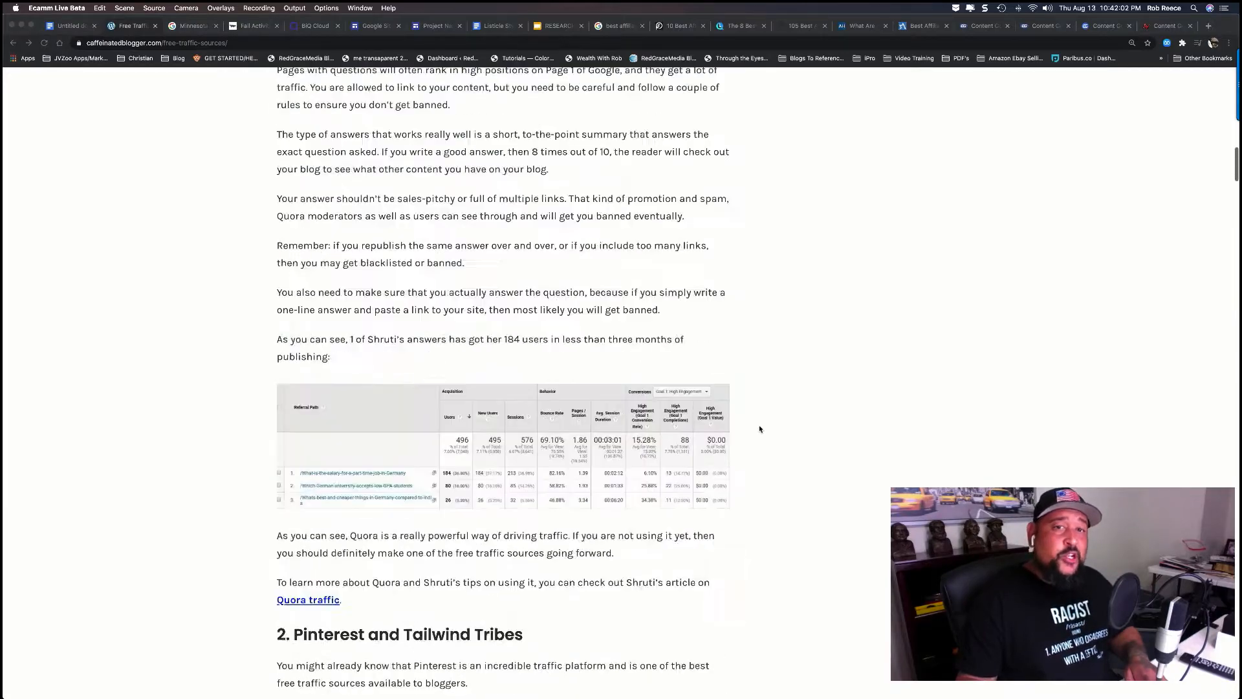
pyautogui.scroll(8, 759, 429)
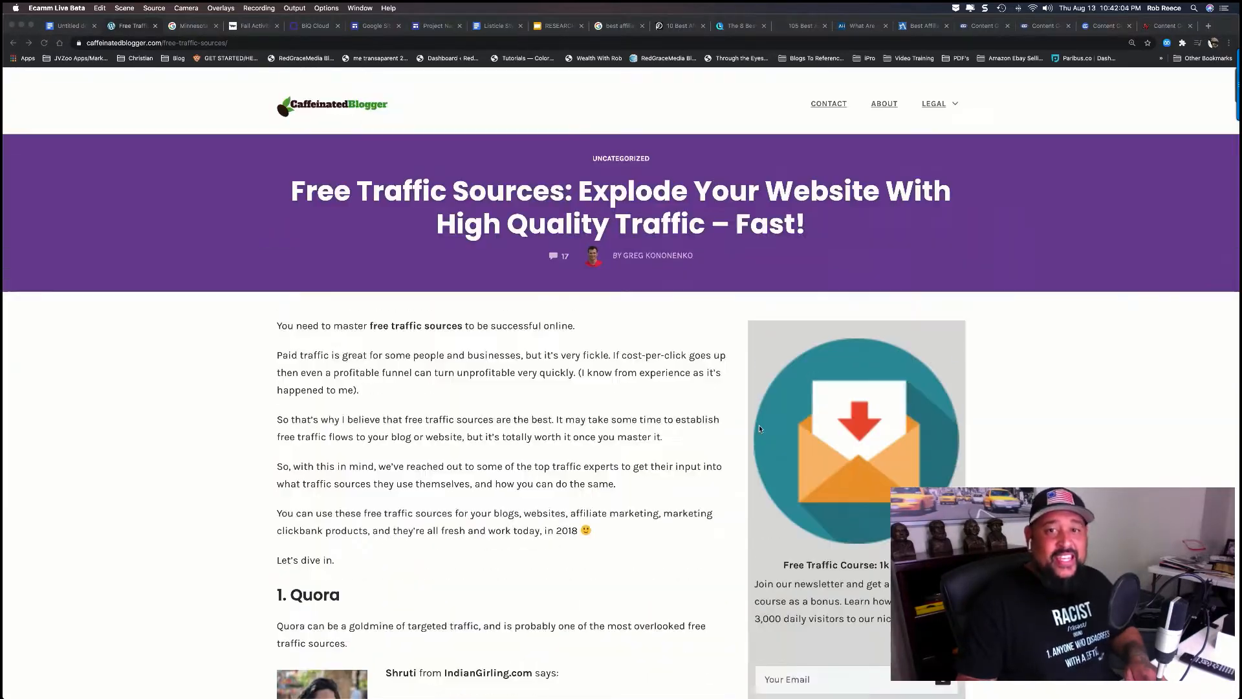
pyautogui.scroll(-5, 760, 429)
pyautogui.scroll(-15, 760, 429)
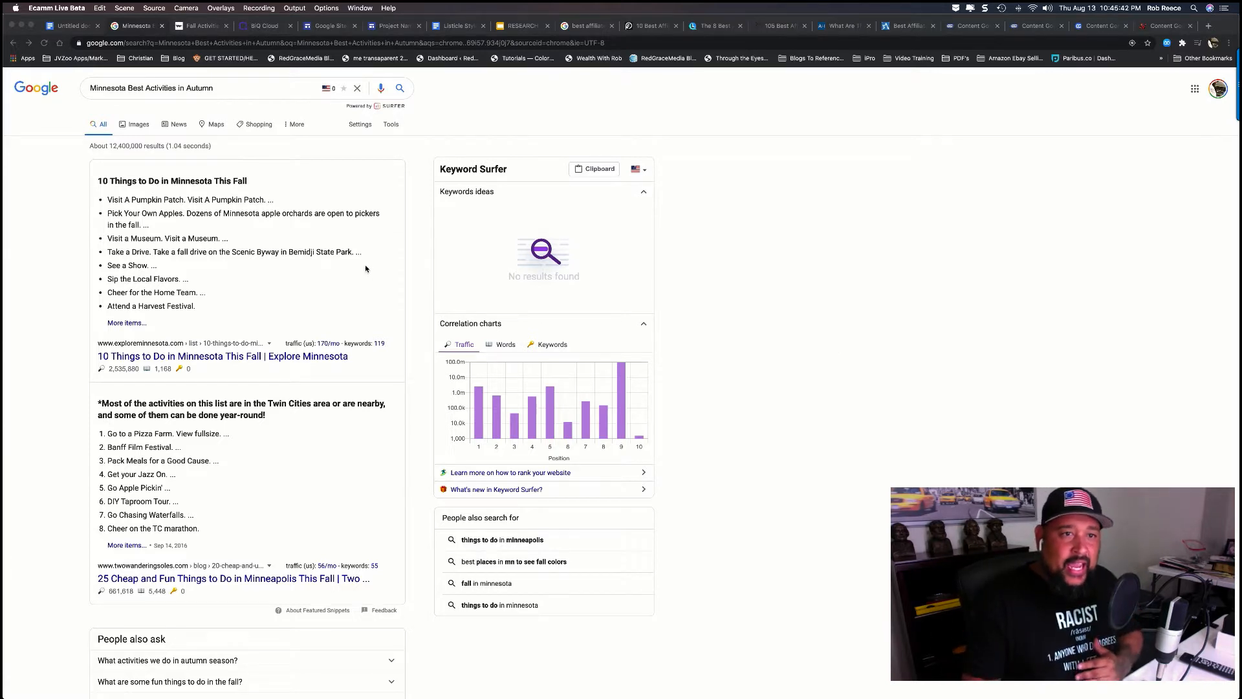
# Highlight the search phrase "Minnesota Best Activities in Autumn" and look over the Google results for it.
pyautogui.scroll(-1, 222, 135)
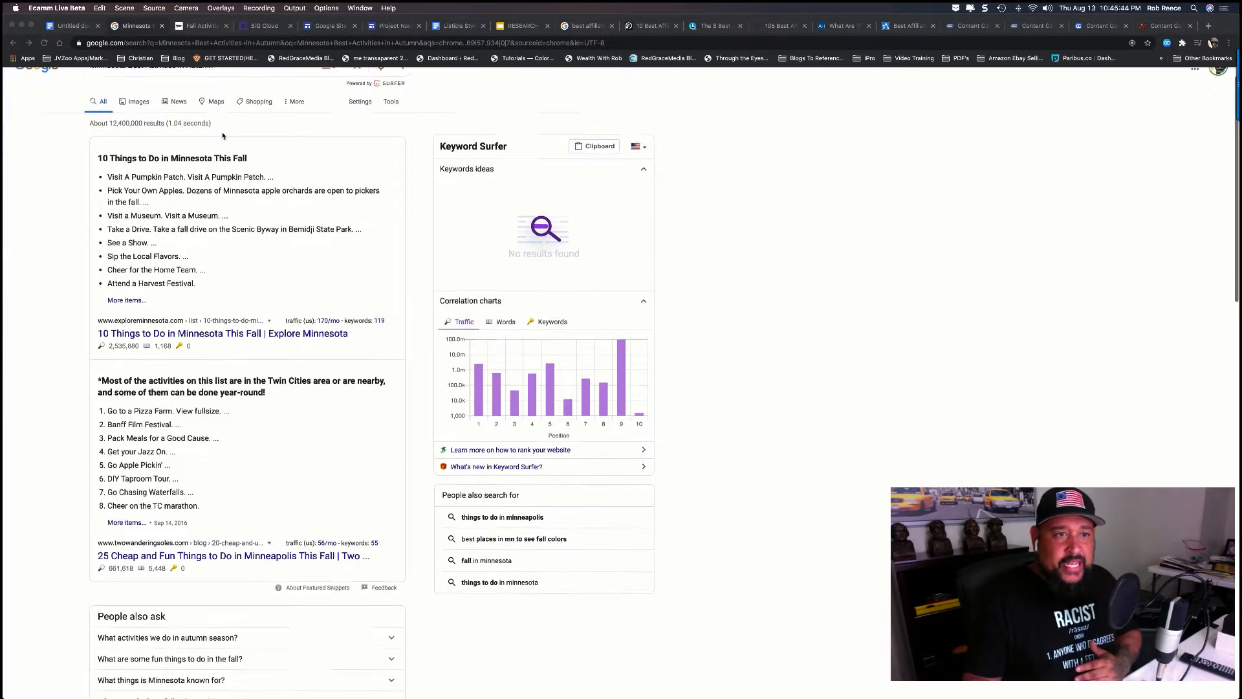
pyautogui.scroll(1, 222, 136)
pyautogui.click(237, 91)
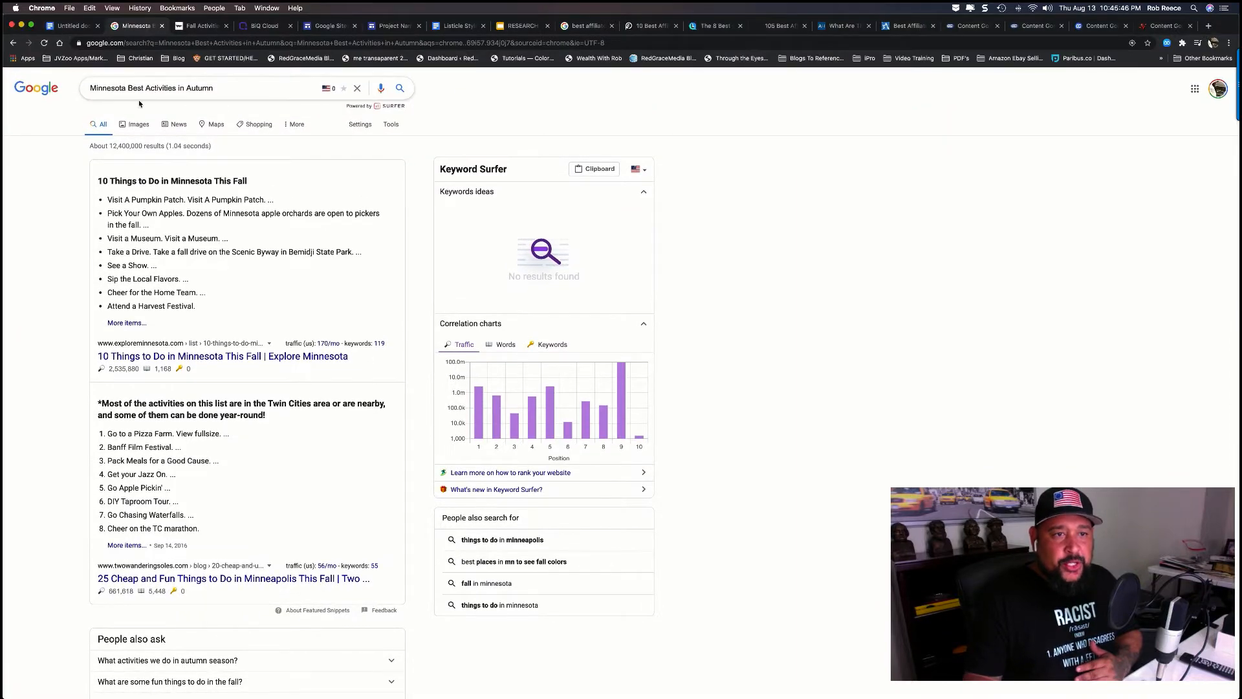
pyautogui.scroll(-5, 156, 295)
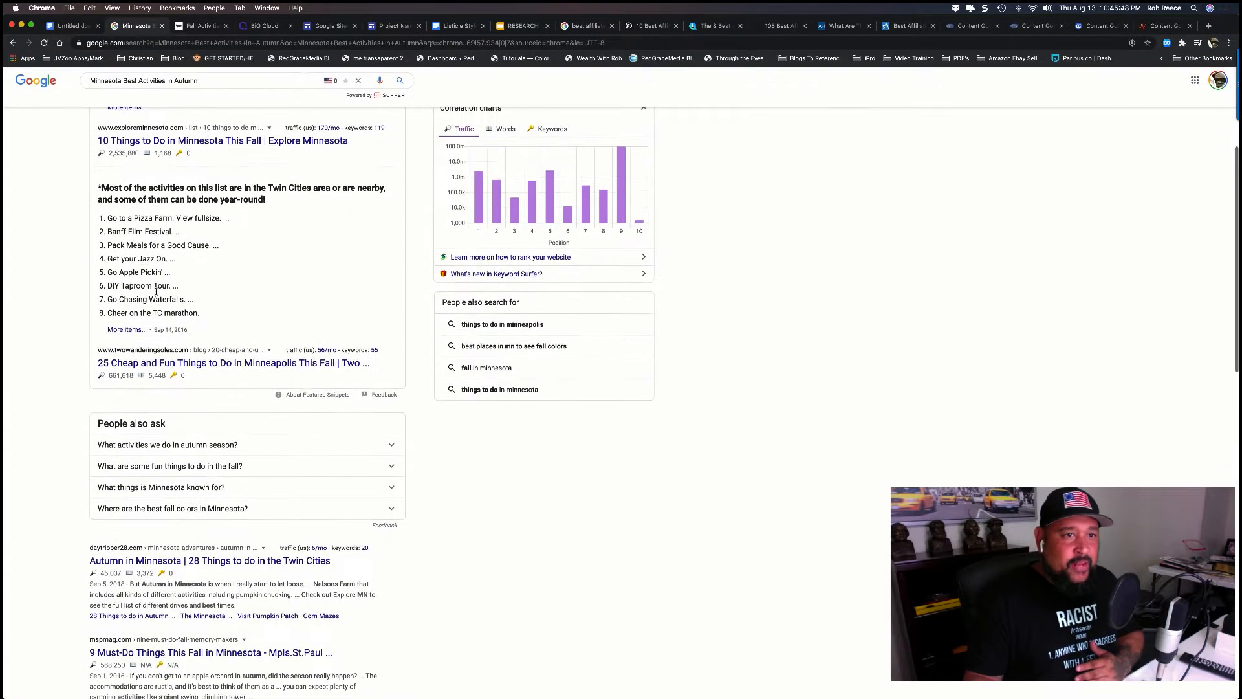
pyautogui.scroll(6, 156, 295)
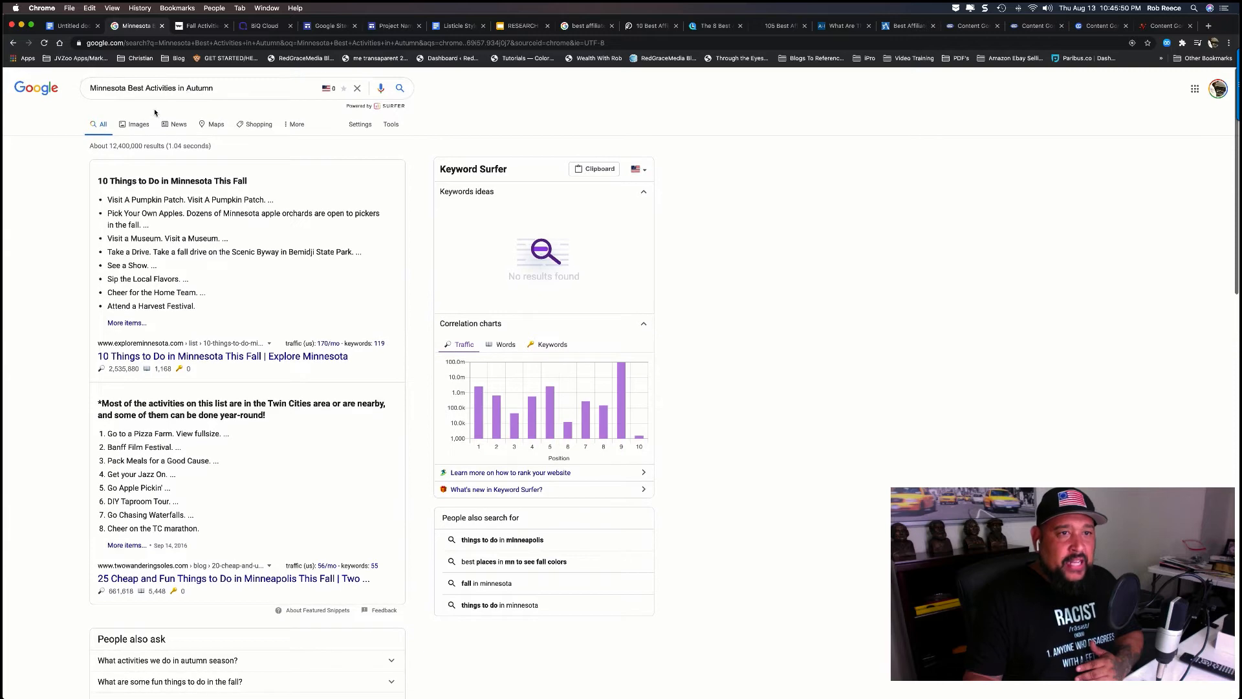
pyautogui.moveTo(232, 88); pyautogui.dragTo(78, 91)
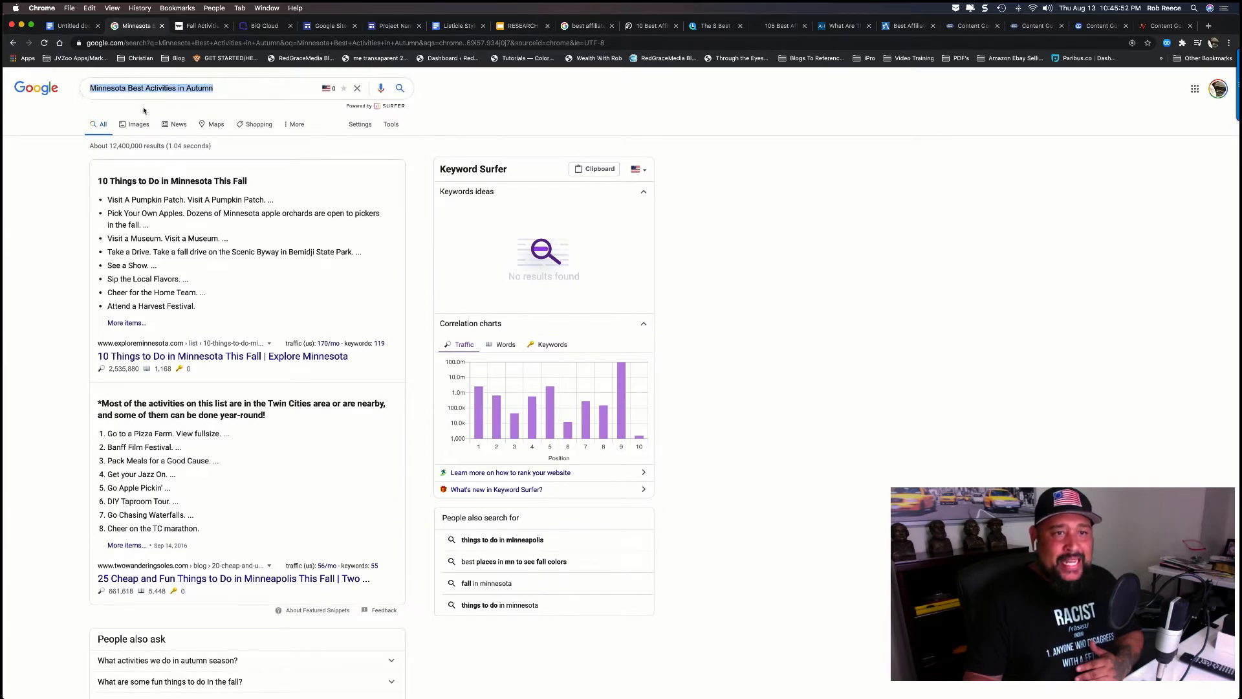
pyautogui.scroll(-3, 152, 142)
pyautogui.scroll(3, 163, 175)
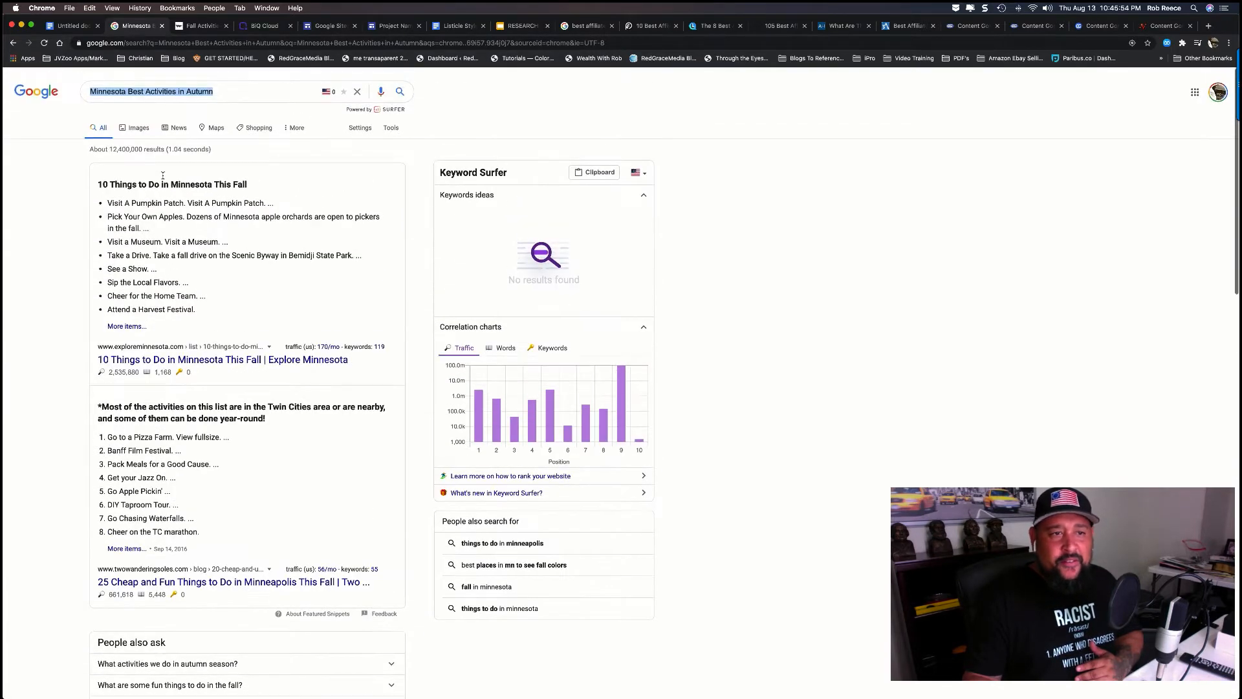
# Highlight the featured snippet title "10 Things to Do in Minnesota This Fall" and review the related questions and competing results below it.
pyautogui.moveTo(96, 184); pyautogui.dragTo(250, 184)
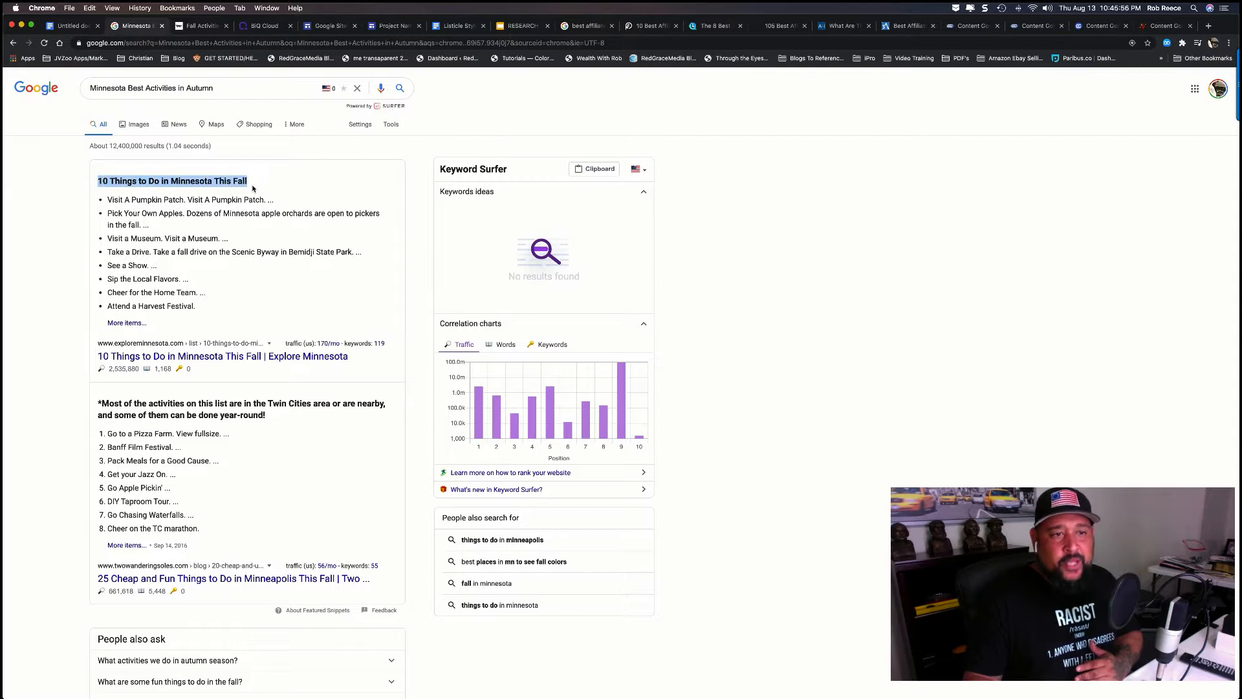
pyautogui.scroll(-5, 211, 283)
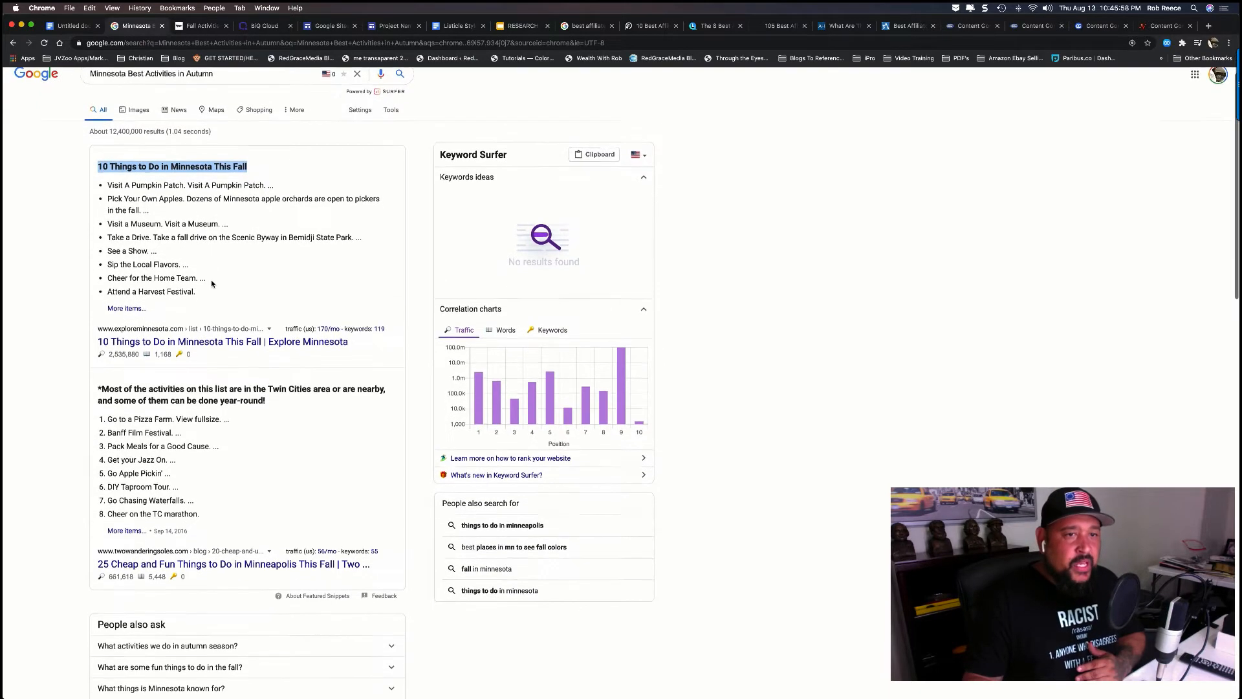
pyautogui.scroll(-5, 212, 284)
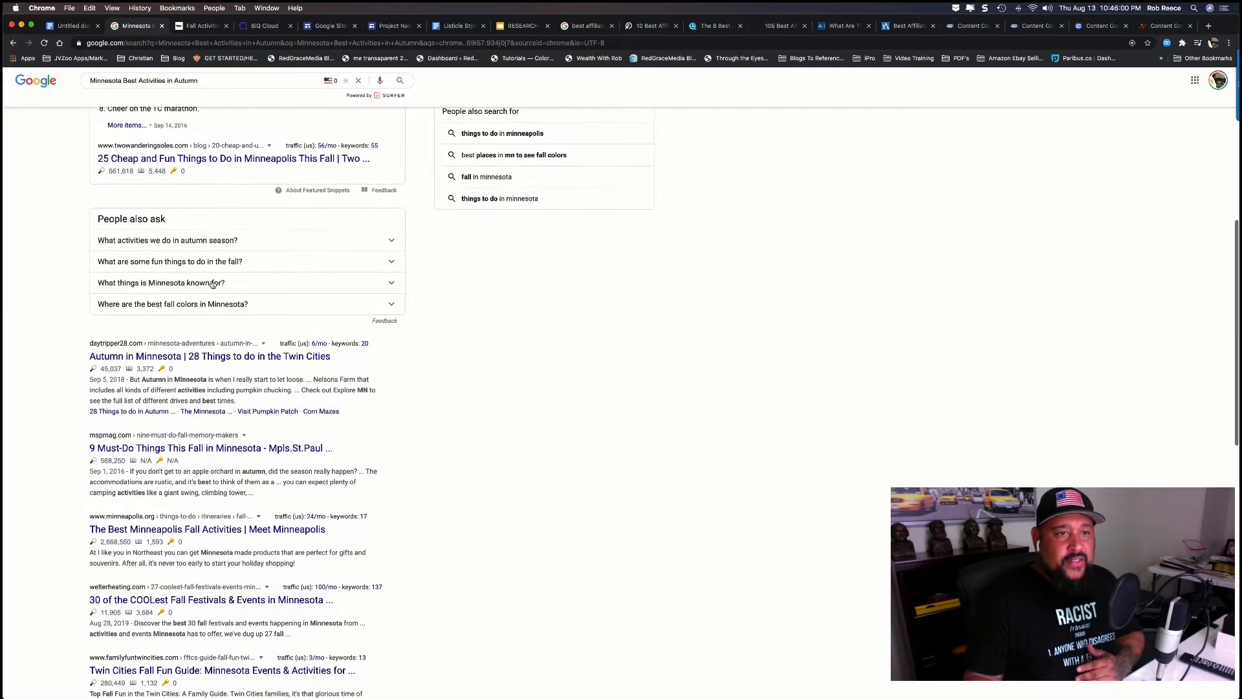
pyautogui.scroll(-1, 203, 270)
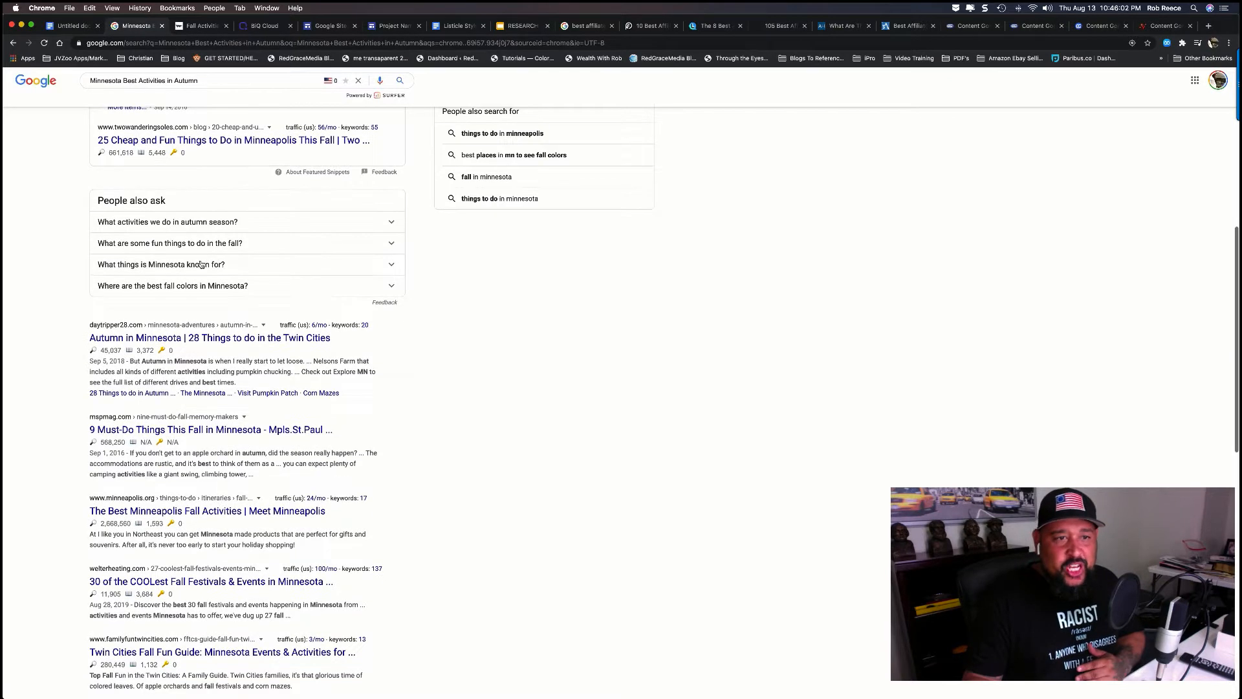
pyautogui.scroll(-5, 201, 264)
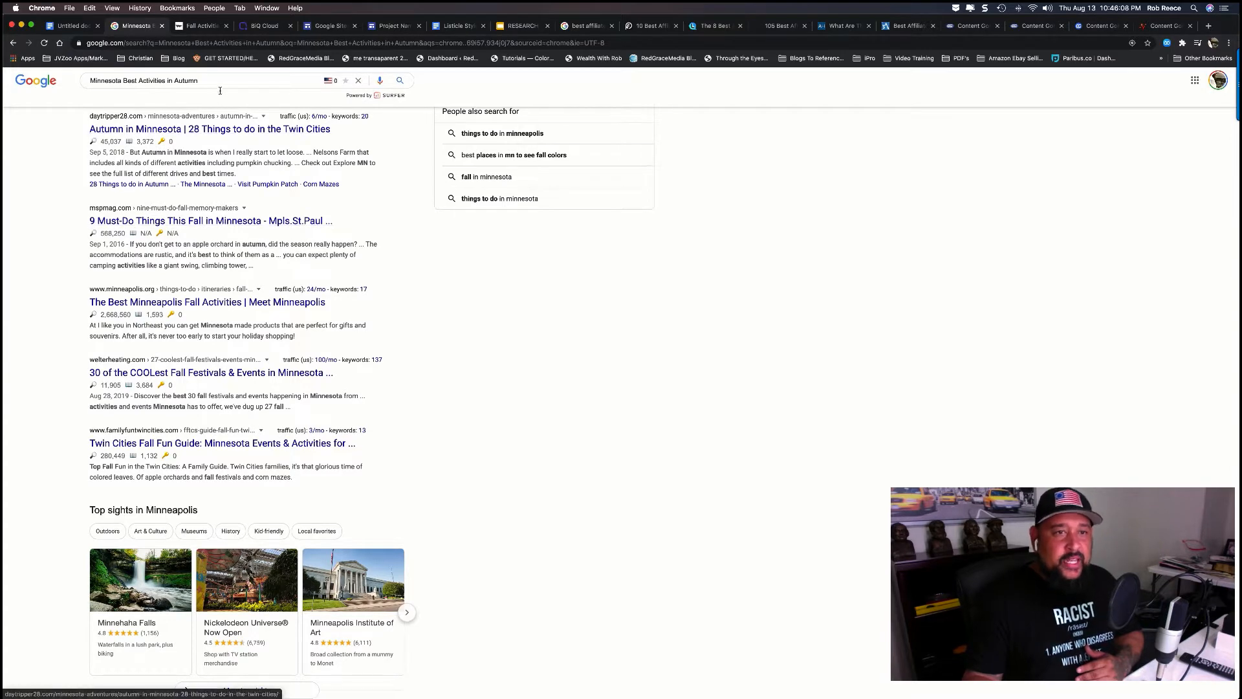
# Switch to the Travel Croc article on fall activities in MN and examine how its introduction and individual activity sections are laid out.
pyautogui.click(198, 26)
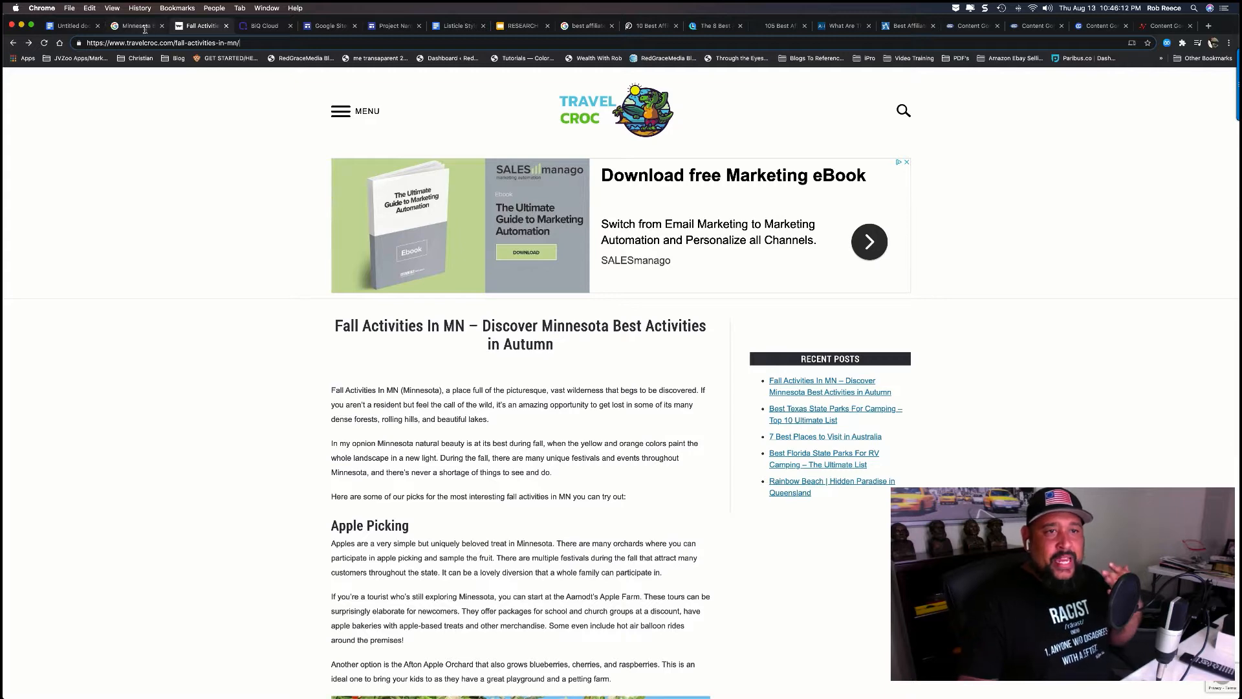
pyautogui.scroll(-2, 517, 402)
pyautogui.scroll(1, 524, 411)
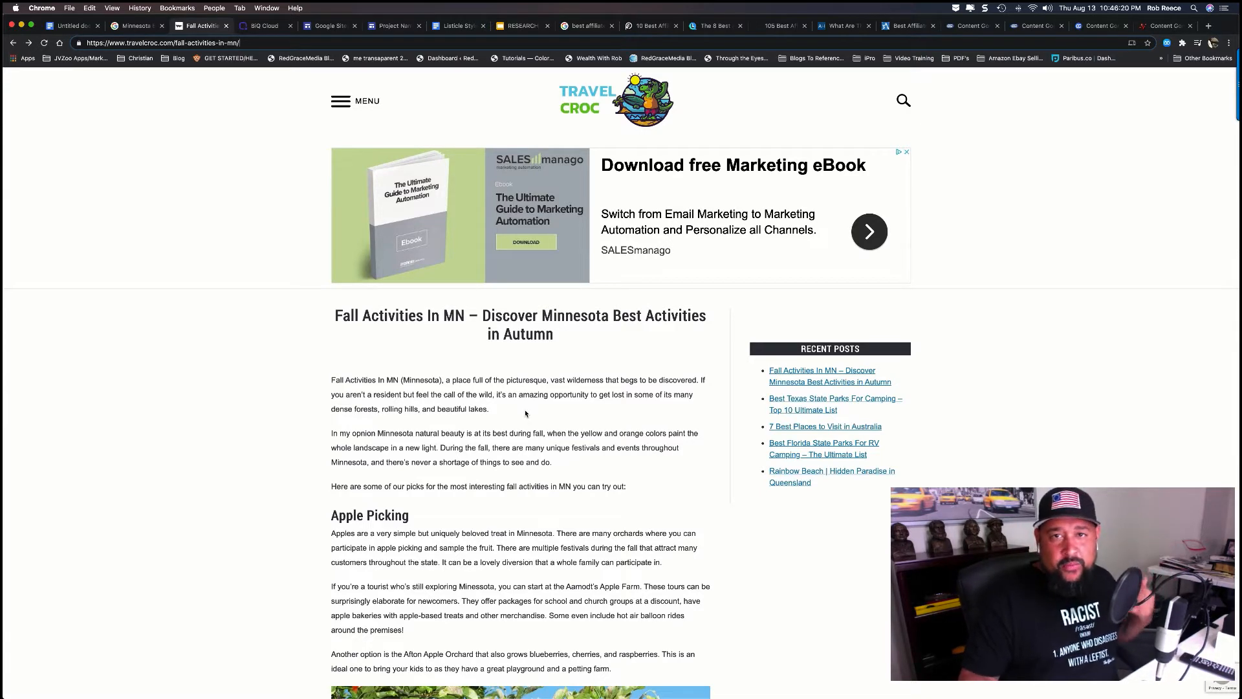
pyautogui.scroll(-4, 525, 414)
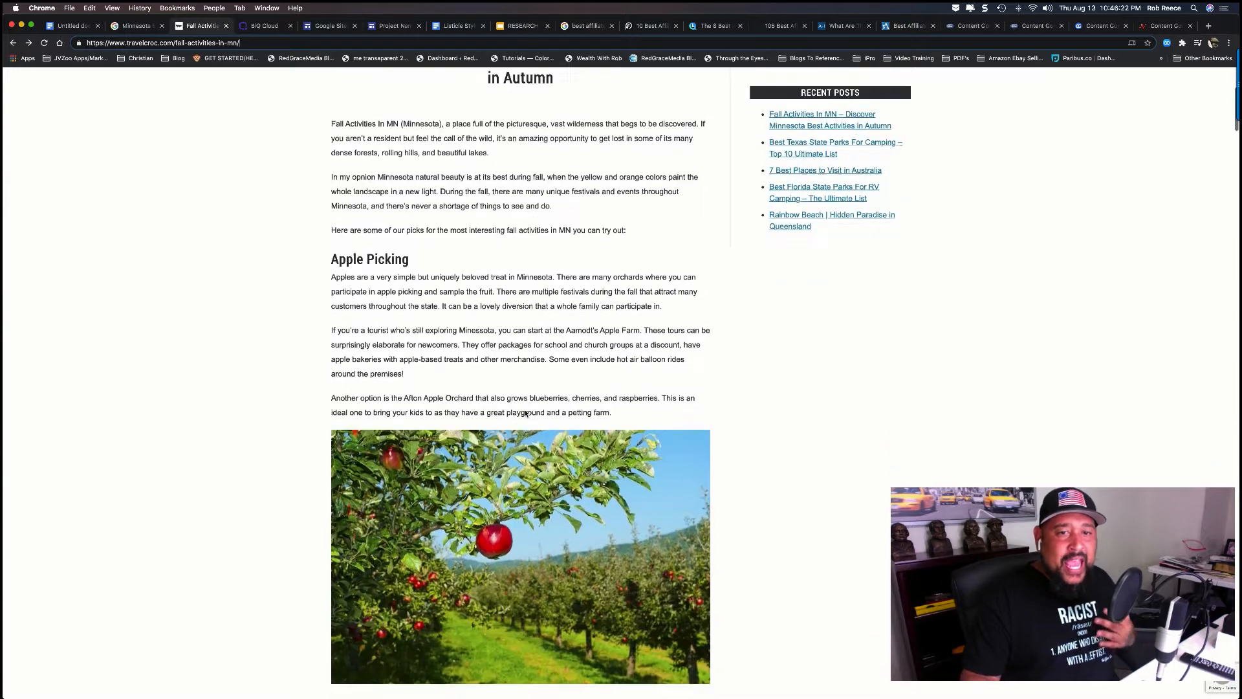
pyautogui.scroll(-10, 526, 414)
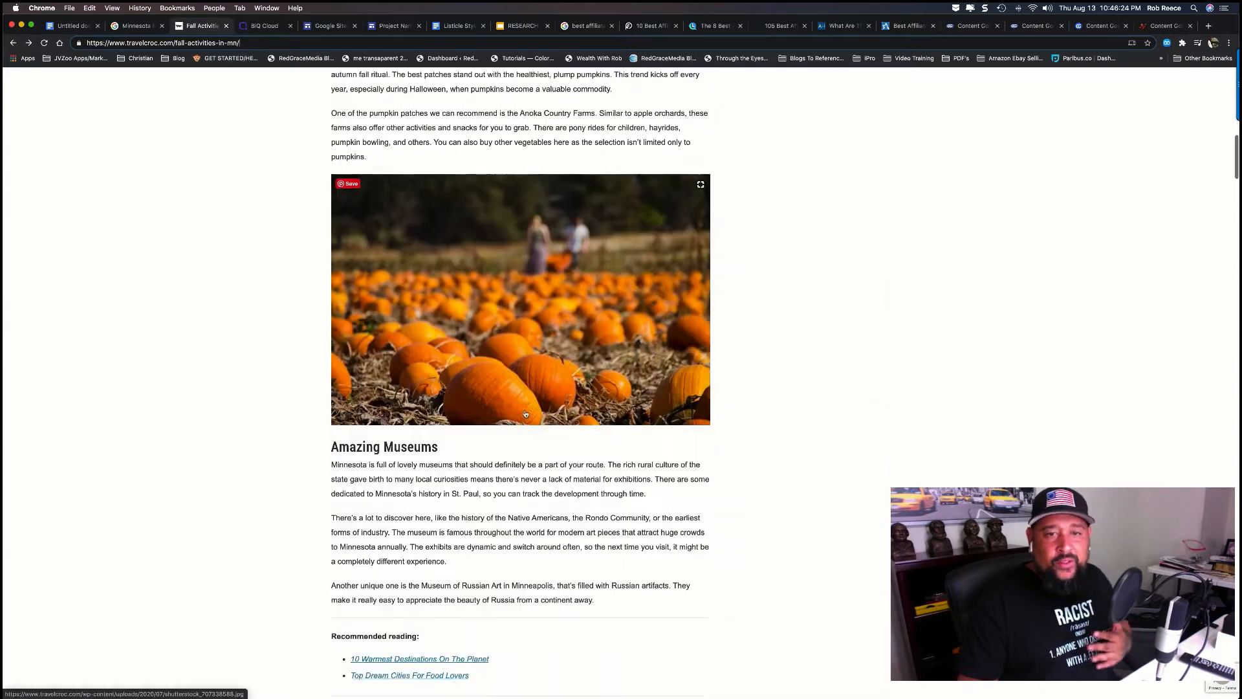
pyautogui.scroll(-2, 526, 414)
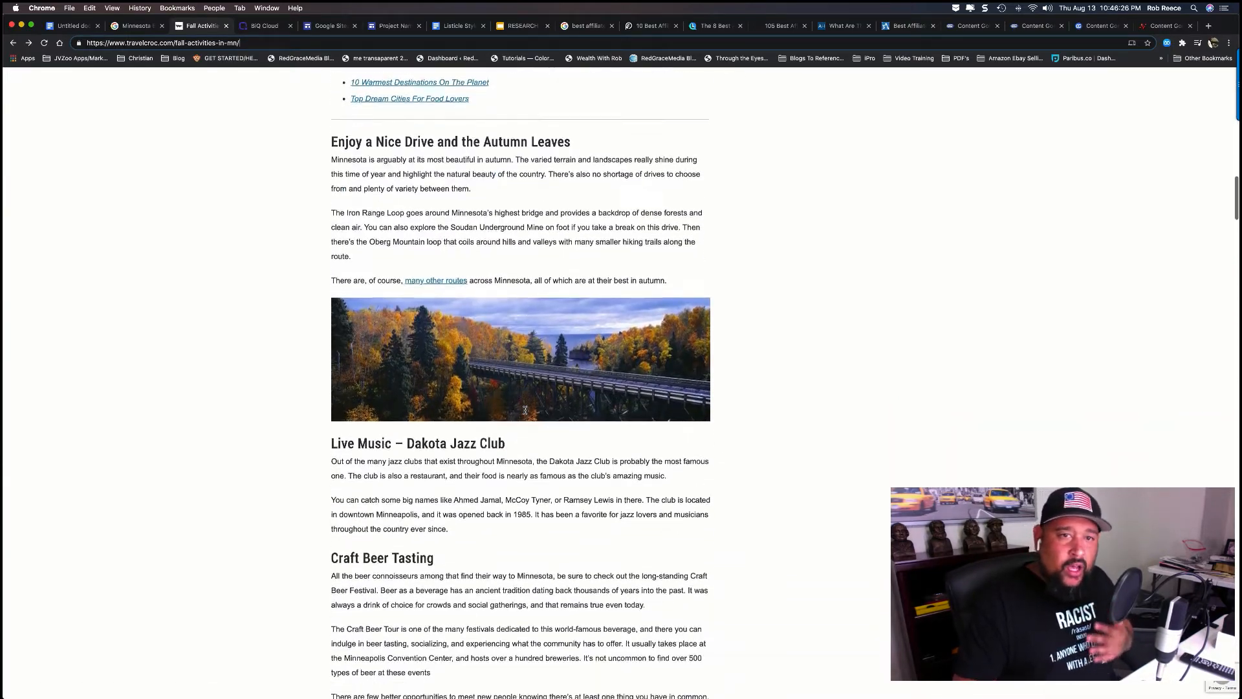
pyautogui.scroll(-4, 525, 414)
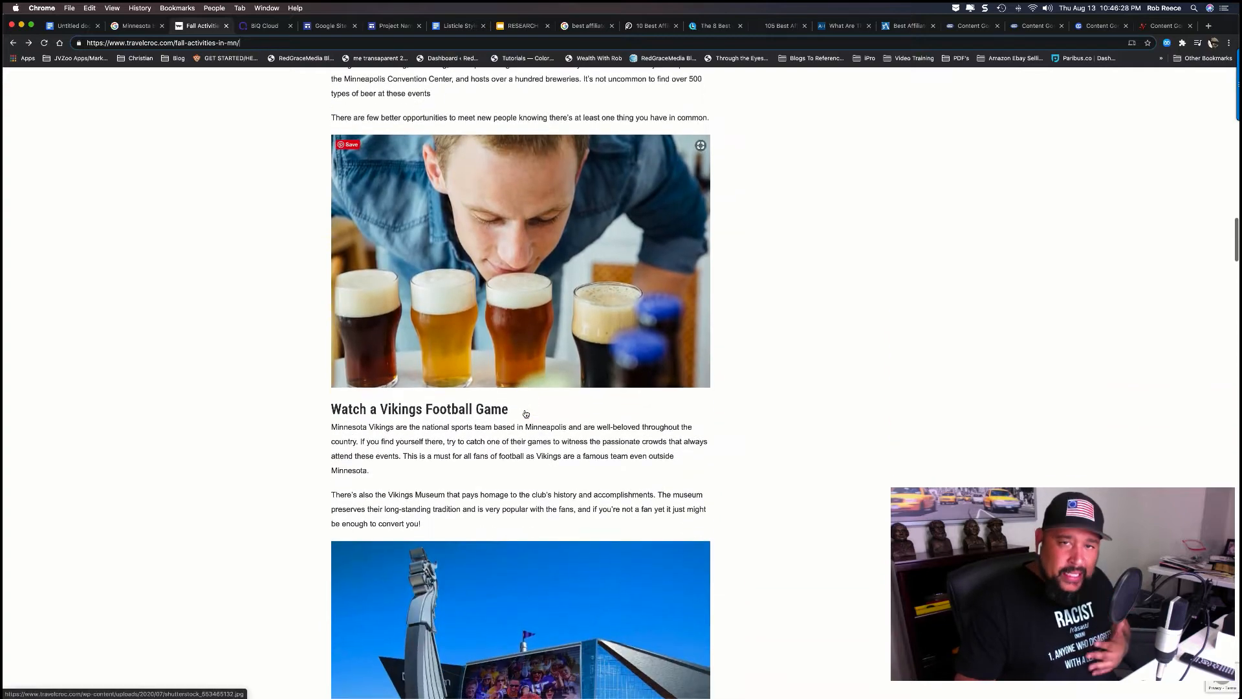
pyautogui.scroll(-1, 525, 414)
pyautogui.scroll(-13, 525, 414)
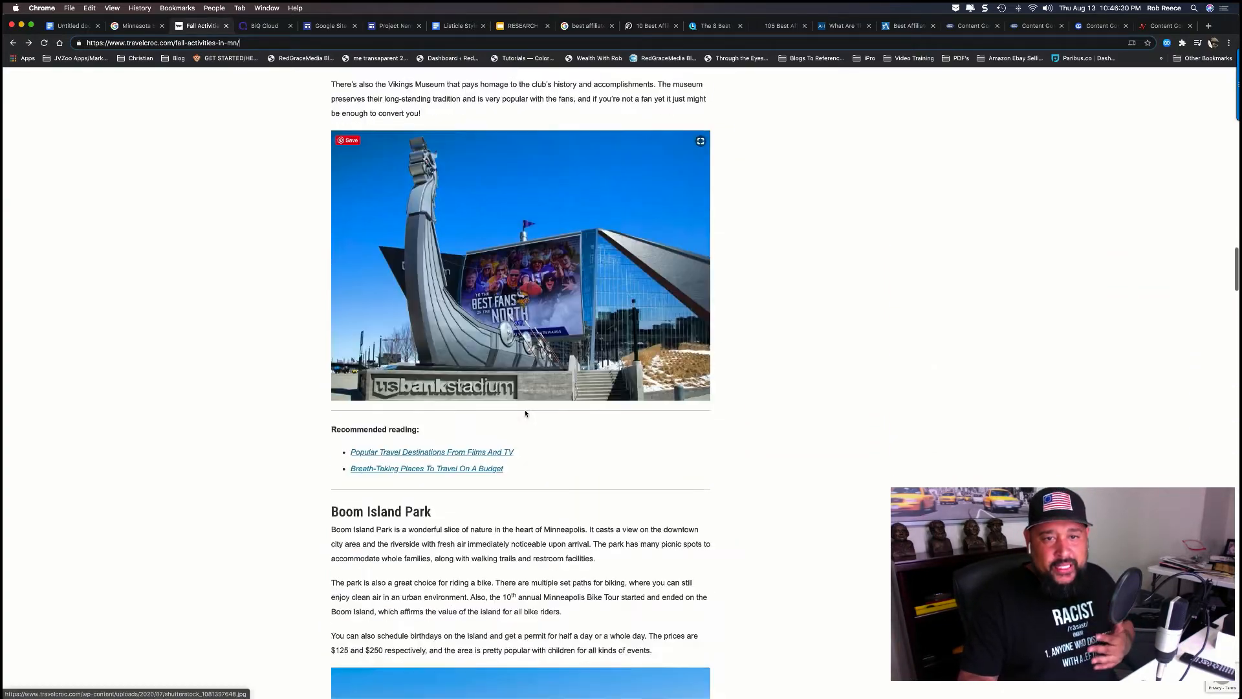
pyautogui.scroll(-7, 525, 414)
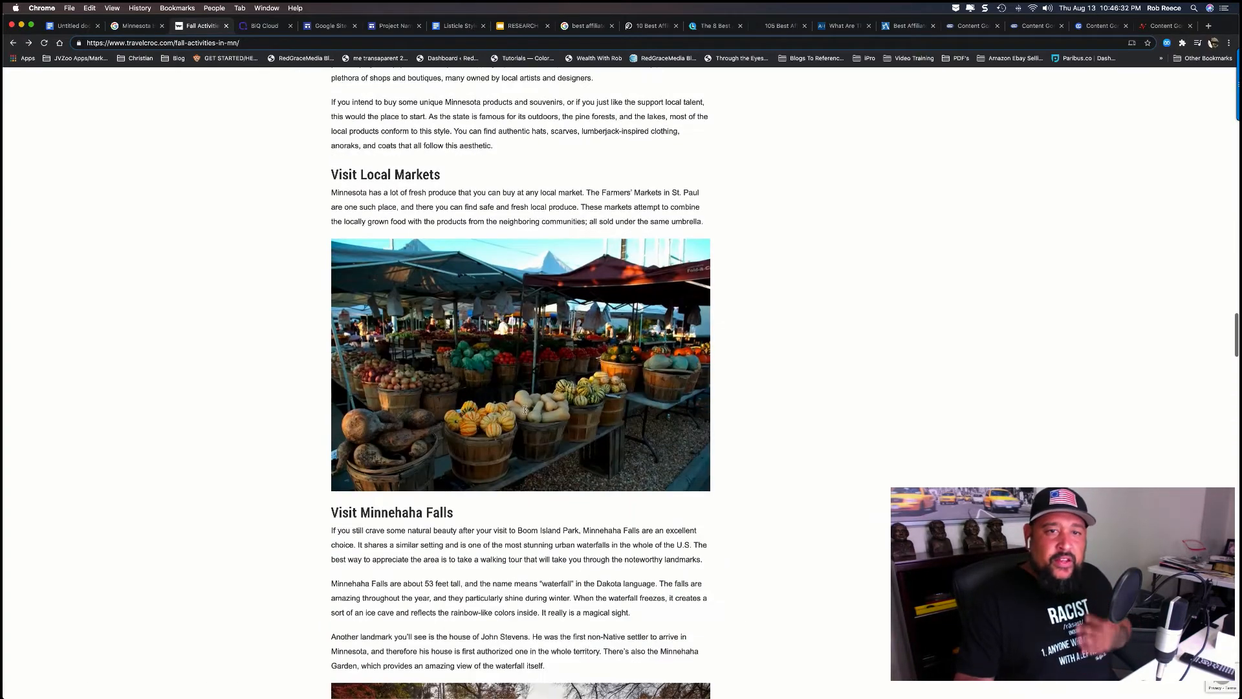
pyautogui.scroll(-5, 526, 414)
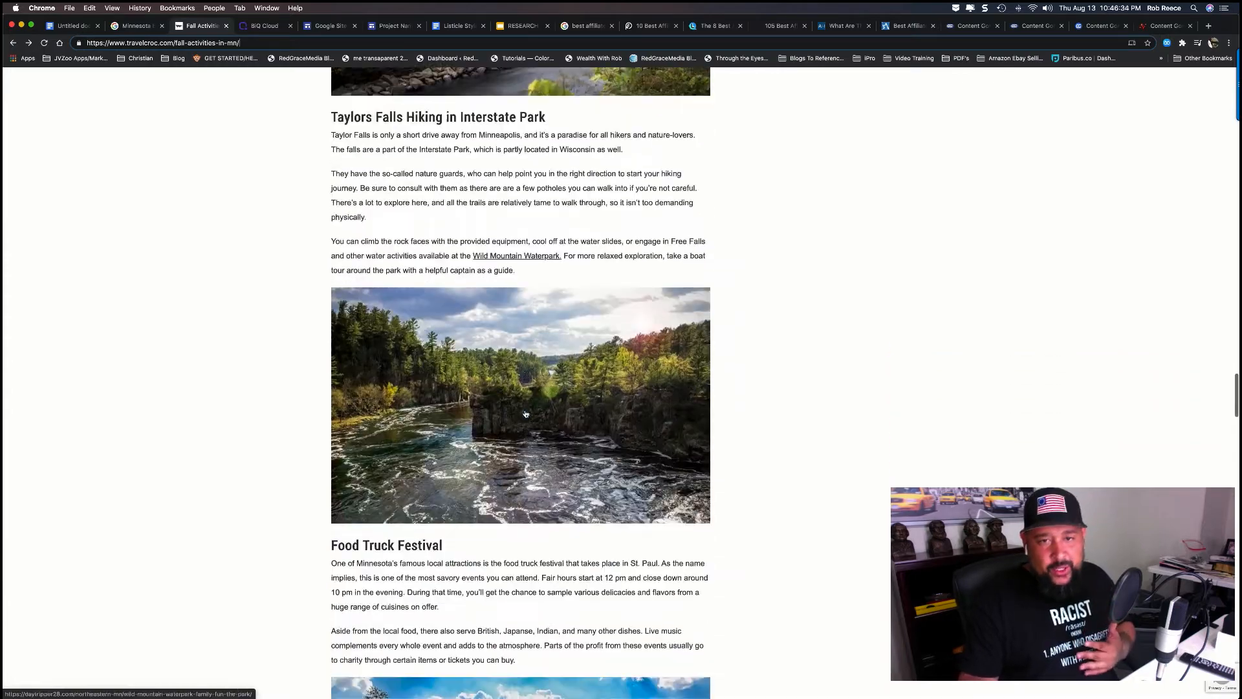
# Examine the article's "Fall Festivals in Minnesota" part through to its end, including the Oktoberfest, Halloween and film festival sections.
pyautogui.scroll(-6, 525, 414)
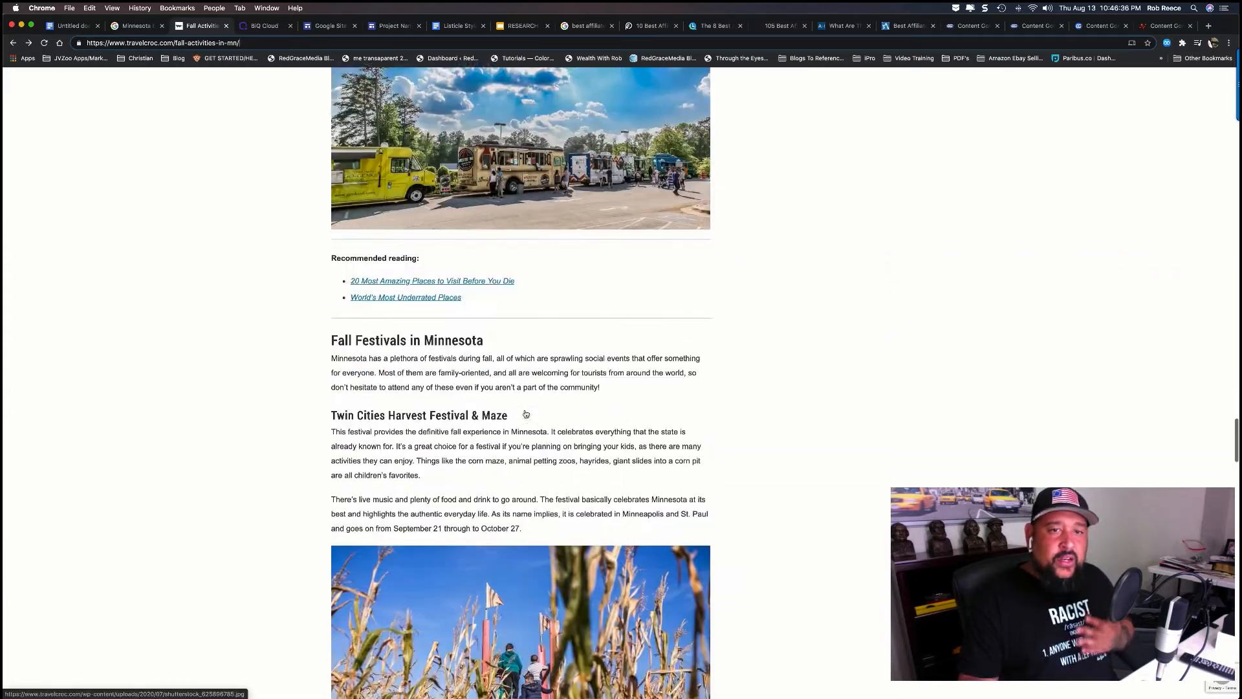
pyautogui.scroll(-6, 526, 414)
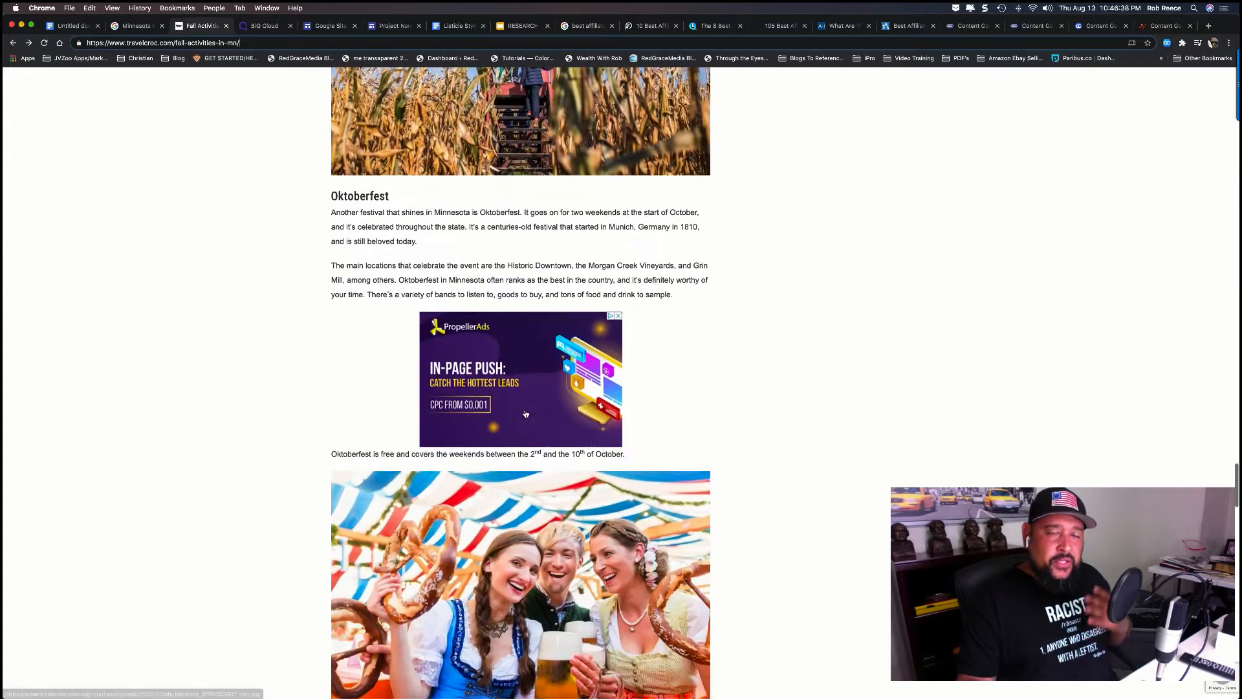
pyautogui.scroll(-2, 525, 414)
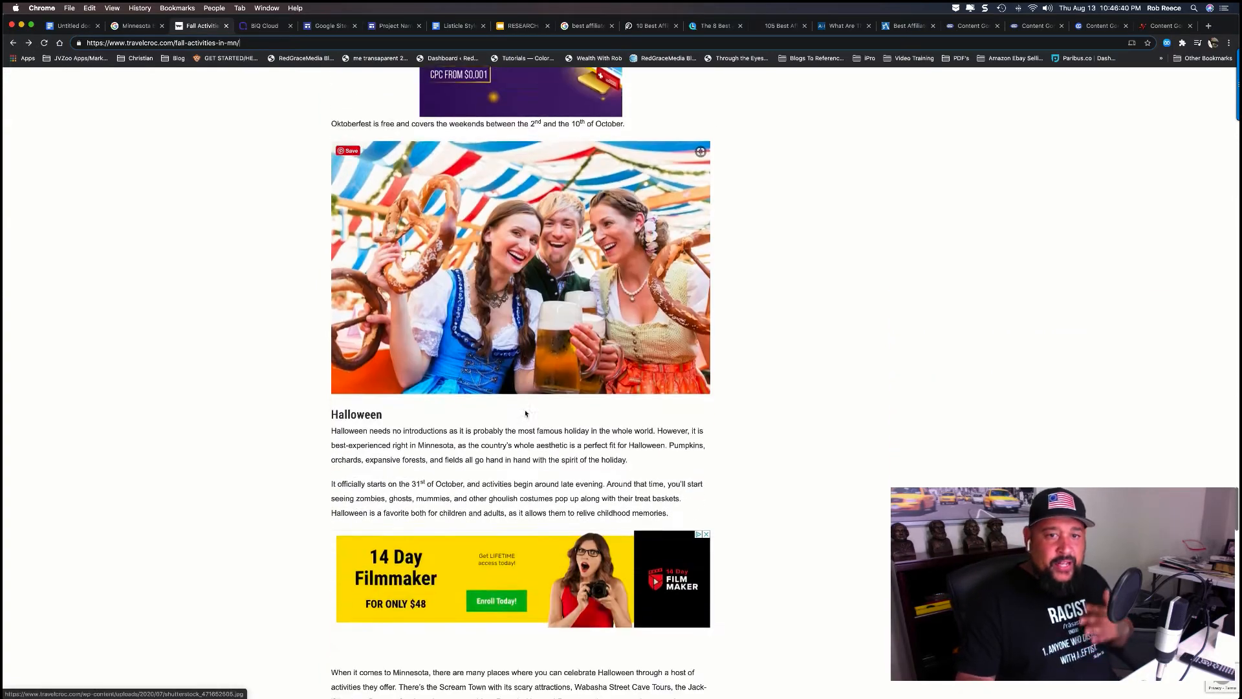
pyautogui.scroll(-1, 526, 414)
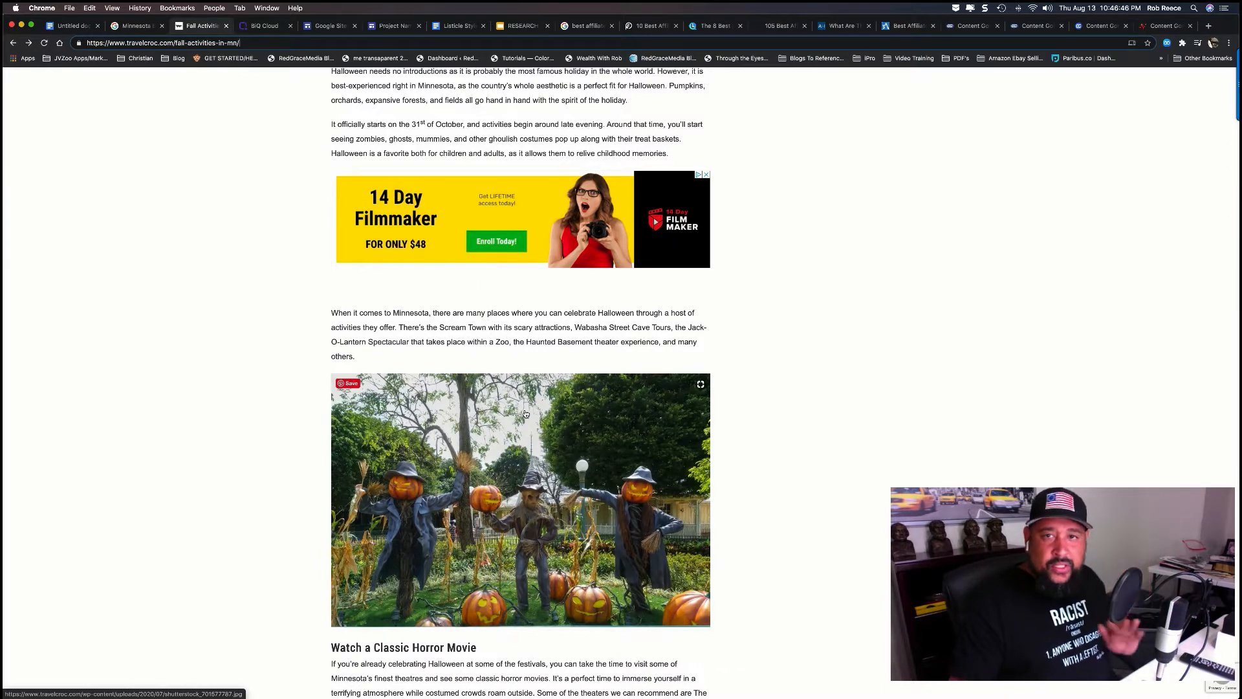
pyautogui.scroll(-2, 525, 414)
pyautogui.scroll(-10, 526, 414)
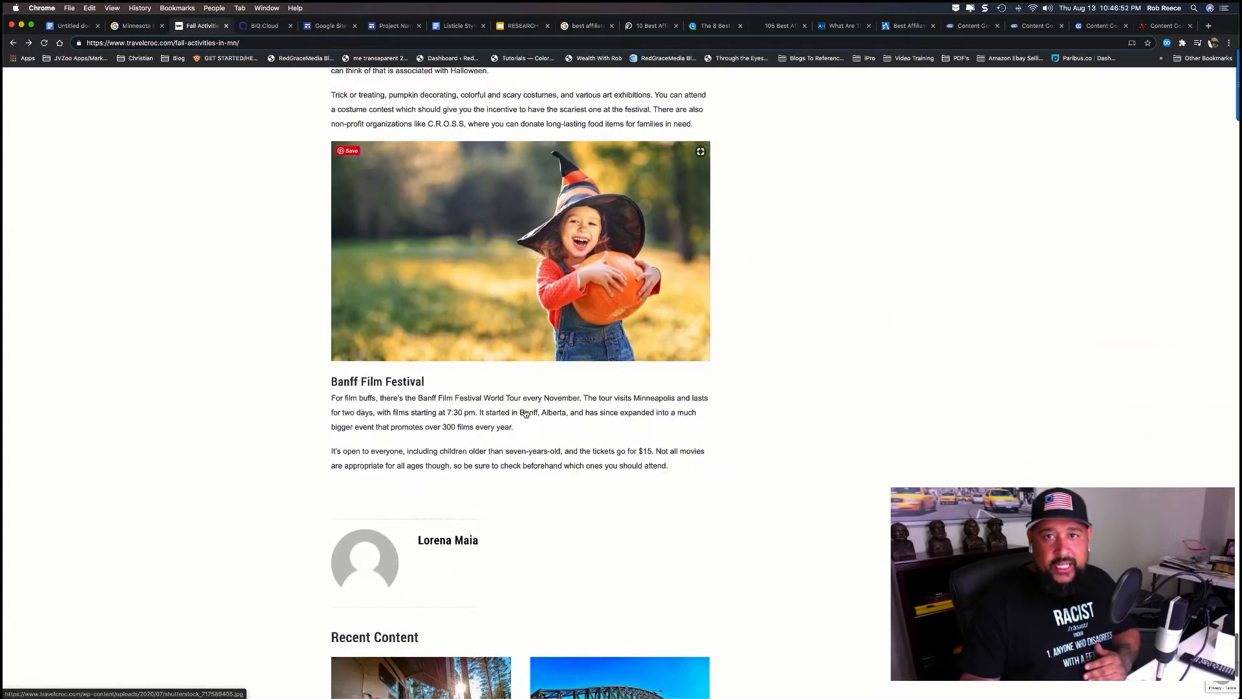
pyautogui.scroll(-5, 526, 414)
pyautogui.scroll(9, 526, 414)
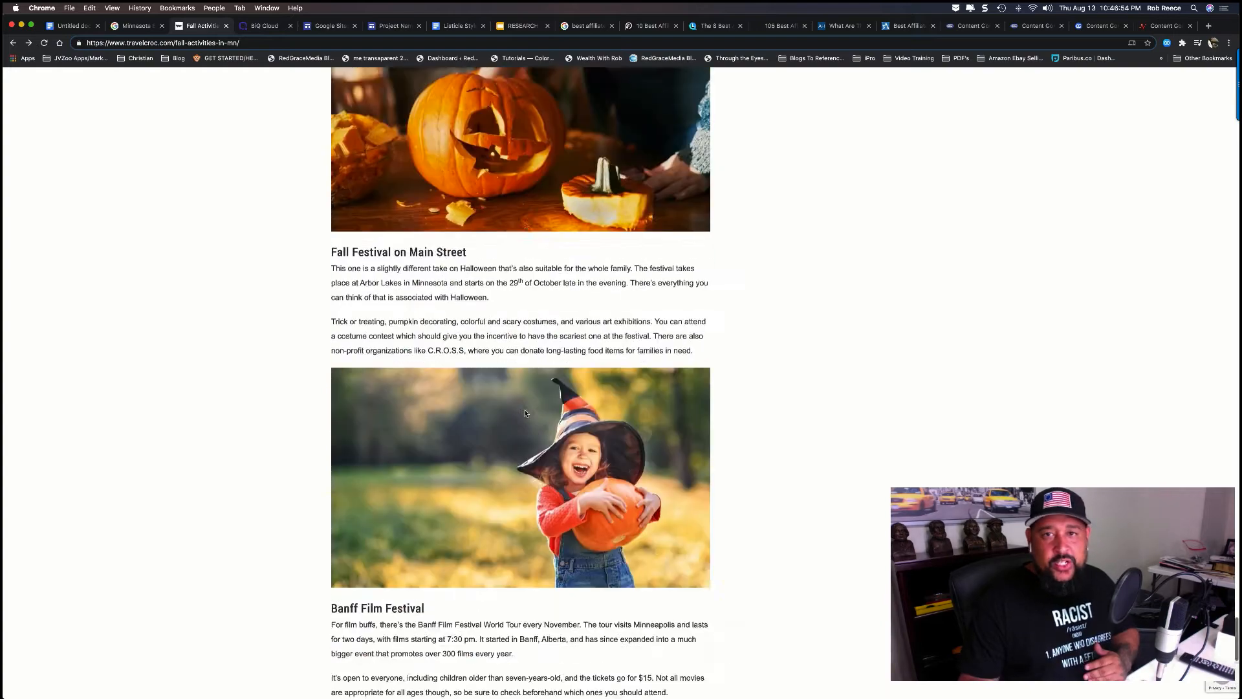
pyautogui.scroll(15, 525, 414)
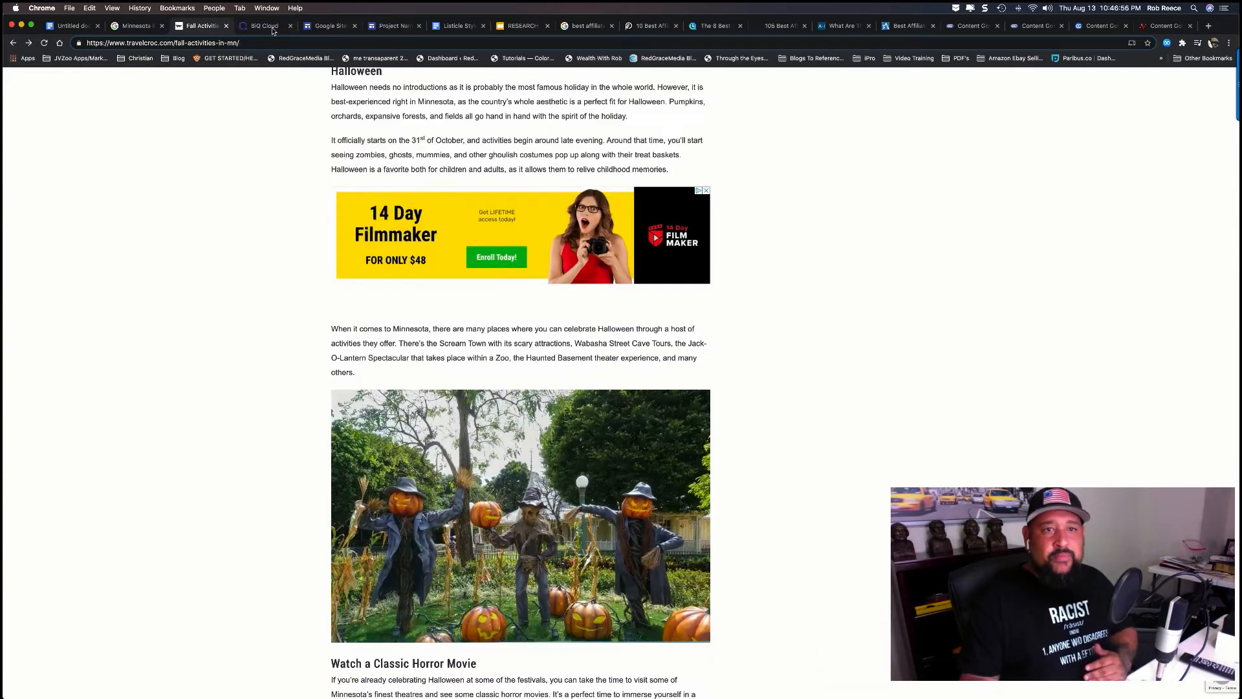
# Look back over the Travel Croc article from its Halloween section toward the beginning.
pyautogui.scroll(20, 330, 220)
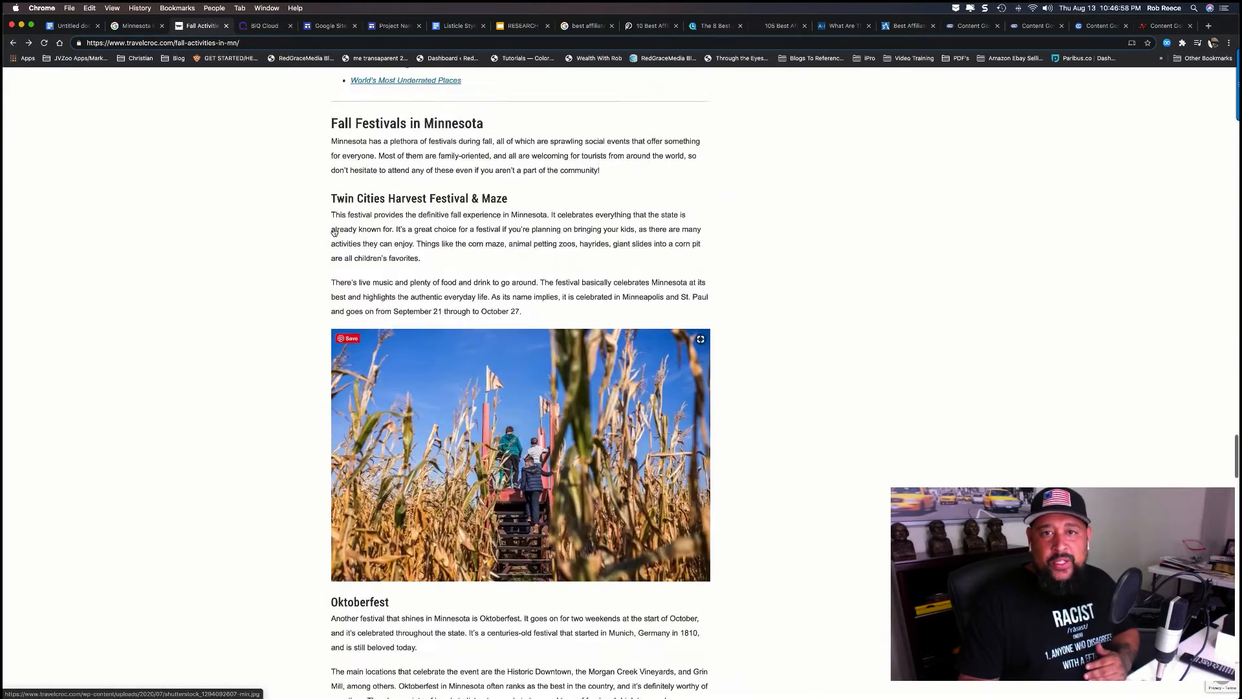
pyautogui.scroll(20, 335, 233)
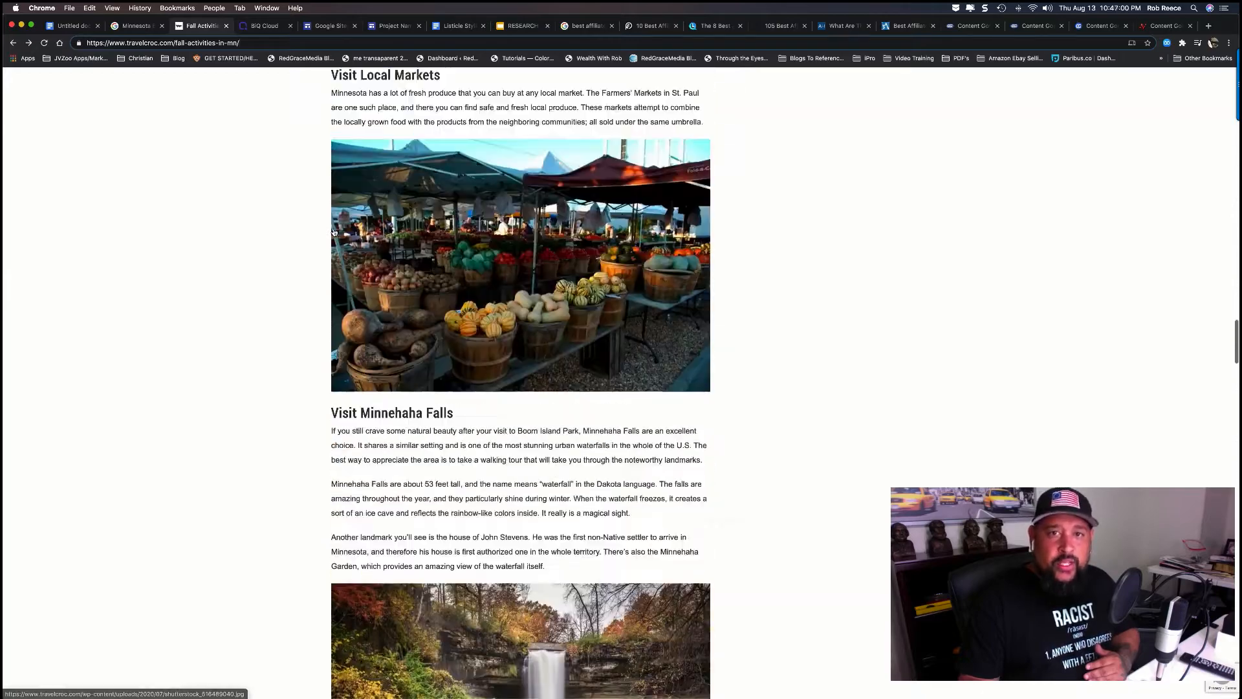
pyautogui.scroll(20, 335, 233)
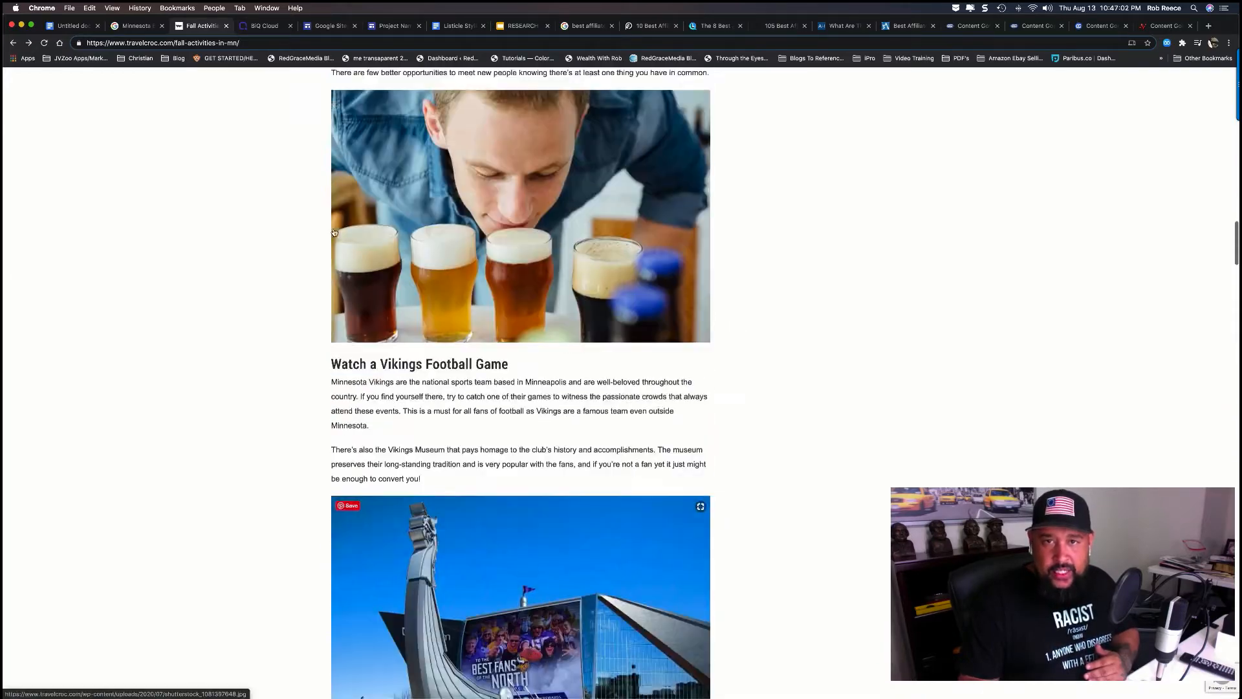
pyautogui.scroll(8, 334, 233)
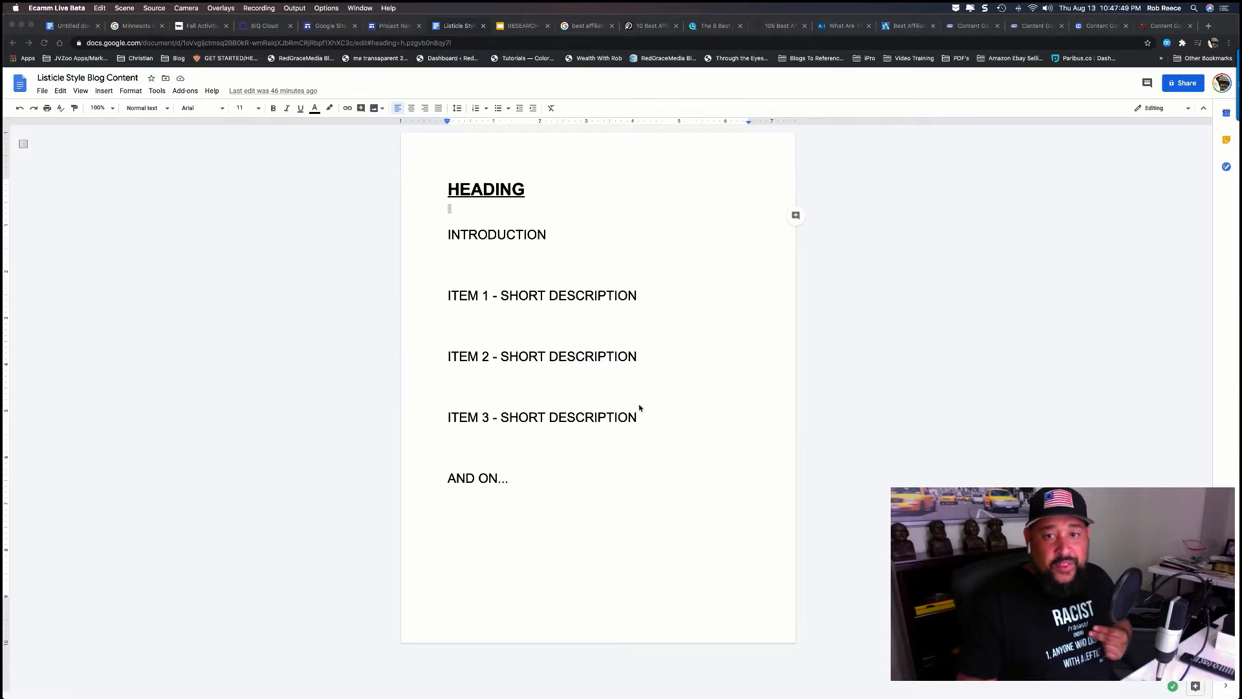
# Highlight the HEADING, INTRODUCTION, ITEM 1 and ITEM 2 lines in turn in the "Listicle Style Blog Content" document outline.
pyautogui.click(723, 393)
pyautogui.moveTo(546, 184); pyautogui.dragTo(443, 175)
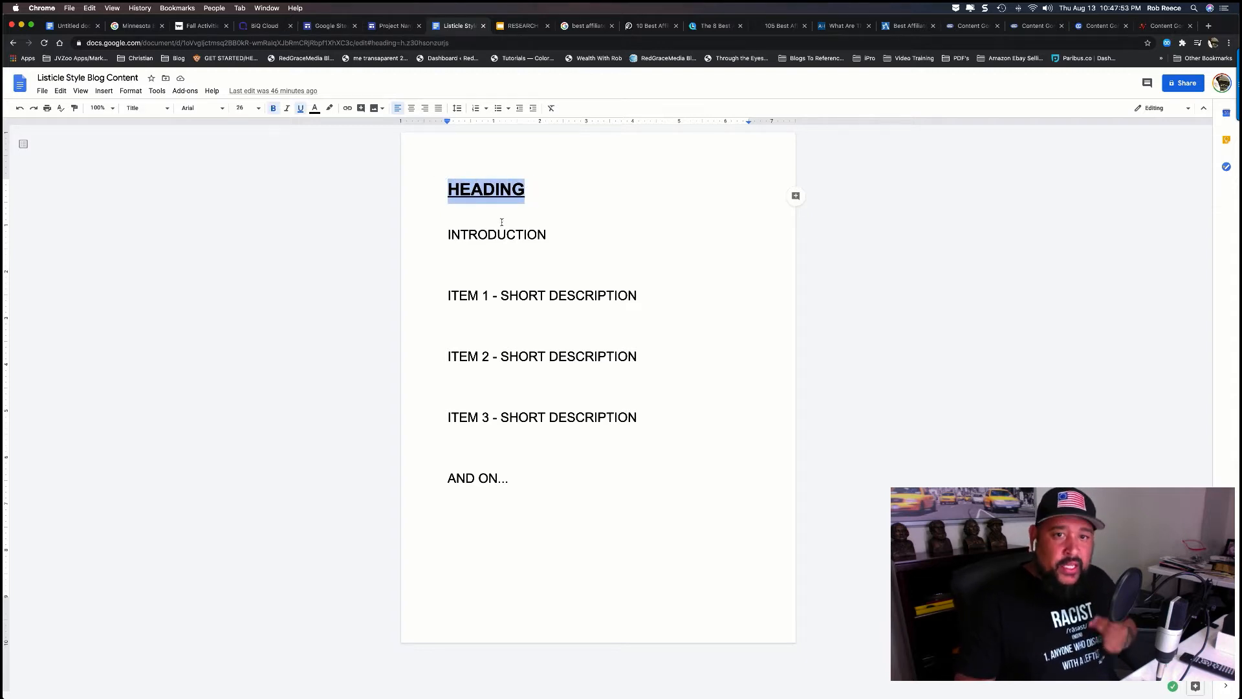
pyautogui.moveTo(561, 233); pyautogui.dragTo(448, 235)
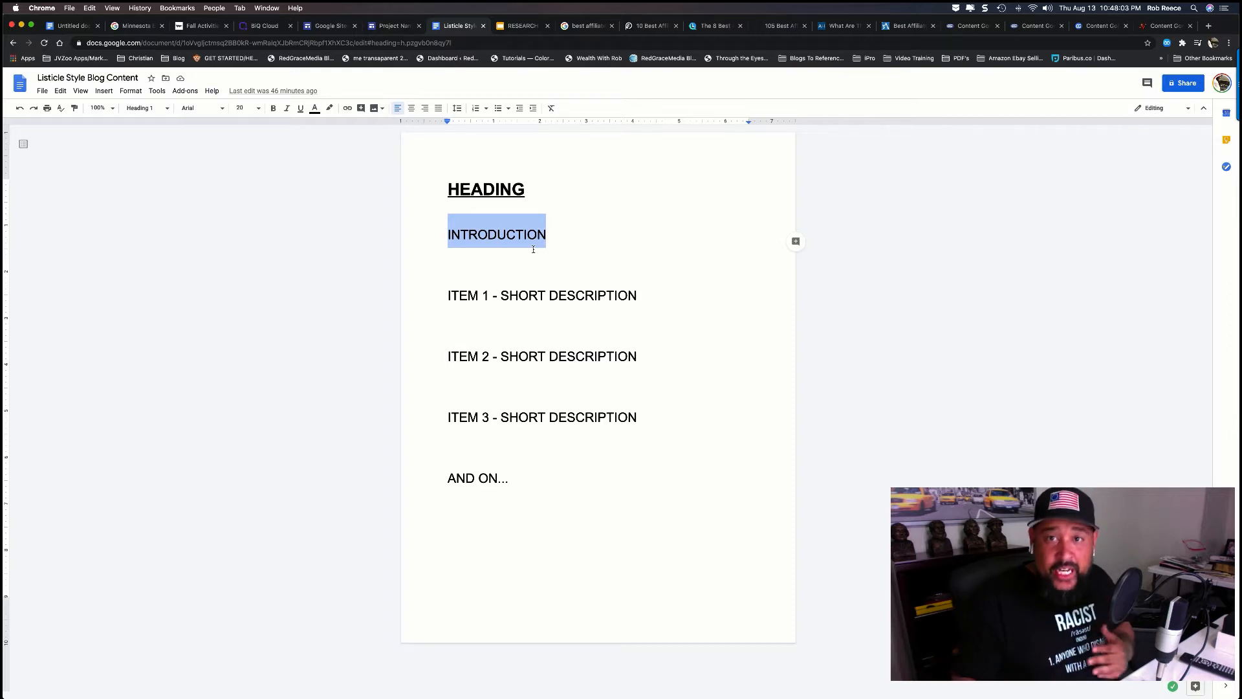
pyautogui.moveTo(443, 297); pyautogui.dragTo(684, 307)
pyautogui.moveTo(448, 351); pyautogui.dragTo(644, 359)
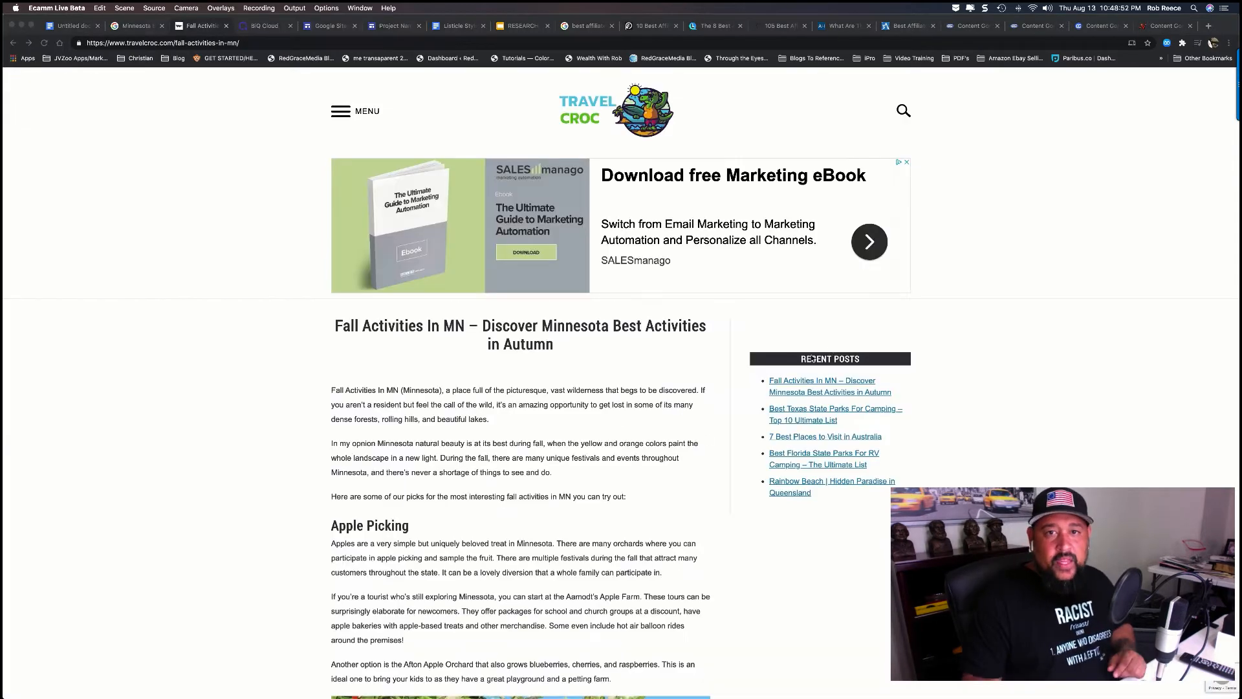
# Examine the Travel Croc article's heading, text and image pattern from the introduction through the "Taylors Falls Hiking in Interstate Park" section.
pyautogui.scroll(-10, 620, 503)
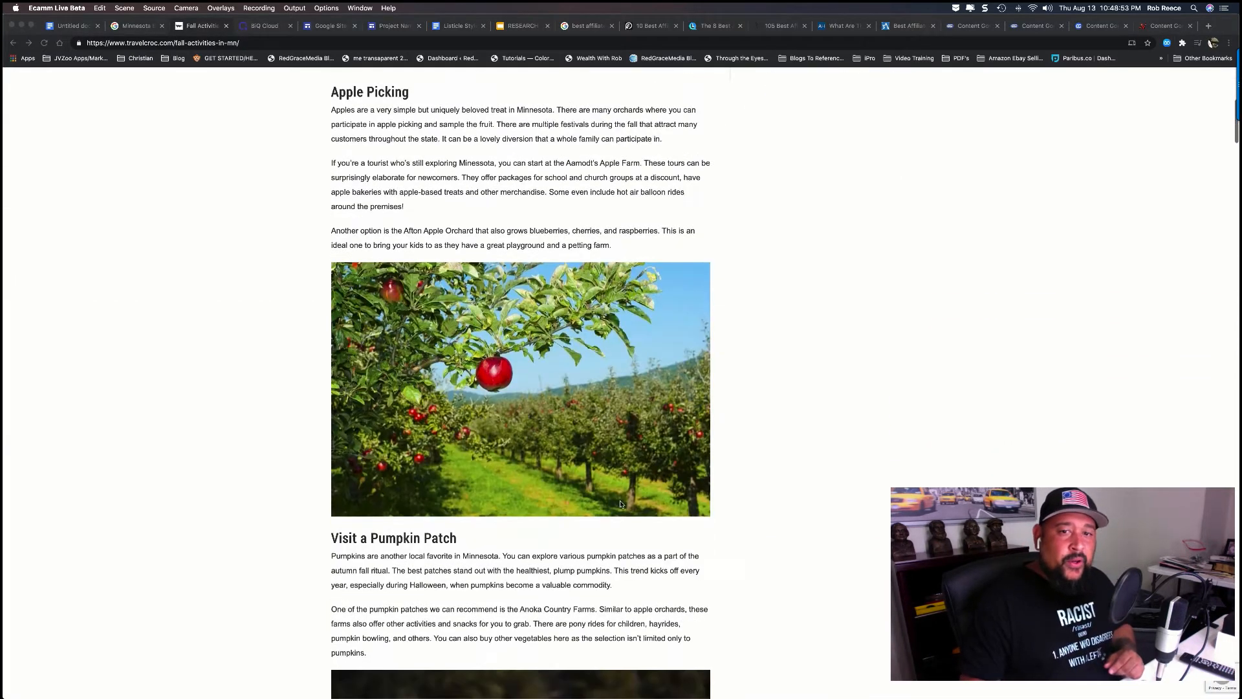
pyautogui.scroll(-5, 621, 503)
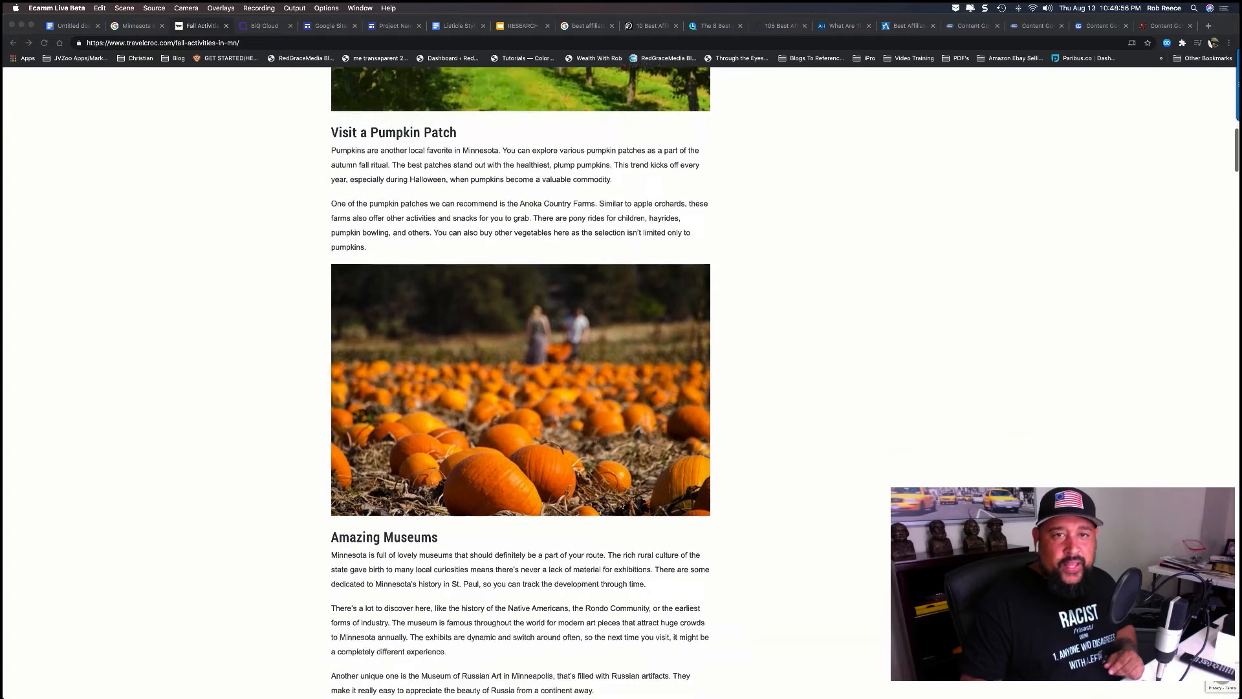
pyautogui.scroll(-4, 621, 503)
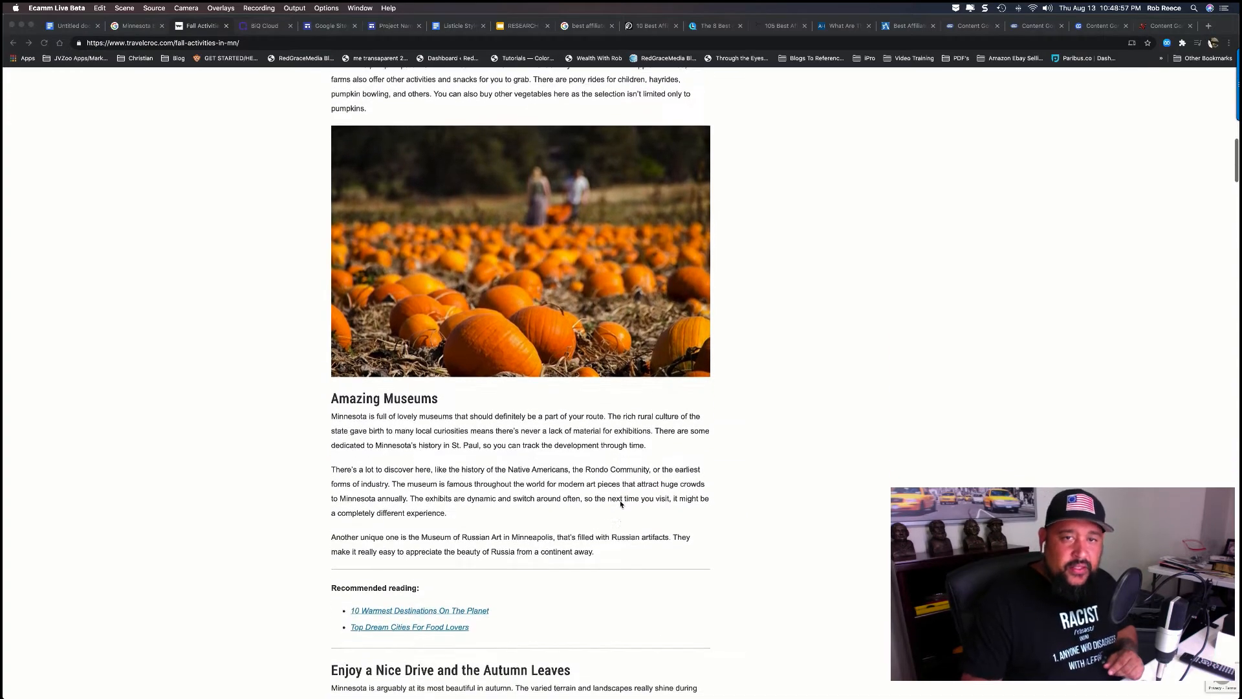
pyautogui.scroll(-9, 620, 504)
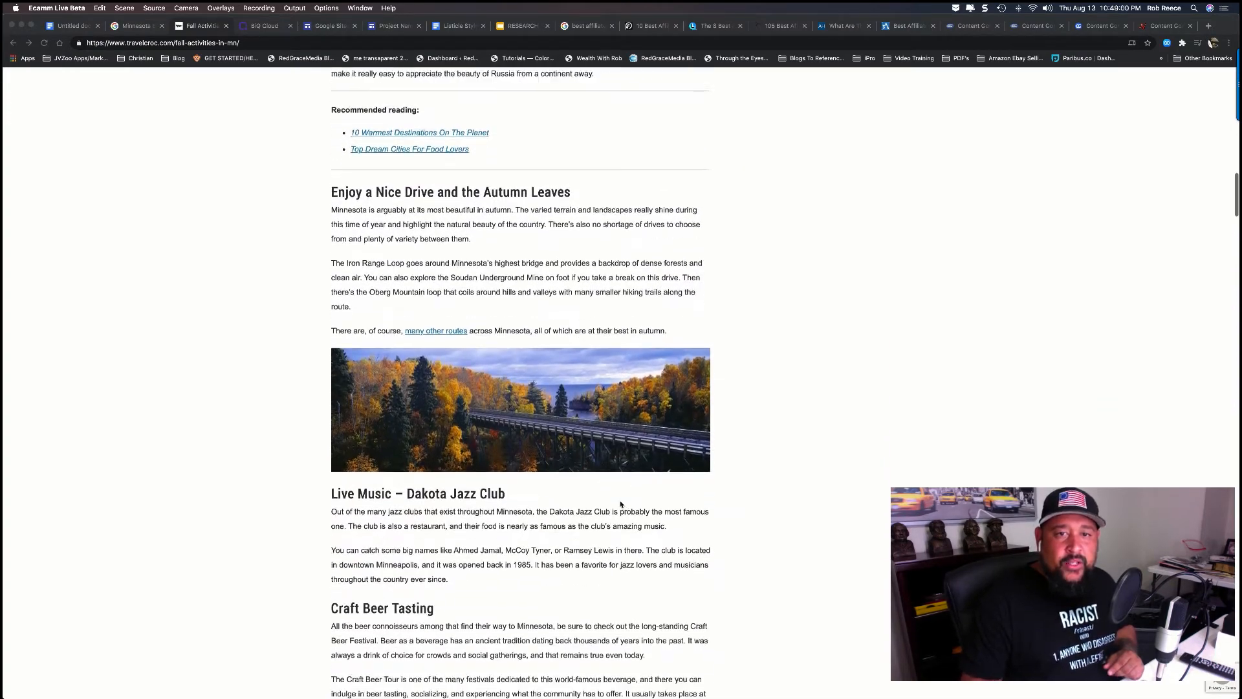
pyautogui.scroll(-12, 620, 504)
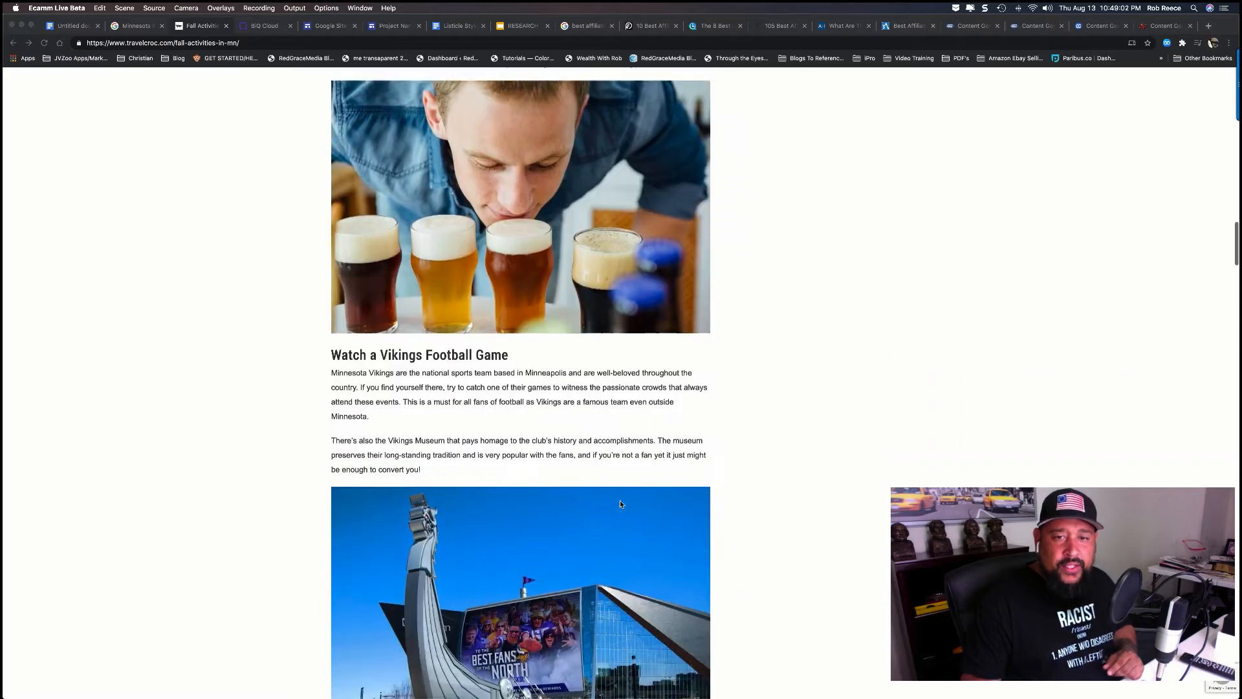
pyautogui.scroll(-7, 620, 504)
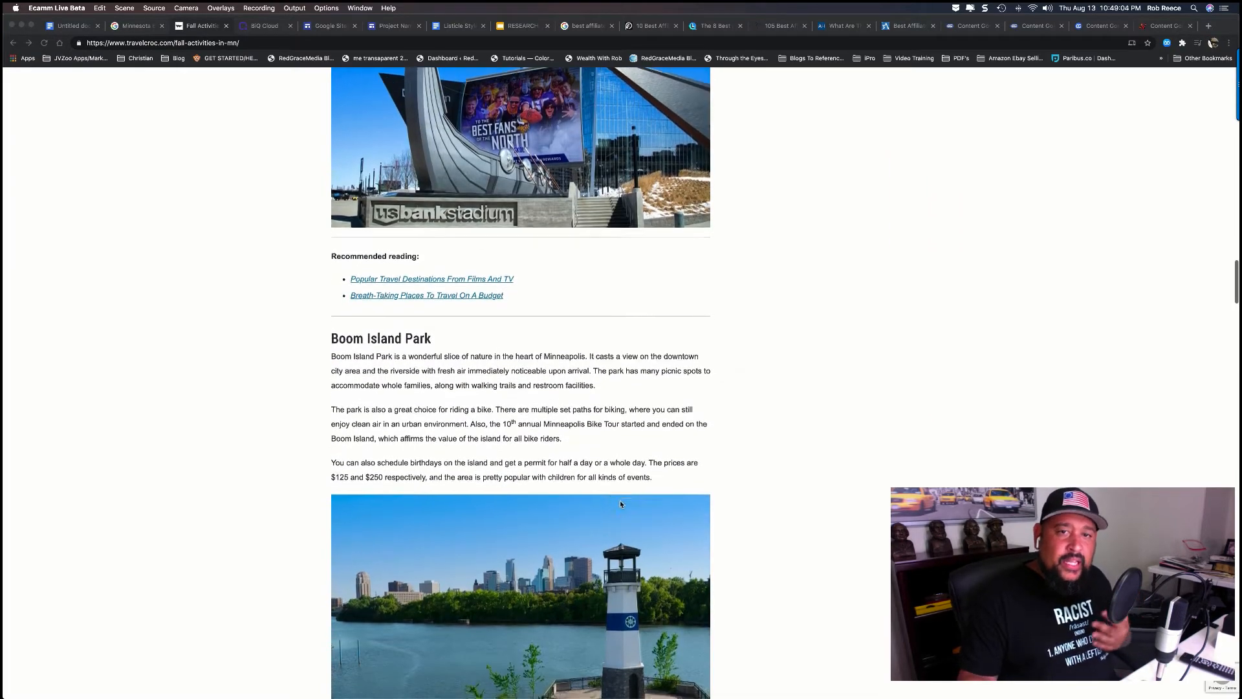
pyautogui.scroll(-4, 620, 504)
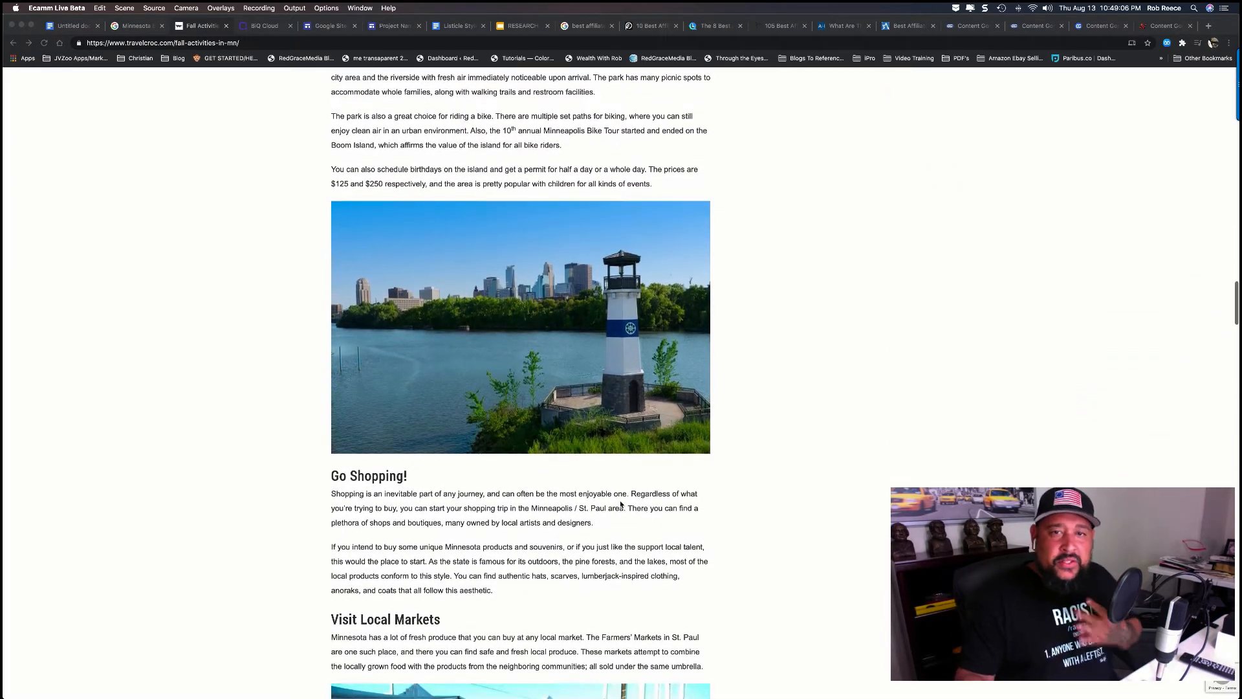
pyautogui.scroll(-2, 620, 504)
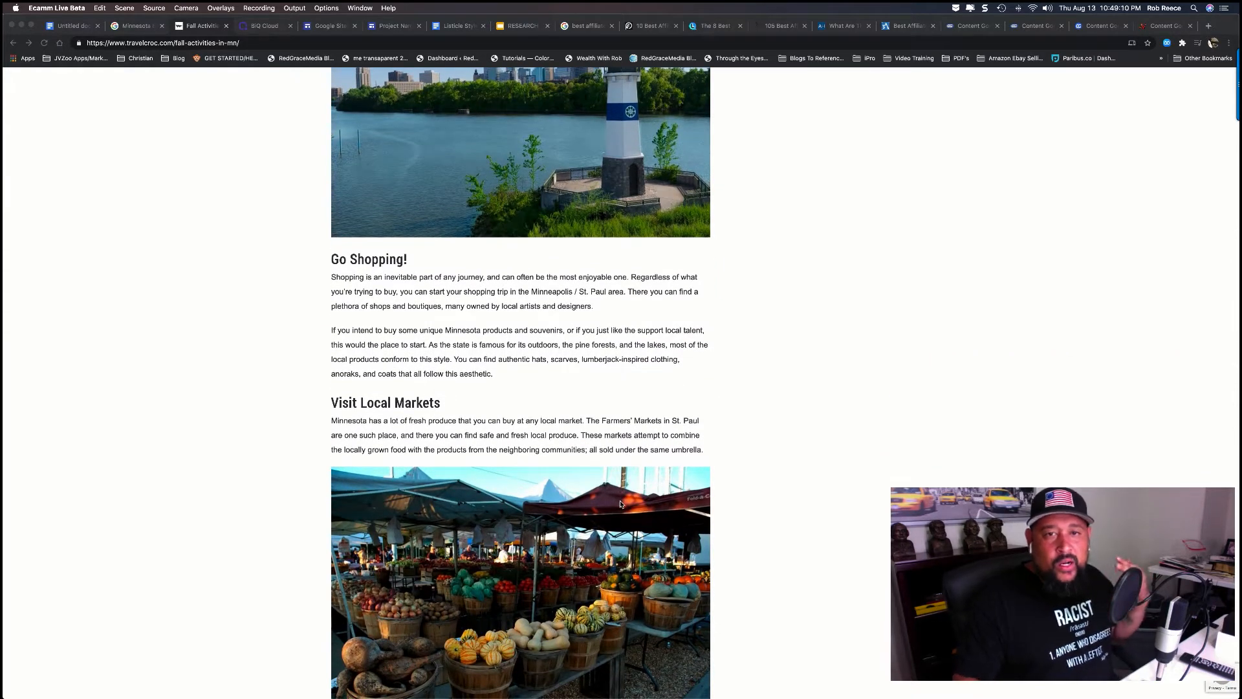
pyautogui.scroll(-4, 620, 504)
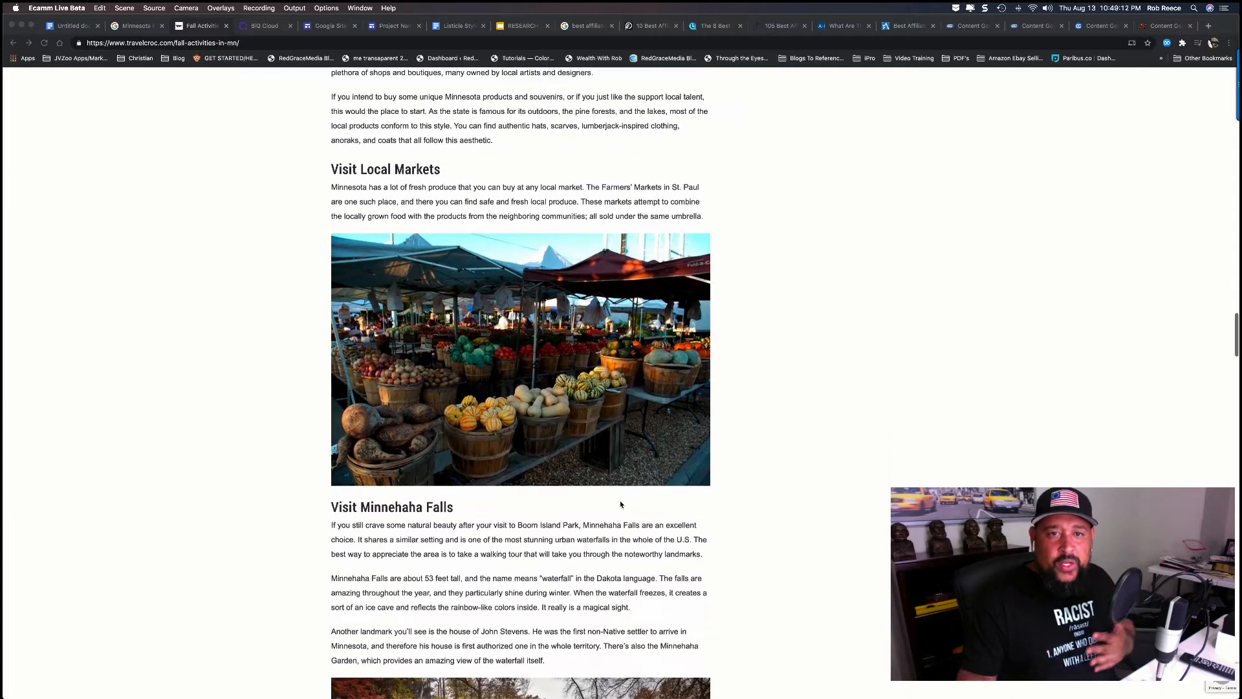
pyautogui.scroll(-5, 621, 504)
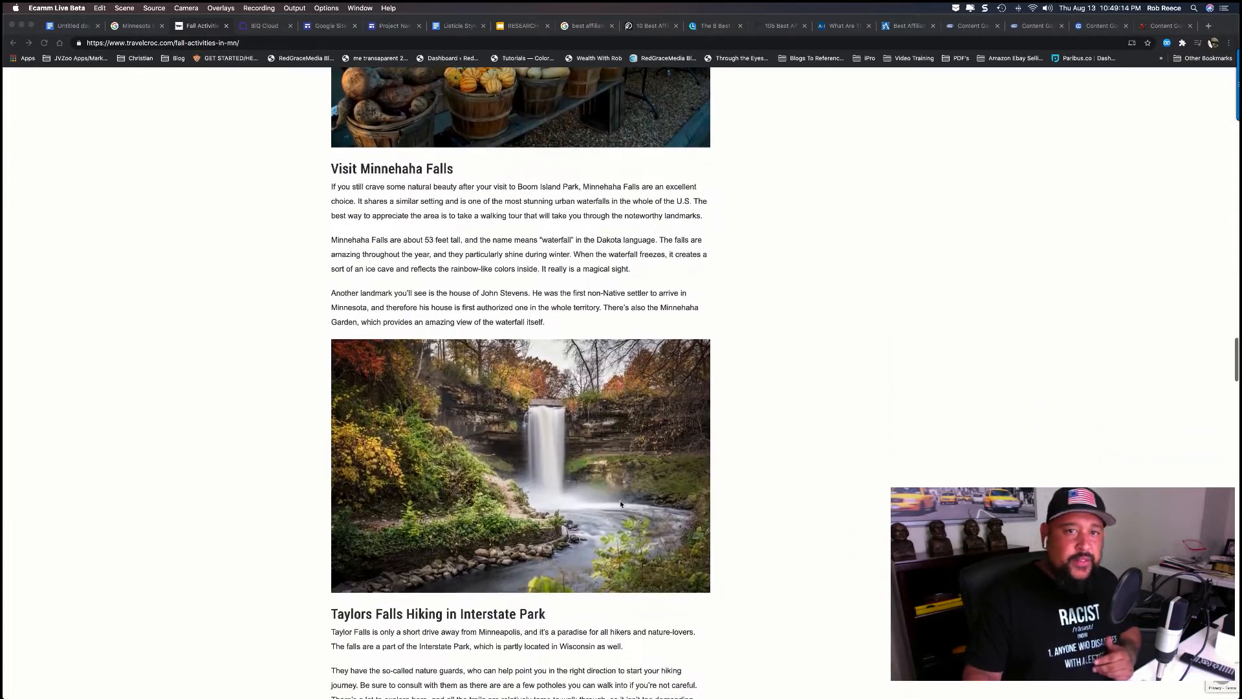
pyautogui.scroll(-6, 620, 503)
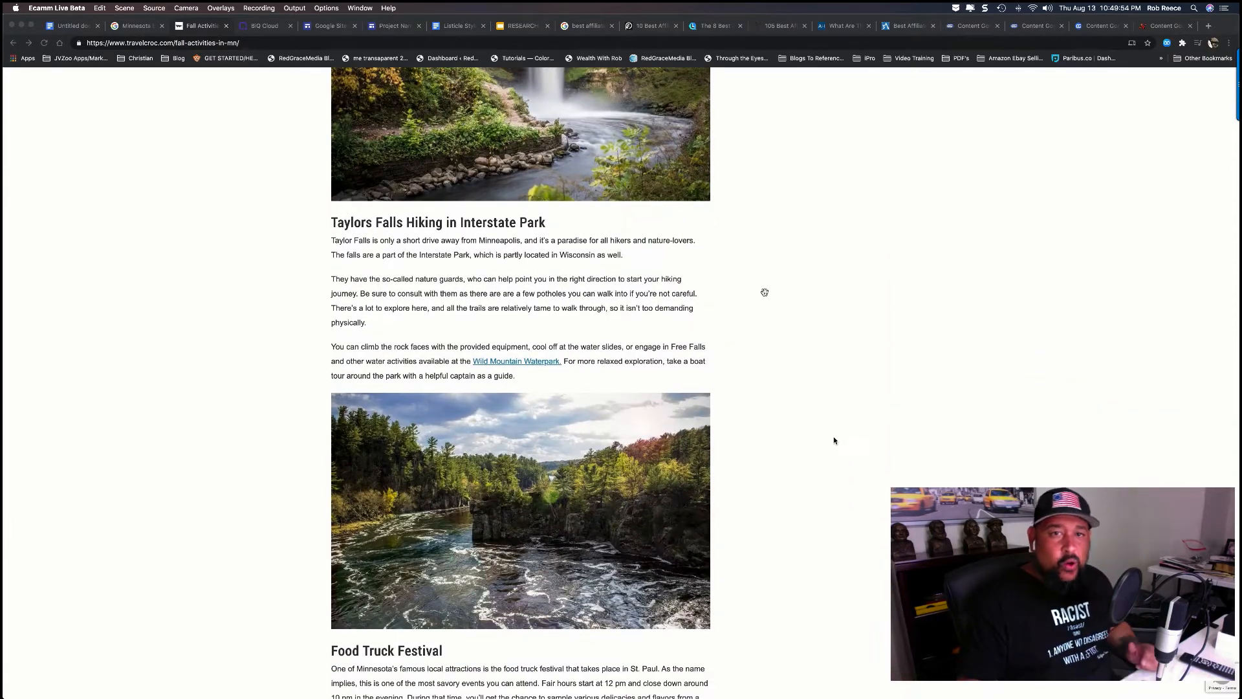
# Review the article's activity sections in reverse, from Taylors Falls hiking back to the autumn leaves drive.
pyautogui.scroll(9, 834, 439)
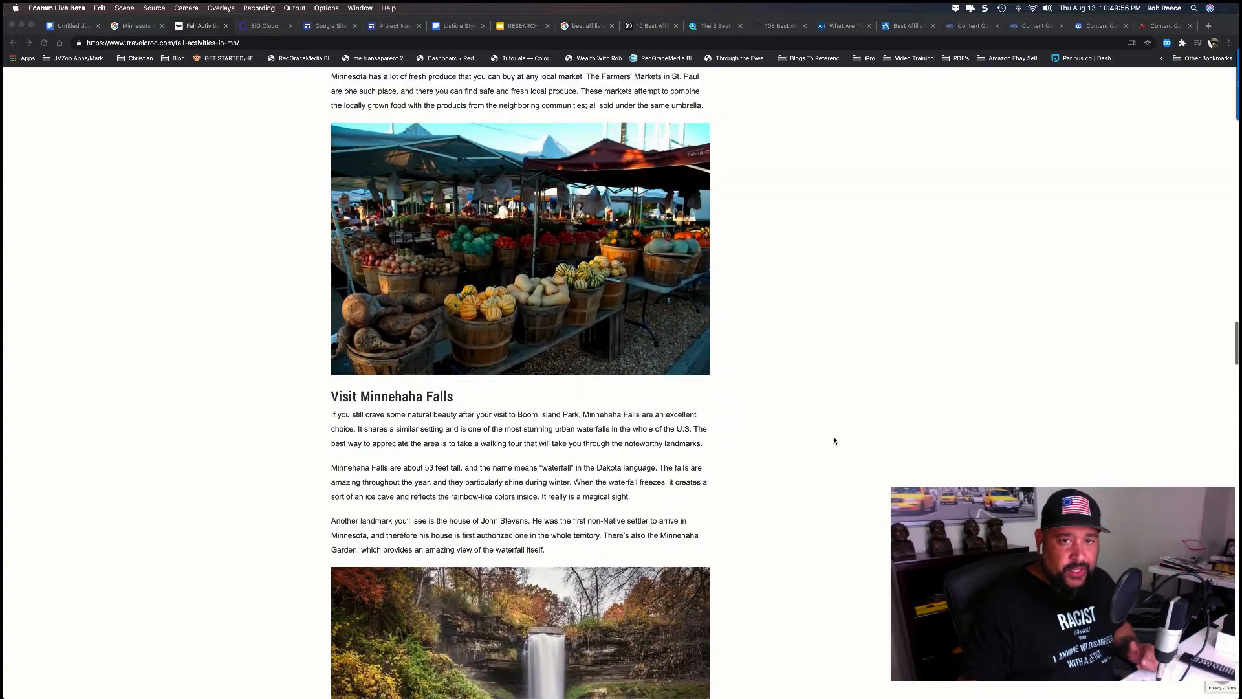
pyautogui.scroll(7, 834, 440)
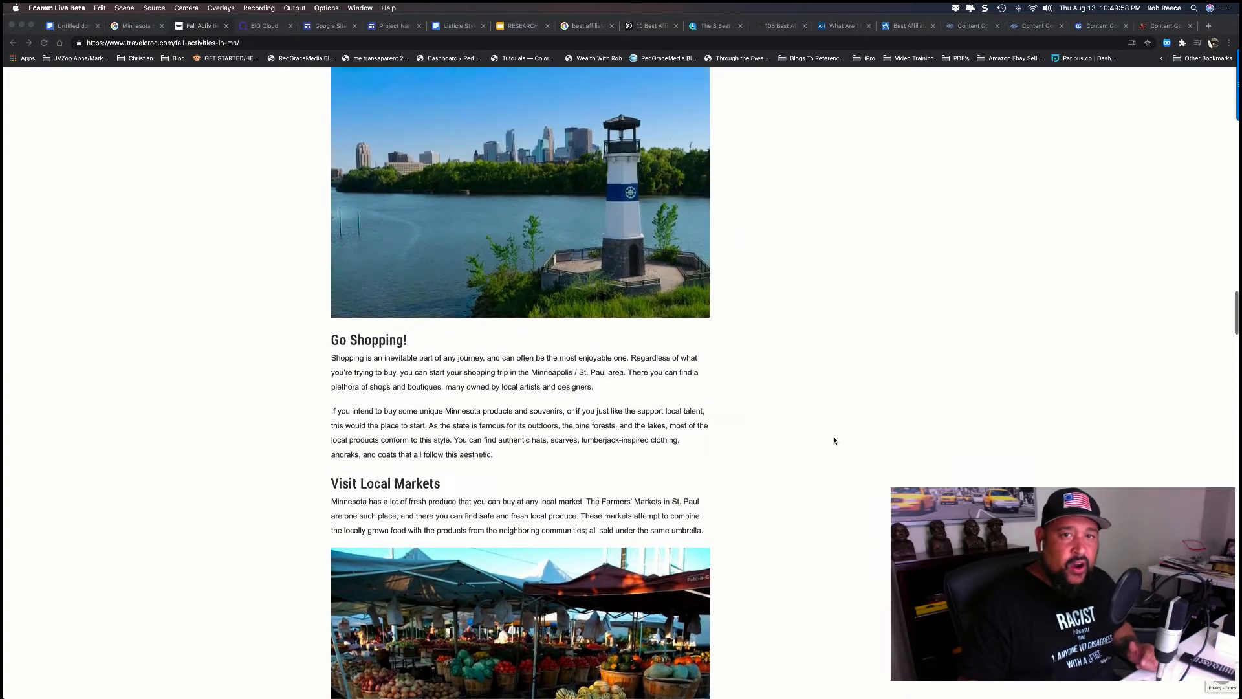
pyautogui.scroll(10, 833, 440)
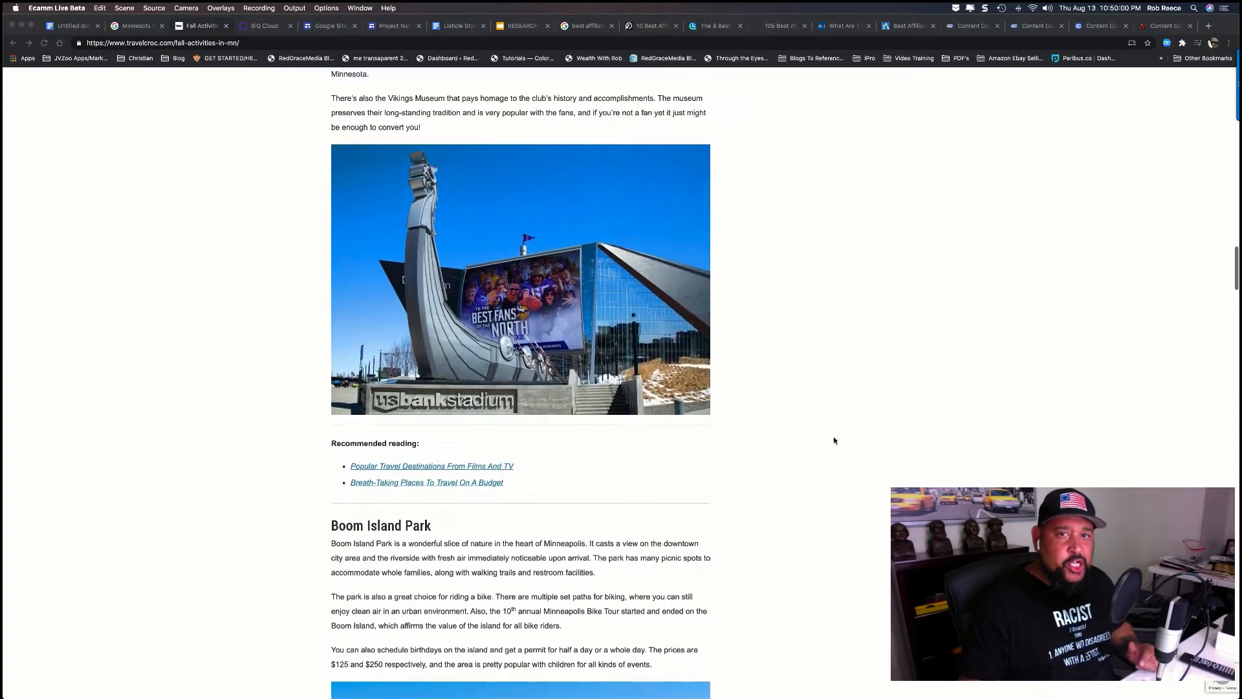
pyautogui.scroll(10, 833, 440)
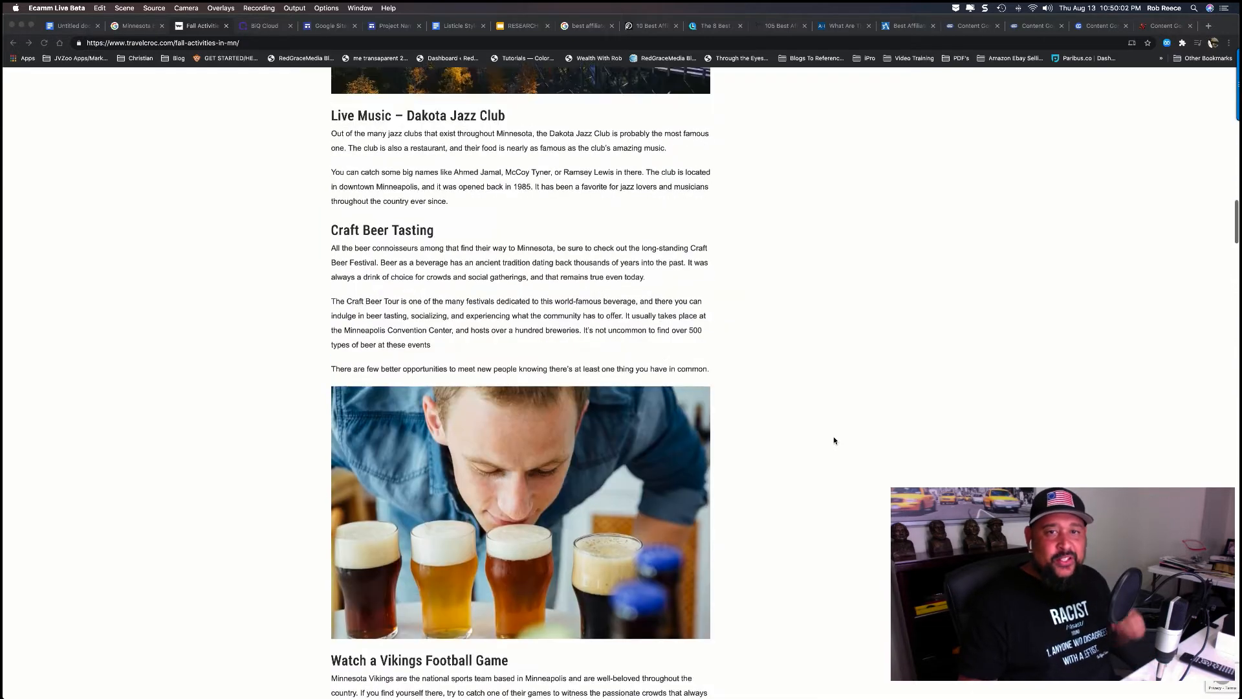
pyautogui.scroll(2, 833, 440)
pyautogui.scroll(1, 834, 440)
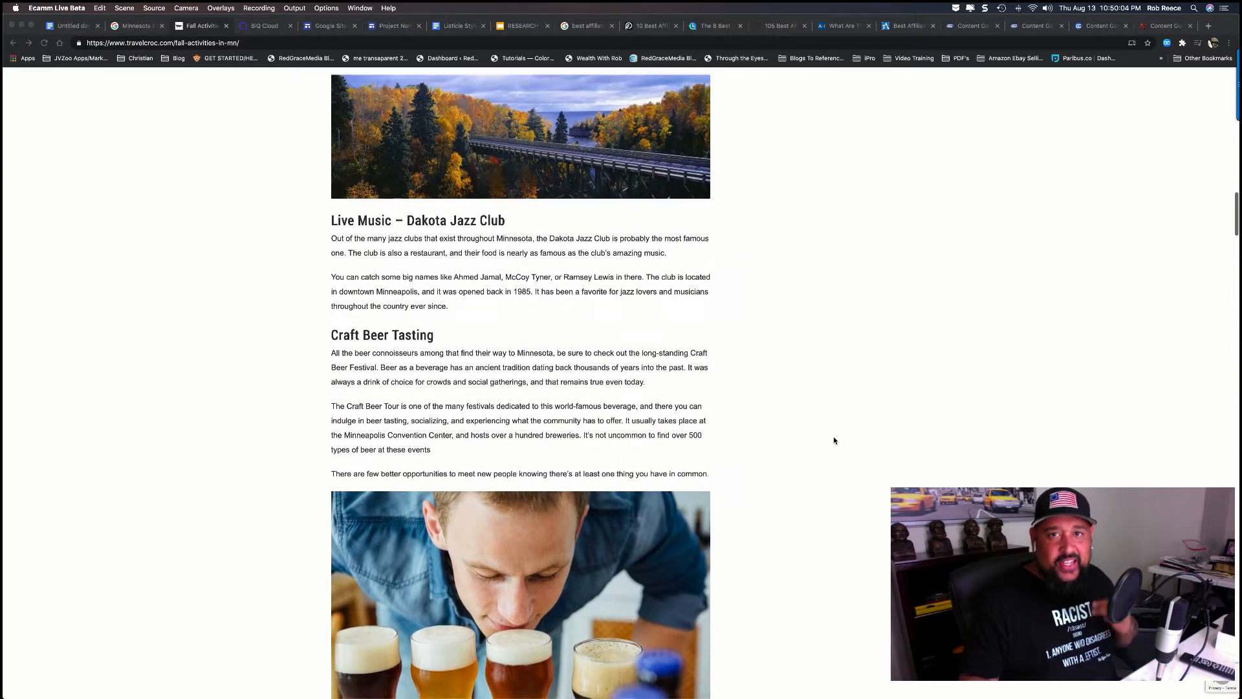
pyautogui.scroll(1, 834, 440)
pyautogui.scroll(2, 833, 440)
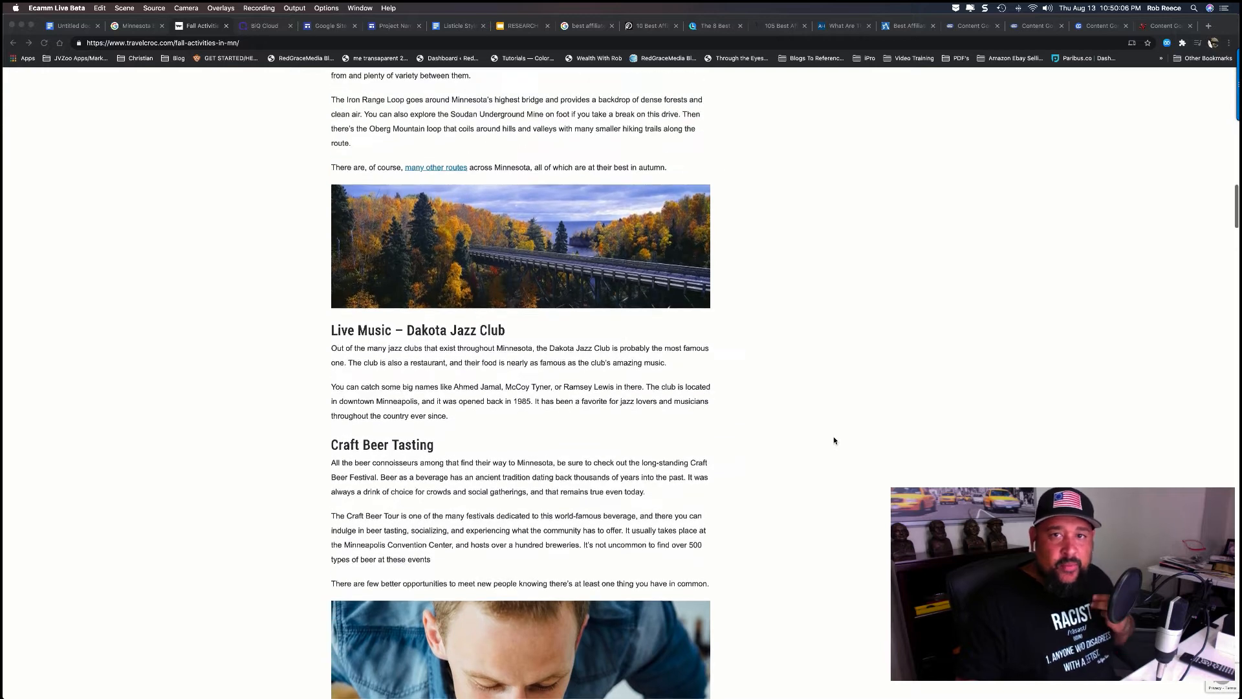
pyautogui.scroll(1, 834, 440)
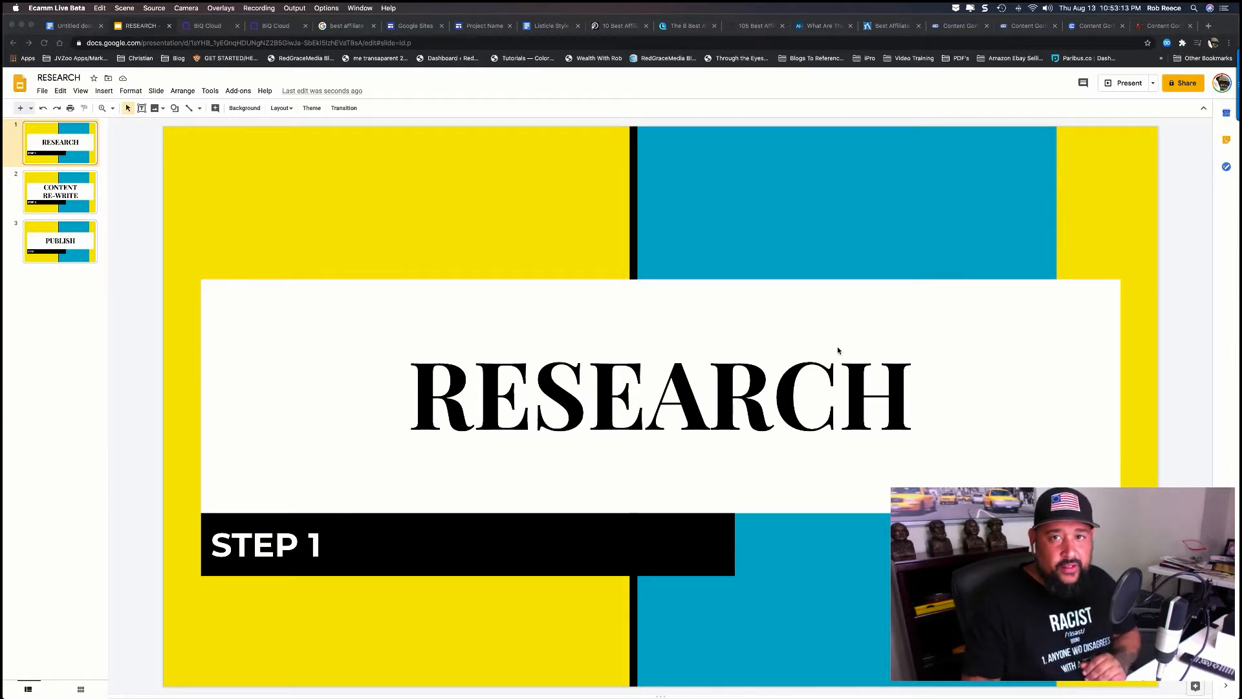
# Switch to BiQ Cloud's Keyword Intelligence and review the trending searches for "best affiliate programs".
pyautogui.click(207, 26)
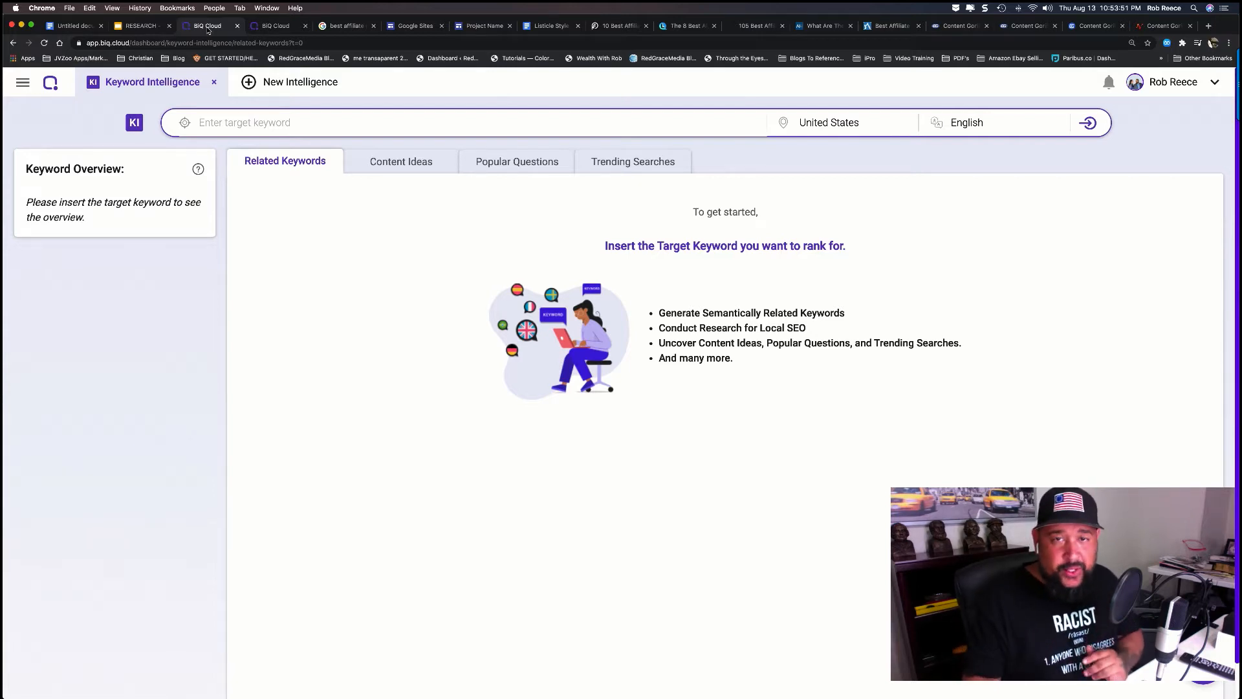
pyautogui.click(263, 28)
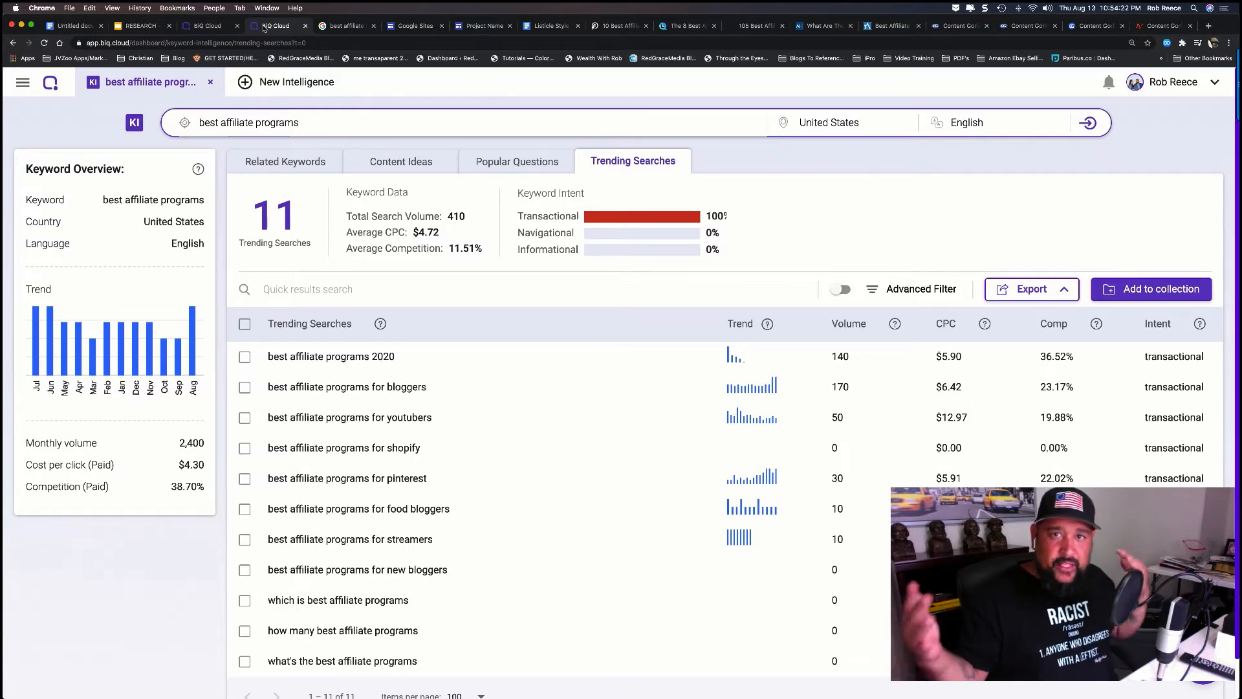
# Switch to the Google results for "best affiliate programs for beginners in 2020" and examine the featured snippet, ranking articles, videos and Keyword Surfer data.
pyautogui.click(343, 27)
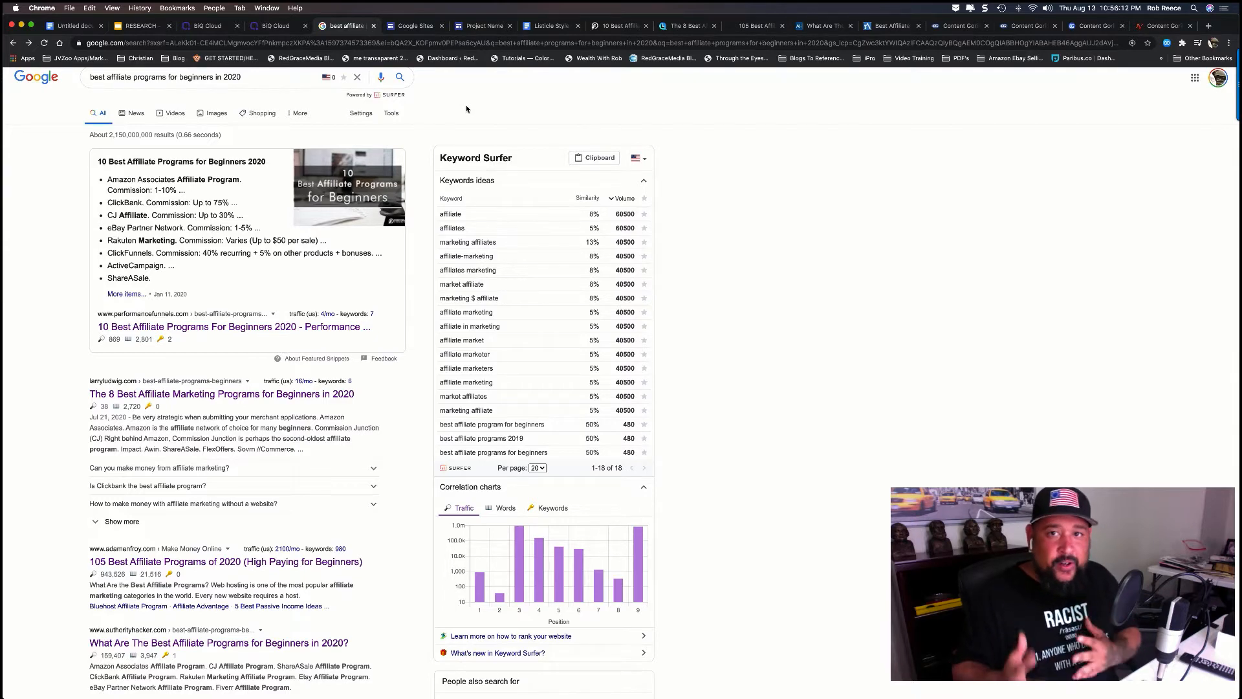
pyautogui.scroll(-5, 282, 225)
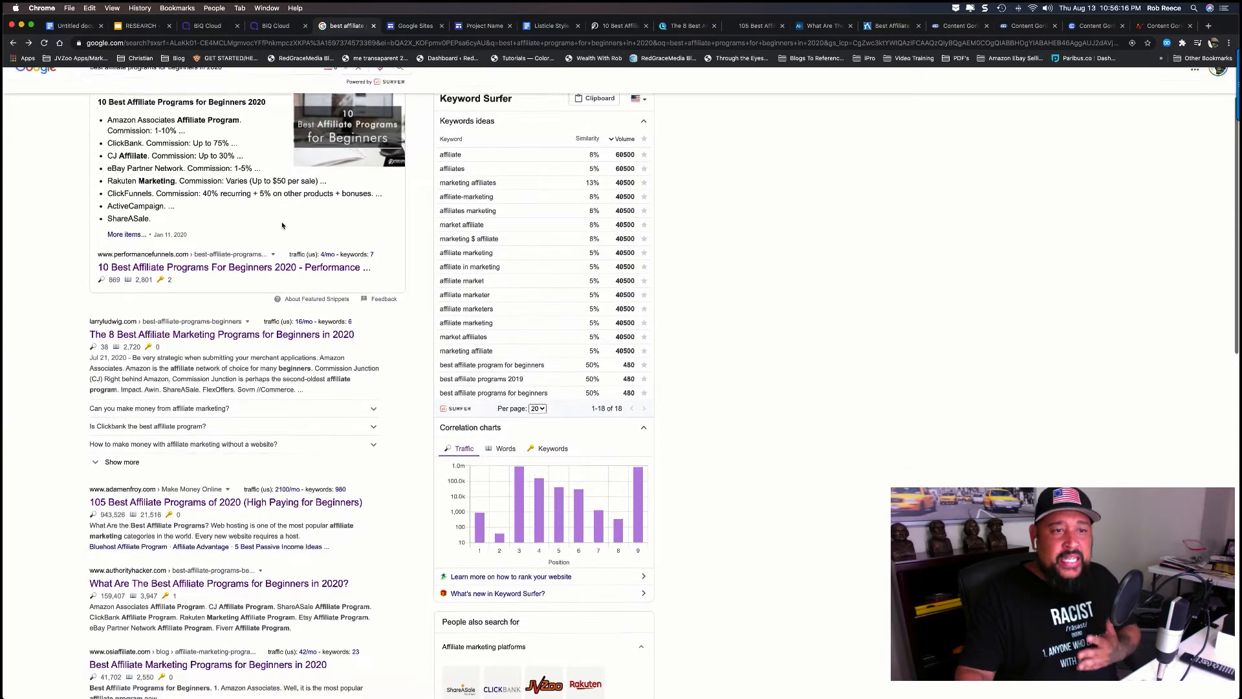
pyautogui.scroll(-5, 282, 225)
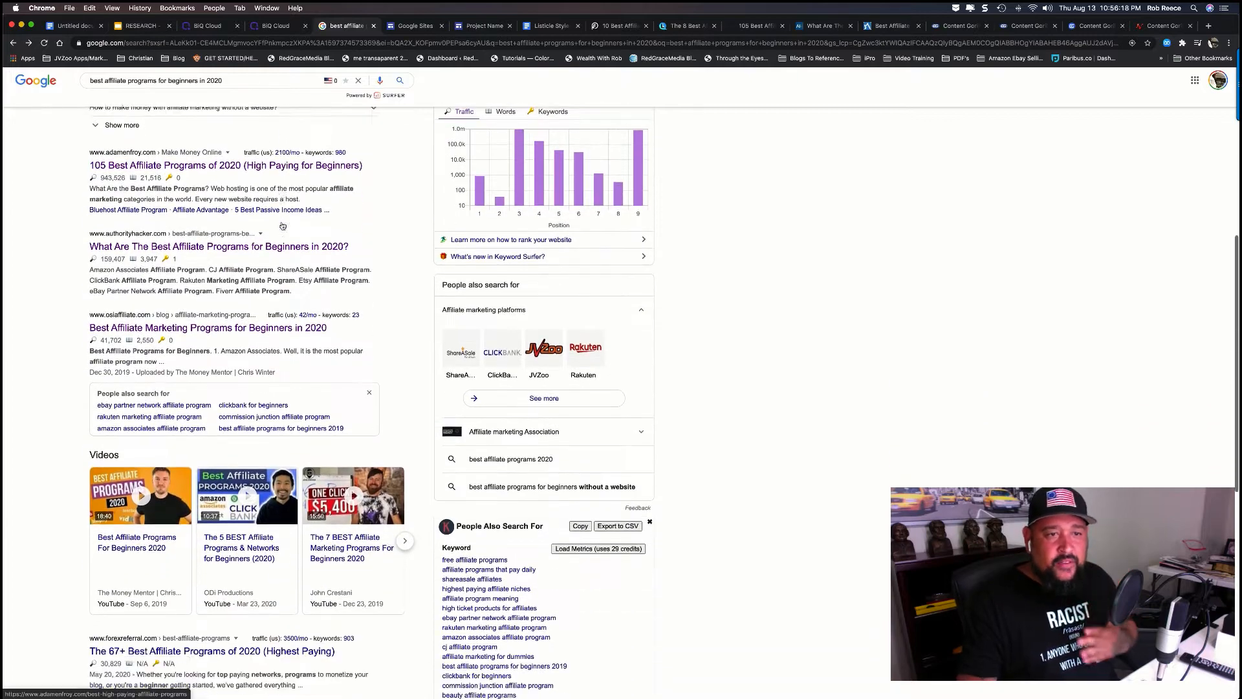
pyautogui.scroll(-3, 282, 225)
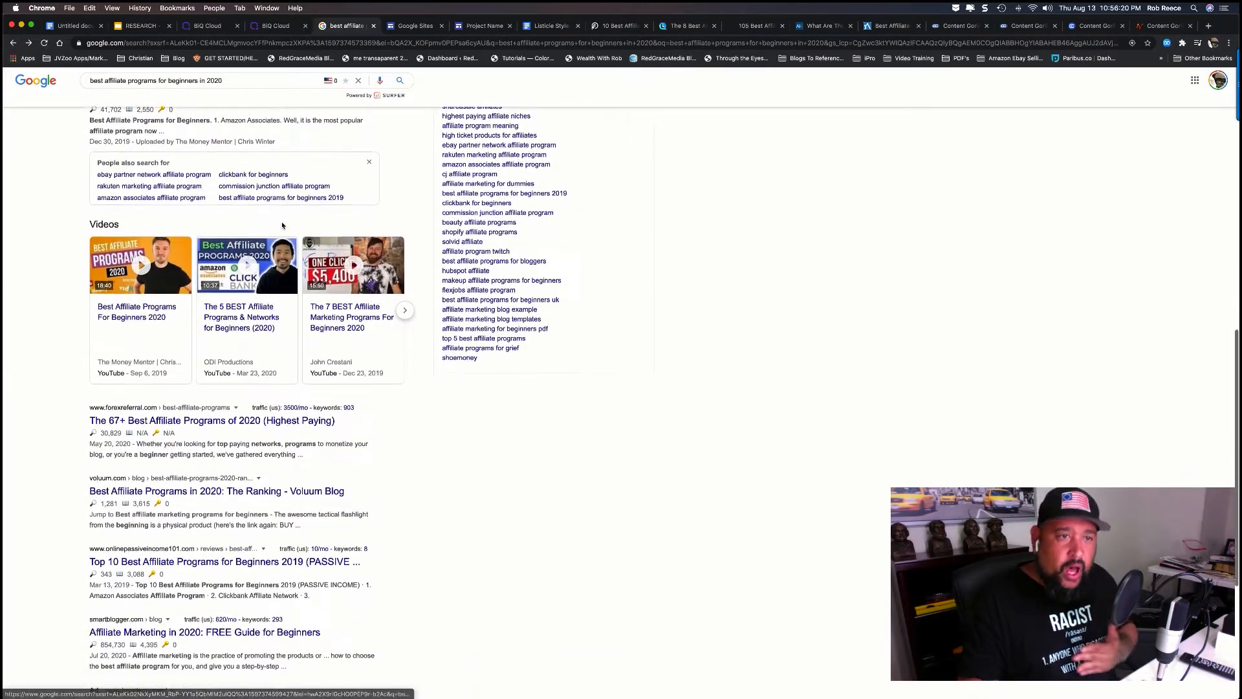
pyautogui.scroll(3, 283, 225)
pyautogui.scroll(3, 283, 225)
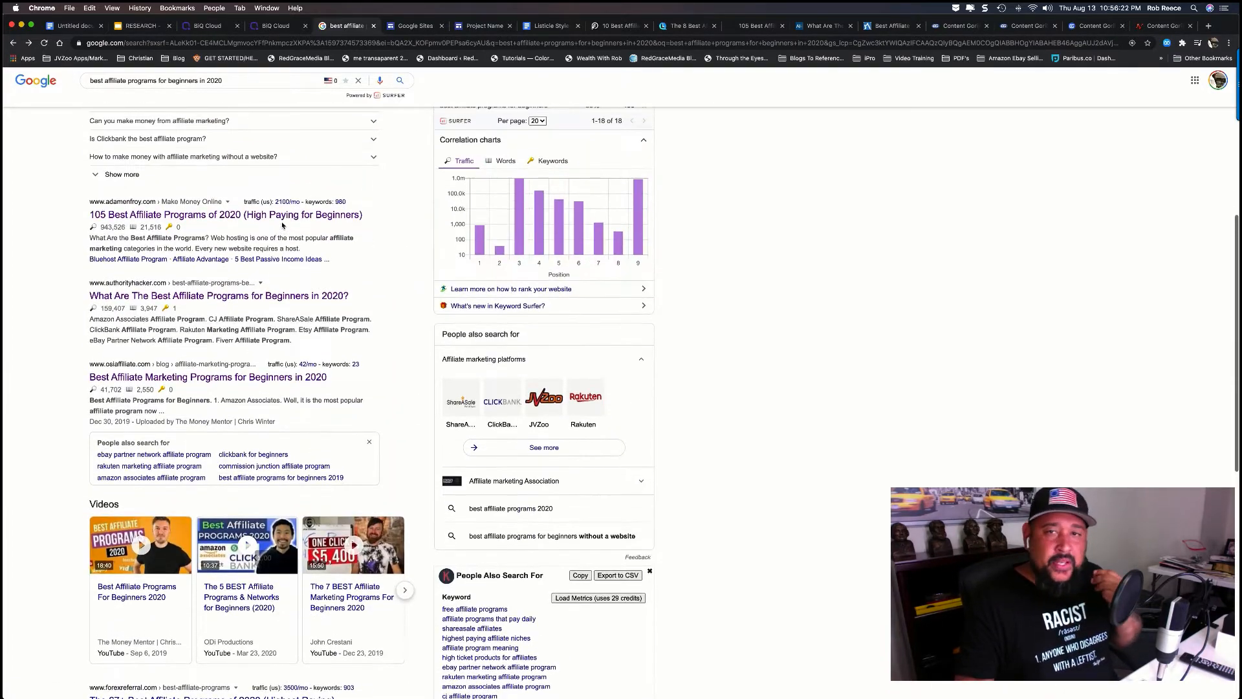
pyautogui.scroll(5, 282, 225)
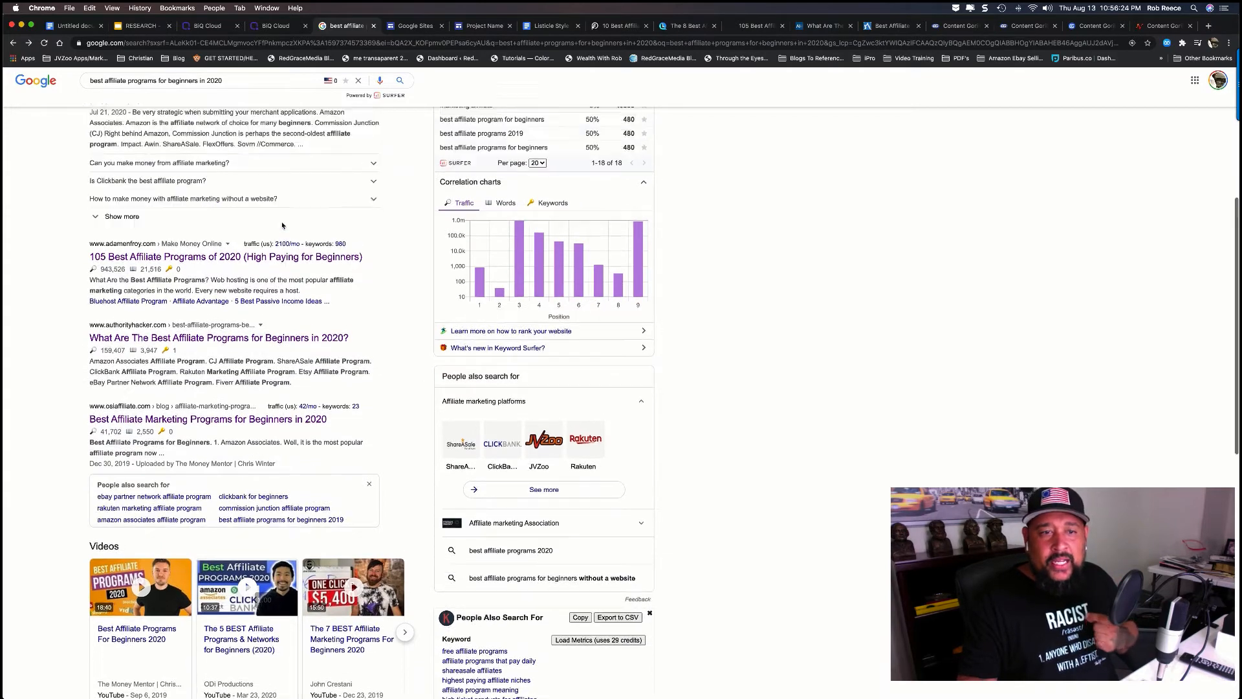
pyautogui.scroll(3, 282, 226)
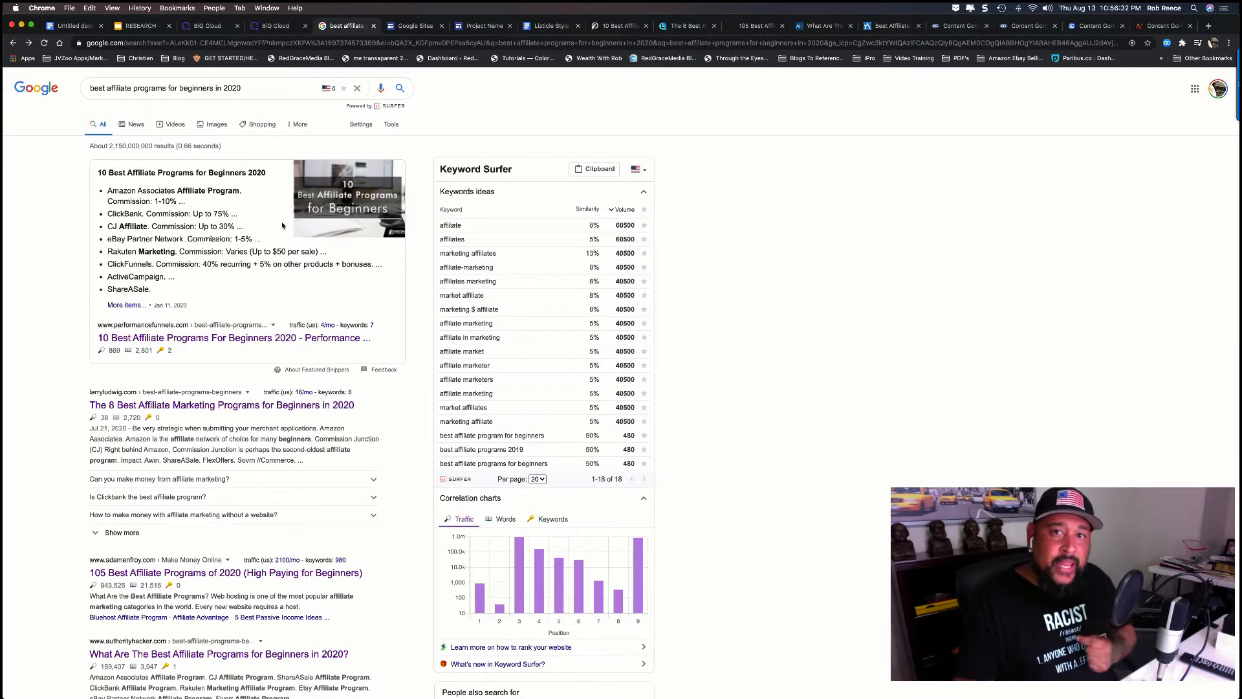
pyautogui.scroll(-5, 282, 225)
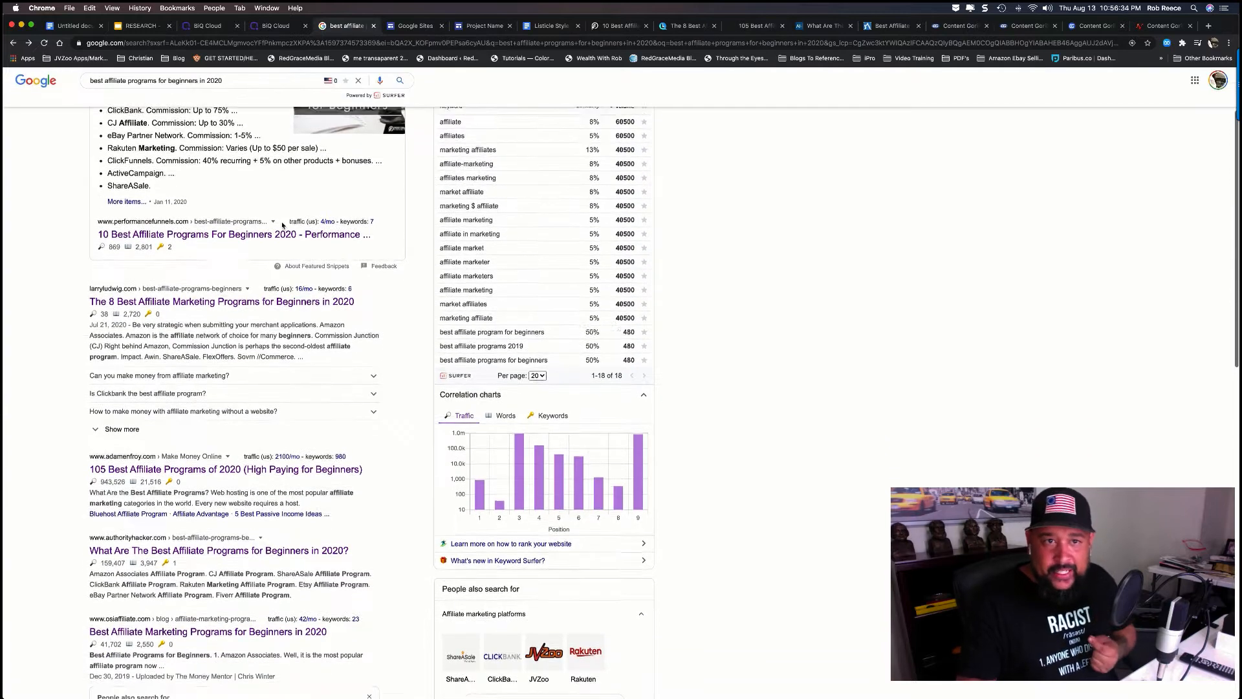
# Examine the ranking listicles, video results and related keywords below the featured snippet in the Google results.
pyautogui.scroll(-5, 282, 226)
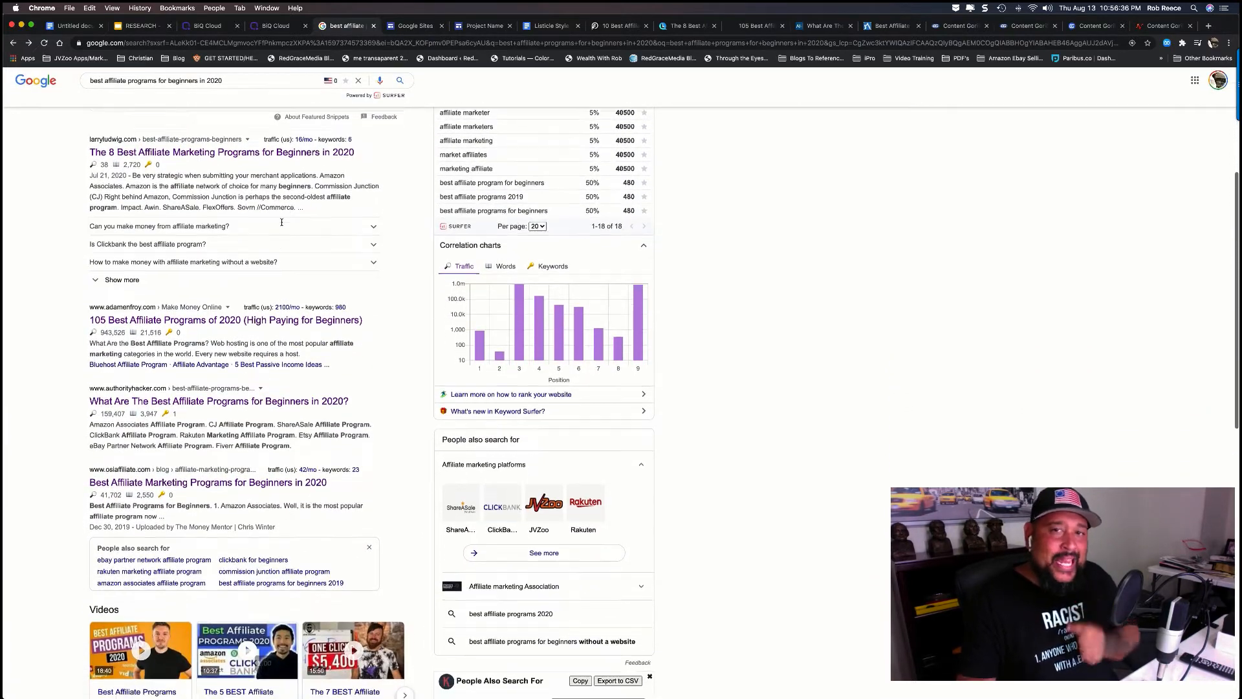
pyautogui.scroll(-2, 282, 225)
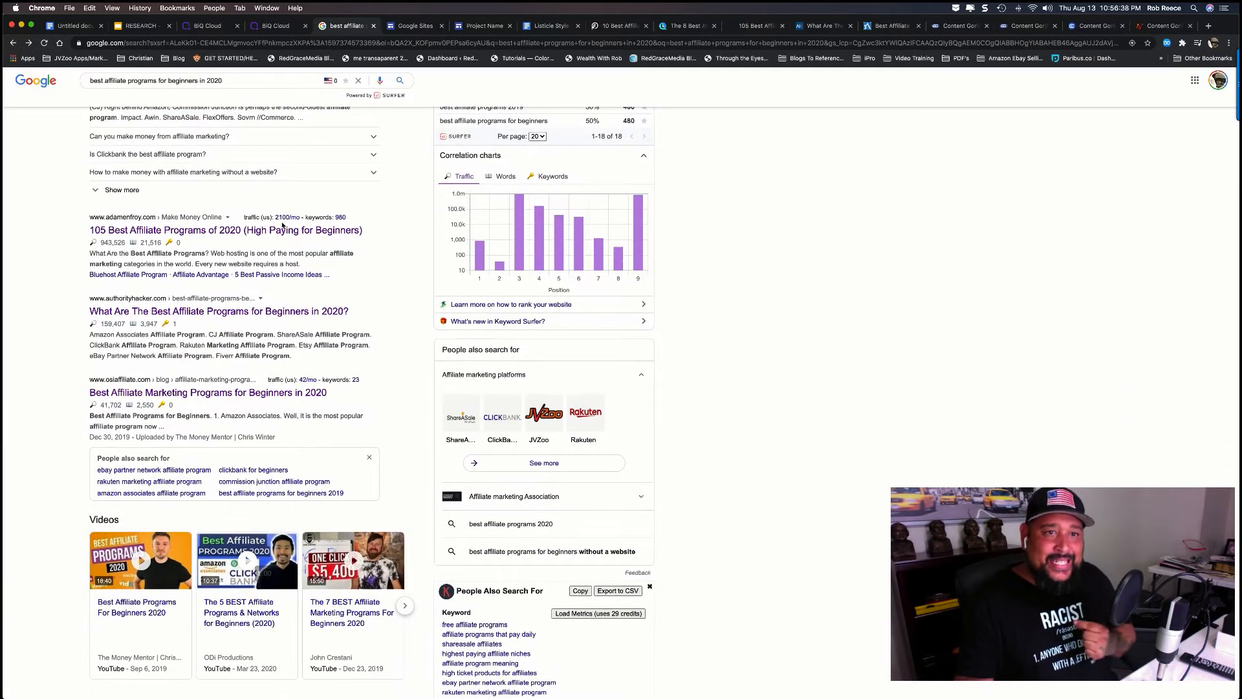
pyautogui.scroll(-3, 282, 225)
pyautogui.scroll(-3, 282, 225)
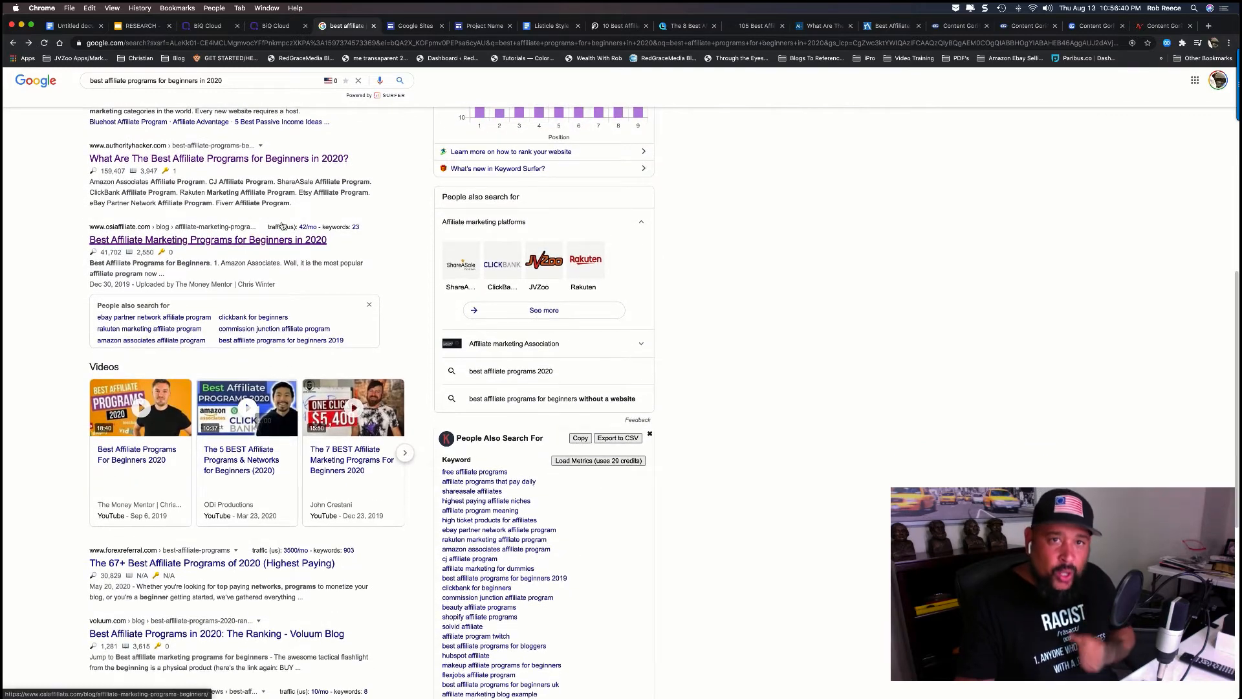
pyautogui.scroll(-2, 282, 225)
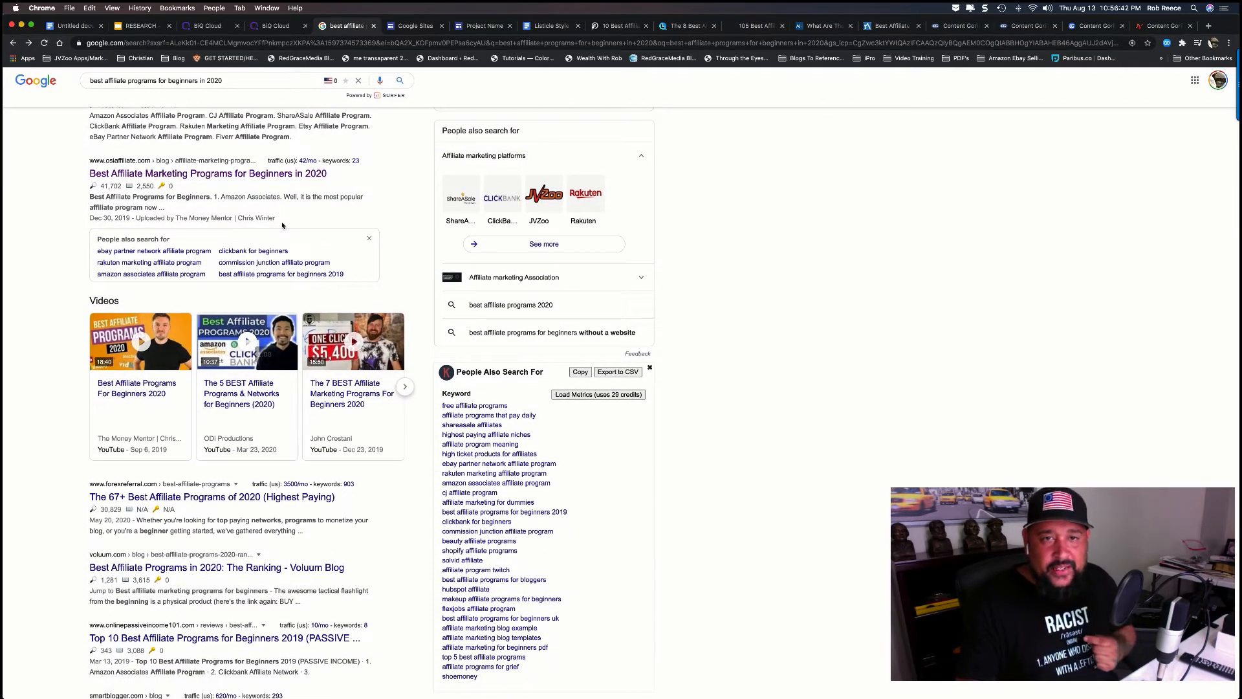
# Switch to the Performance Funnels article "10 Best Affiliate Programs for Beginners 2020" and skim its introduction, table of contents and selection criteria.
pyautogui.click(618, 26)
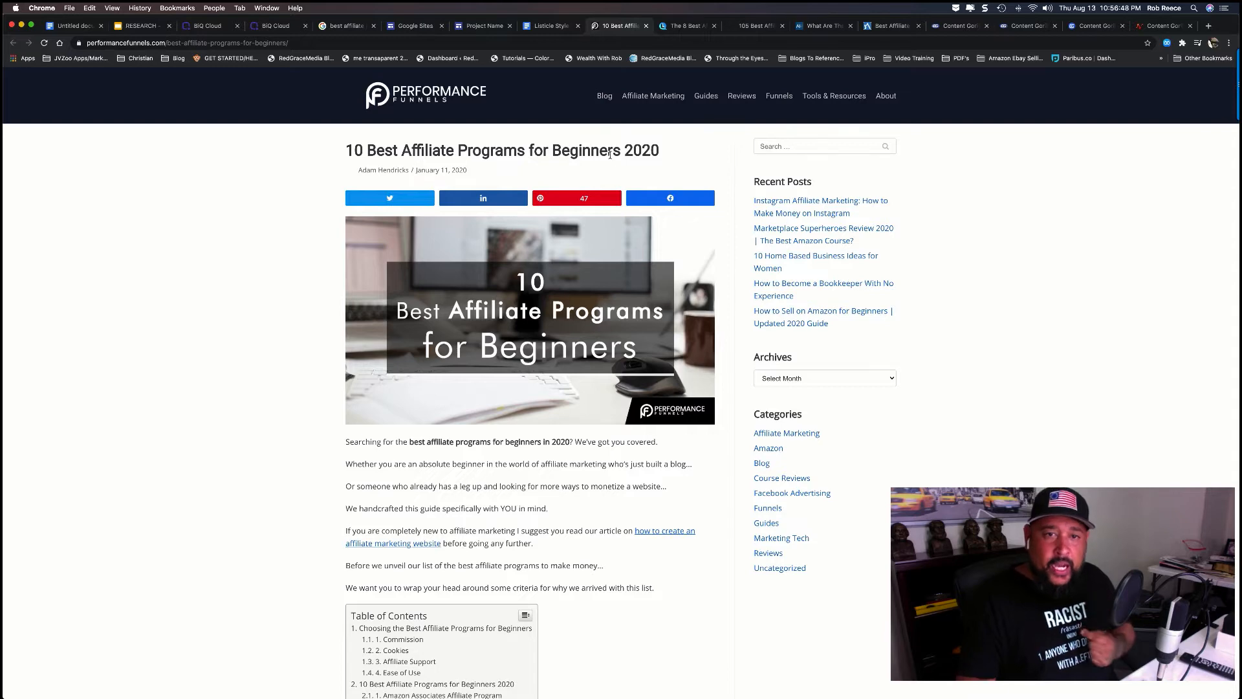
pyautogui.scroll(-5, 605, 226)
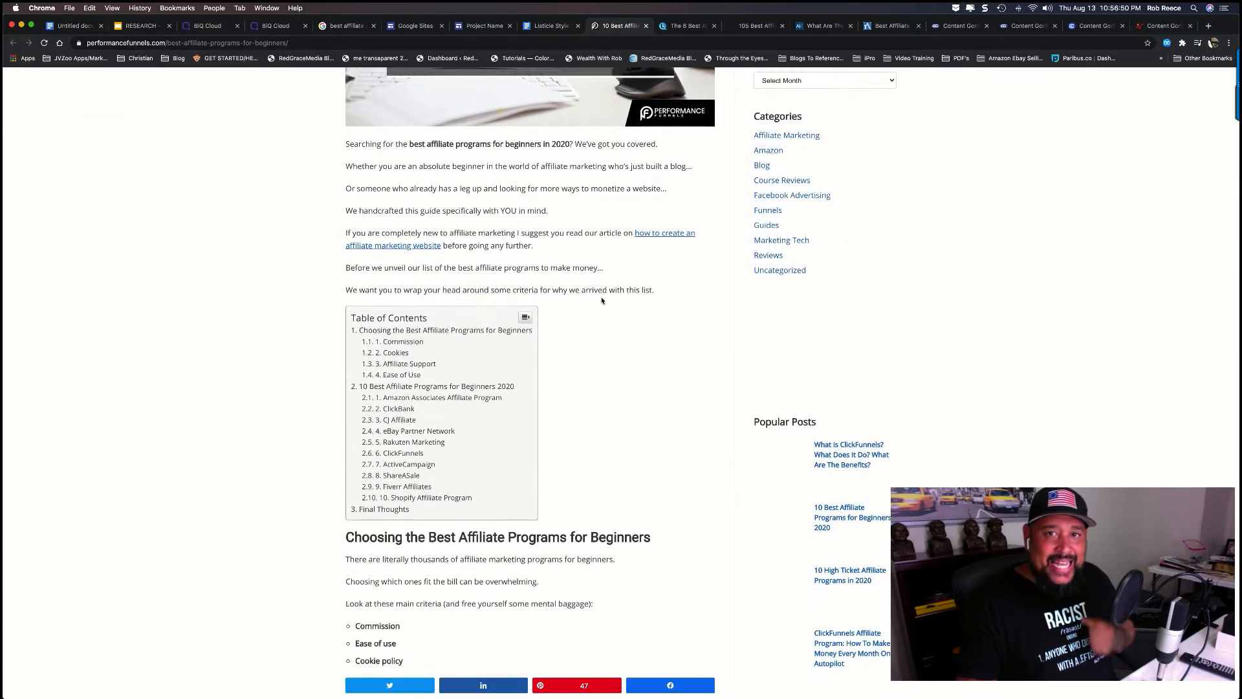
pyautogui.scroll(-1, 602, 299)
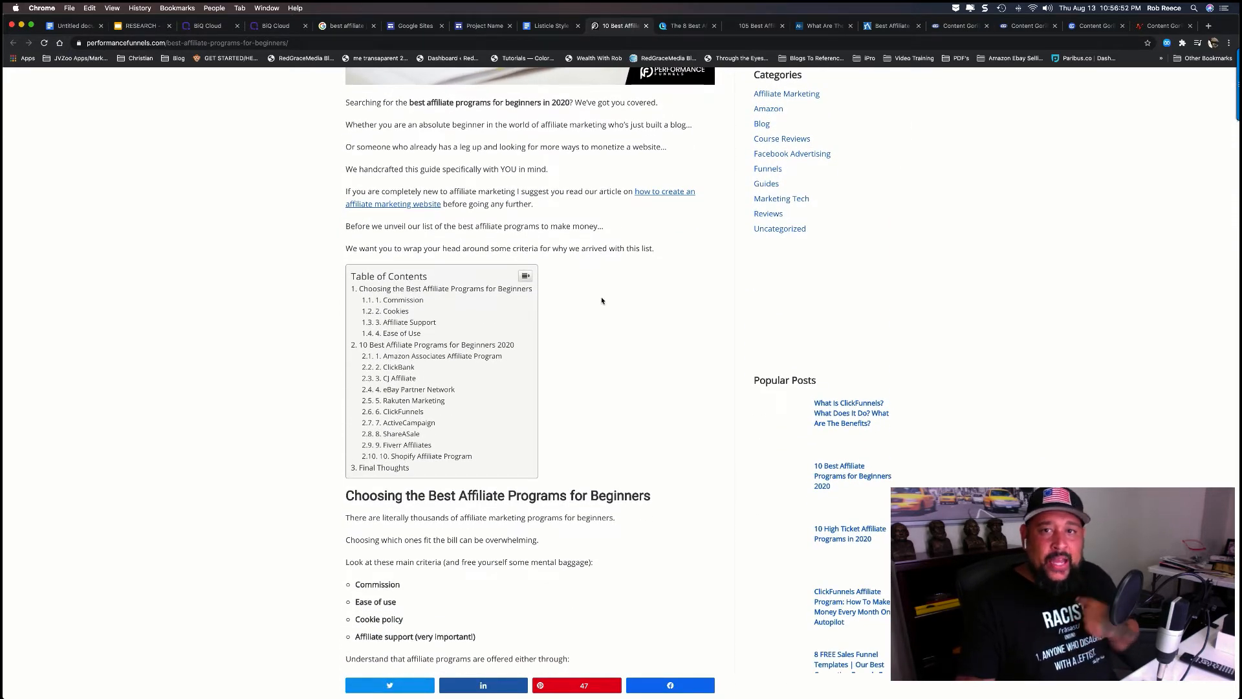
pyautogui.scroll(-6, 602, 301)
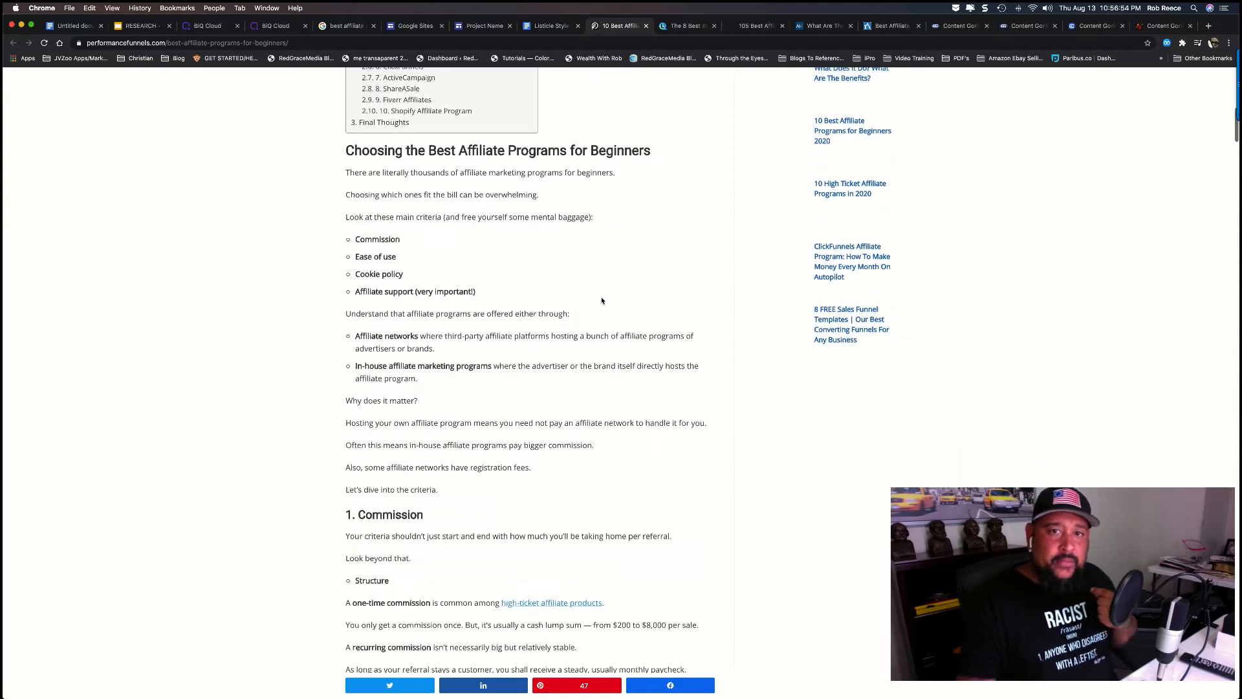
pyautogui.scroll(-3, 602, 301)
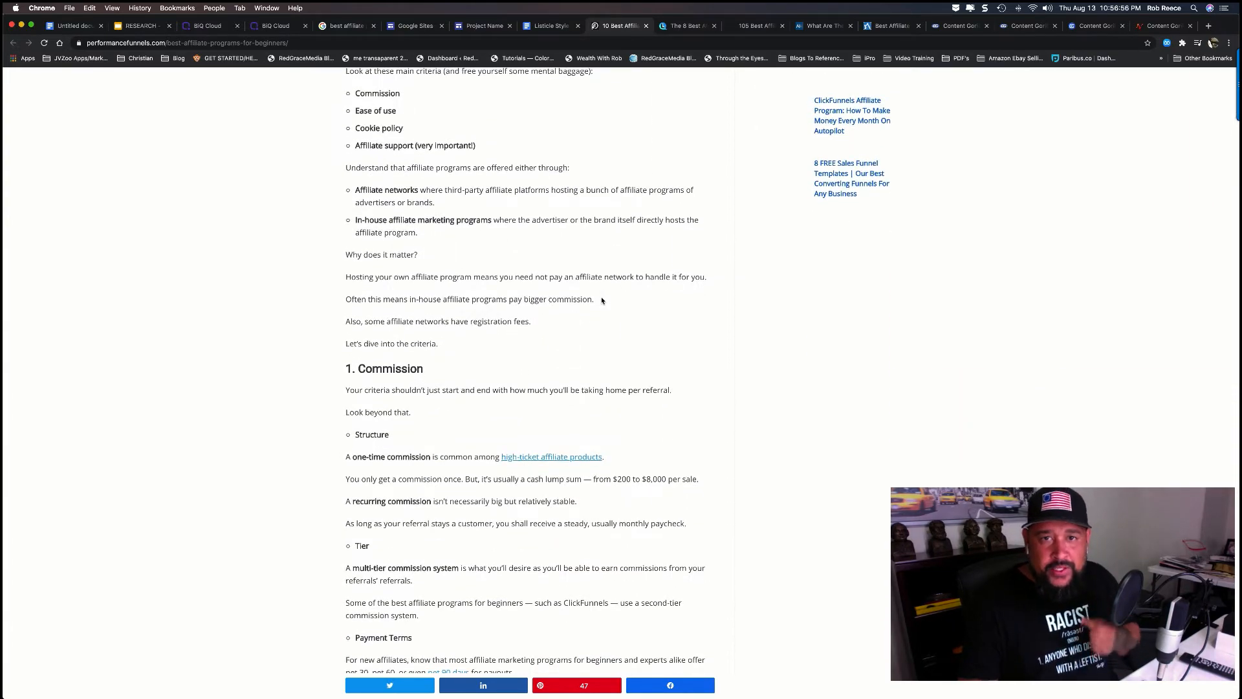
pyautogui.scroll(-6, 602, 301)
pyautogui.scroll(12, 601, 301)
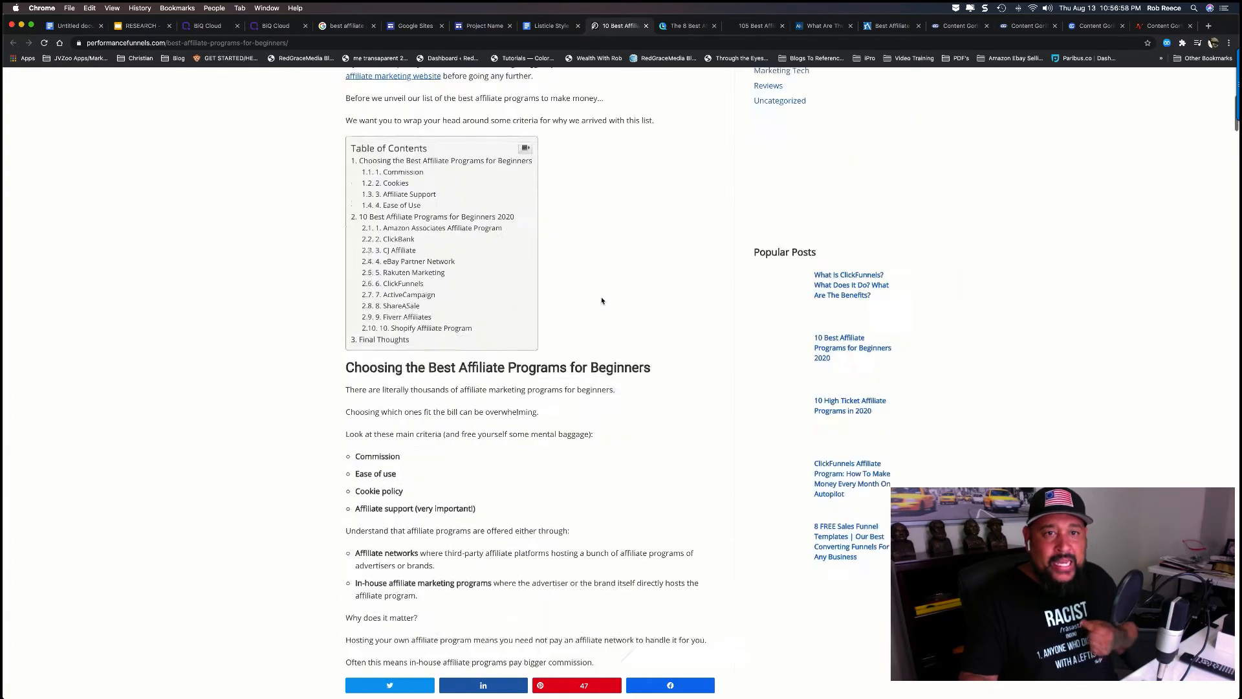
pyautogui.scroll(8, 602, 300)
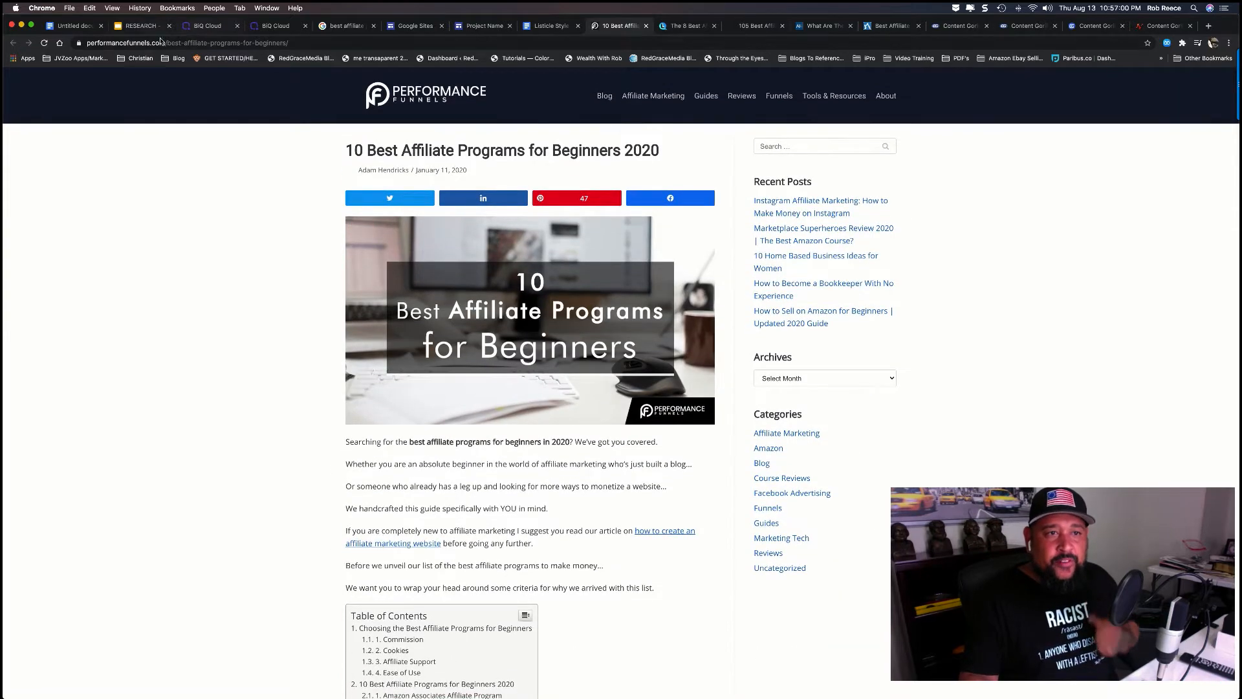
# Review how the article's title, header image and introduction lead into the table of contents.
pyautogui.scroll(-1, 453, 262)
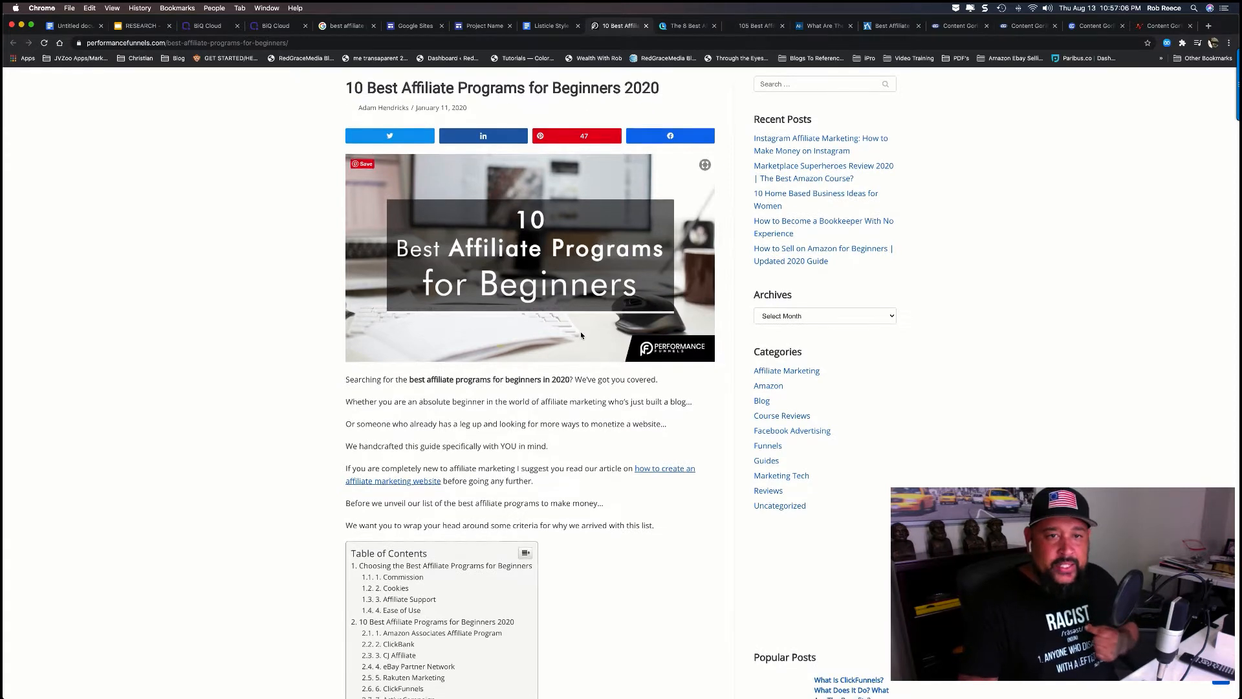
pyautogui.scroll(-5, 581, 333)
pyautogui.scroll(-2, 580, 334)
pyautogui.scroll(4, 580, 334)
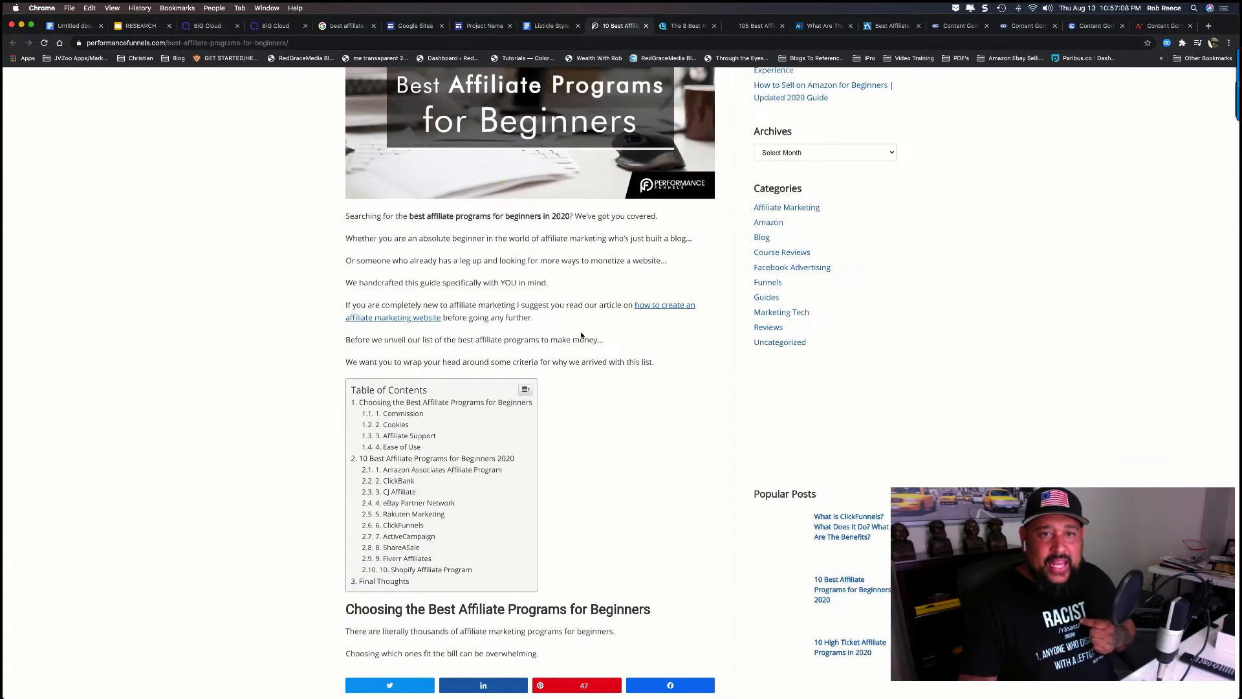
pyautogui.scroll(-1, 580, 334)
pyautogui.scroll(1, 580, 335)
pyautogui.scroll(4, 580, 334)
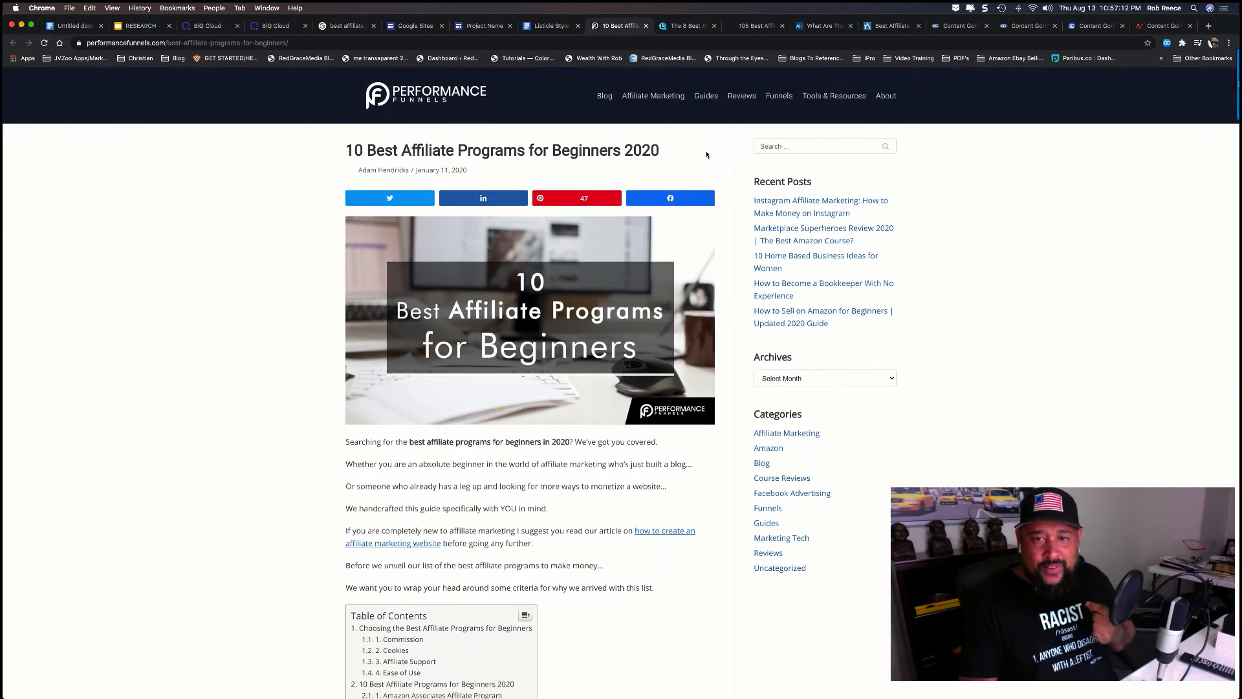
# Examine the heading structure from "Choosing the Best Affiliate Programs for Beginners" through the numbered criteria, highlighting the section heading and "1. Commission".
pyautogui.scroll(-3, 468, 231)
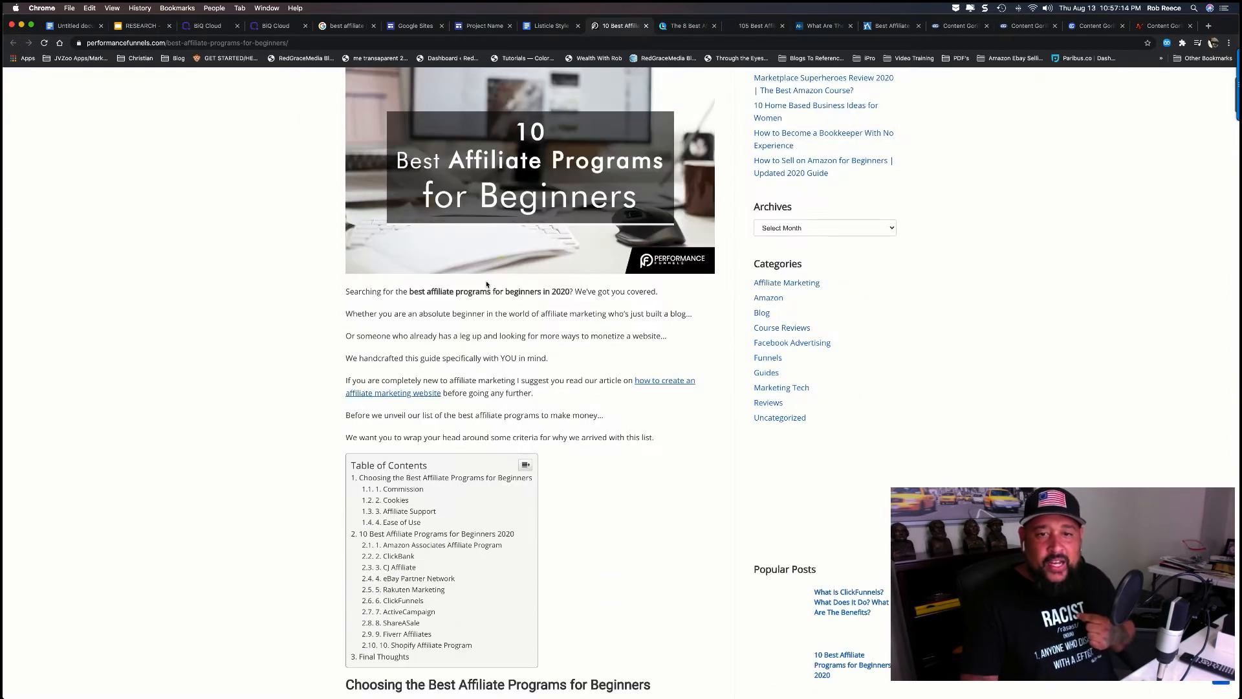
pyautogui.scroll(-5, 536, 425)
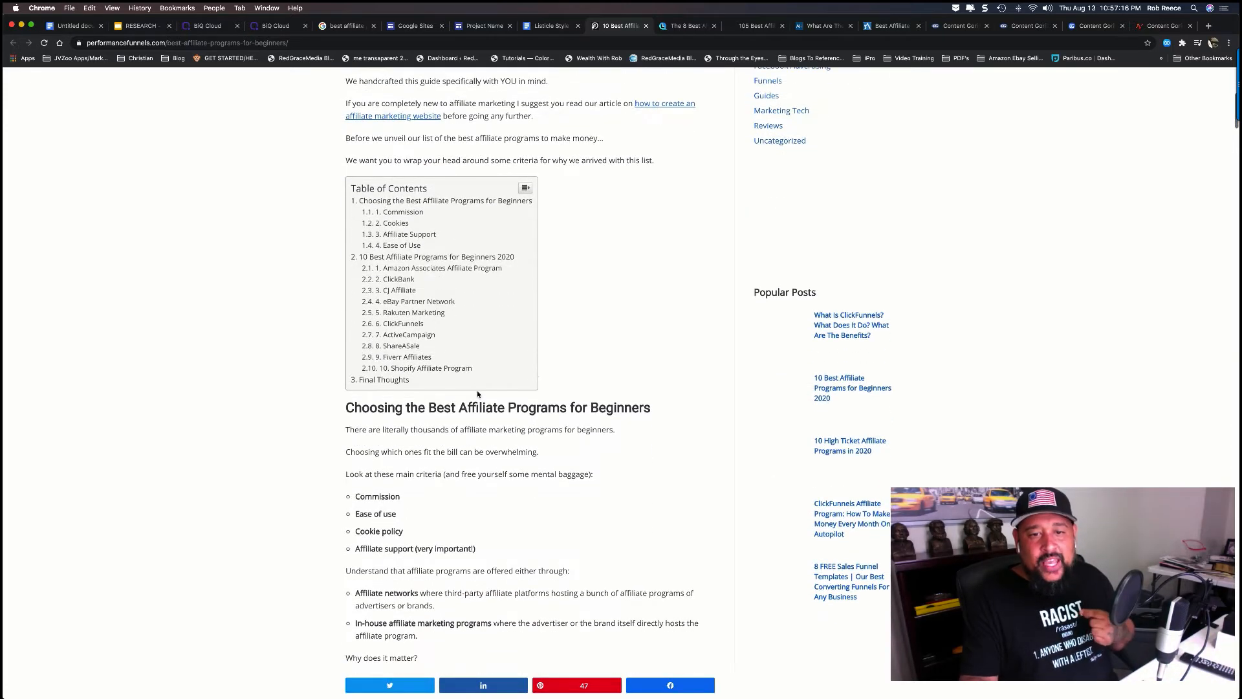
pyautogui.moveTo(660, 408); pyautogui.dragTo(362, 409)
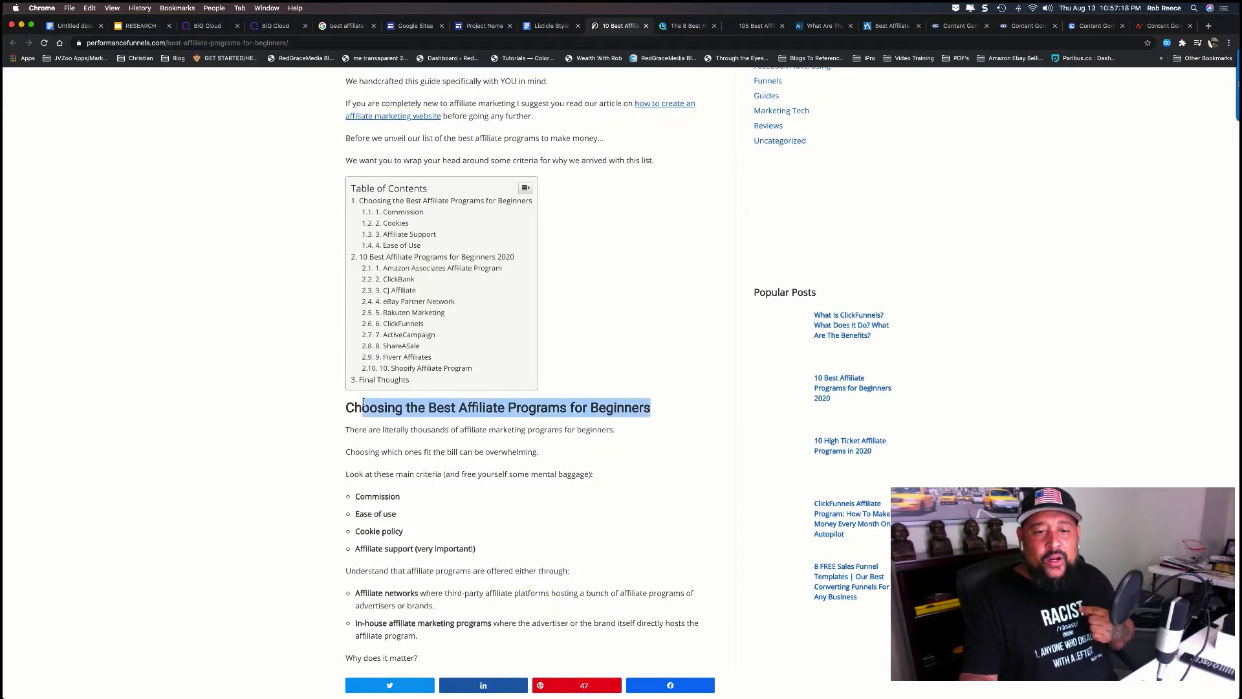
pyautogui.scroll(-4, 404, 439)
pyautogui.scroll(-3, 403, 439)
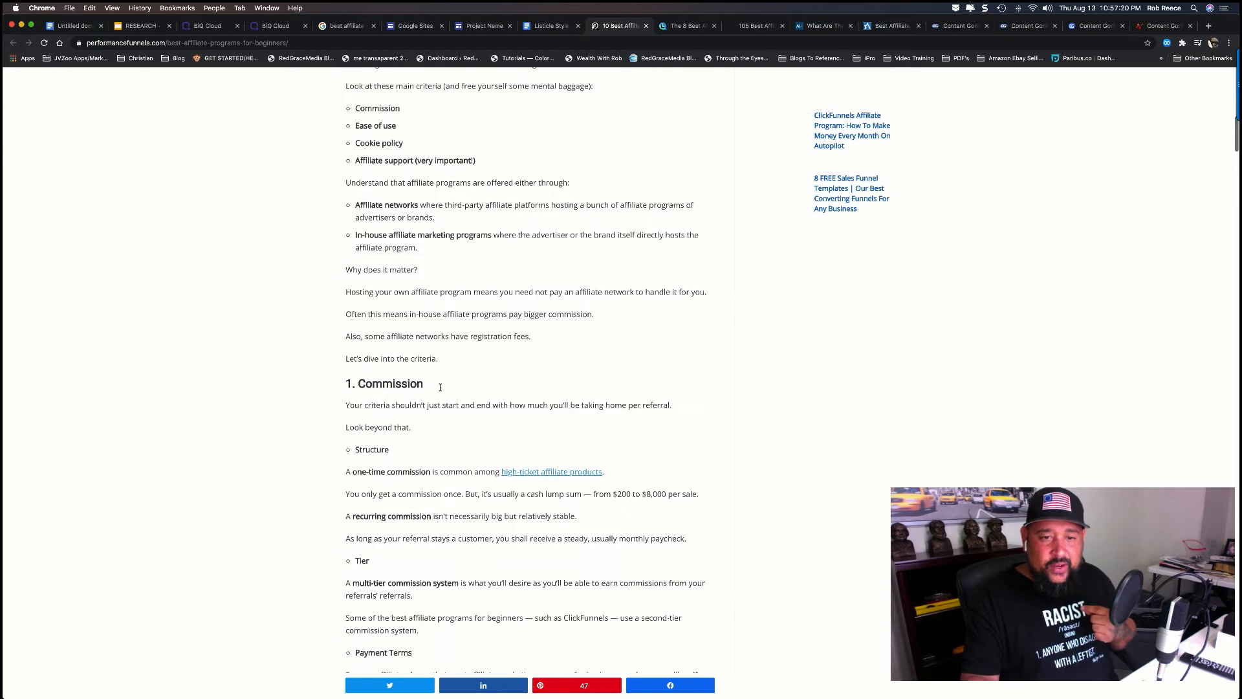
pyautogui.moveTo(432, 385); pyautogui.dragTo(361, 388)
pyautogui.scroll(-8, 388, 375)
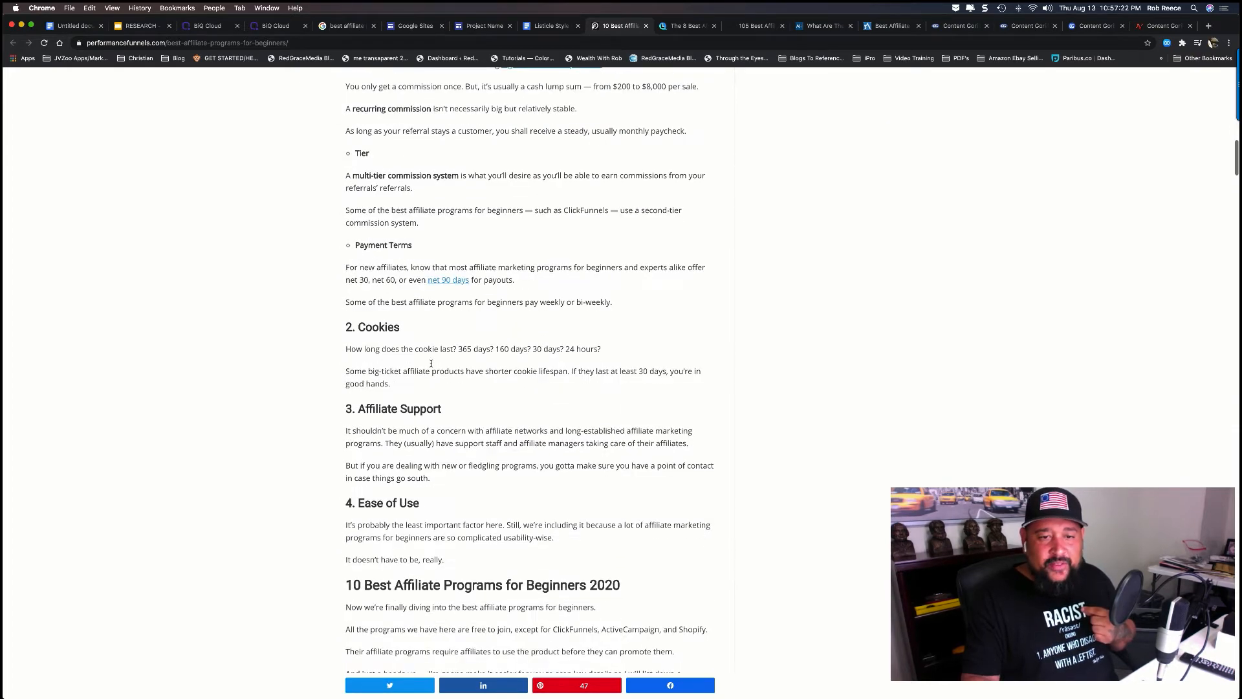
pyautogui.scroll(-1, 422, 418)
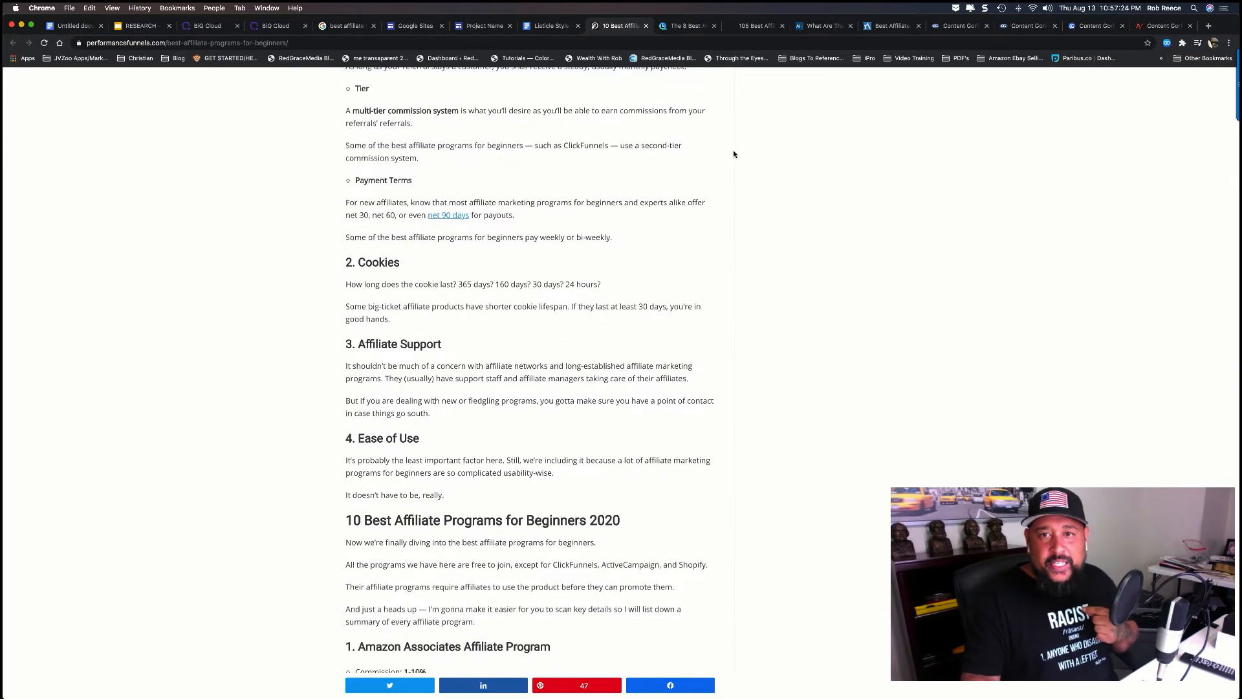
# Review the numbered program entries from Amazon Associates through eBay Partner Network for their heading, details, image and text pattern.
pyautogui.scroll(-7, 633, 169)
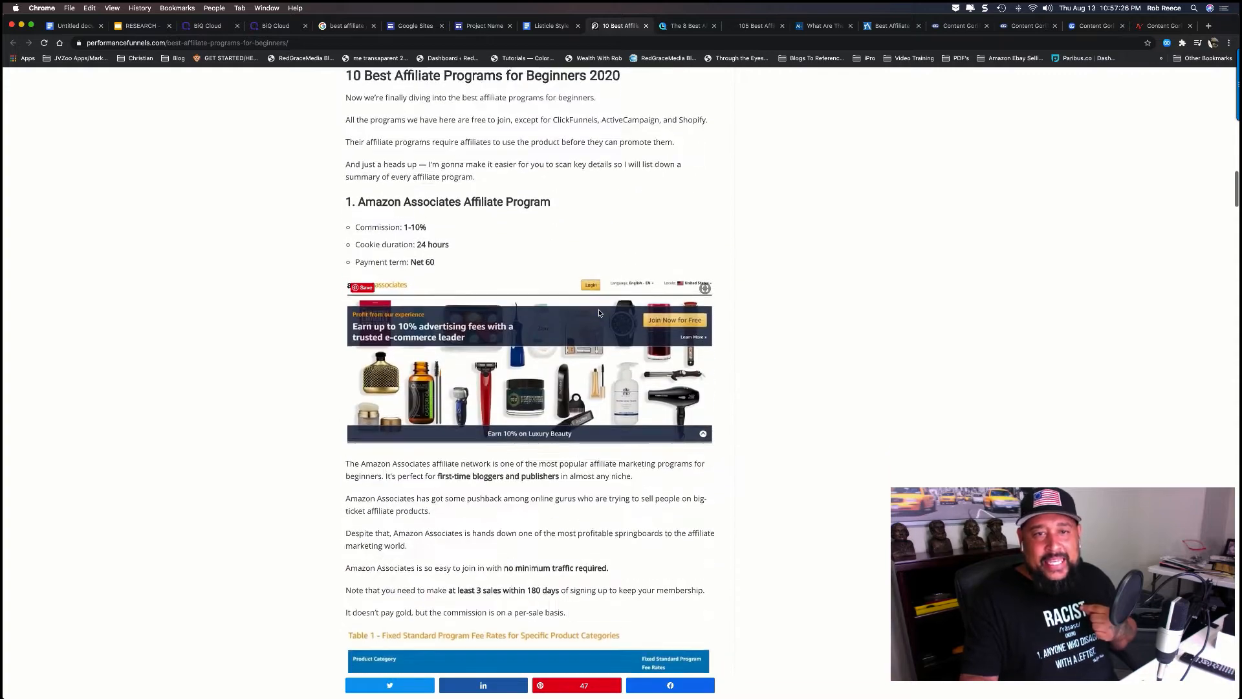
pyautogui.scroll(-13, 513, 274)
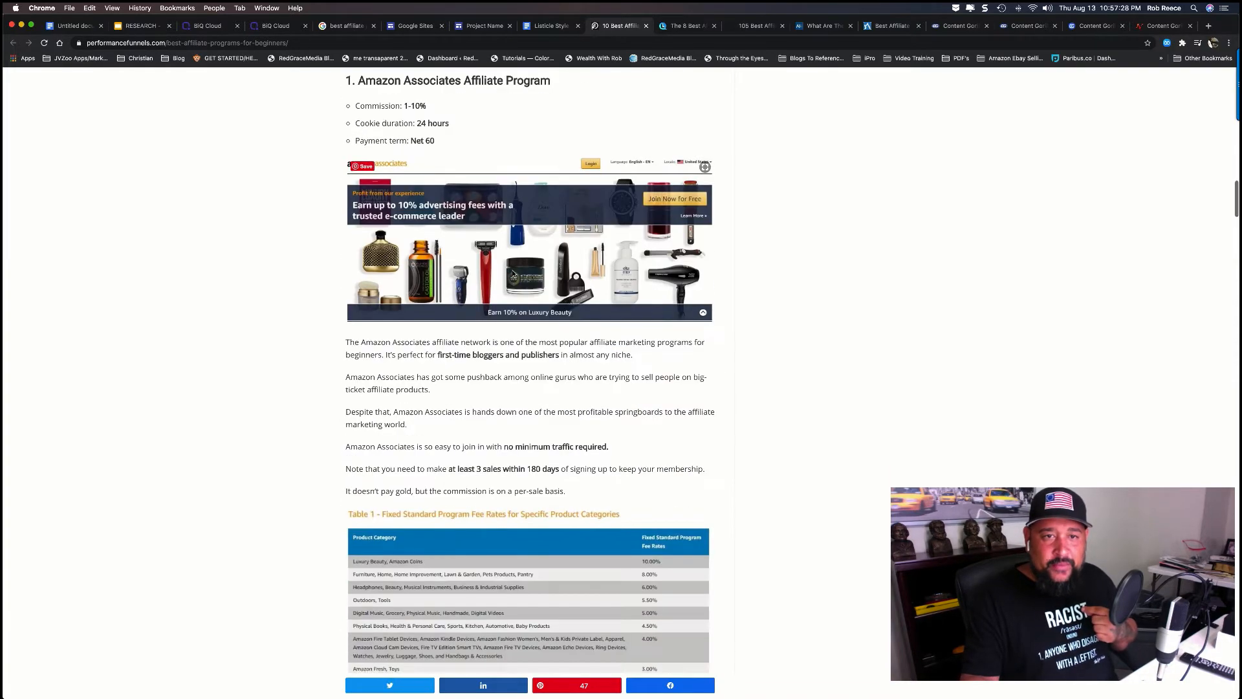
pyautogui.scroll(-7, 513, 273)
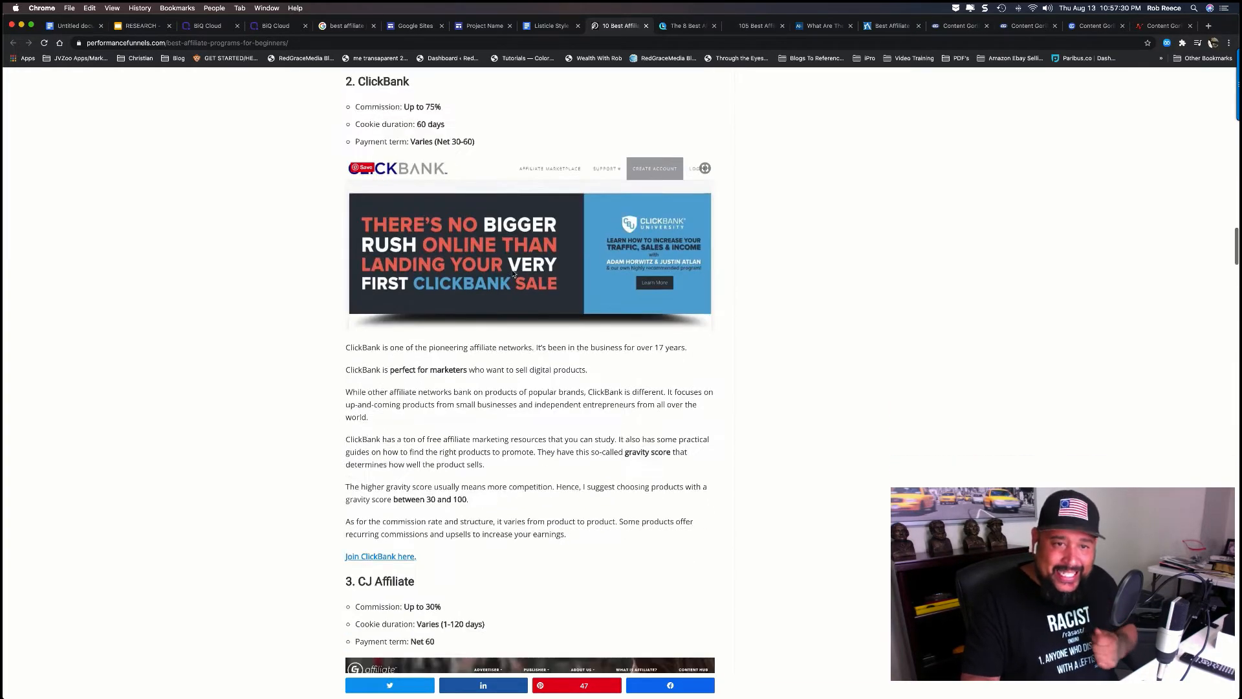
pyautogui.scroll(-8, 513, 273)
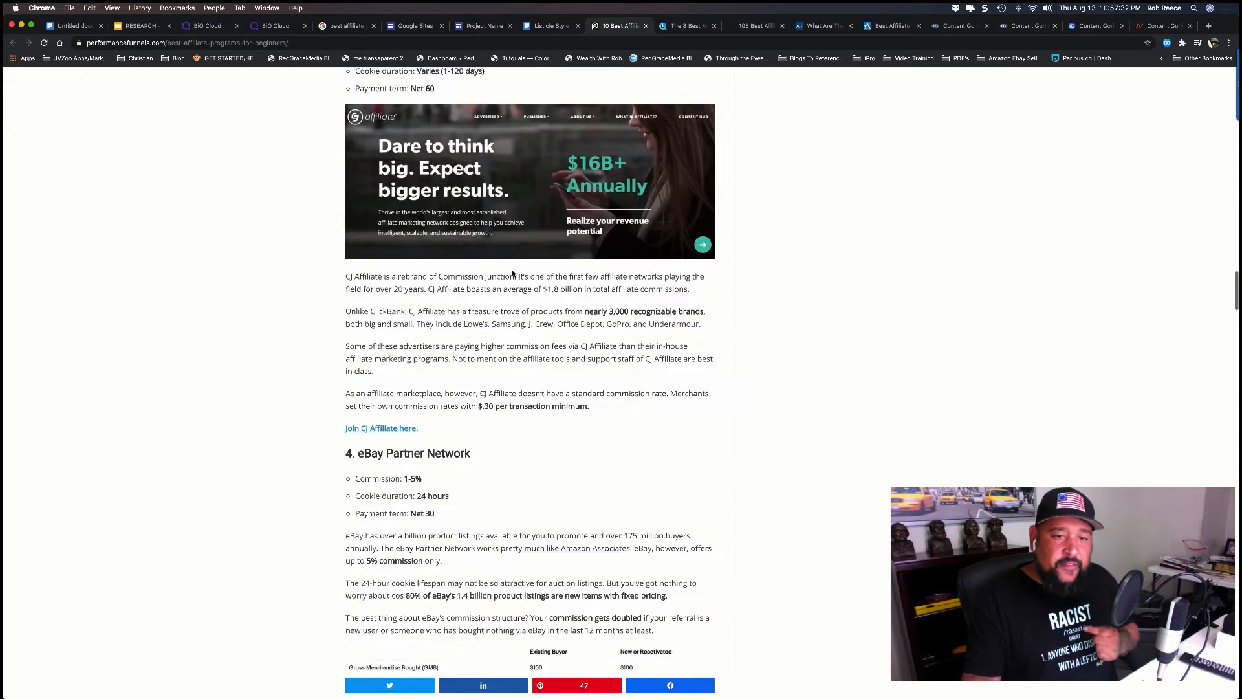
# Switch to the article "The 8 Best Affiliate Marketing Programs for Beginners", dismiss the waitlist pop-up and review its introduction and table of contents.
pyautogui.click(686, 26)
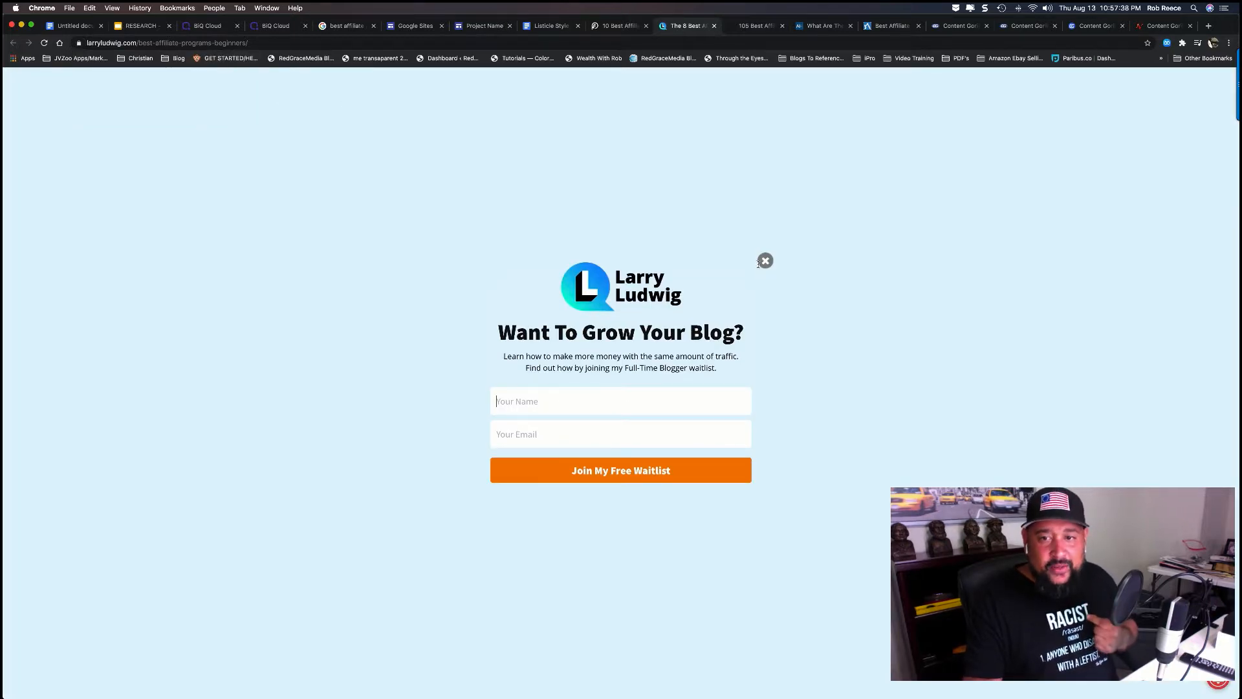
pyautogui.click(763, 261)
pyautogui.scroll(-6, 680, 317)
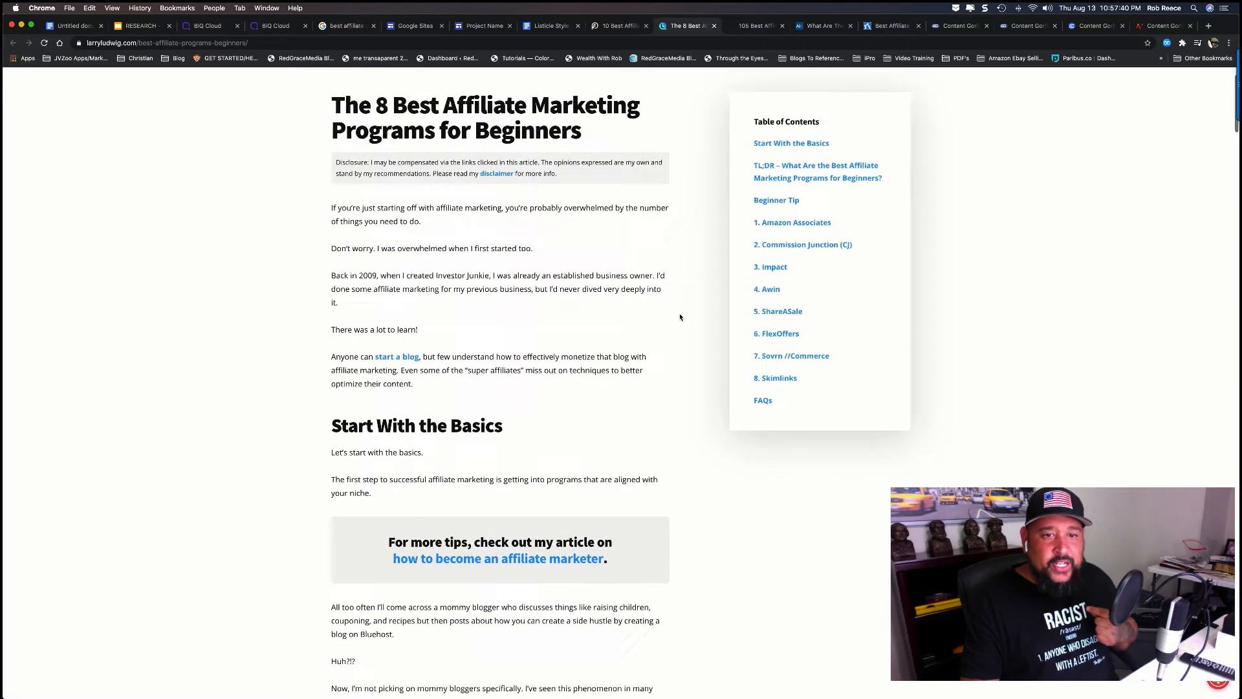
pyautogui.scroll(3, 680, 317)
pyautogui.scroll(2, 680, 317)
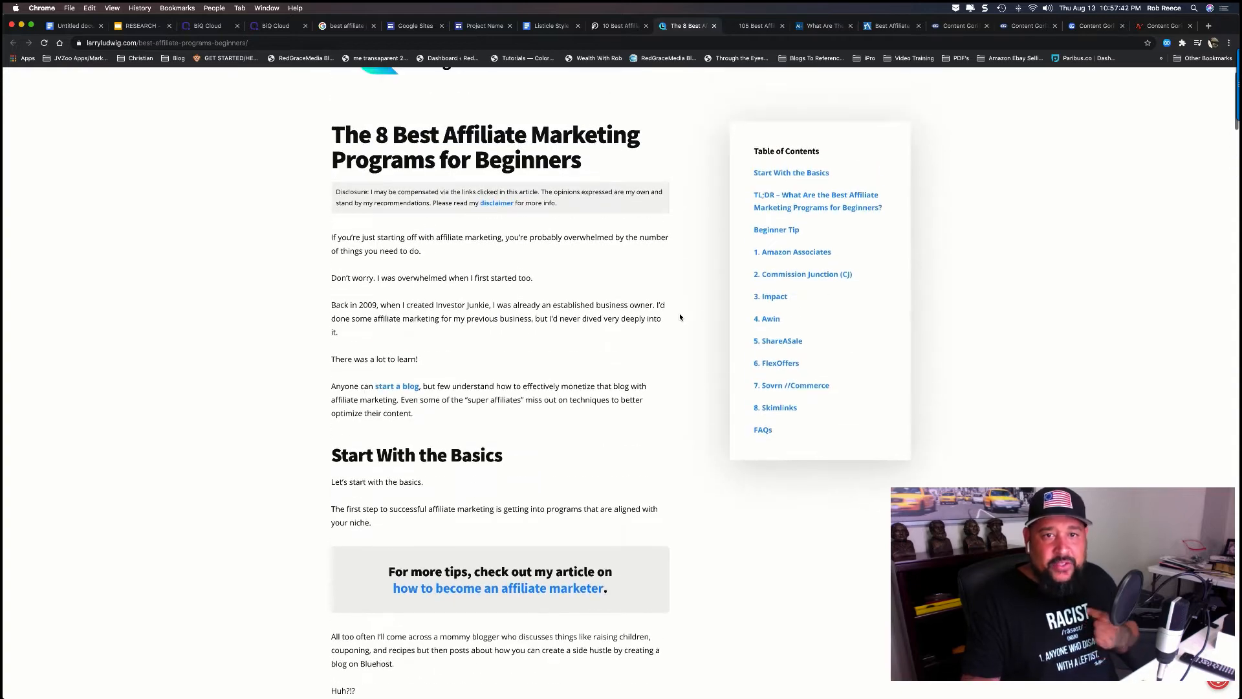
# Examine the article's sections from "Start With the Basics" through the numbered program entries down to FlexOffers.
pyautogui.scroll(-4, 680, 317)
pyautogui.scroll(-13, 680, 317)
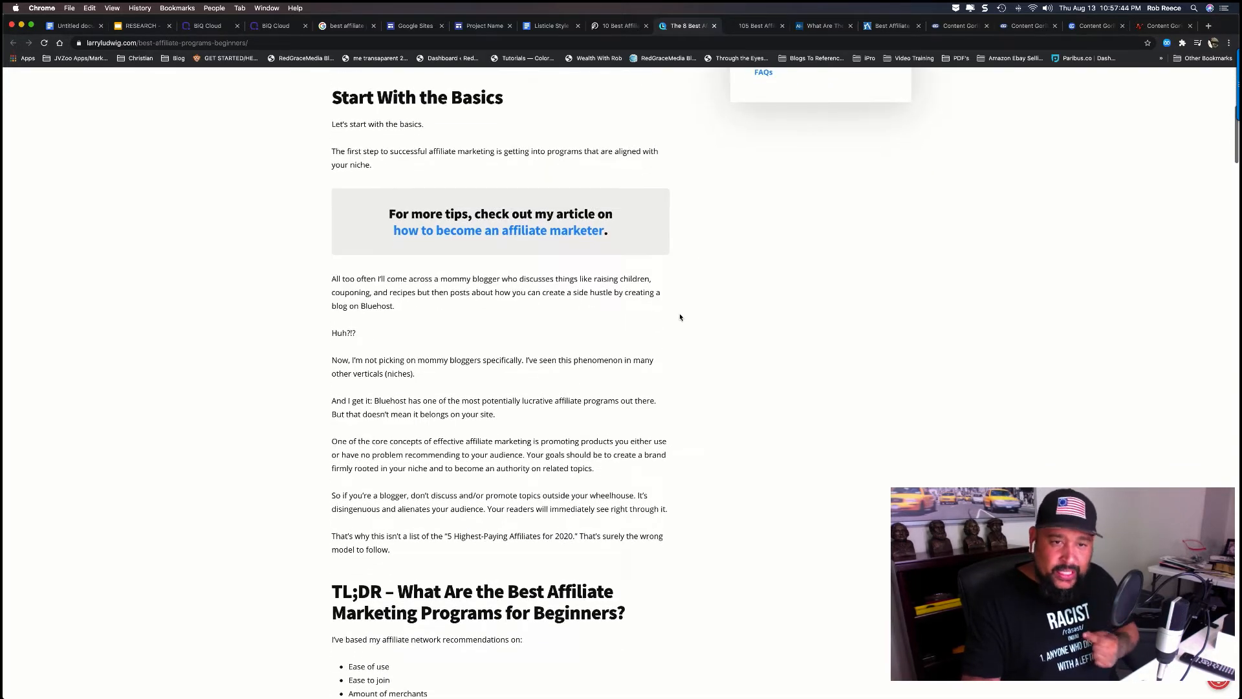
pyautogui.scroll(-17, 680, 317)
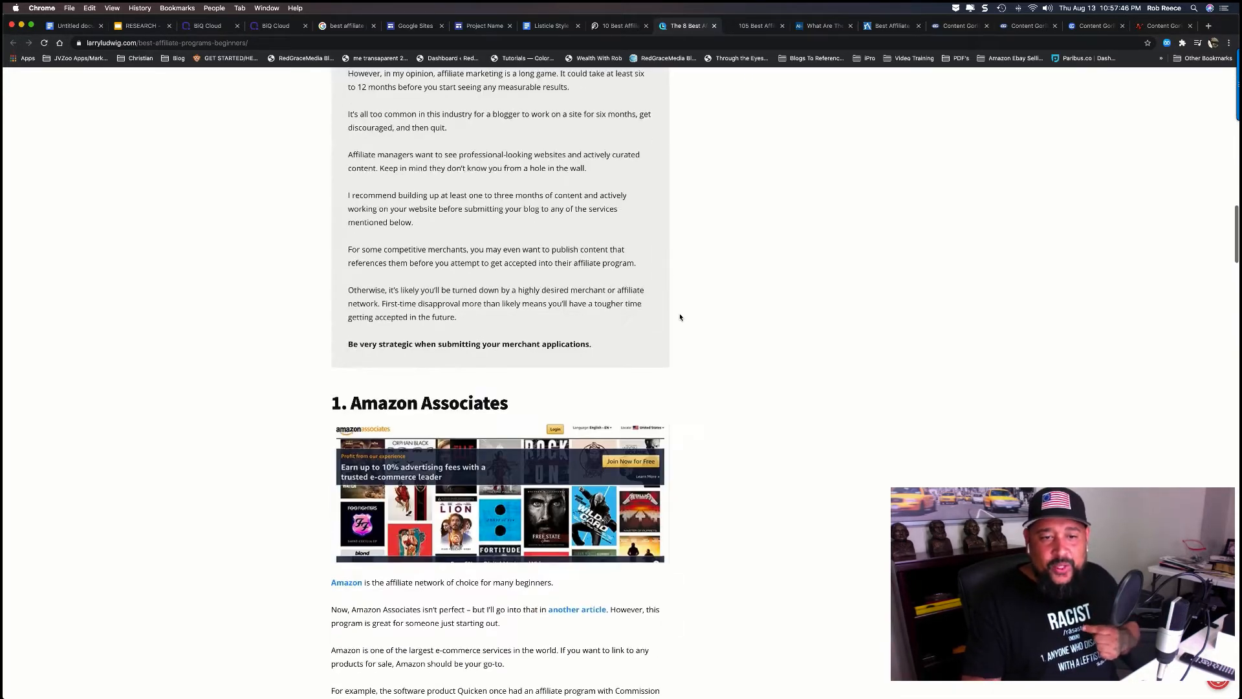
pyautogui.scroll(-17, 680, 317)
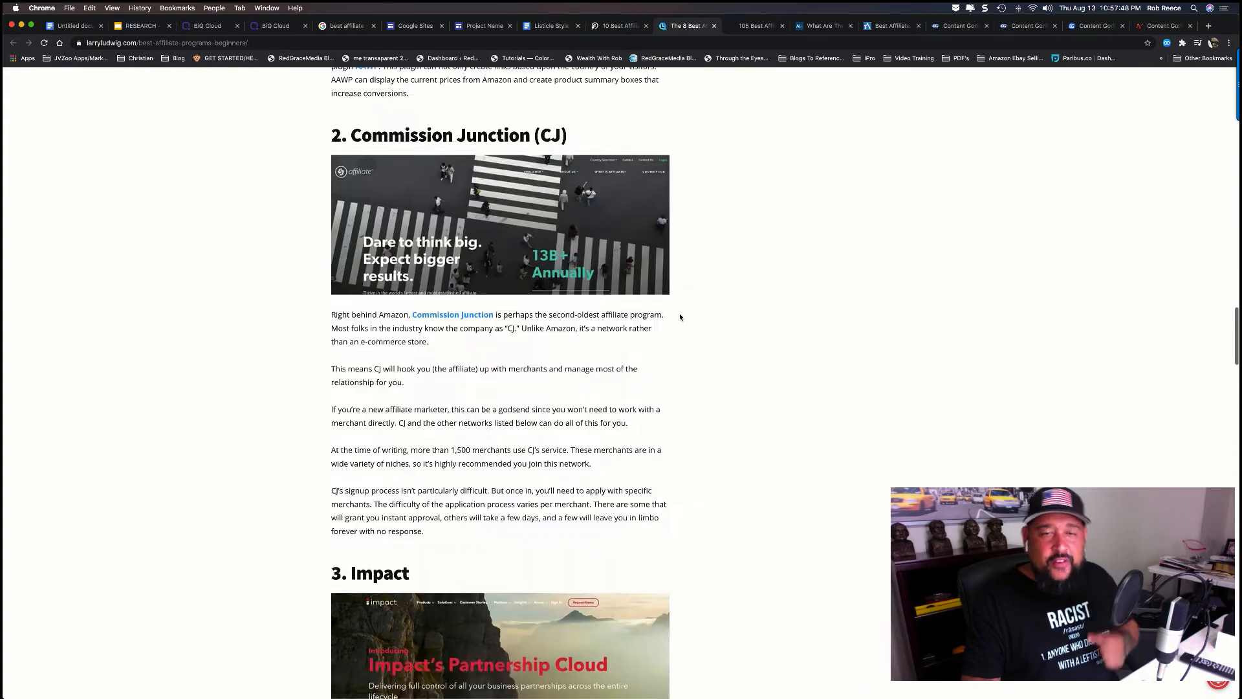
pyautogui.scroll(-8, 680, 317)
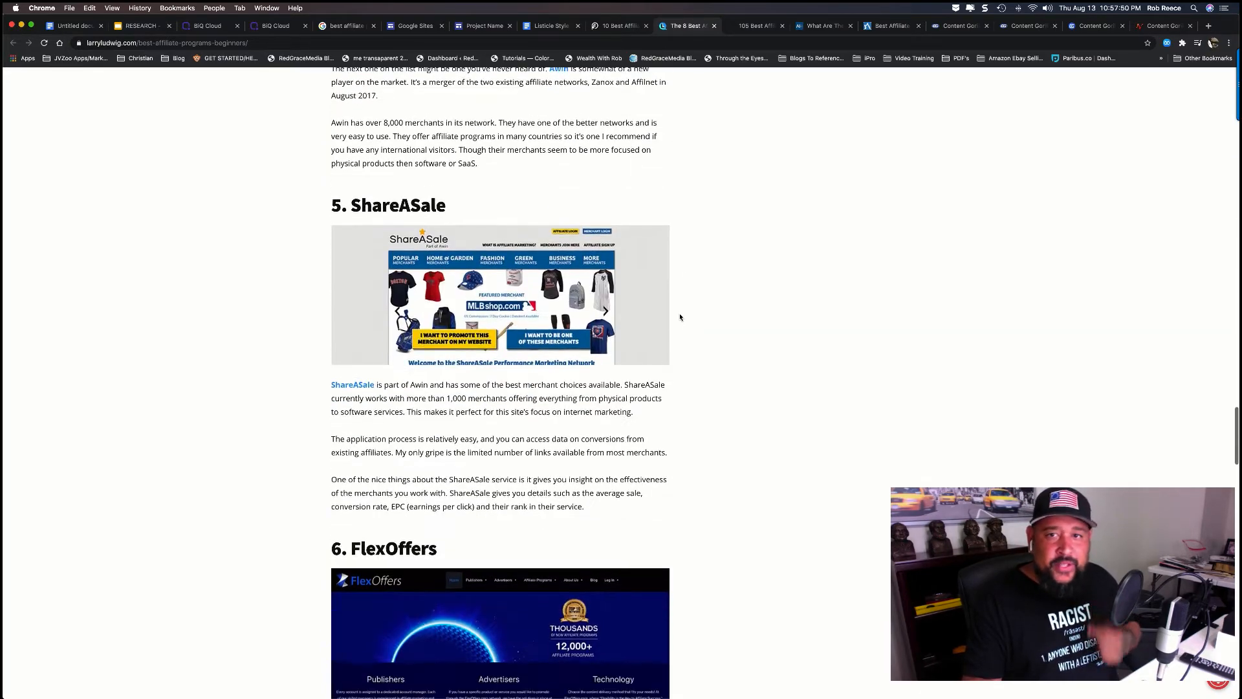
# Switch to the "105 Best Affiliate Programs" article, dismiss the free course pop-up and review the numbered entries from Bluehost to GreenGeeks.
pyautogui.click(757, 26)
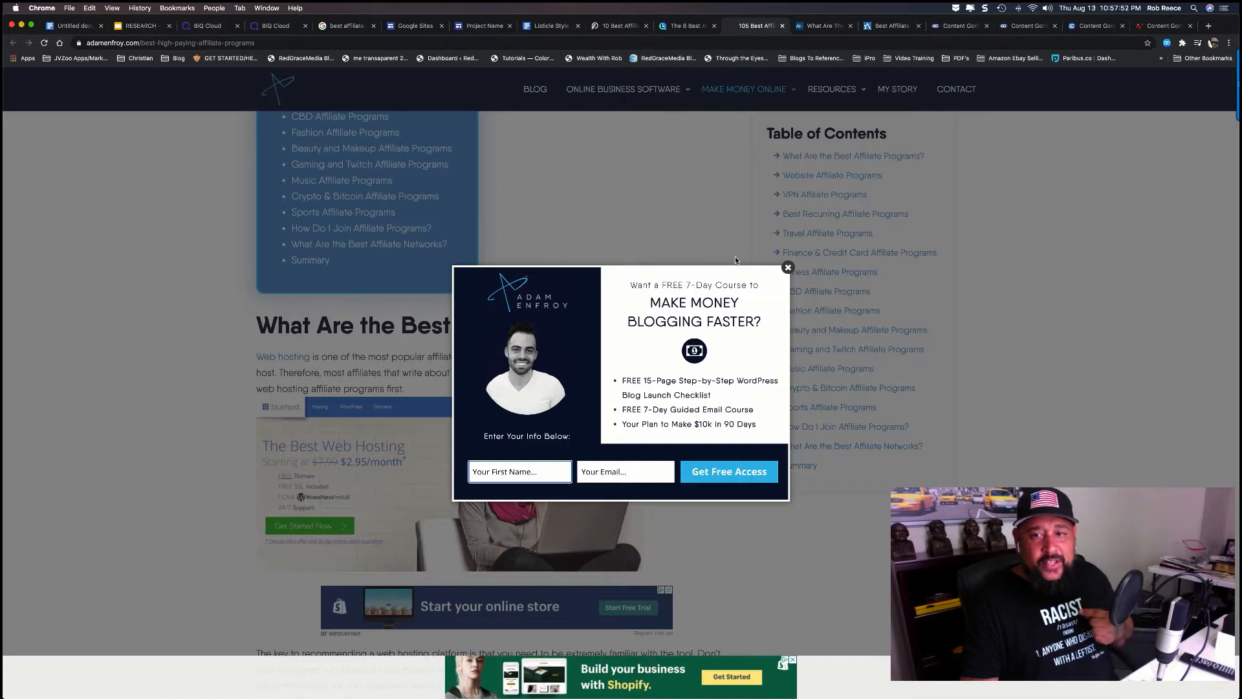
pyautogui.click(788, 267)
pyautogui.scroll(-7, 649, 330)
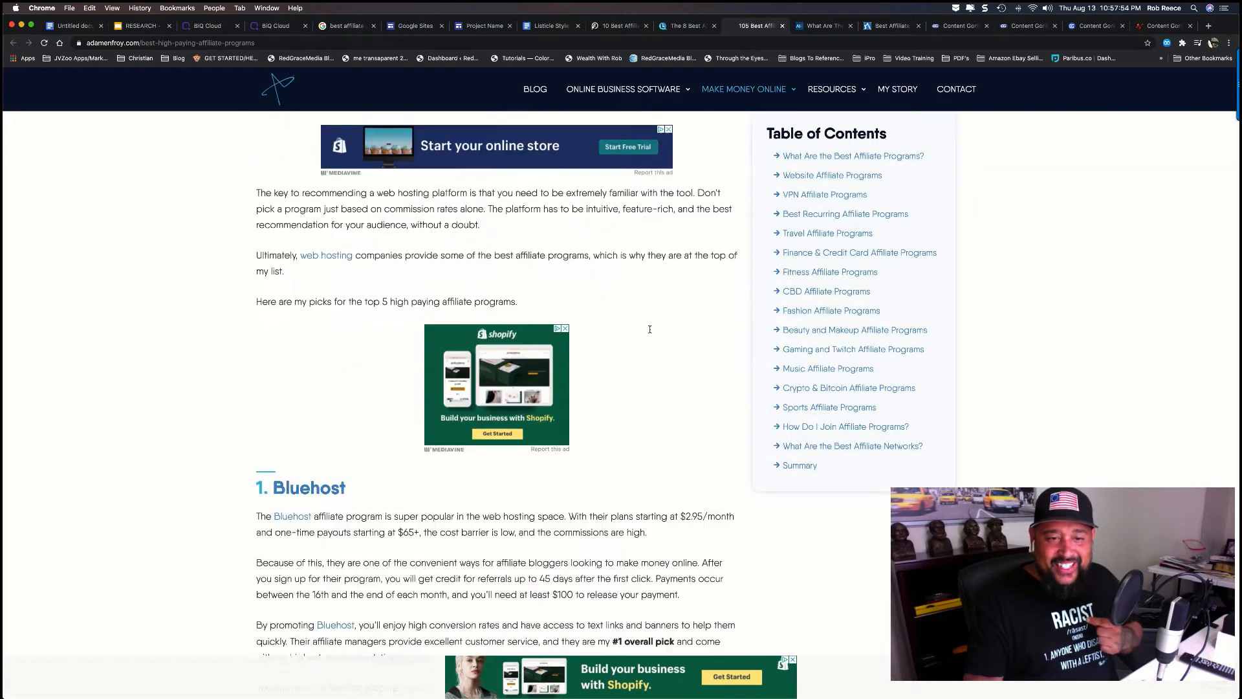
pyautogui.scroll(-10, 650, 329)
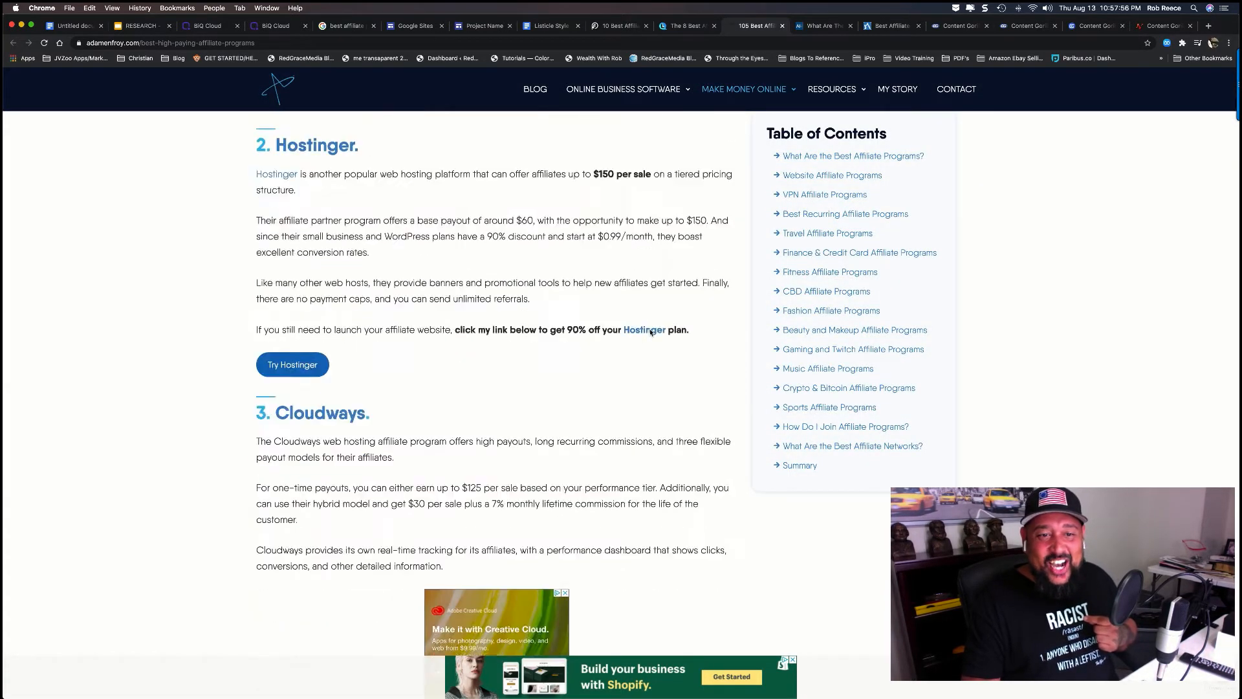
pyautogui.scroll(-14, 651, 331)
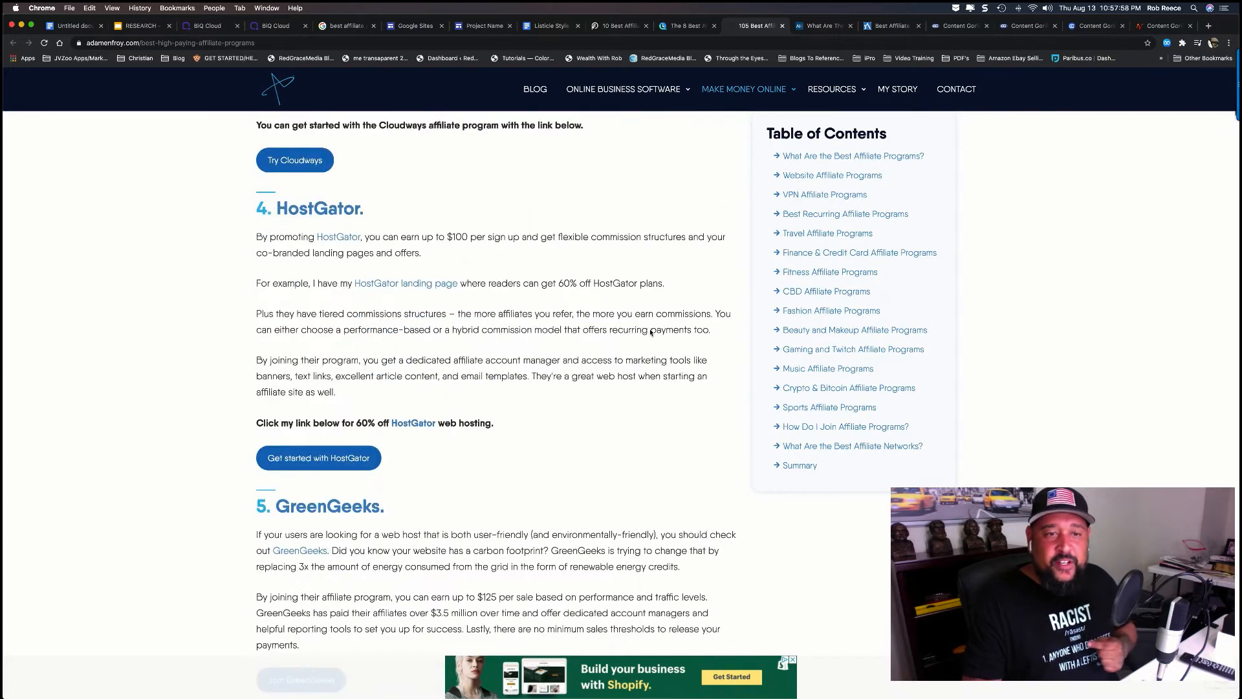
# Review the article's numbered entries from GreenGeeks through WP Engine and Liquid Web to the "Website Affiliate Programs" section.
pyautogui.scroll(-7, 651, 332)
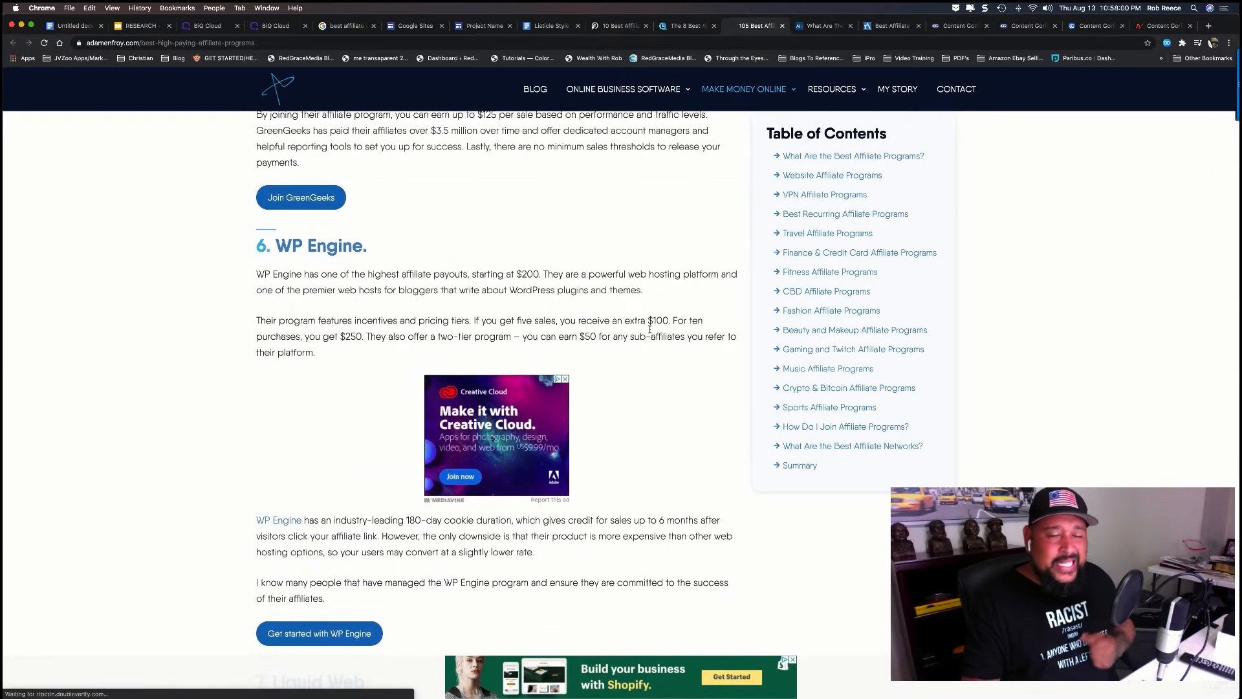
pyautogui.scroll(-4, 651, 331)
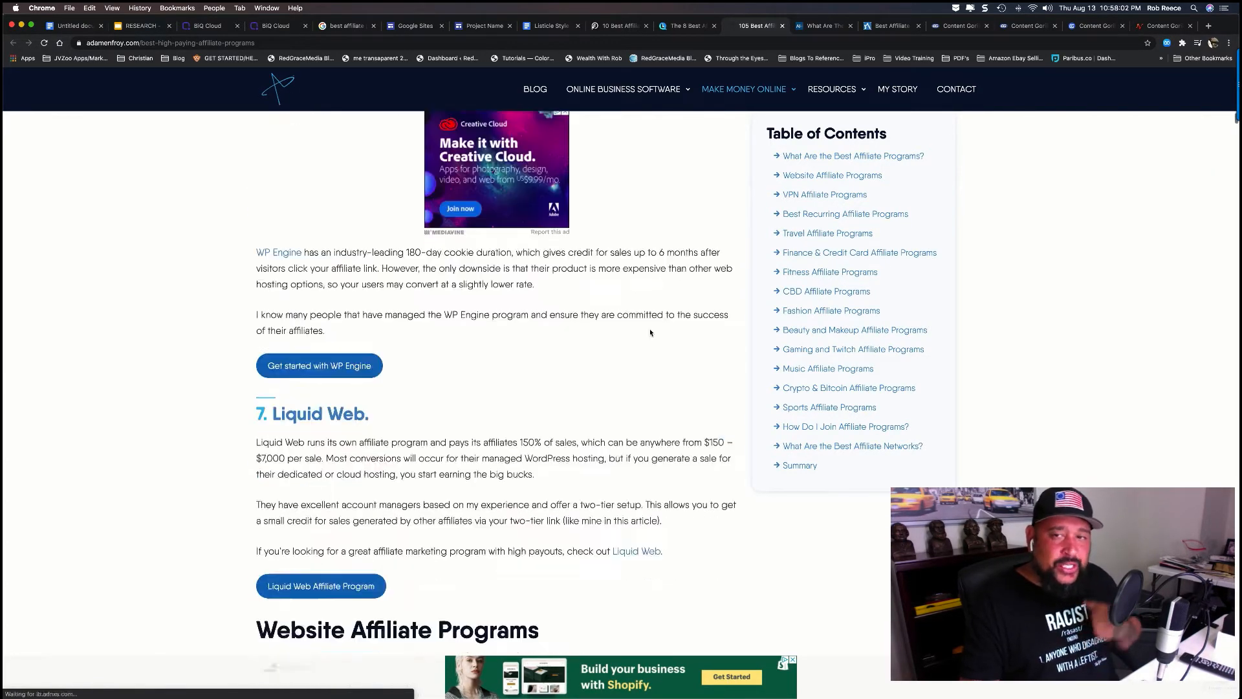
pyautogui.scroll(-1, 651, 332)
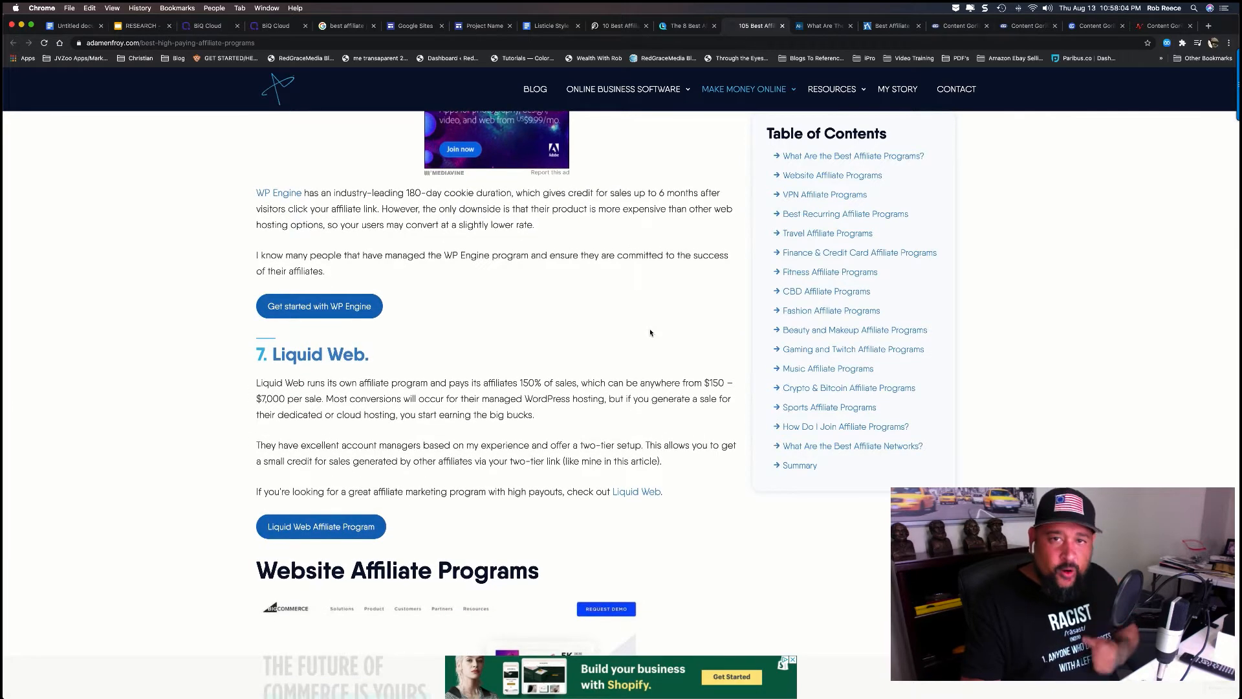
pyautogui.scroll(-2, 650, 332)
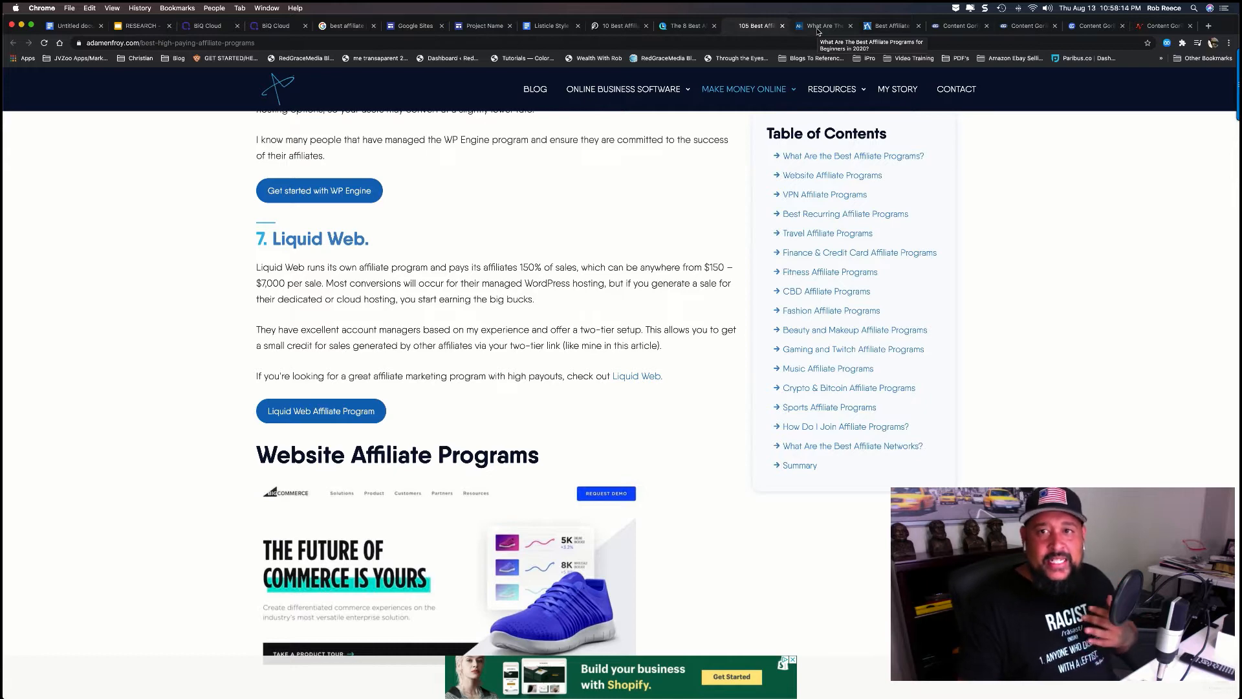
pyautogui.scroll(-4, 720, 107)
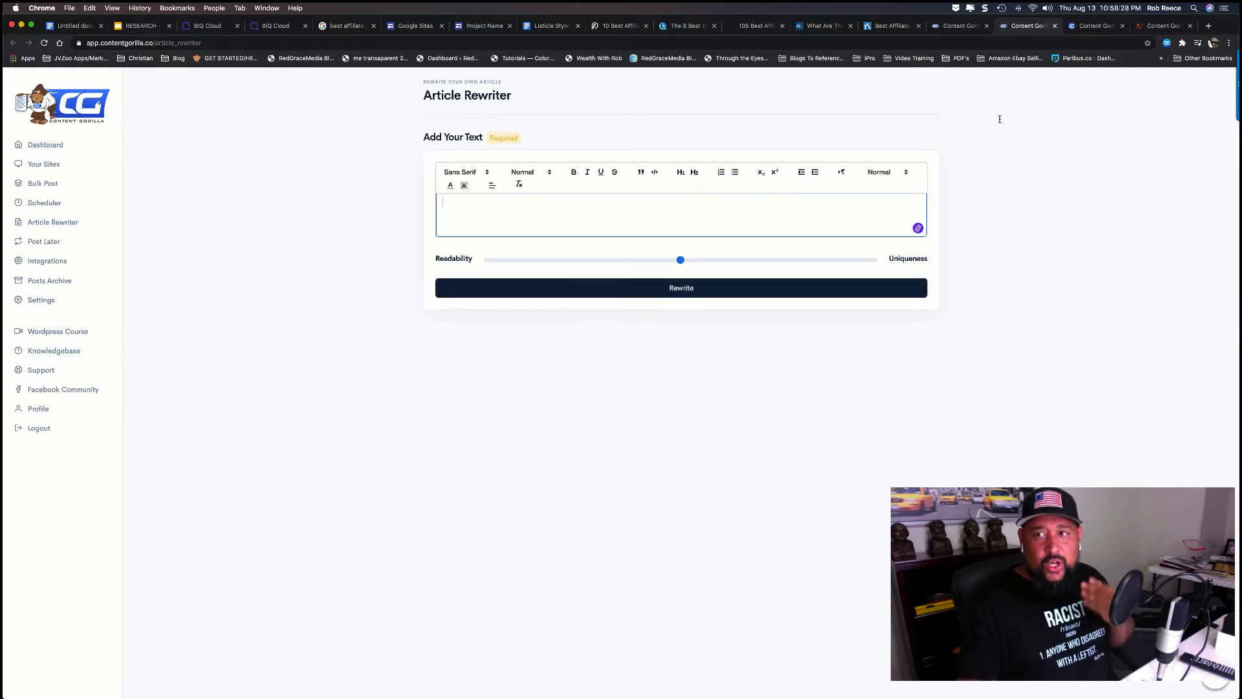
# Switch to the Content Gorilla sales page and examine its feature sections, including Auto Images, Multi-publish and Article Rewriter, through the WordPress course modules.
pyautogui.click(1085, 26)
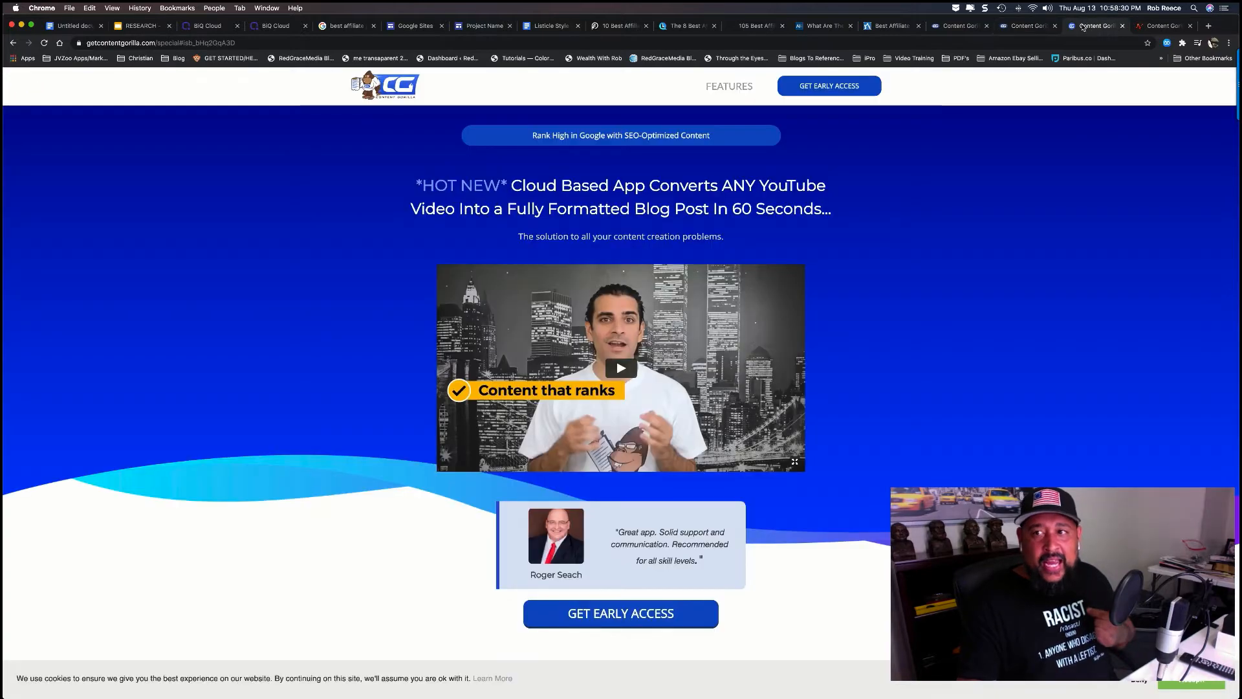
pyautogui.scroll(-20, 906, 227)
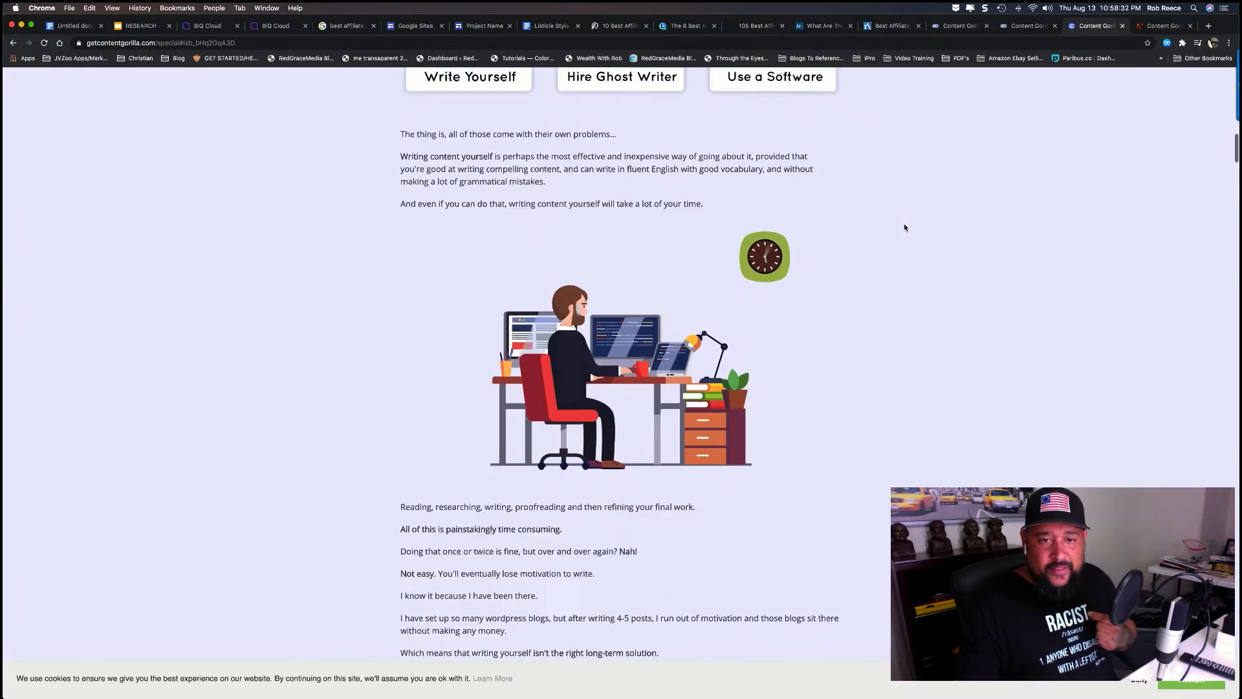
pyautogui.scroll(-20, 904, 227)
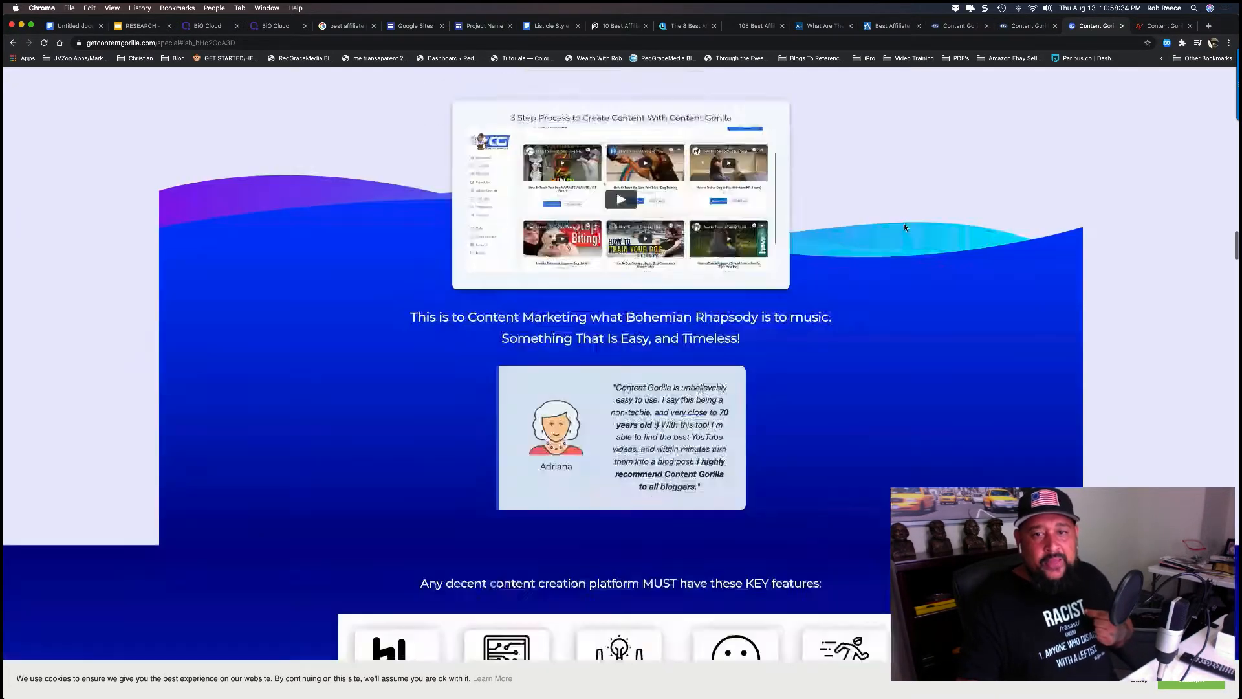
pyautogui.scroll(-20, 906, 228)
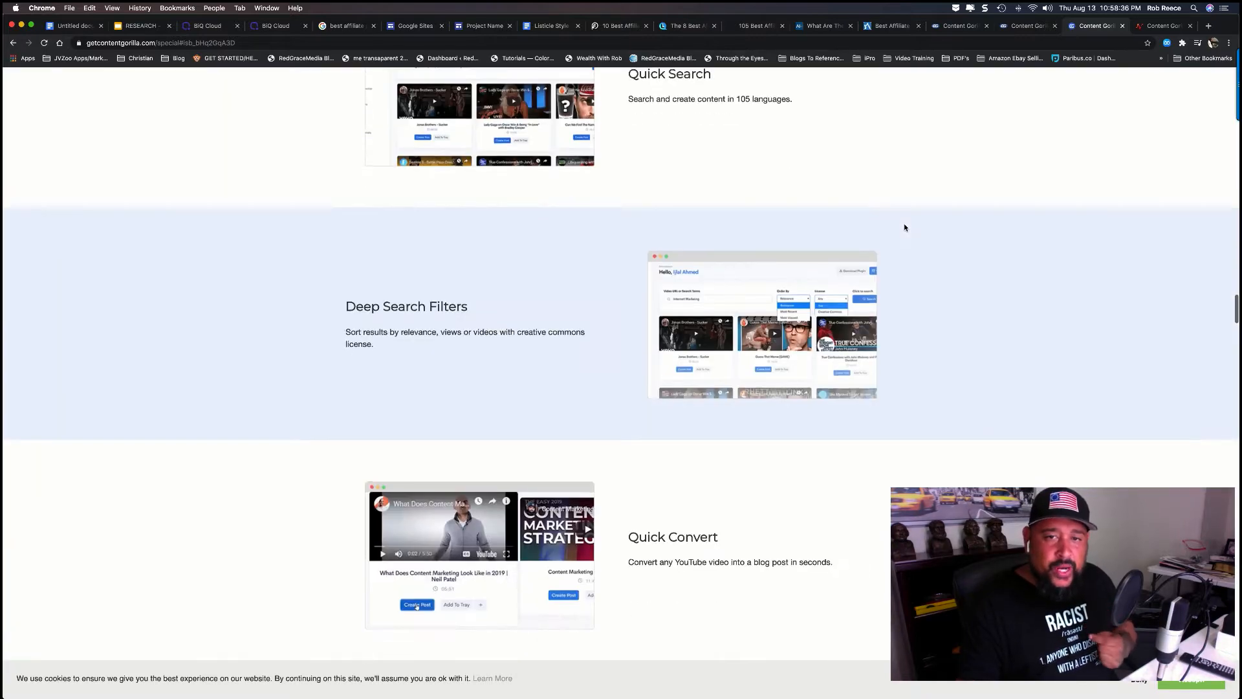
pyautogui.scroll(-20, 905, 227)
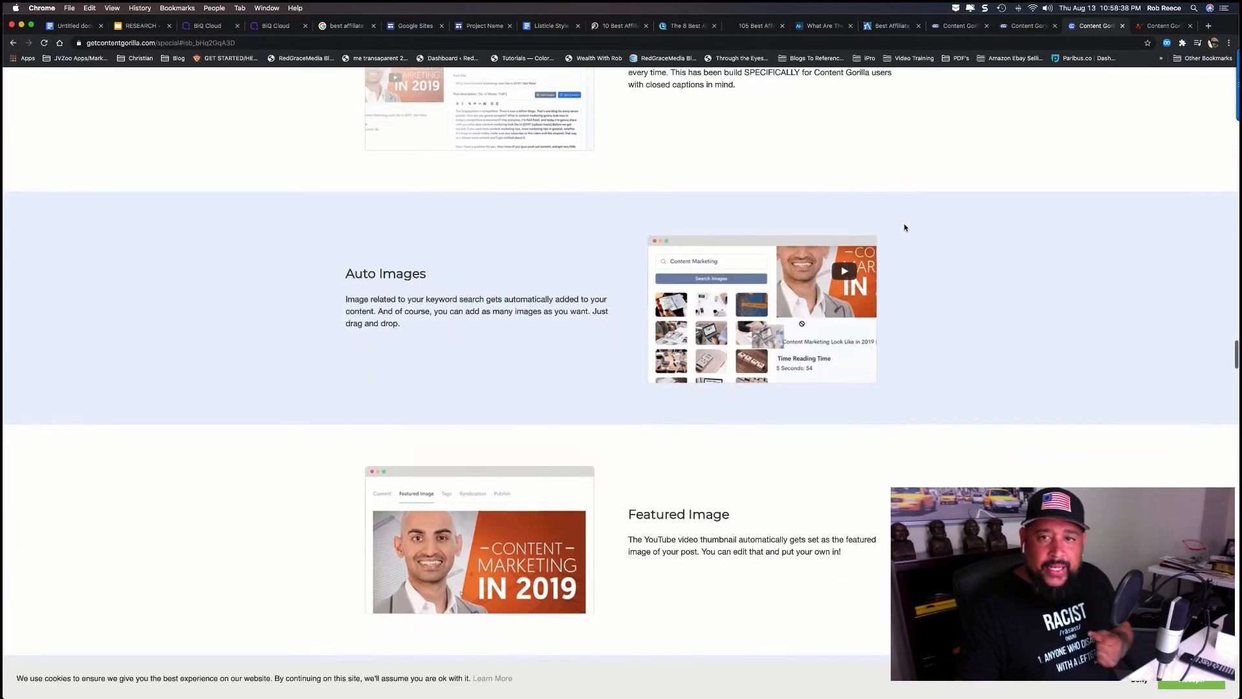
pyautogui.scroll(-20, 905, 227)
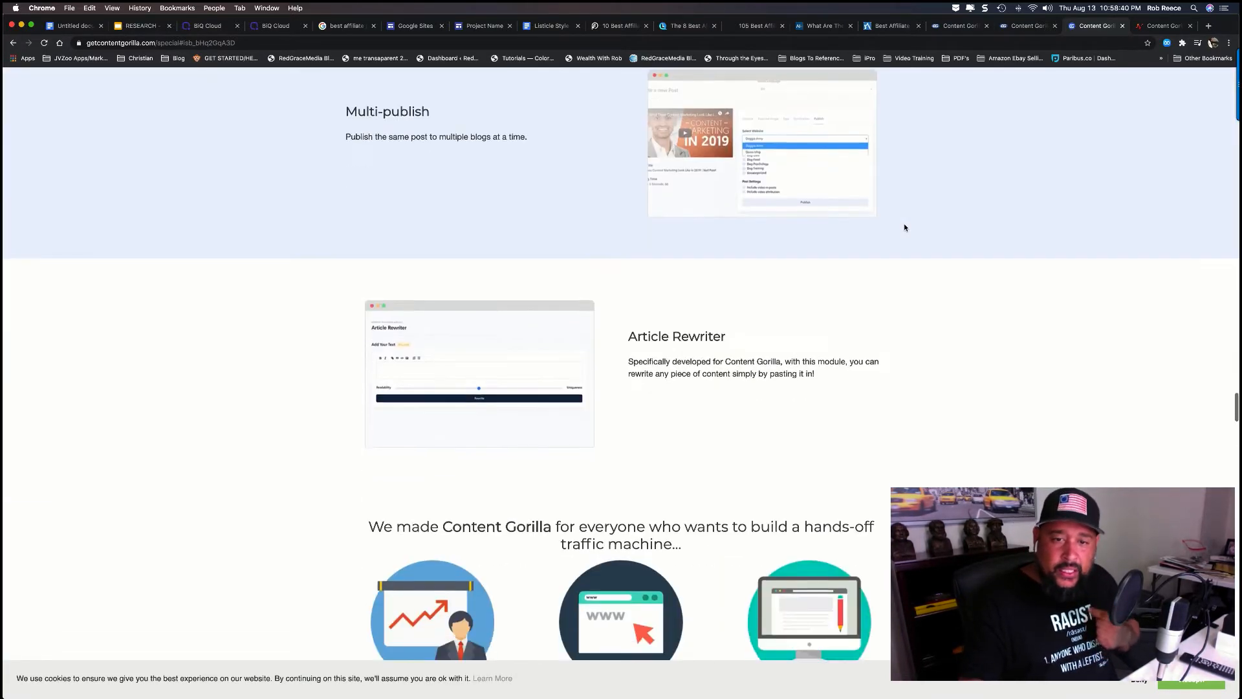
pyautogui.scroll(-20, 905, 227)
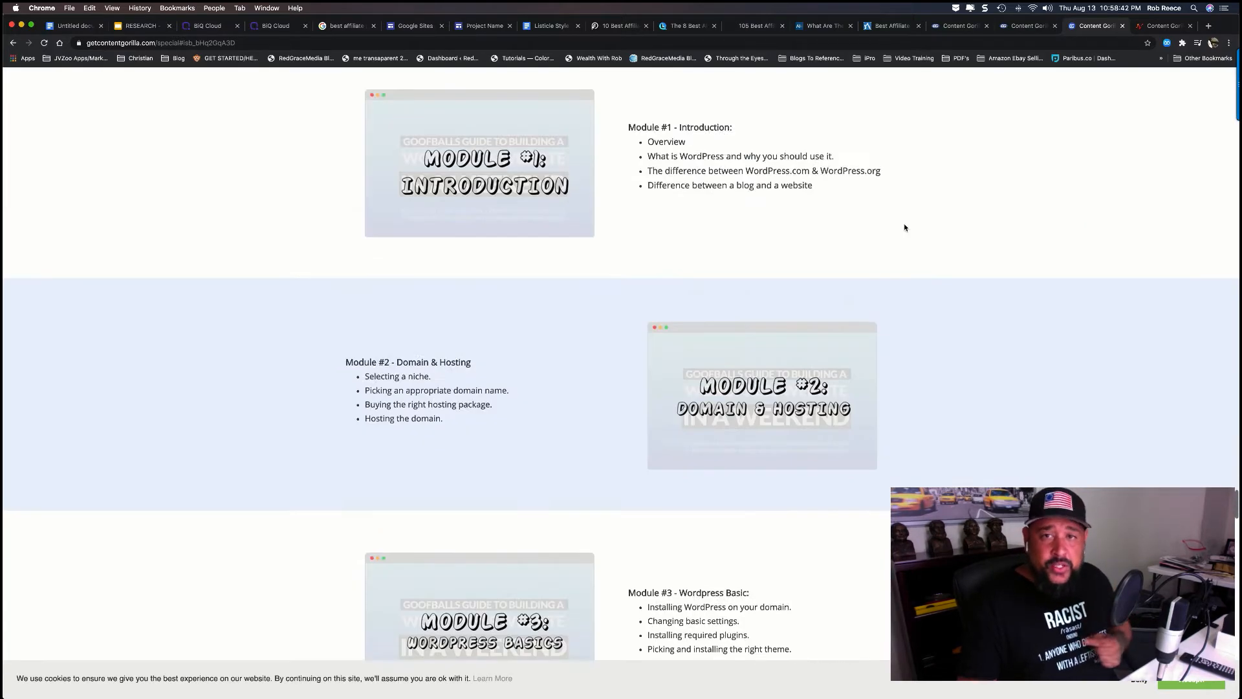
# Review the sales page's limited-time deal and compare the one-time and monthly pricing plans with their included features.
pyautogui.scroll(-20, 905, 227)
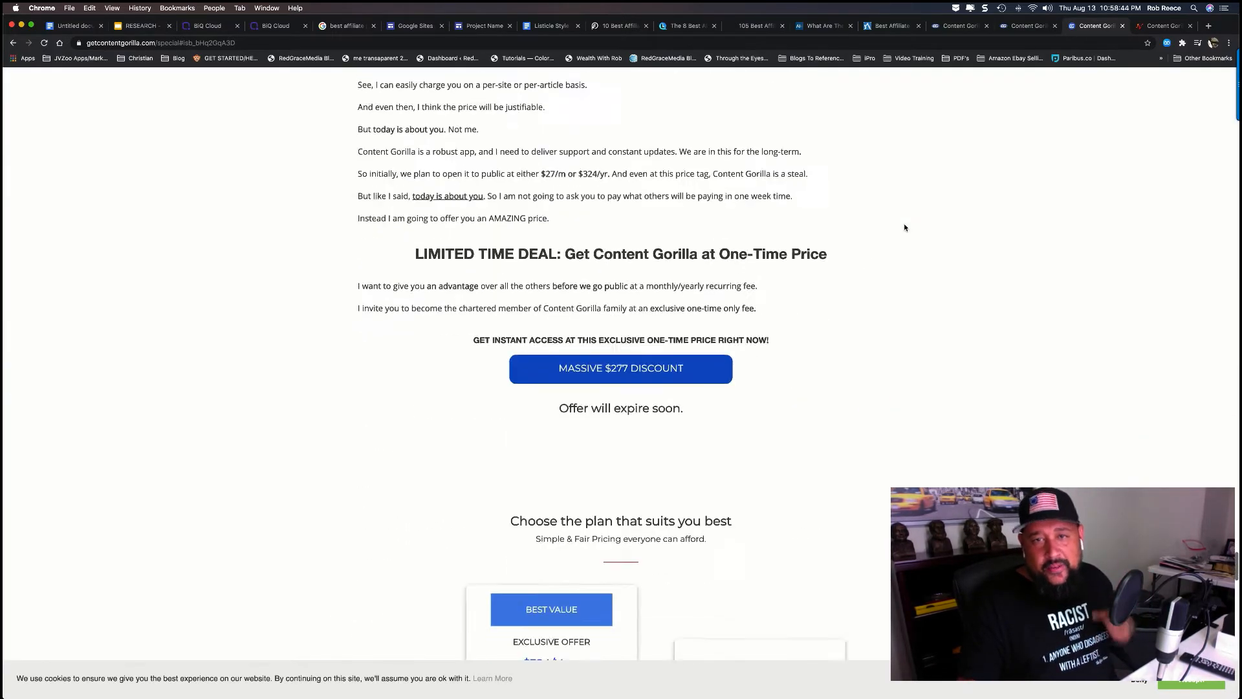
pyautogui.scroll(-5, 905, 227)
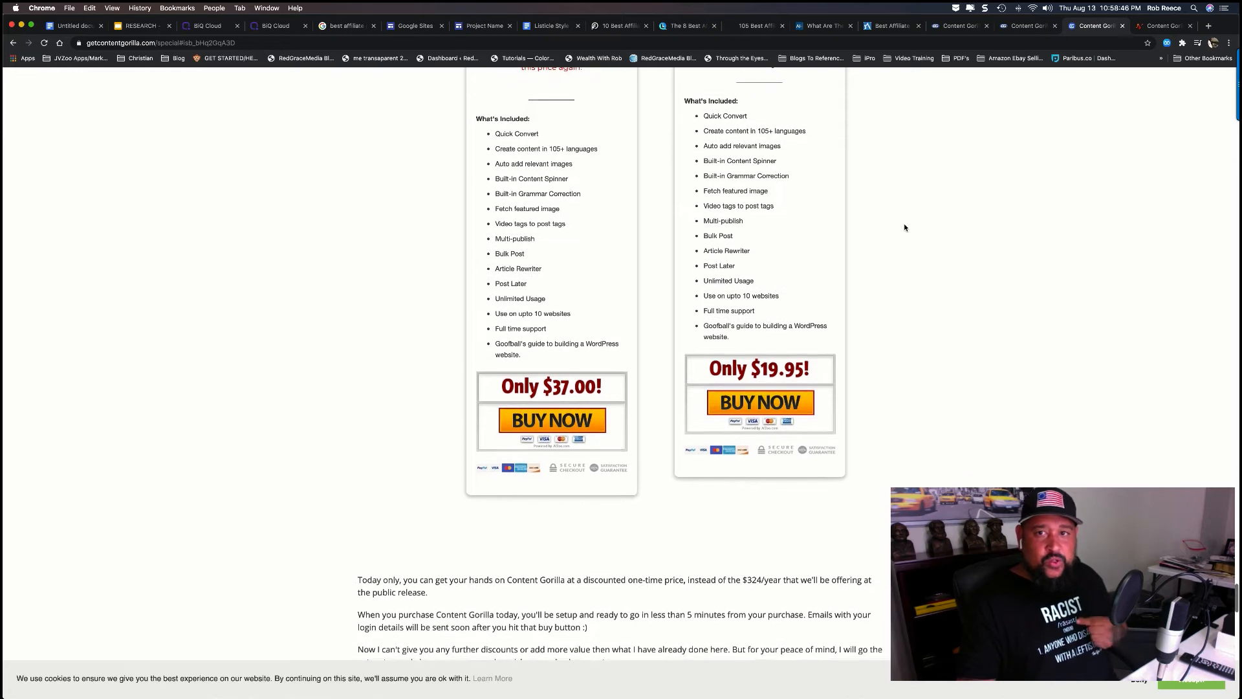
pyautogui.scroll(2, 904, 227)
pyautogui.scroll(1, 904, 227)
pyautogui.scroll(2, 905, 227)
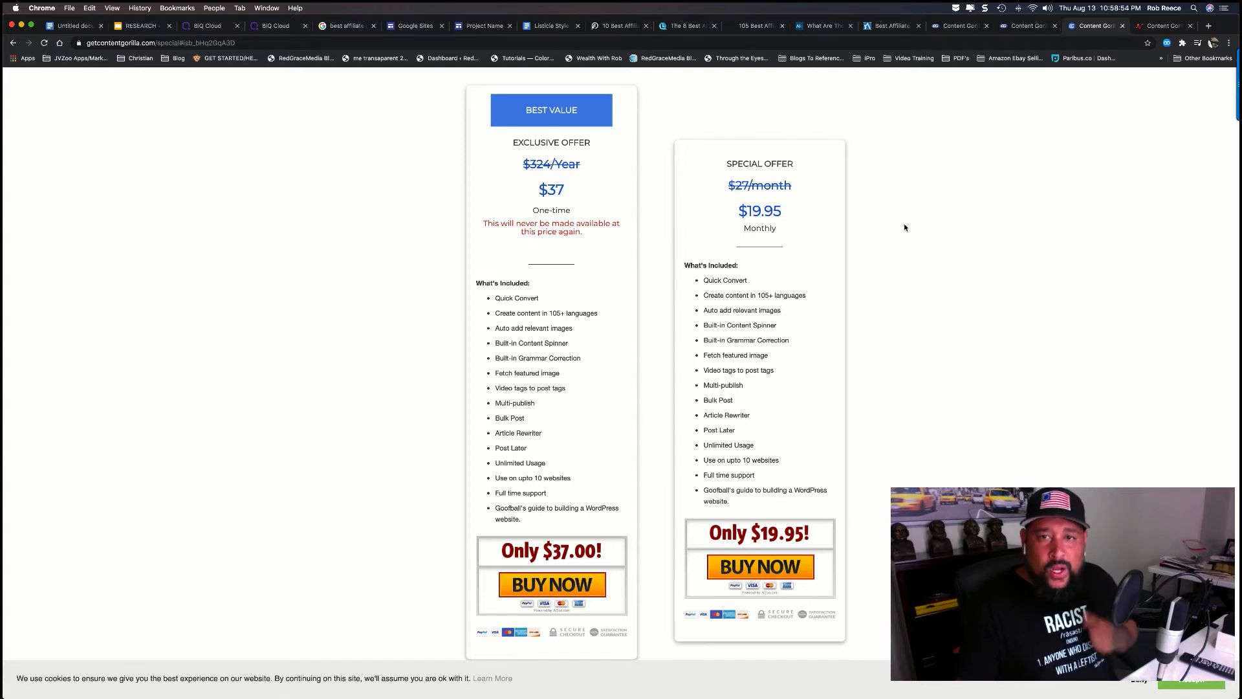
pyautogui.scroll(-2, 905, 227)
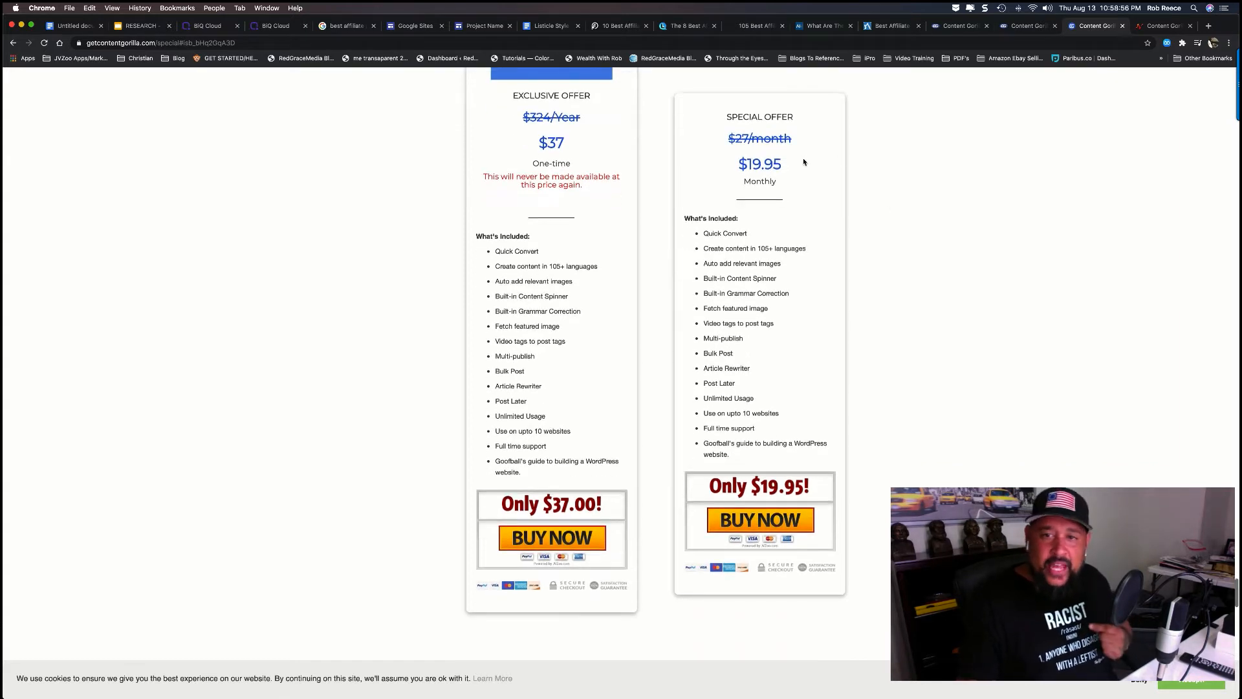
pyautogui.scroll(-2, 836, 188)
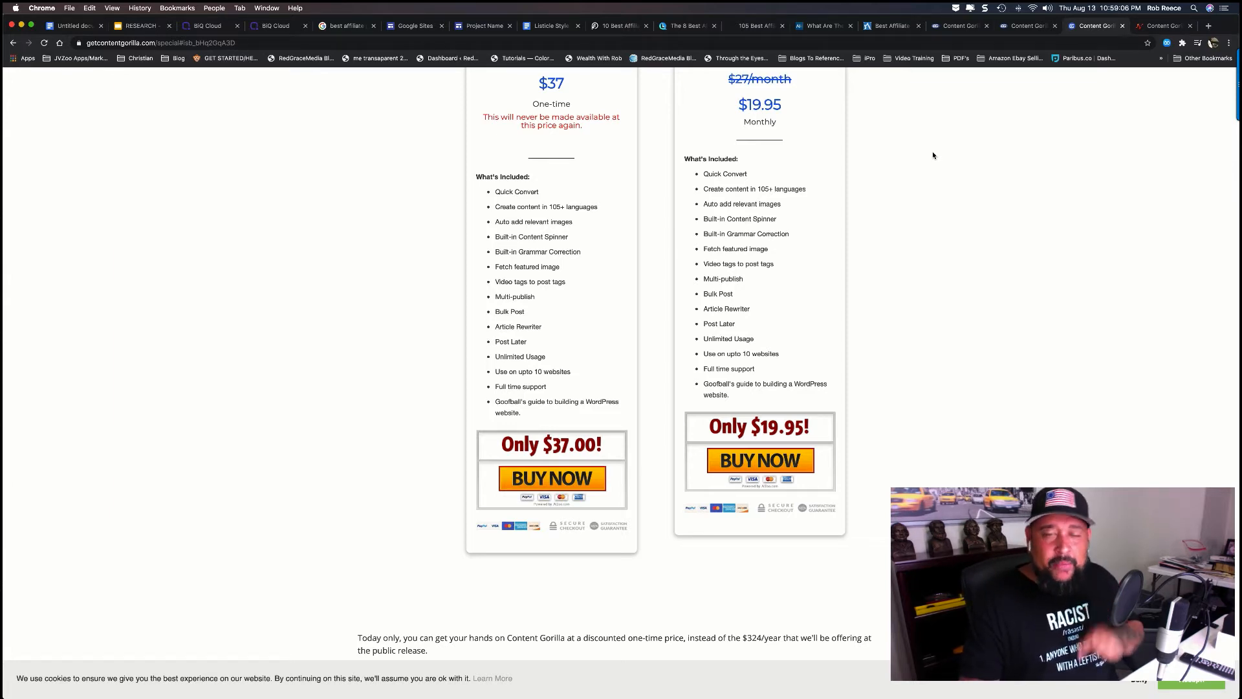
pyautogui.scroll(3, 933, 155)
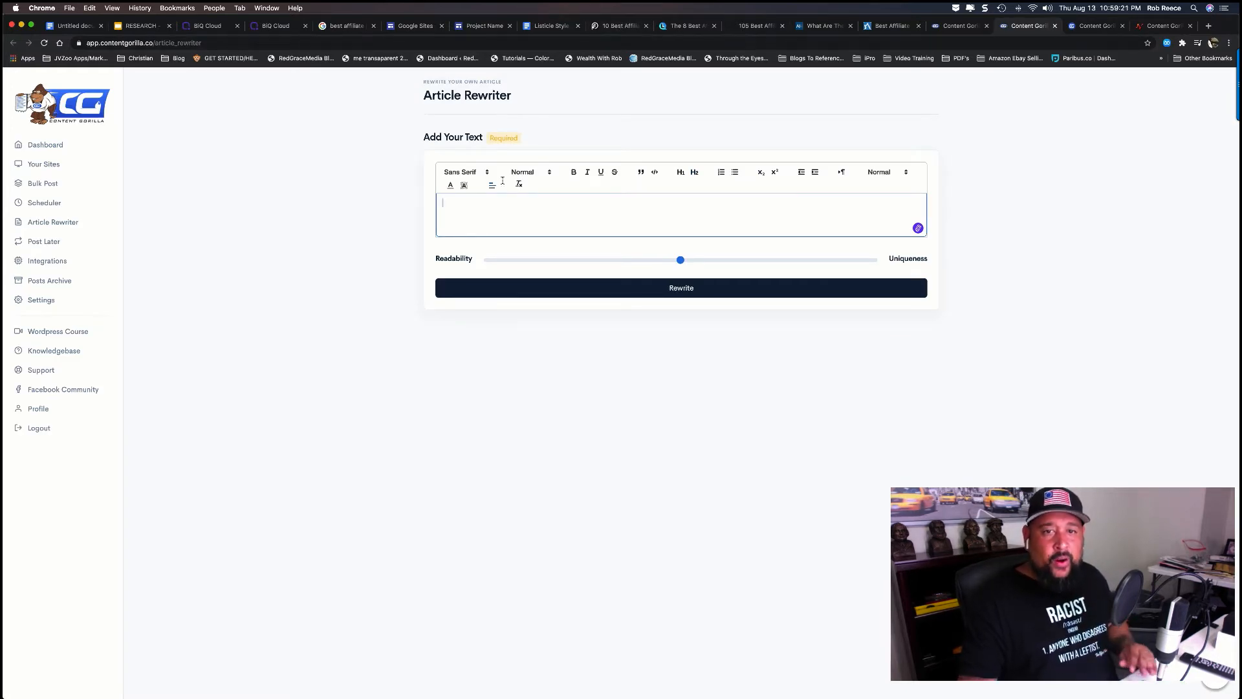
# In Content Gorilla's Article Rewriter, enter the Heading 1 title "The Top 10 Best Affiliate Programs For Beginners In 2020".
pyautogui.click(531, 171)
pyautogui.click(532, 192)
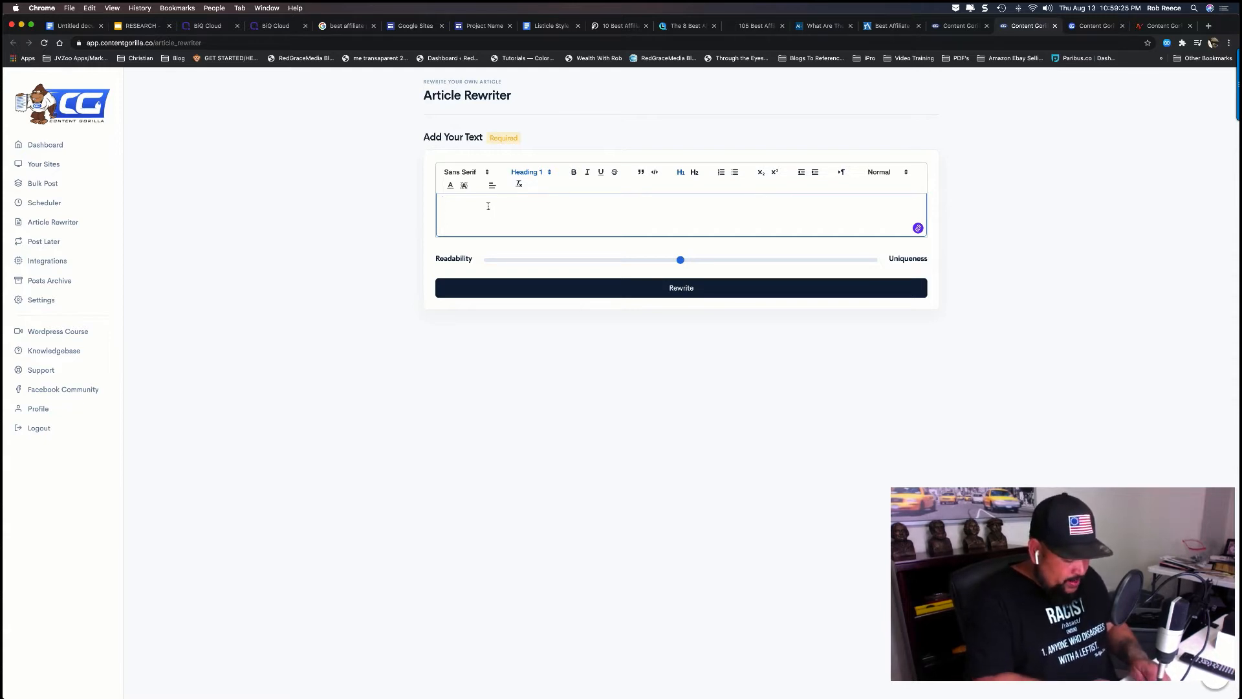
pyautogui.write('The Top ')
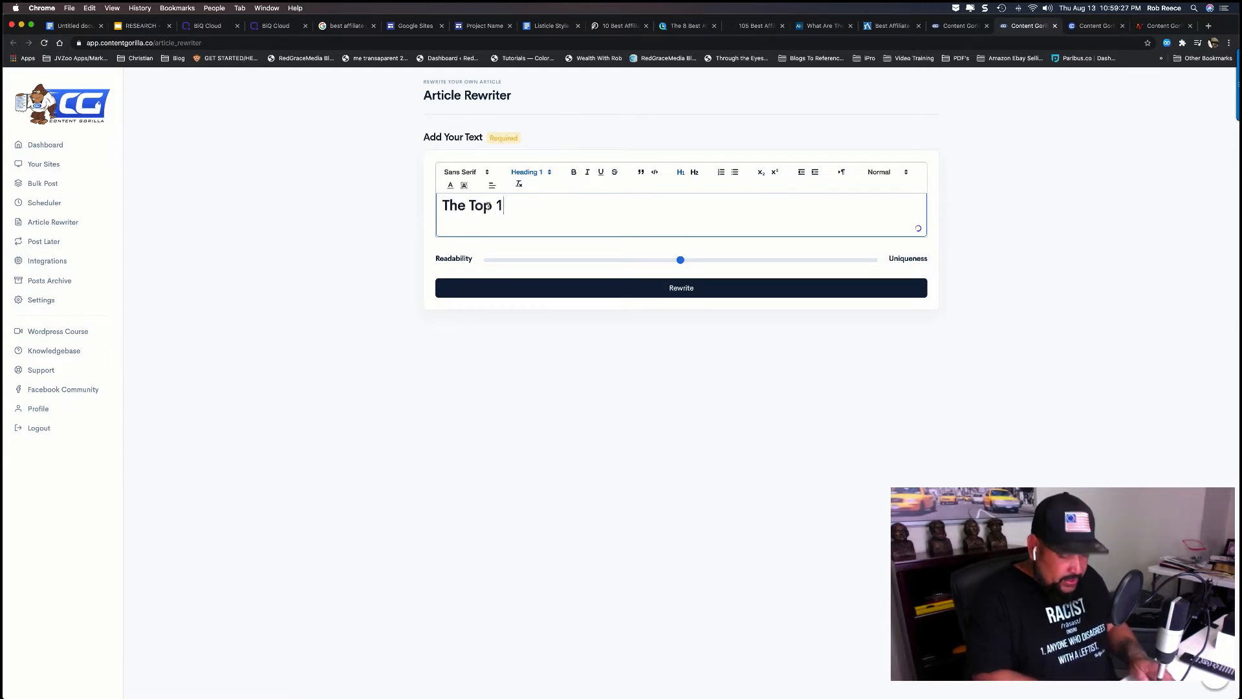
pyautogui.write('10 Best ')
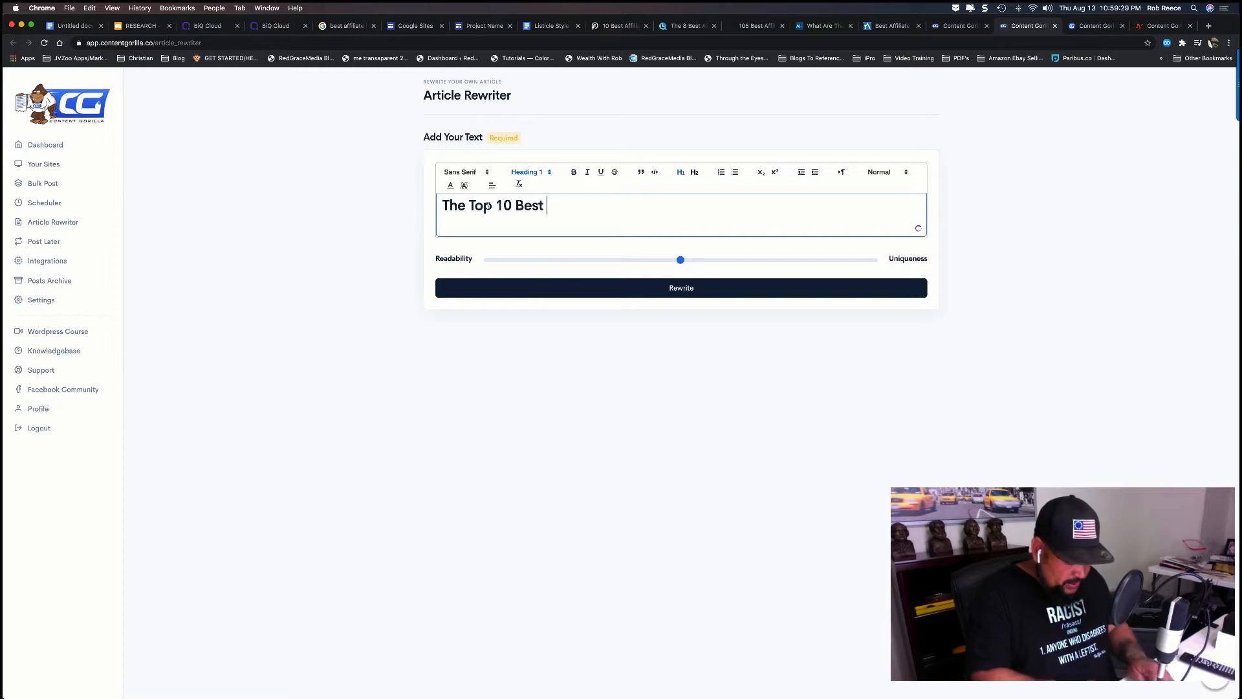
pyautogui.write('Affiliate P')
pyautogui.press('BackSpace')
pyautogui.write('p')
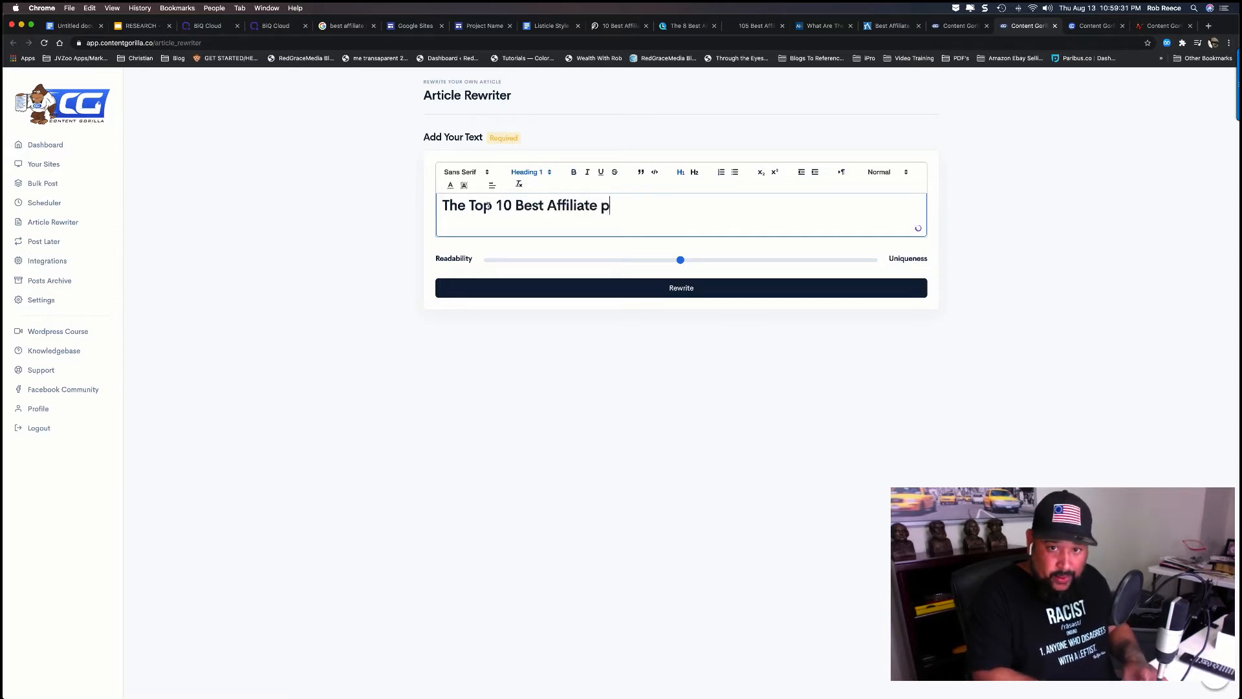
pyautogui.write('ro')
pyautogui.write('og')
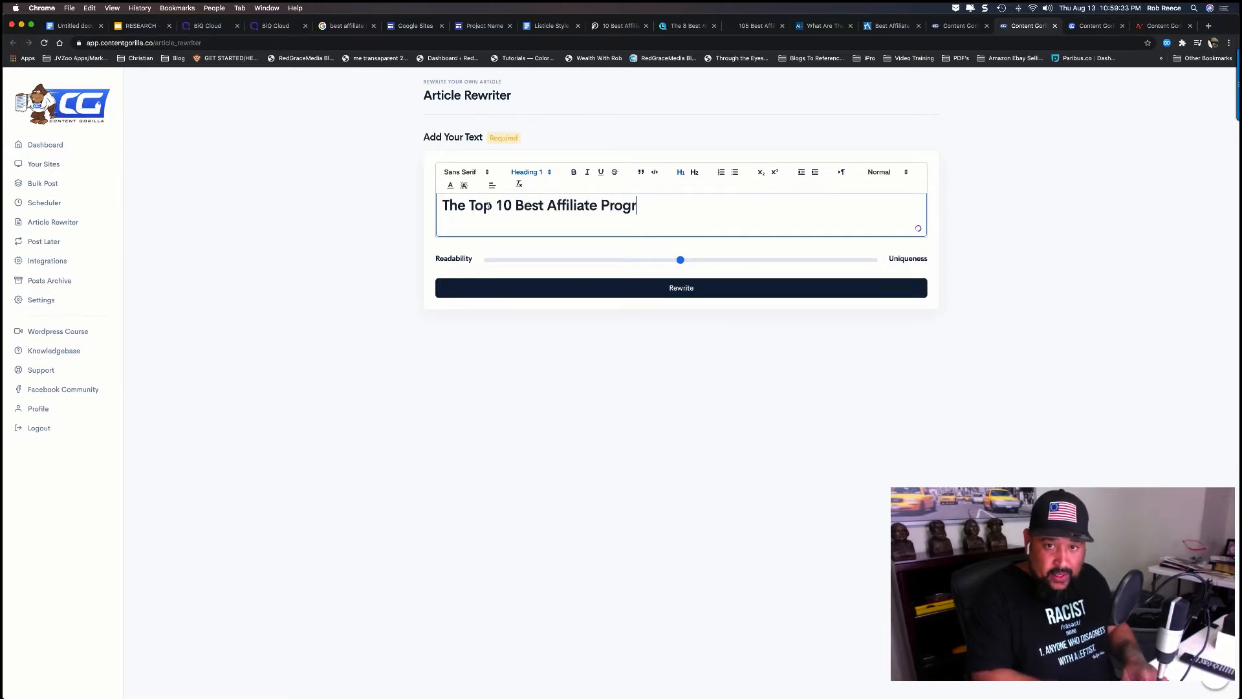
pyautogui.write('anms')
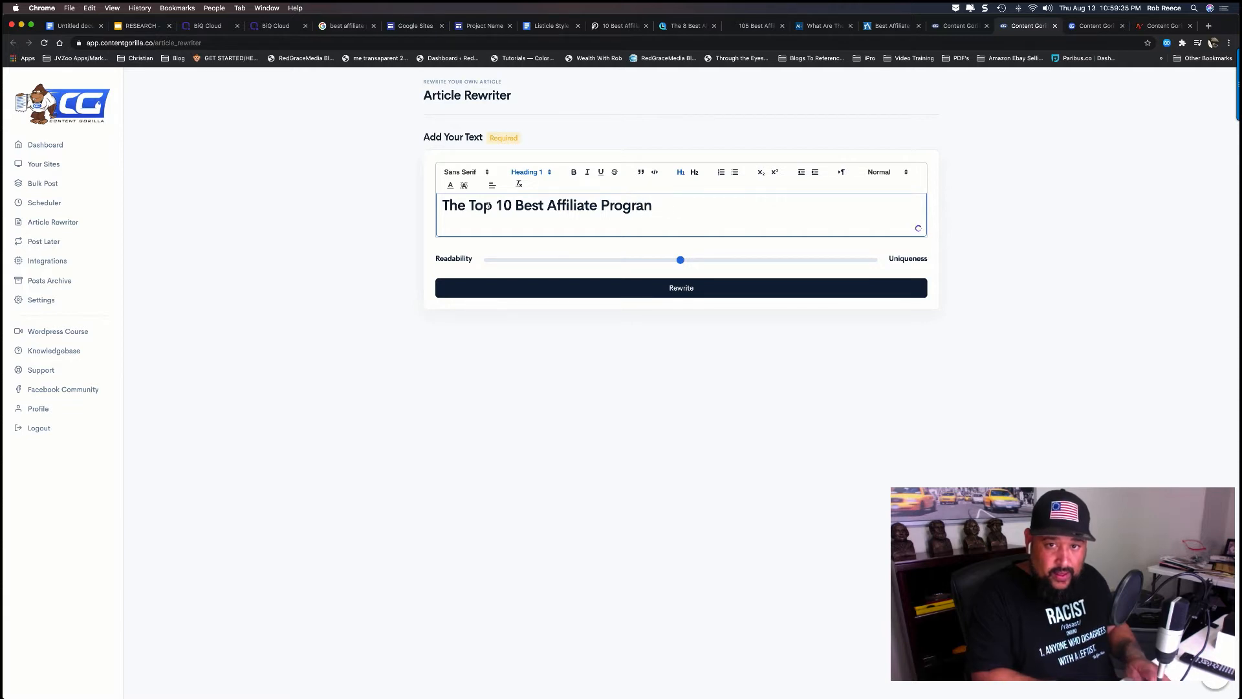
pyautogui.press('BackSpace')
pyautogui.write('ms For B')
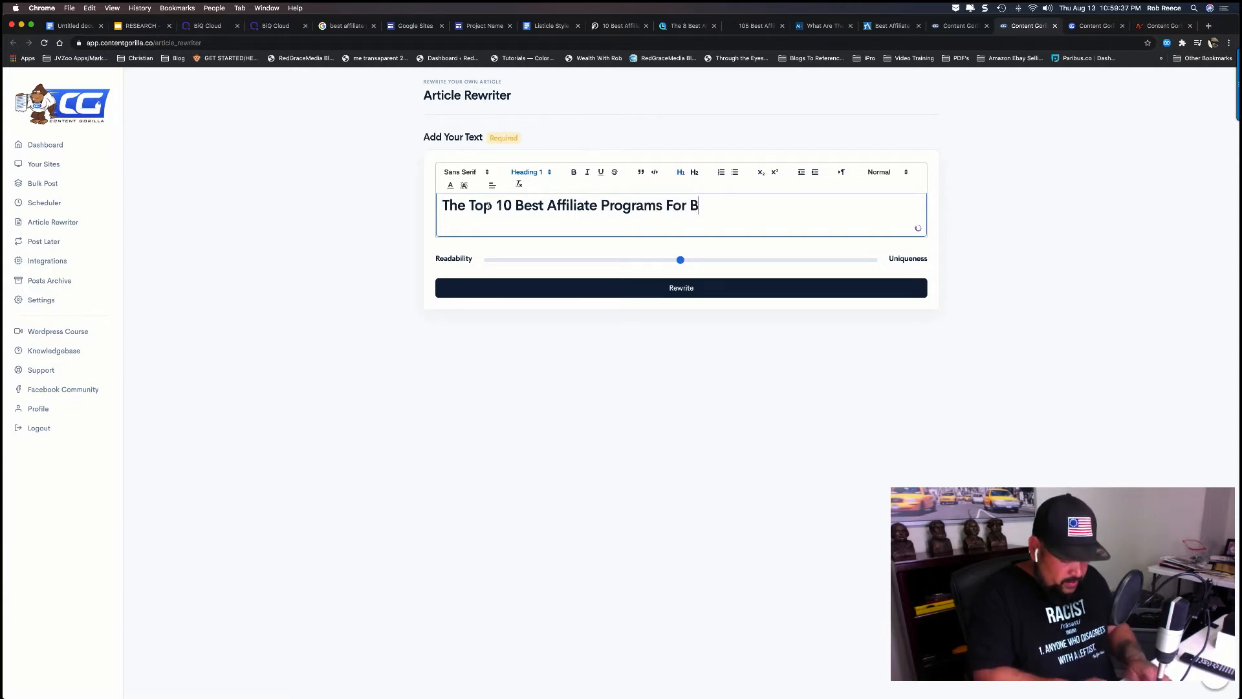
pyautogui.write('eginners ')
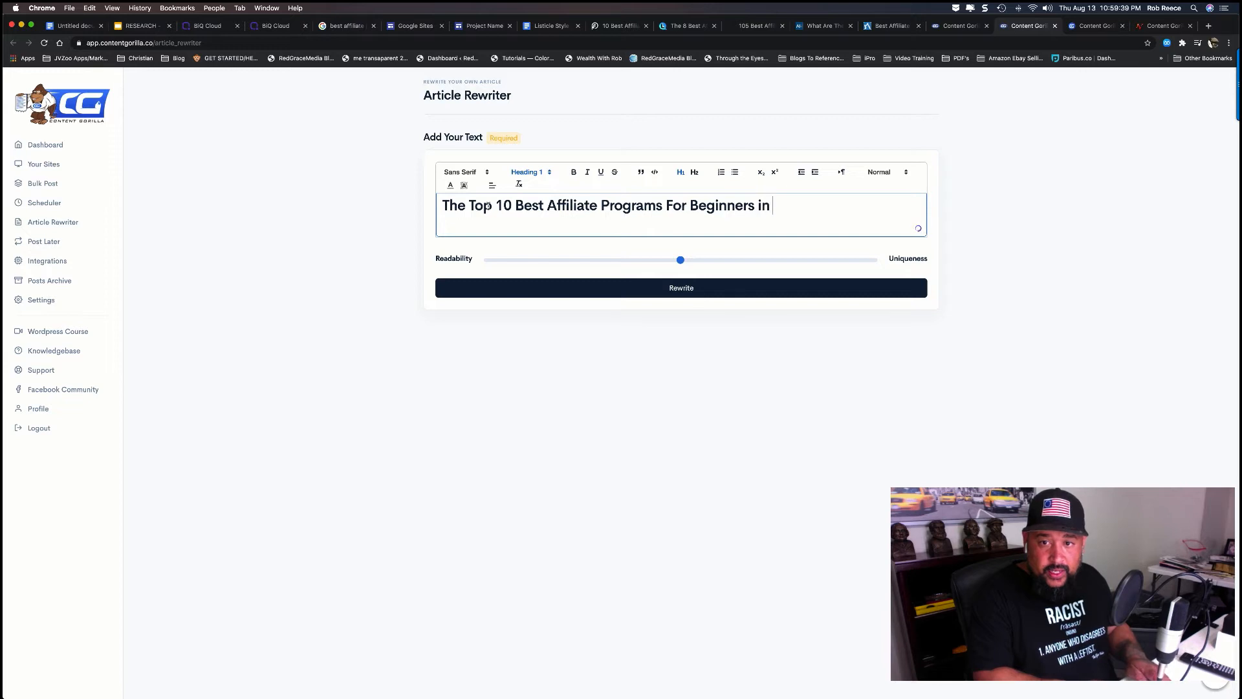
pyautogui.write('In 2020')
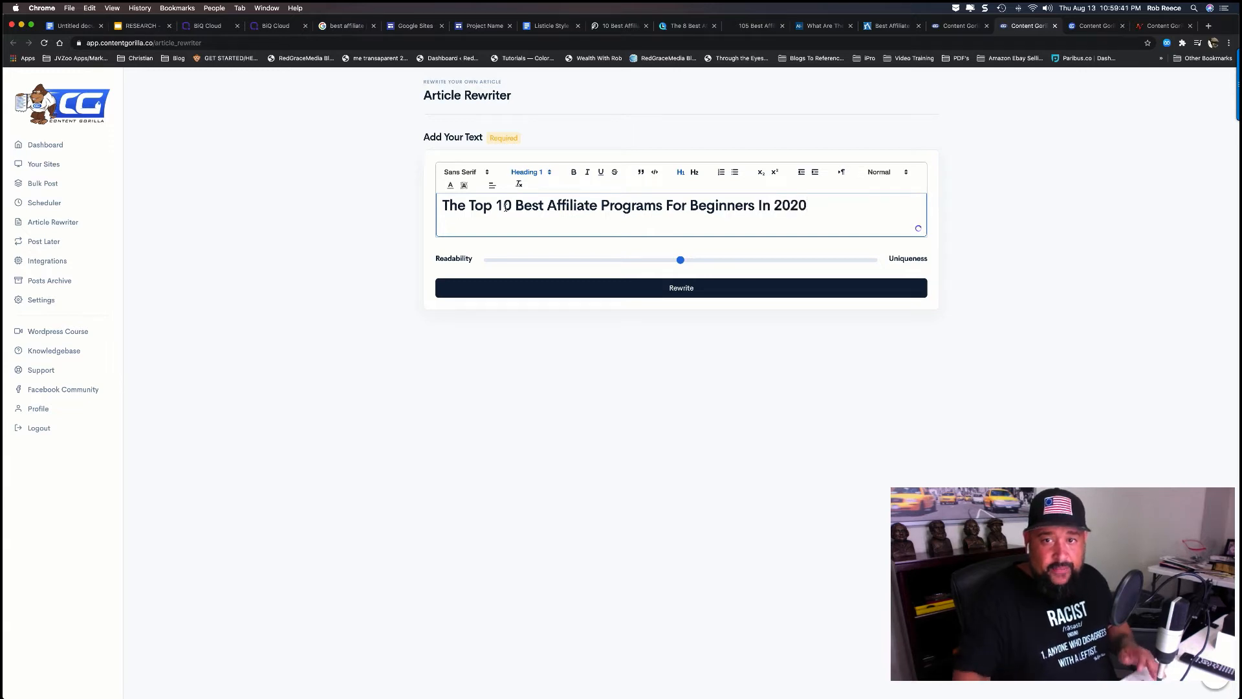
# Add the line "Introduction:" in Normal style below the title, followed by a new empty line.
pyautogui.press('Return')
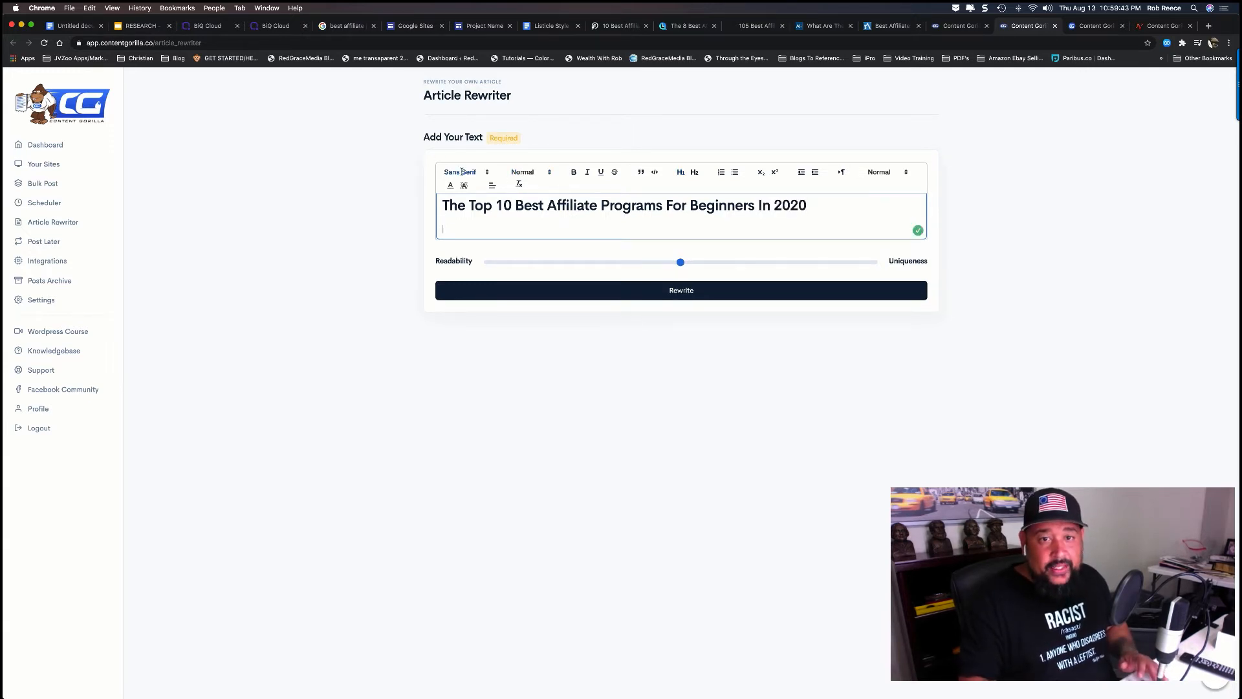
pyautogui.click(530, 172)
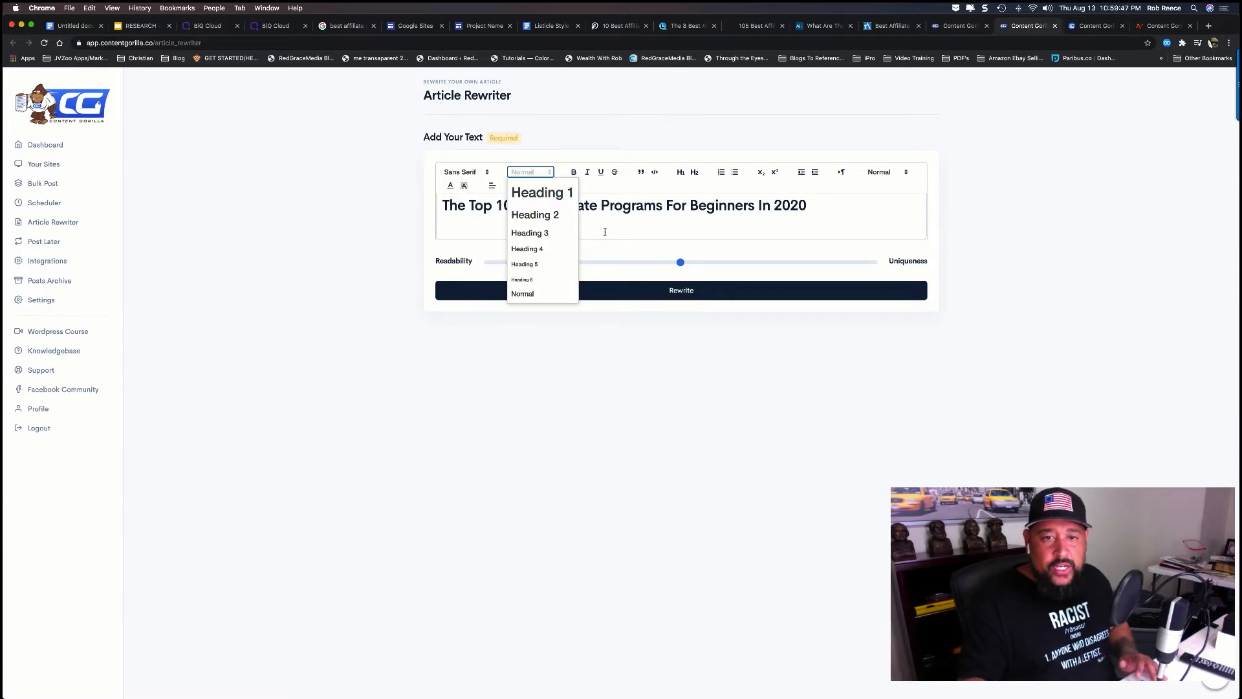
pyautogui.click(532, 296)
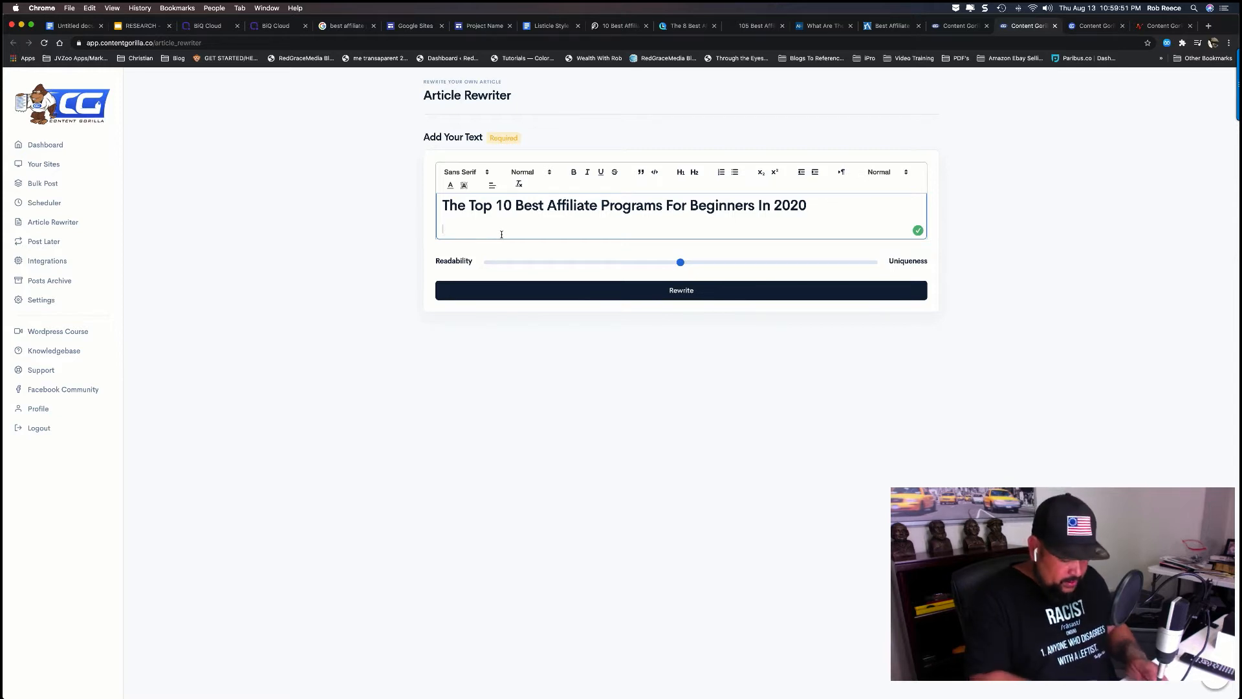
pyautogui.write('Intro')
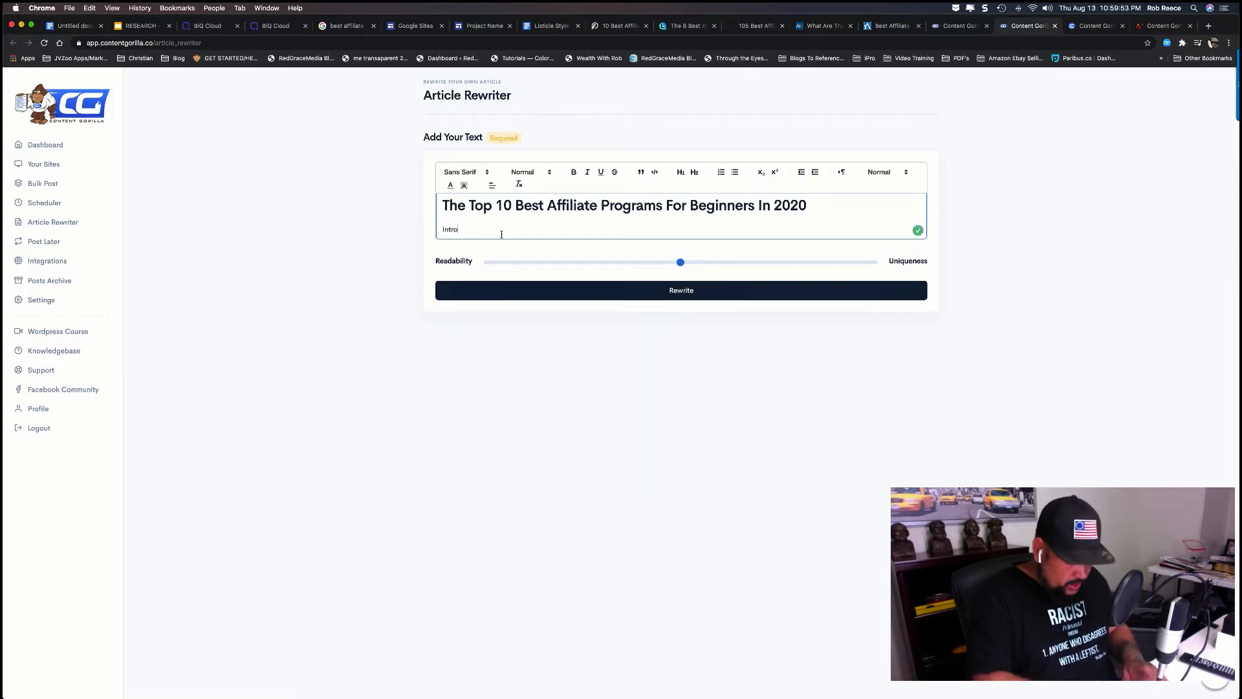
pyautogui.write('duction')
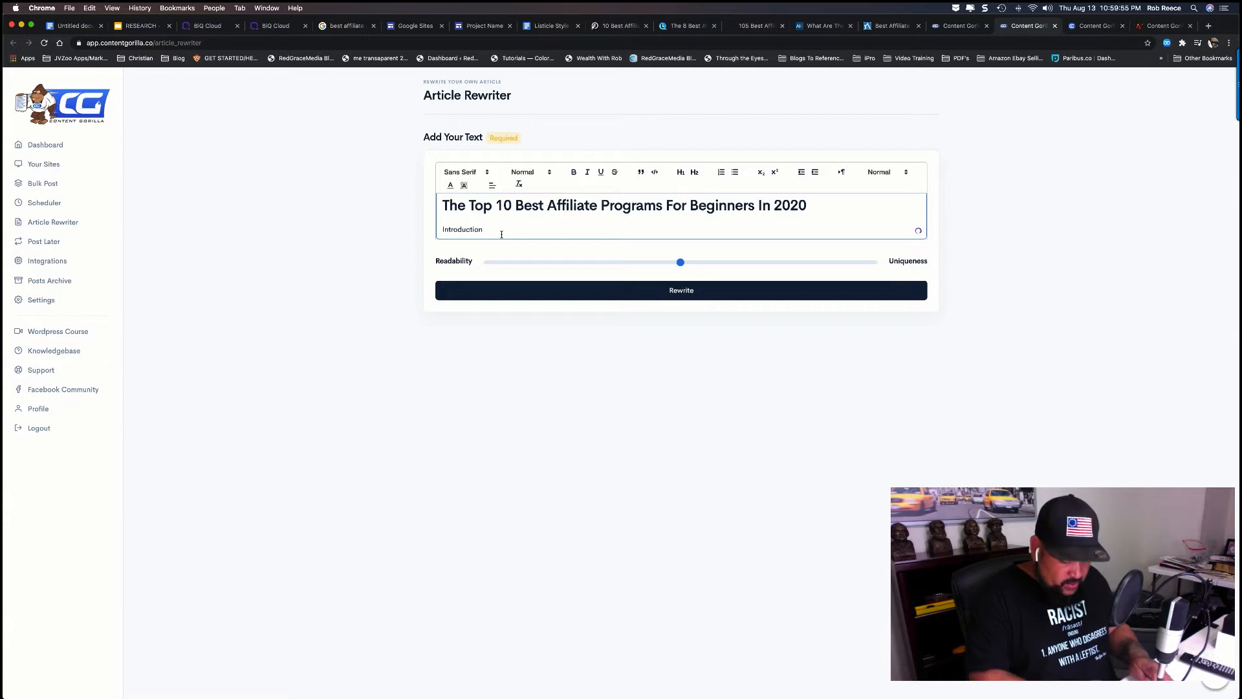
pyautogui.write(':')
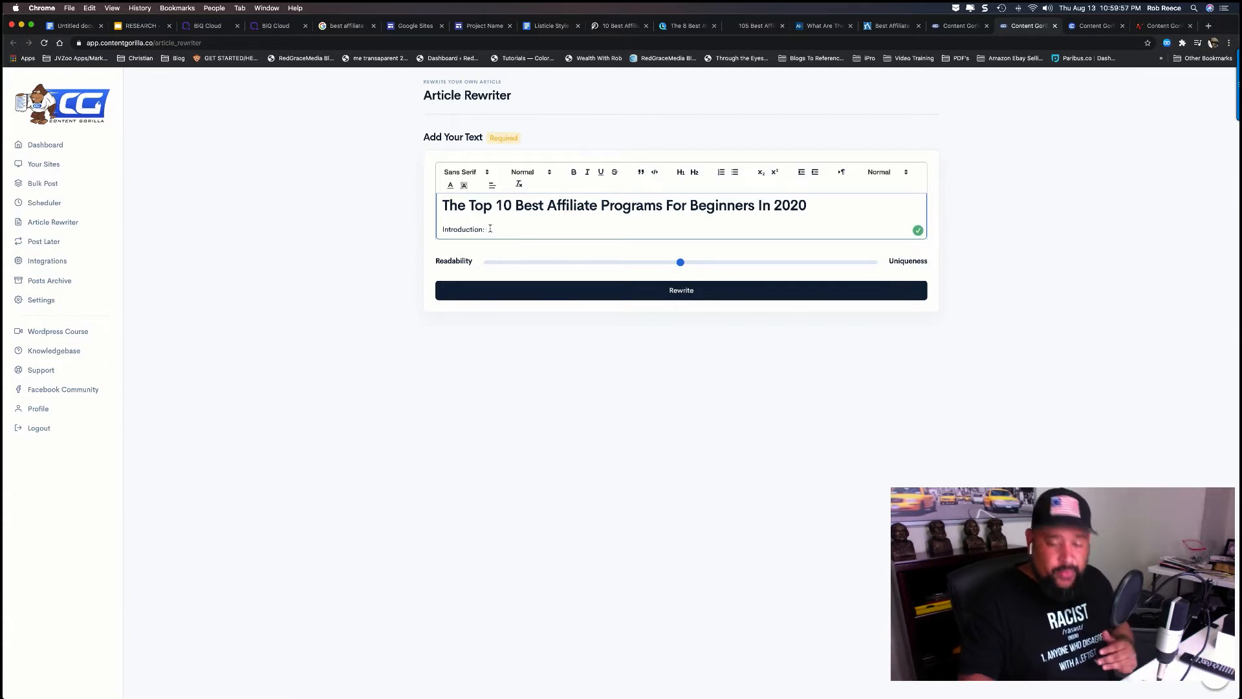
pyautogui.press('Return')
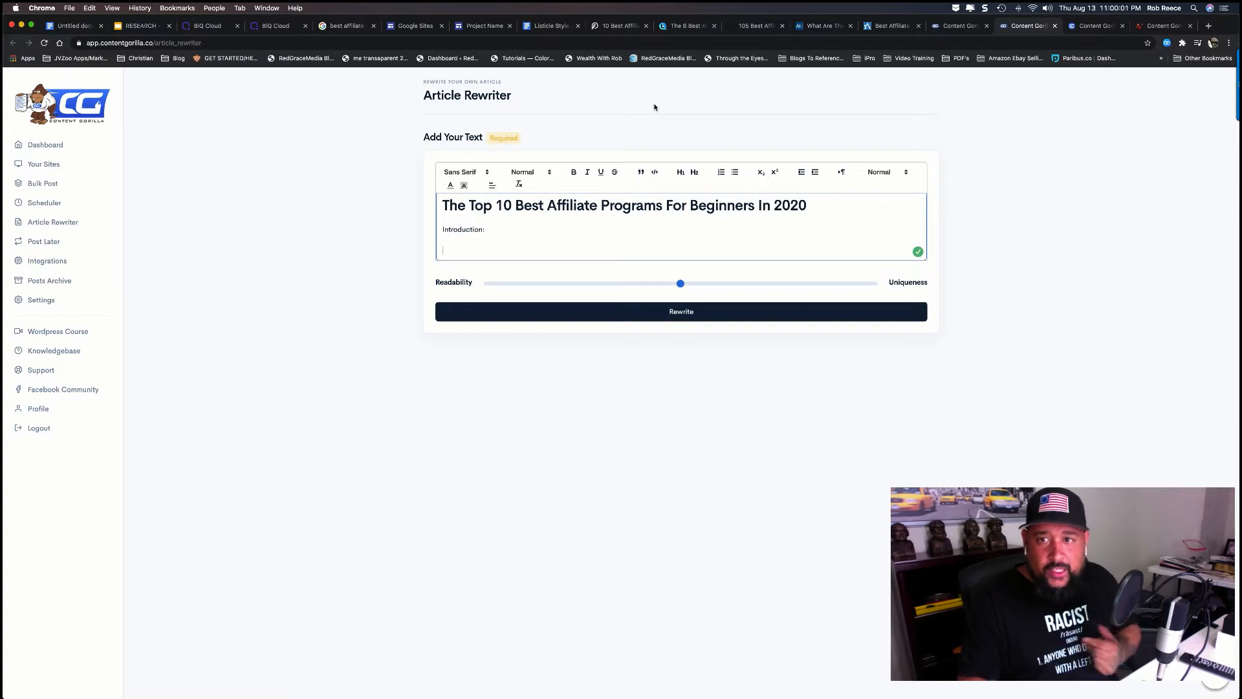
# Review the title, introduction and criteria of the "10 Best Affiliate Programs for Beginners 2020" article and the numbered program sections of the 8-best article.
pyautogui.click(602, 29)
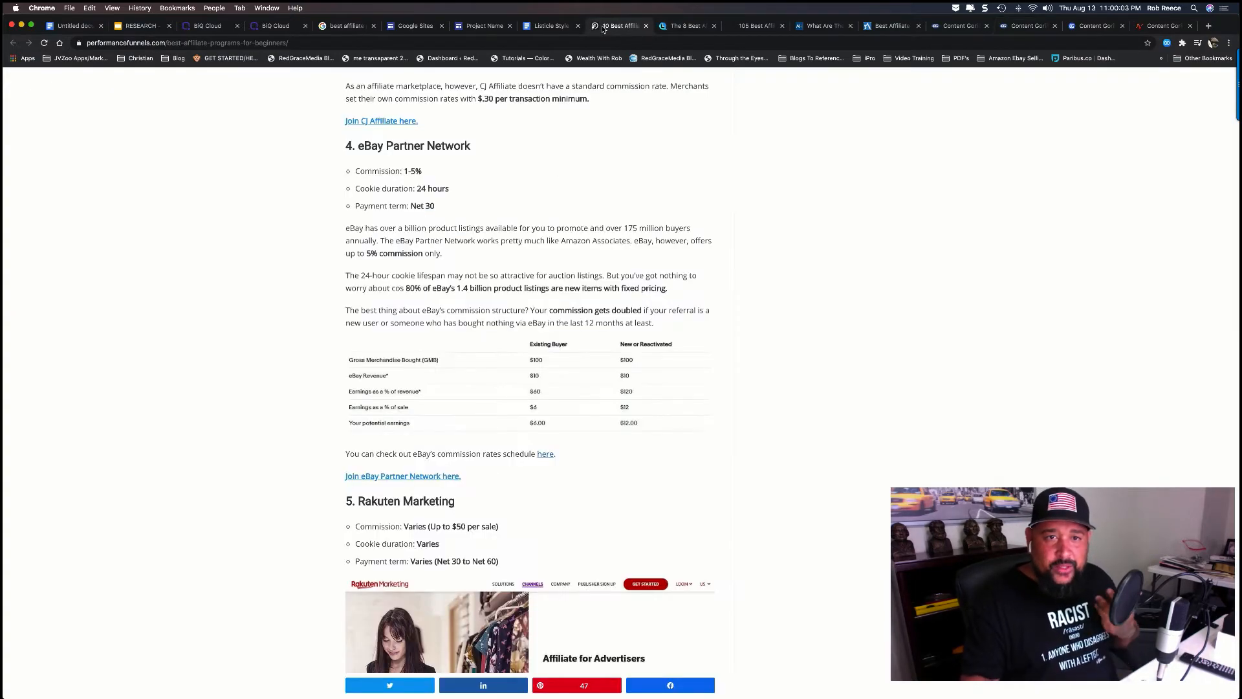
pyautogui.scroll(10, 555, 196)
pyautogui.scroll(15, 555, 196)
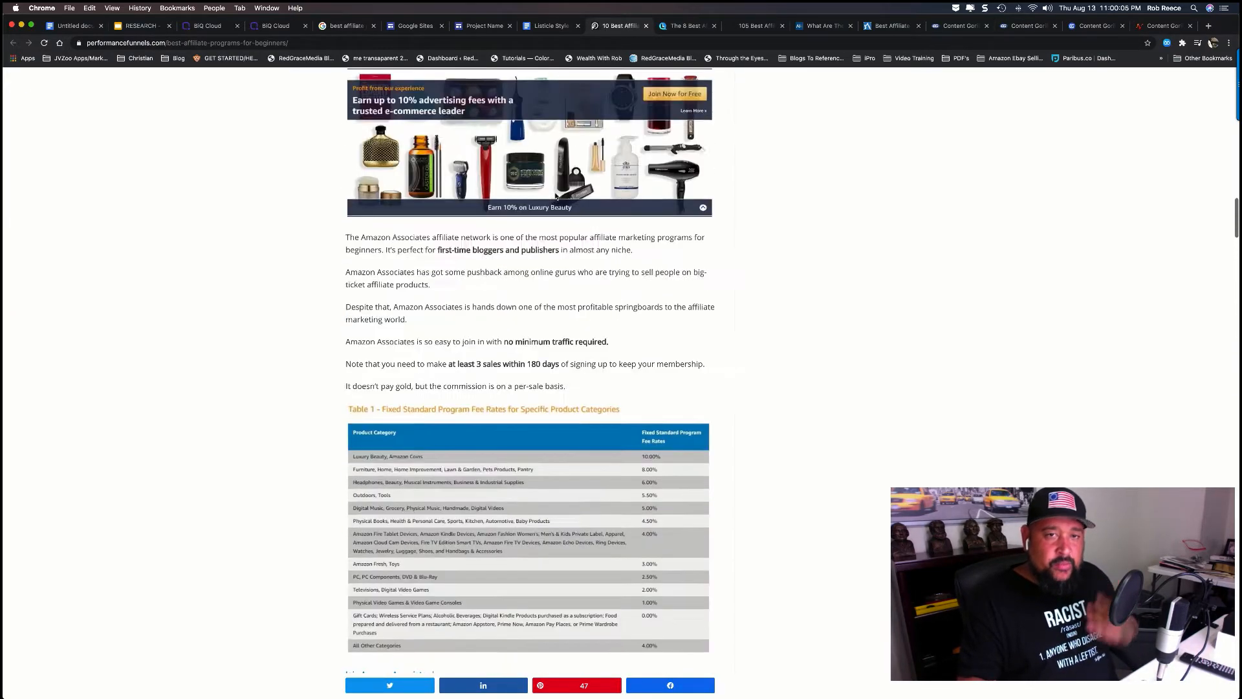
pyautogui.scroll(-10, 555, 196)
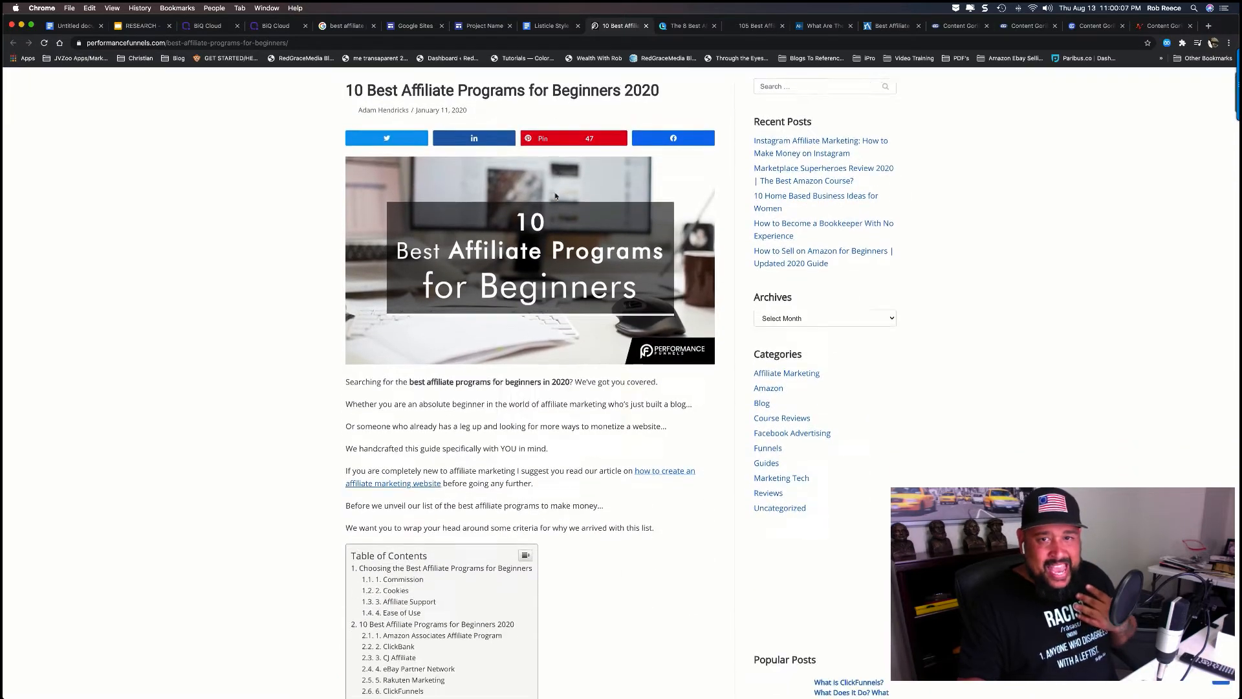
pyautogui.scroll(-5, 555, 192)
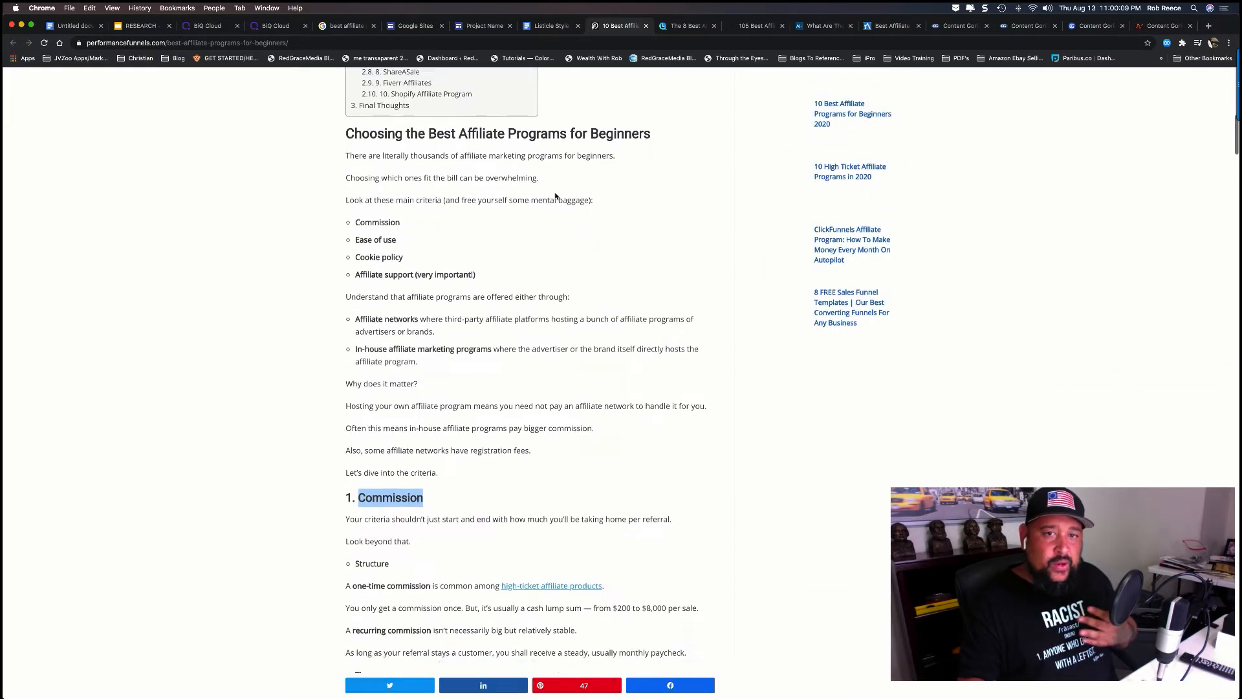
pyautogui.click(686, 27)
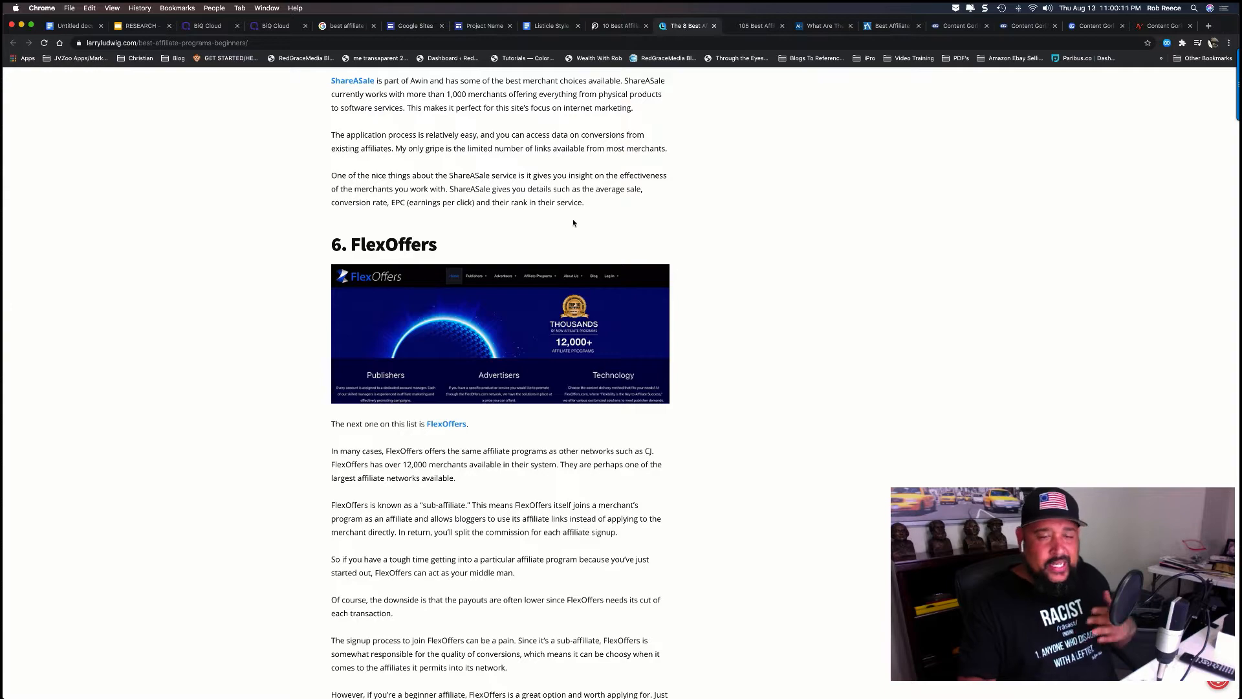
pyautogui.scroll(15, 573, 222)
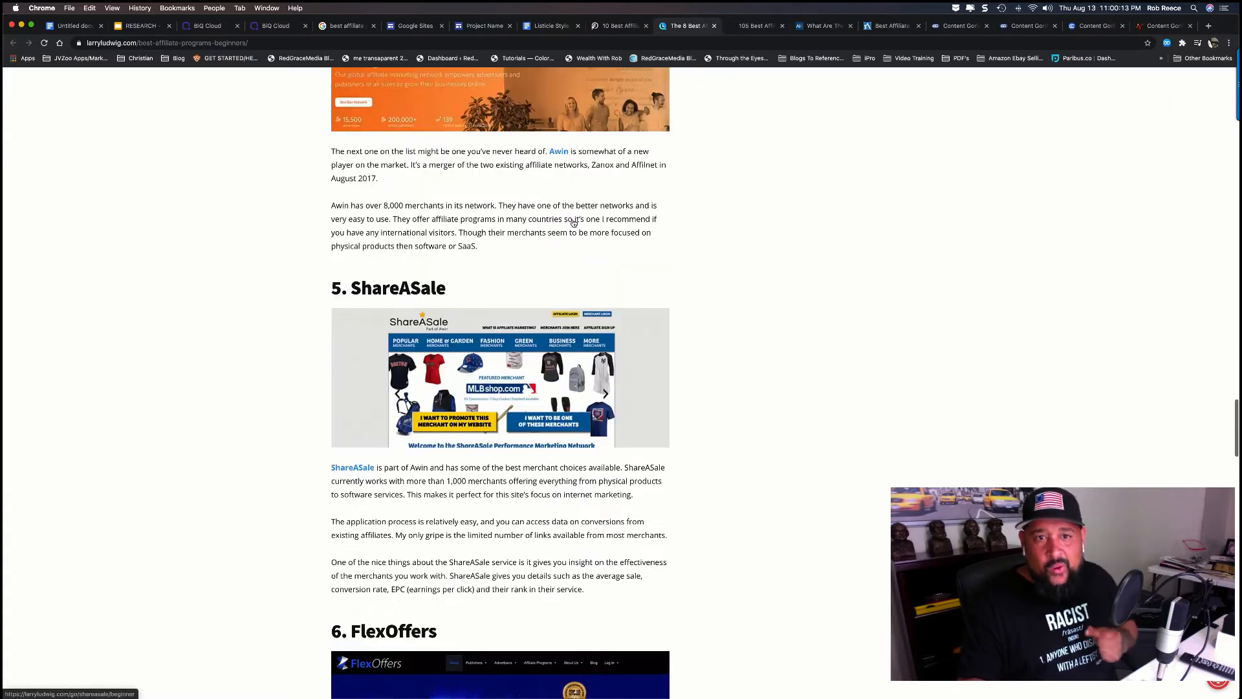
pyautogui.scroll(10, 573, 223)
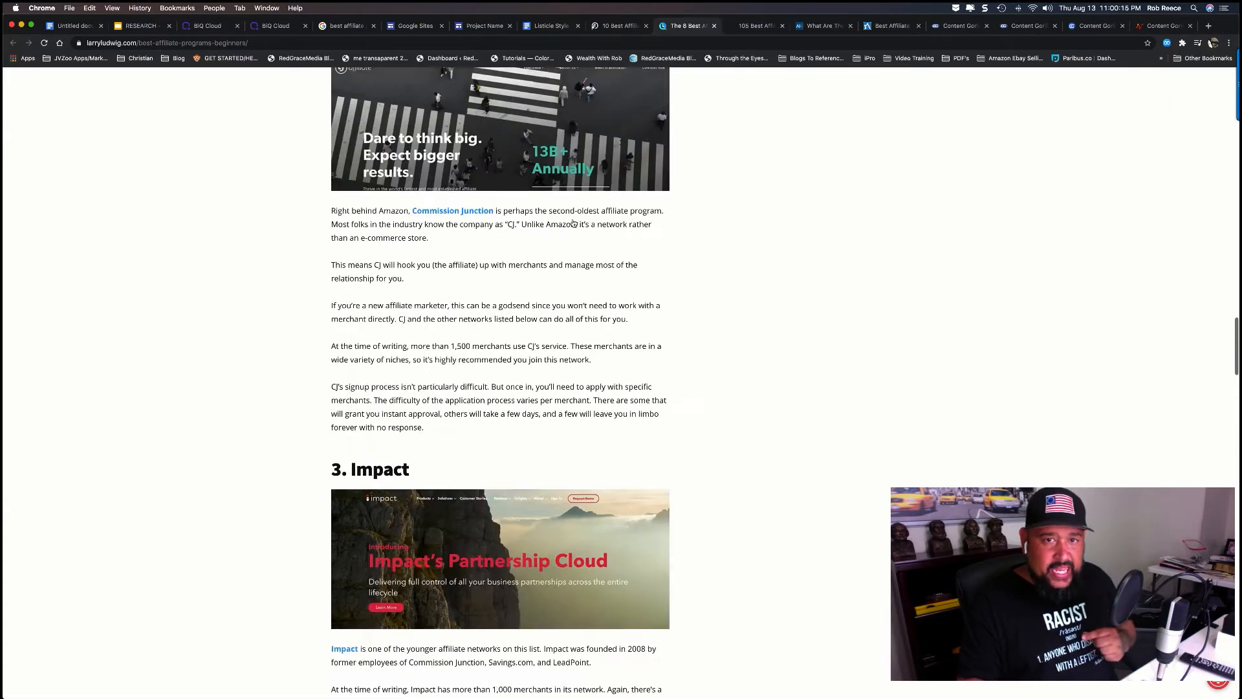
pyautogui.scroll(10, 573, 223)
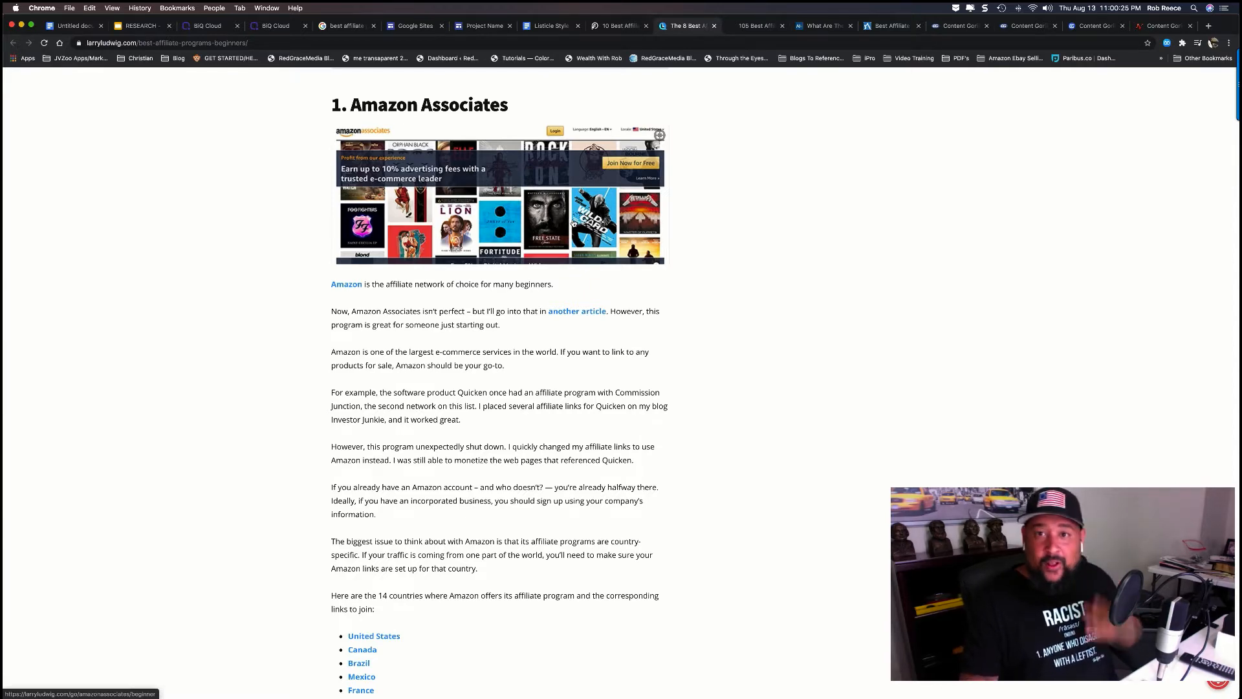
# Copy the heading "Commission Junction (CJ)" from the 8-best article into the Article Rewriter text, below the "Introduction:" line.
pyautogui.scroll(-3, 573, 223)
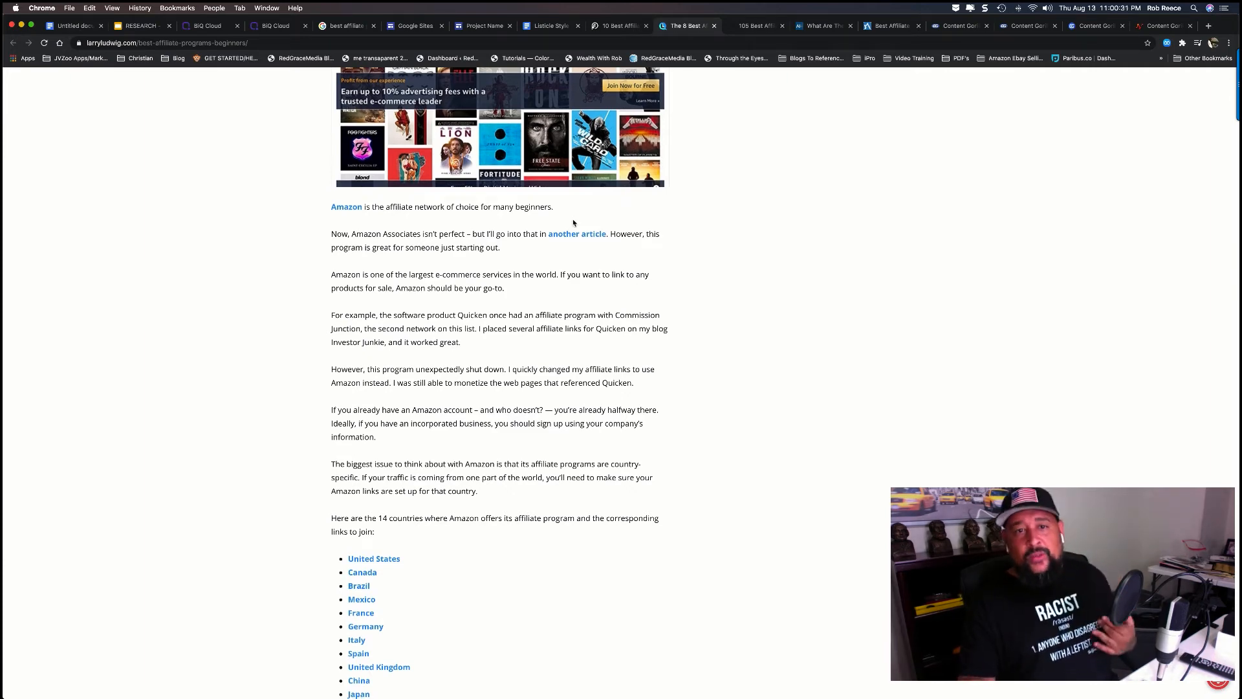
pyautogui.scroll(-4, 572, 223)
pyautogui.scroll(-12, 573, 223)
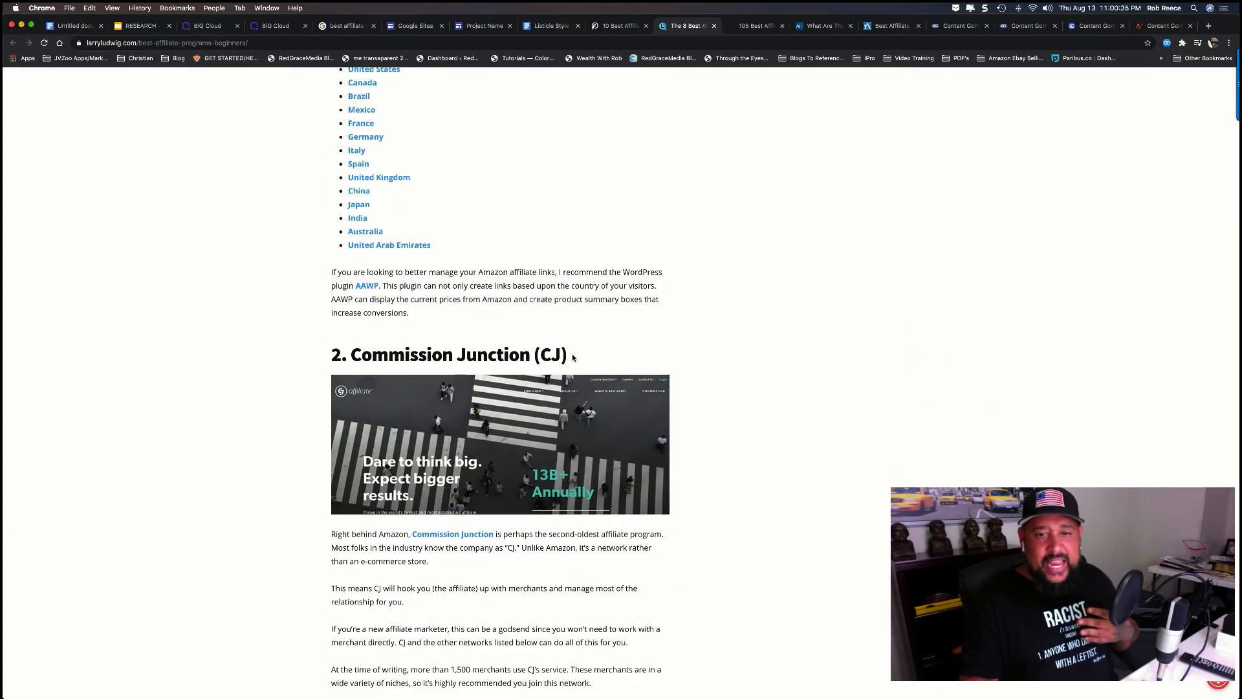
pyautogui.moveTo(574, 357); pyautogui.dragTo(352, 350)
pyautogui.press('super+c')
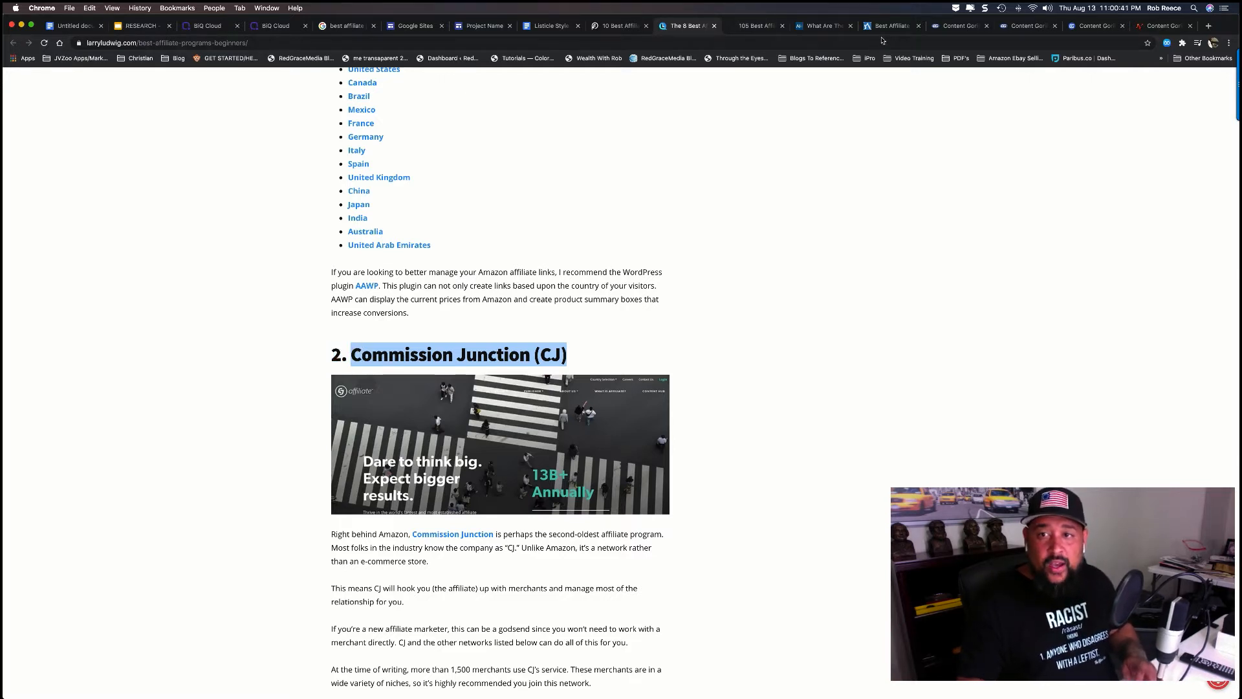
pyautogui.click(834, 26)
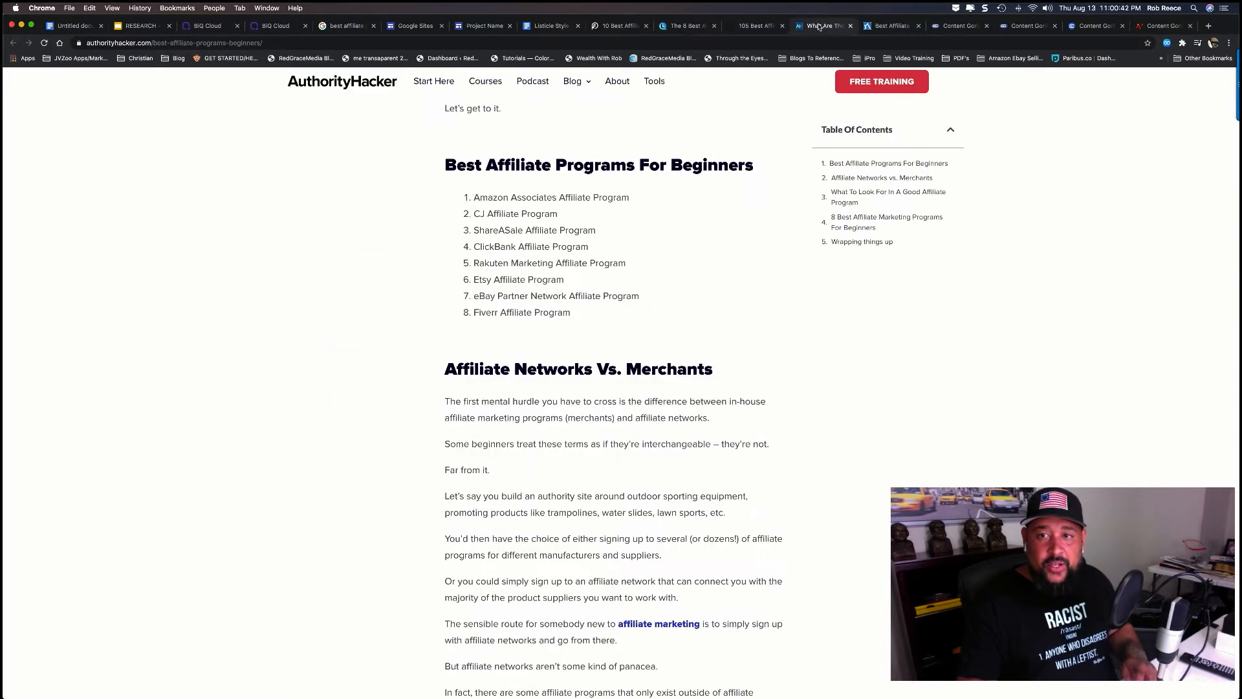
pyautogui.click(951, 28)
pyautogui.hotkey('ctrl', 'Tab')
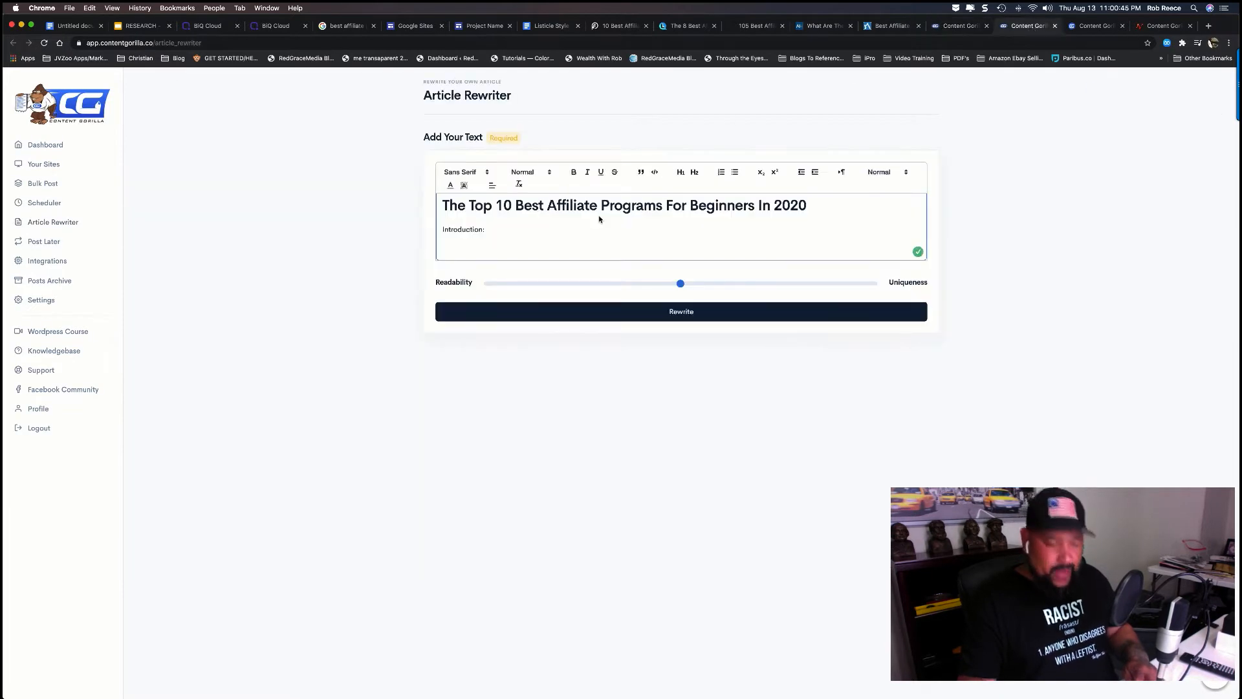
pyautogui.press('super+v')
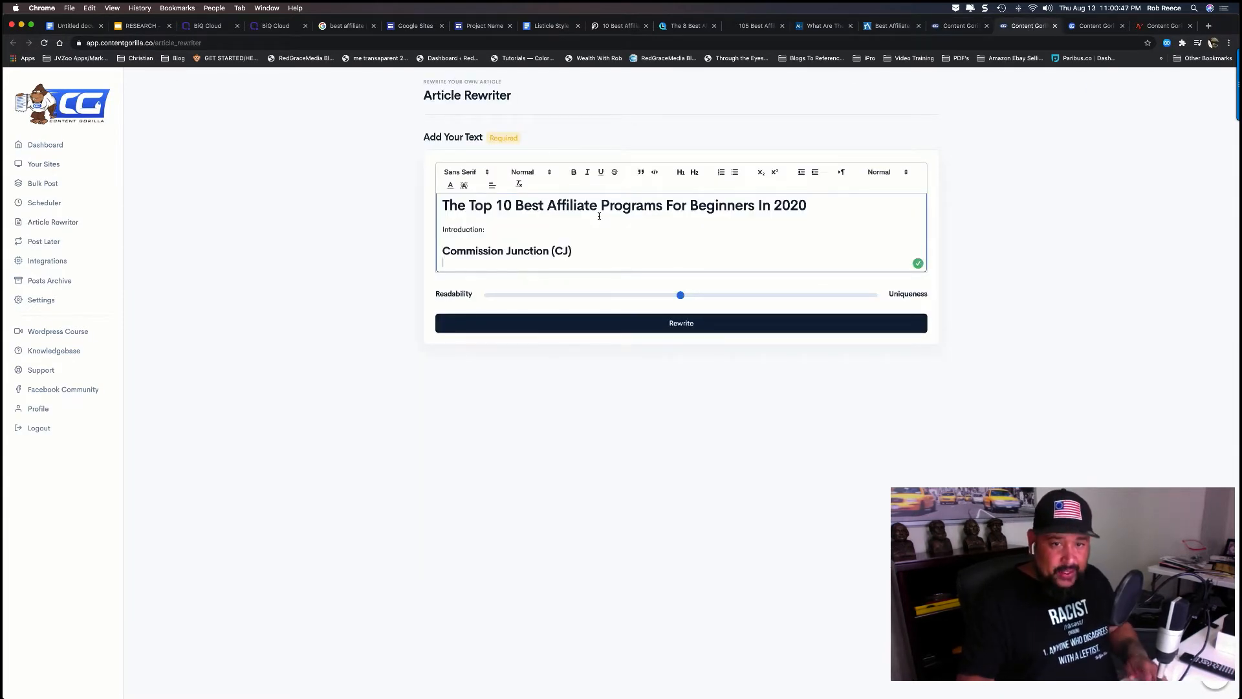
# Turn the "Commission Junction (CJ)" heading into numbered list item 1 and add an empty unnumbered line below it.
pyautogui.press('Up')
pyautogui.write('1.')
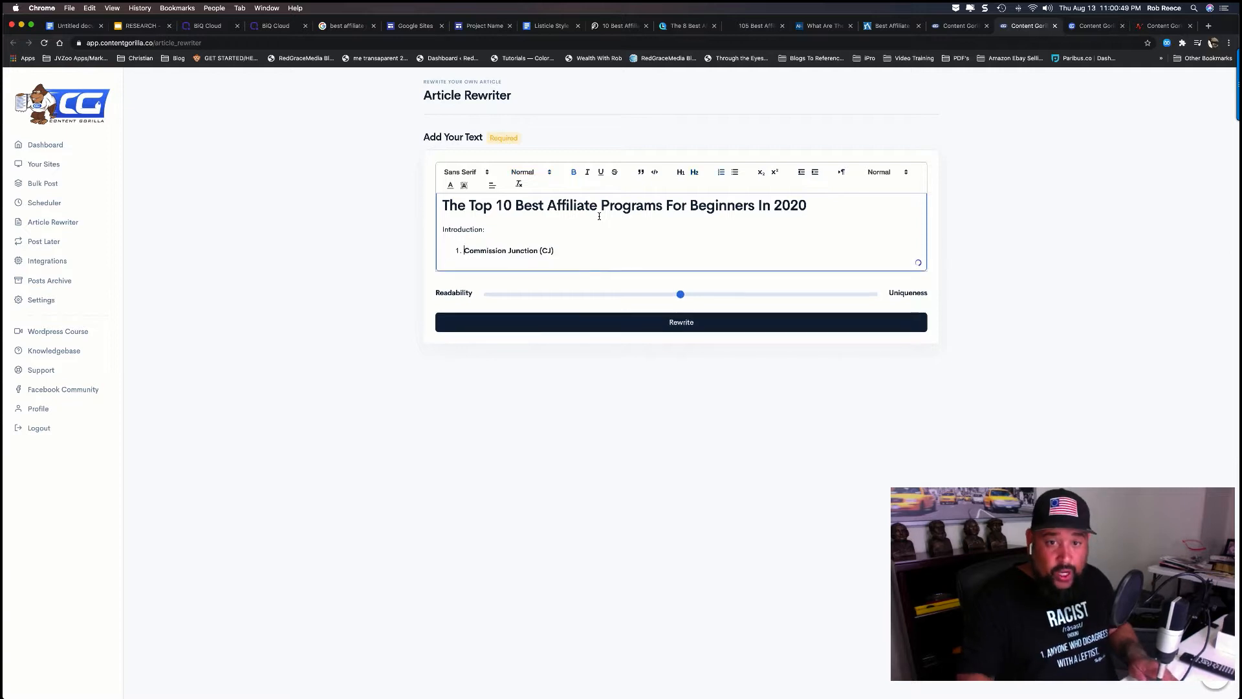
pyautogui.click(572, 252)
pyautogui.press('Return')
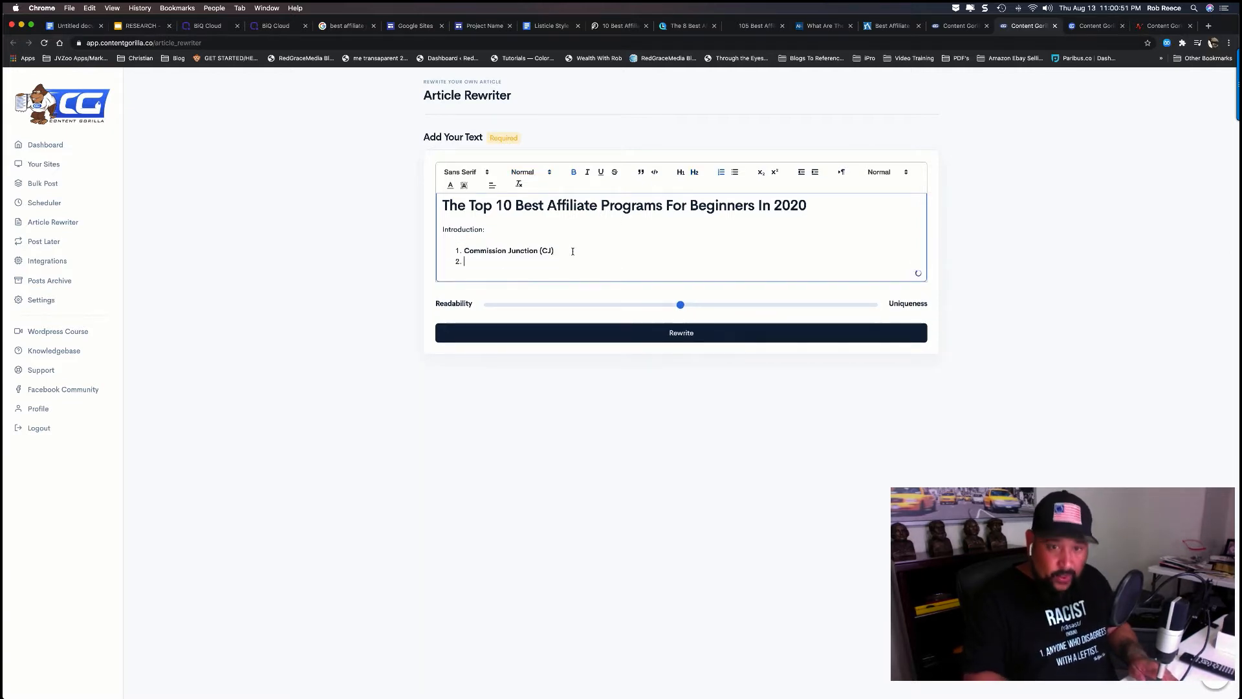
pyautogui.press('BackSpace')
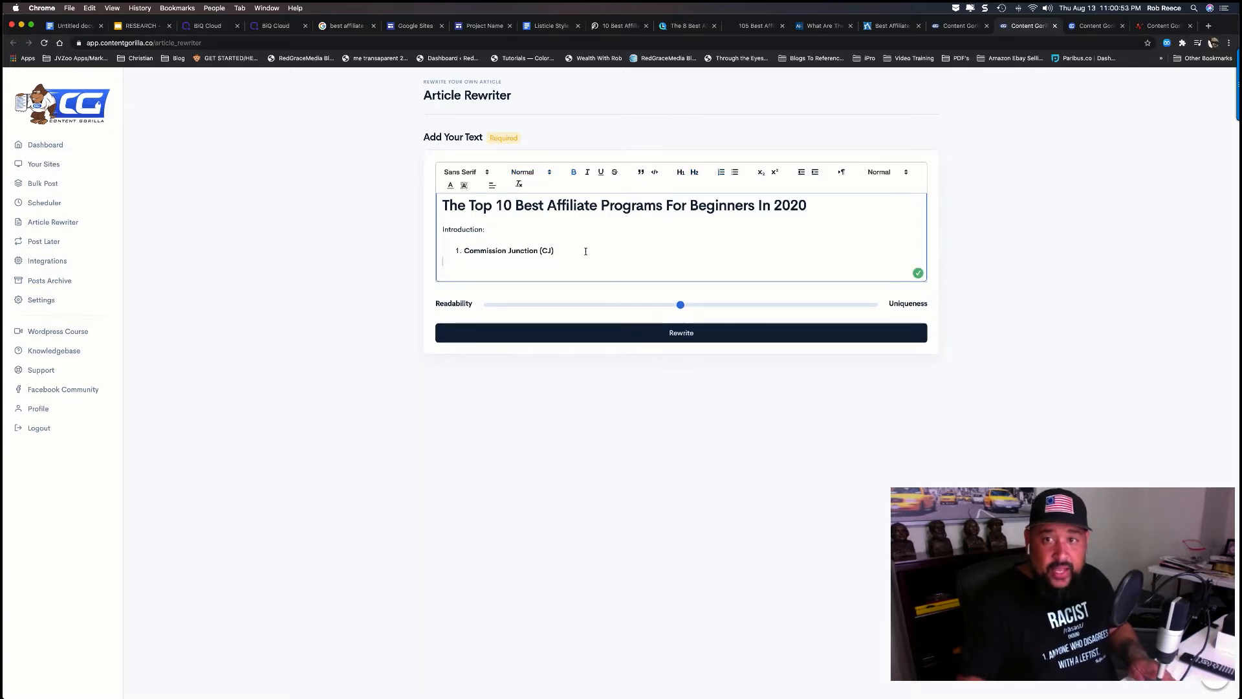
# Copy all descriptive paragraphs of the Commission Junction section, from "Right behind Amazon" to "forever with no response.", in the 8-best article.
pyautogui.click(616, 27)
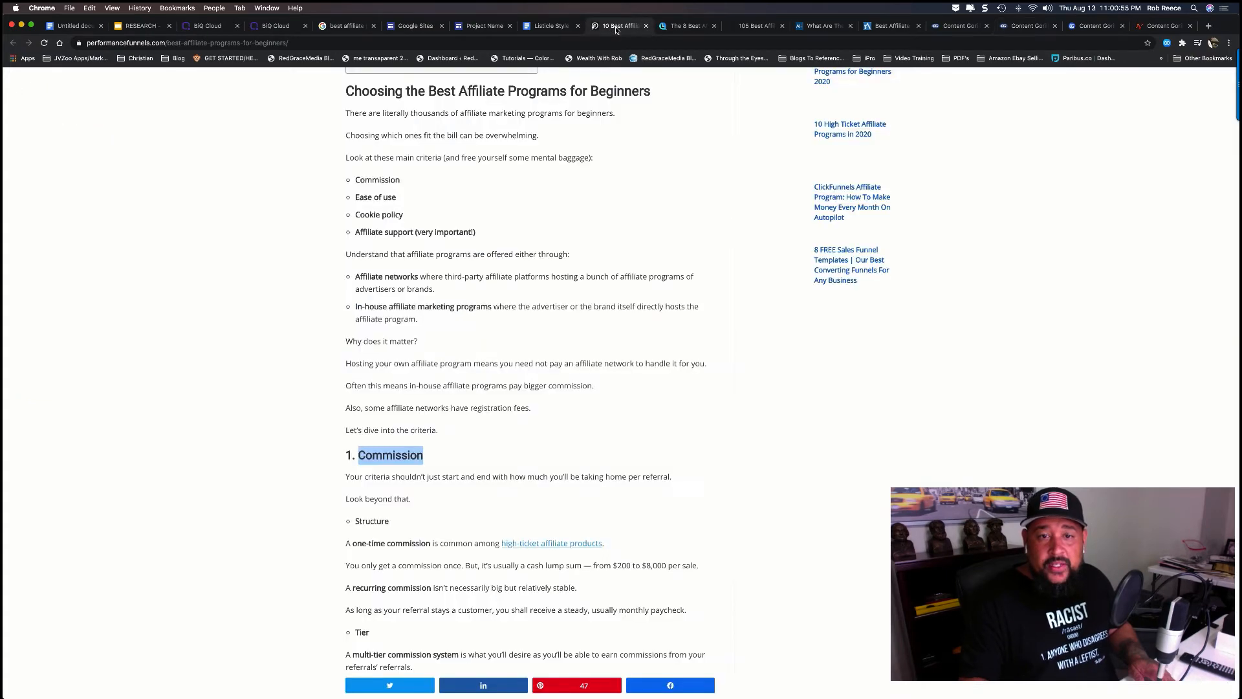
pyautogui.click(684, 26)
pyautogui.scroll(-5, 580, 267)
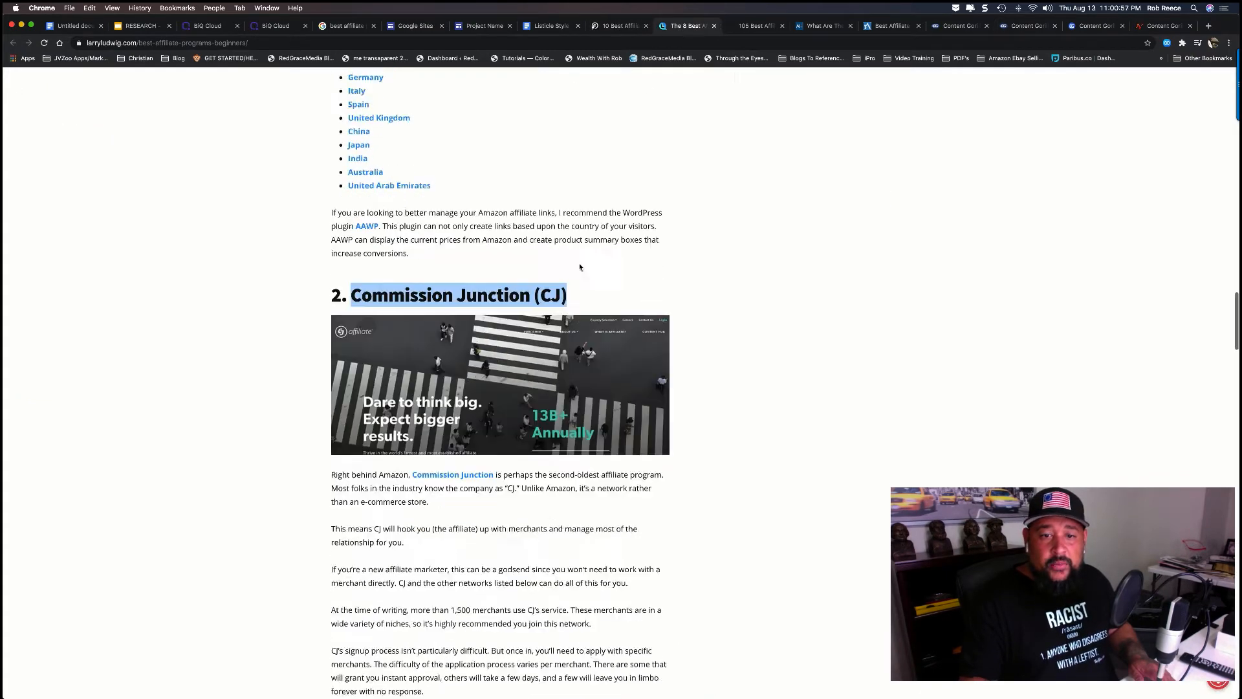
pyautogui.scroll(-3, 581, 267)
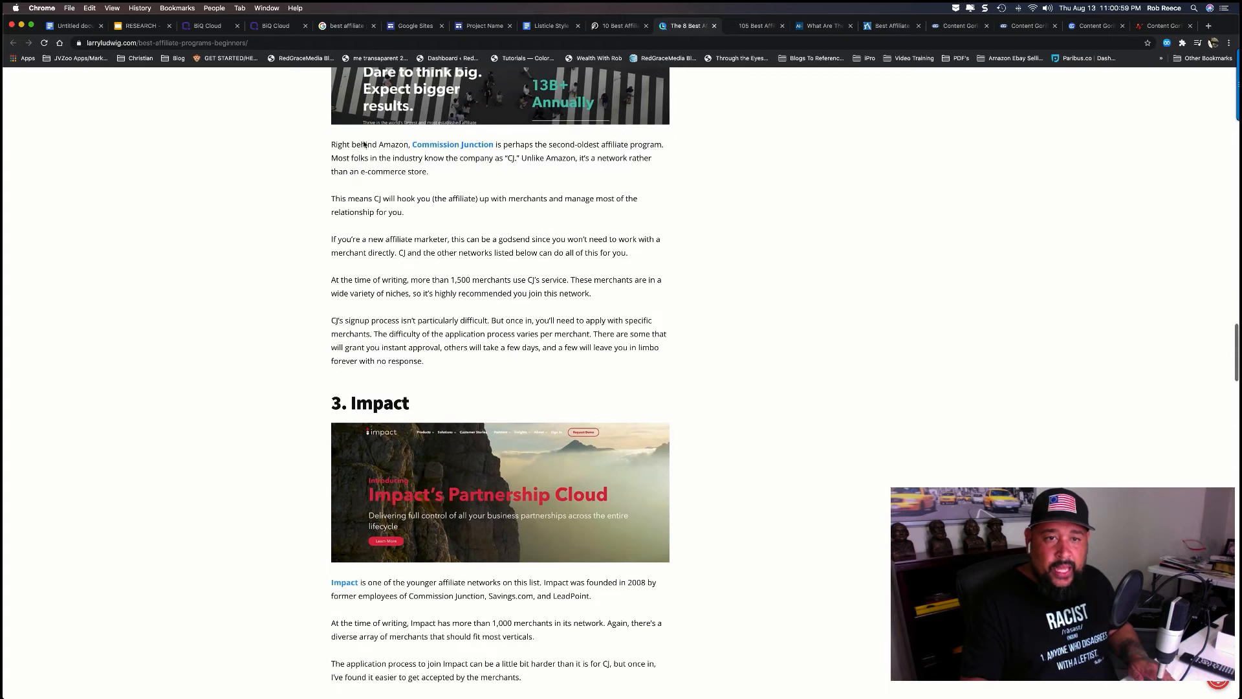
pyautogui.moveTo(330, 134); pyautogui.dragTo(493, 279)
pyautogui.click(493, 282)
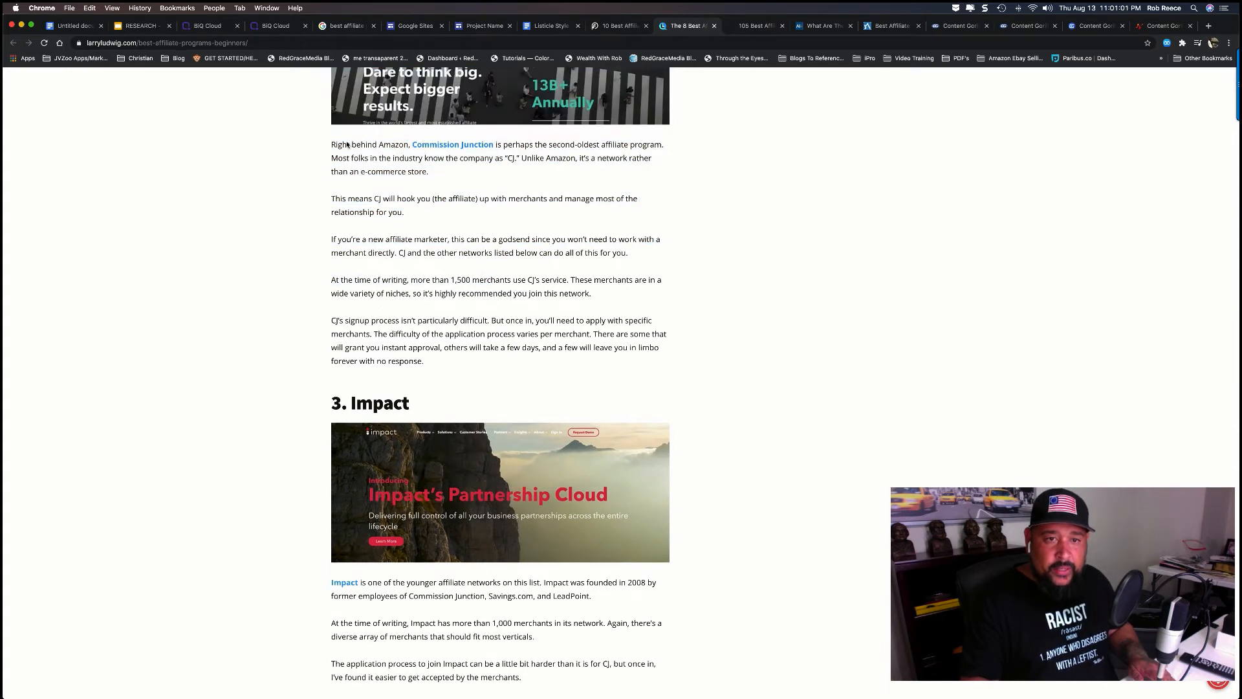
pyautogui.moveTo(331, 144); pyautogui.dragTo(434, 359)
pyautogui.press('super+c')
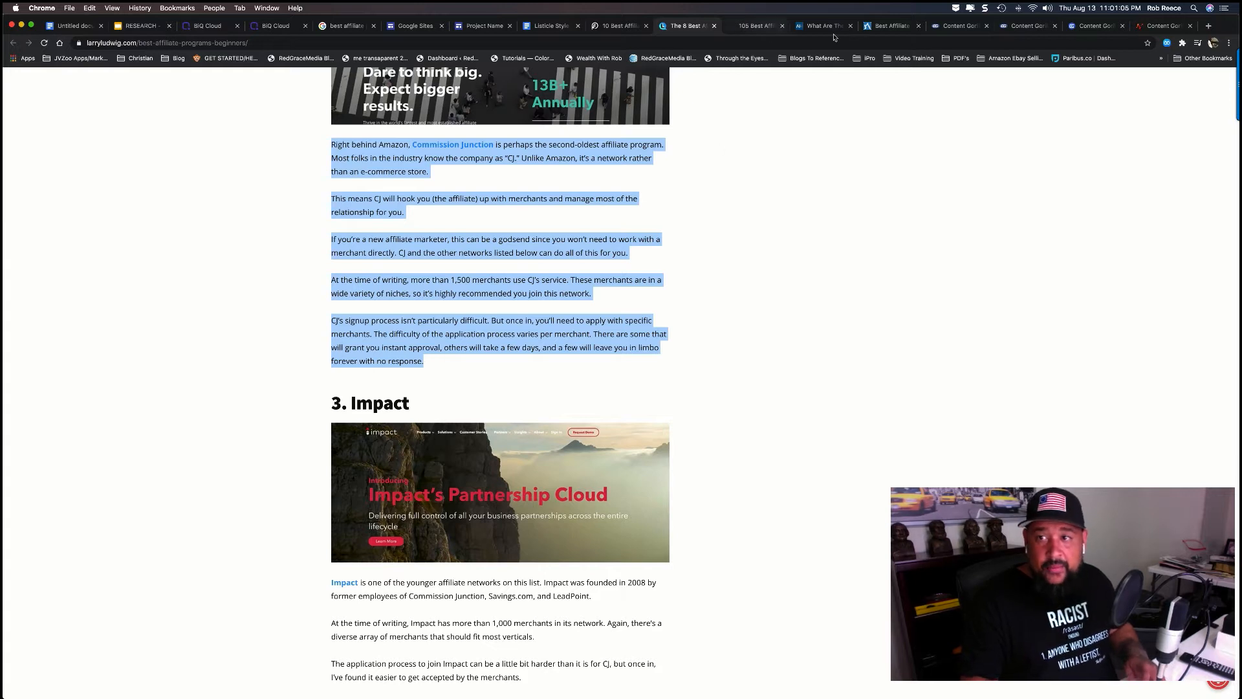
# Create a blank Google Docs document, paste the copied Commission Junction paragraphs, and add a divider line of underscores with a new line below.
pyautogui.click(1213, 29)
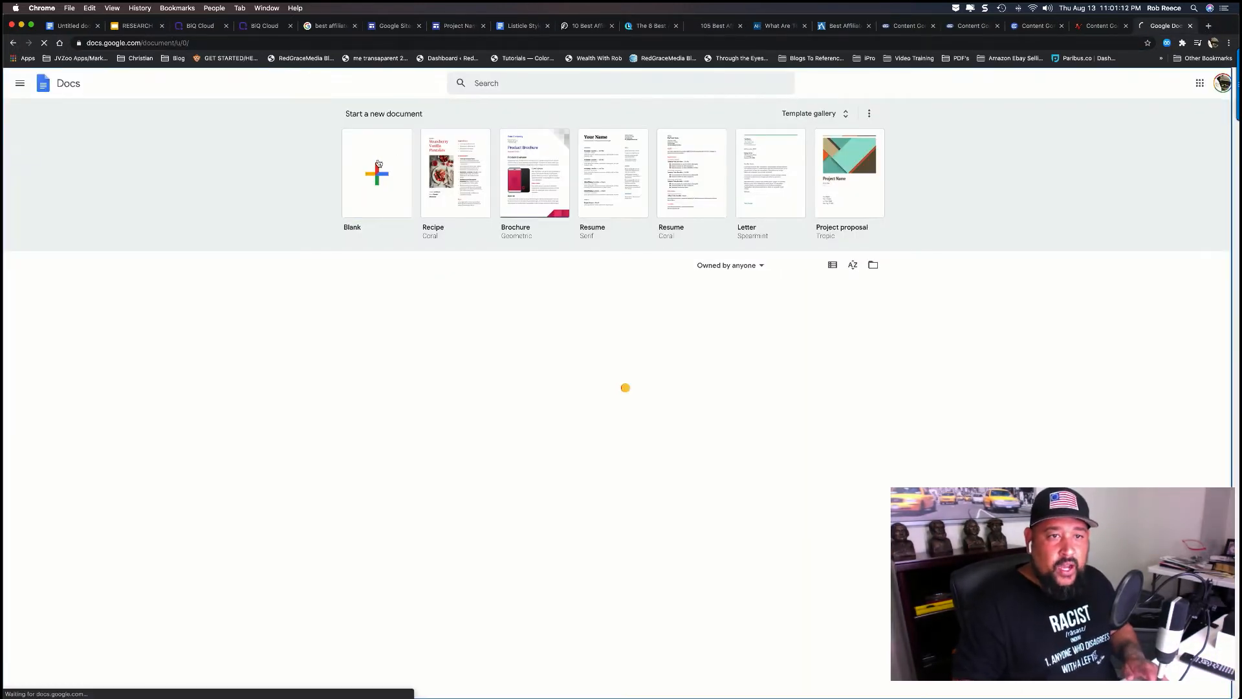
pyautogui.click(388, 239)
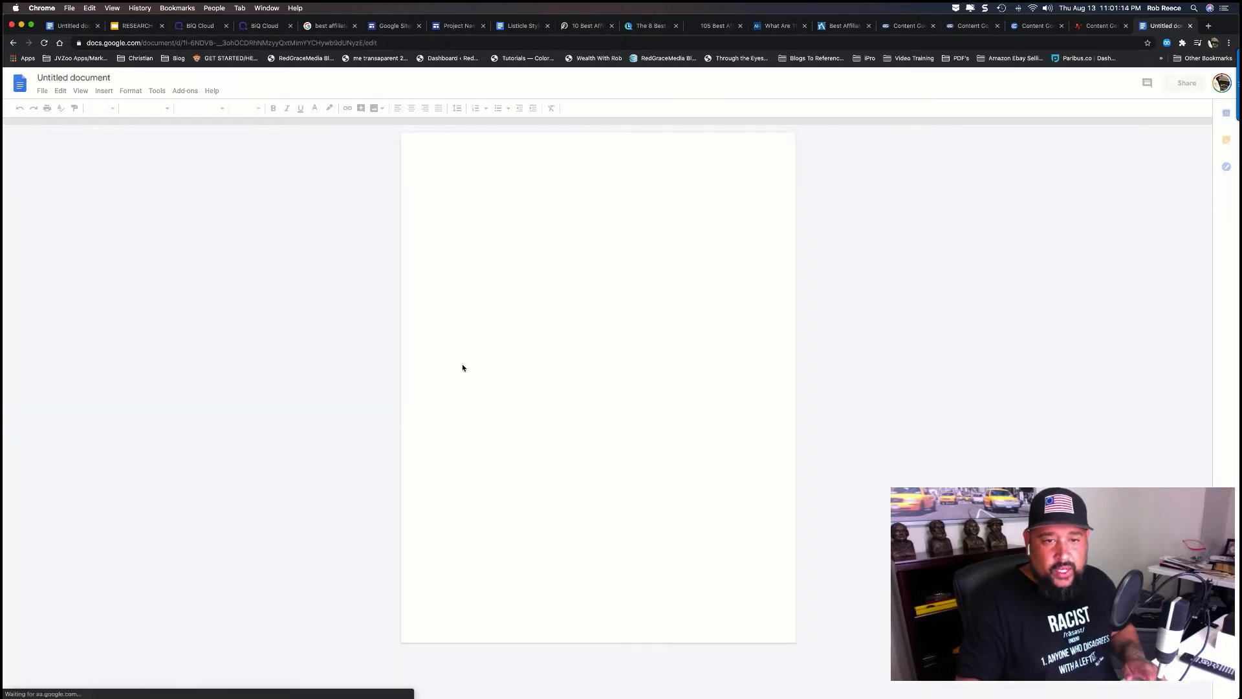
pyautogui.press('super+v')
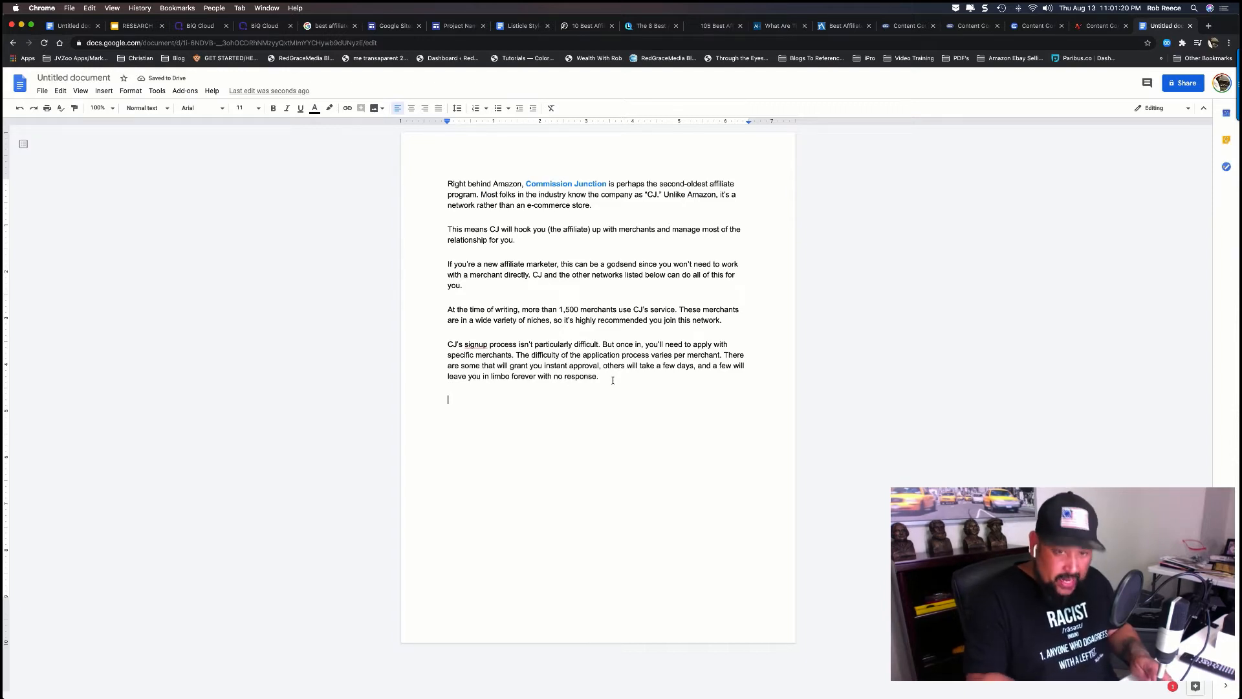
pyautogui.write('________')
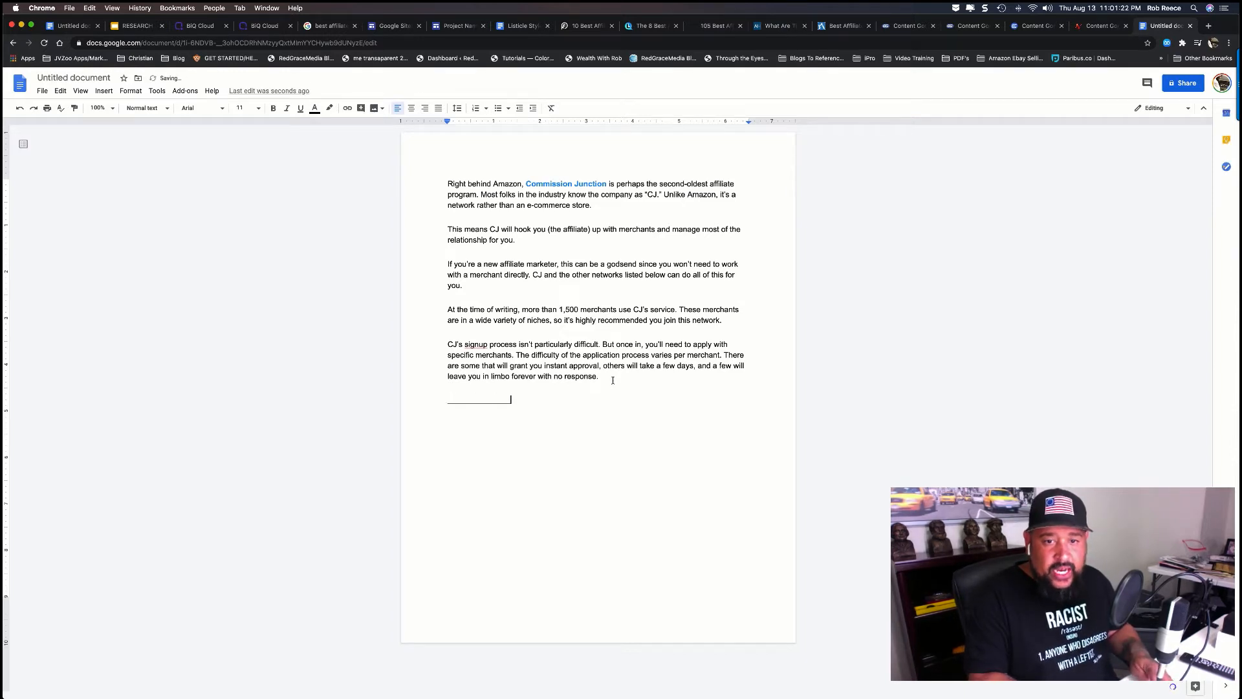
pyautogui.write('____')
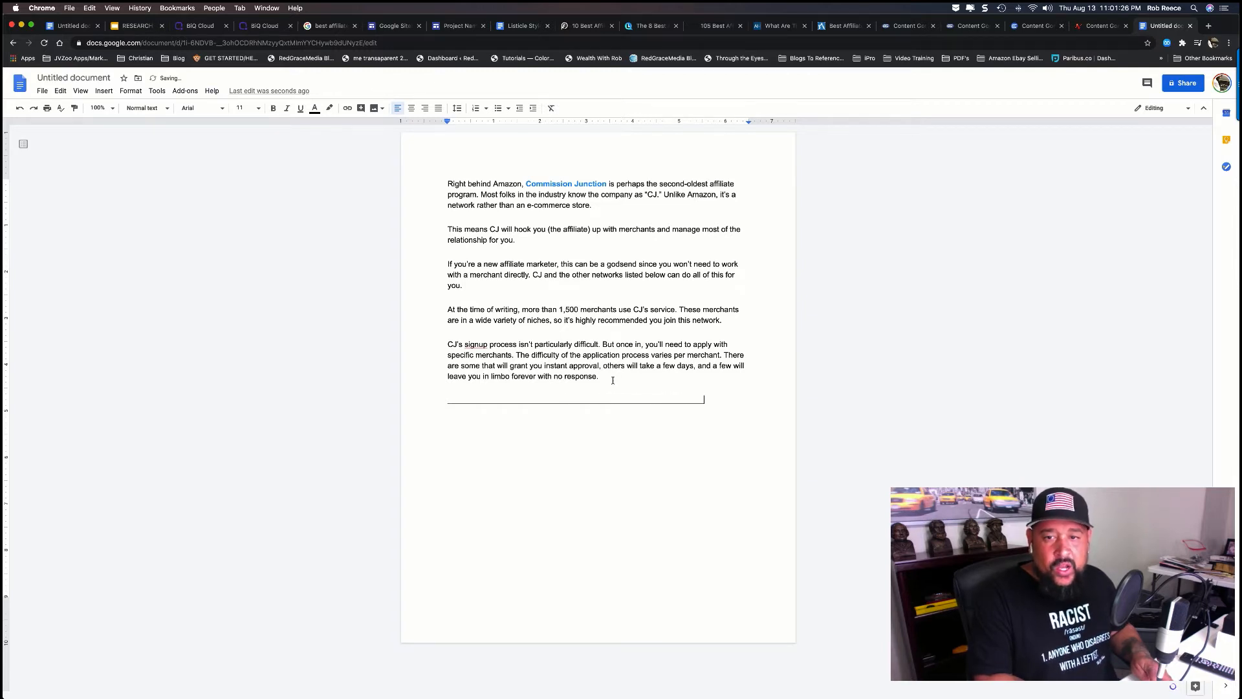
pyautogui.write('_______')
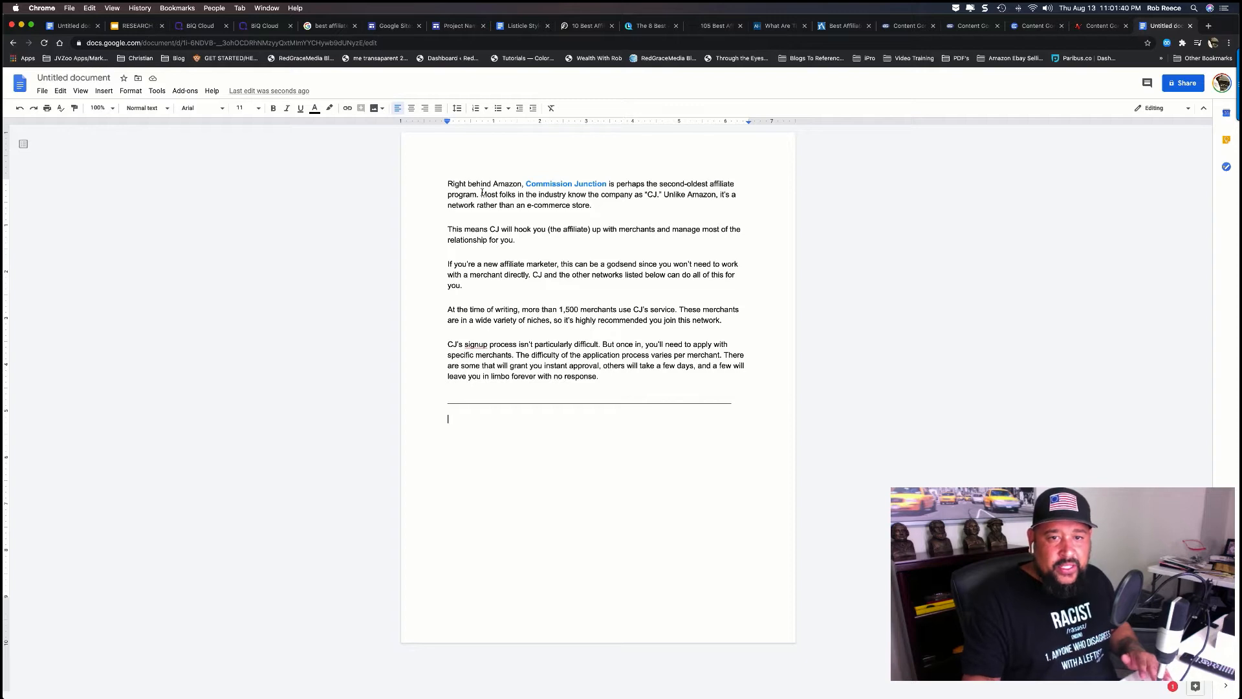
# Start a rewritten version of the first sentence below the divider line with "As many people know, AMazon.com".
pyautogui.moveTo(478, 196); pyautogui.dragTo(443, 184)
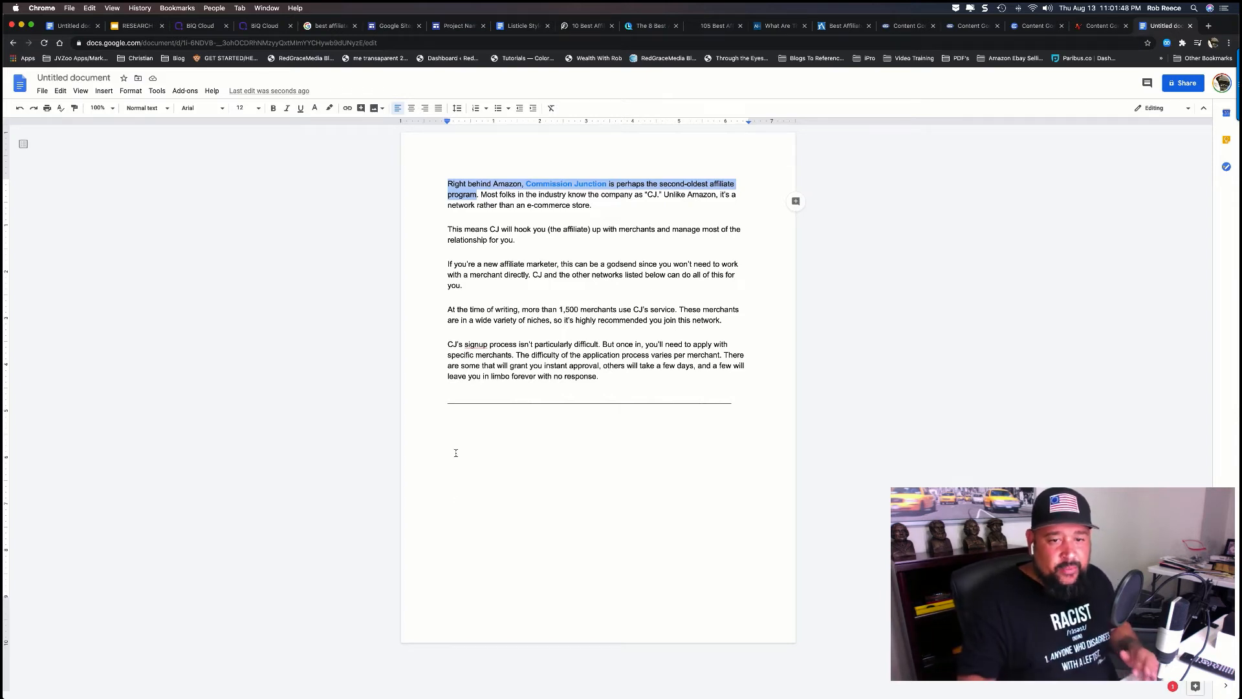
pyautogui.click(489, 442)
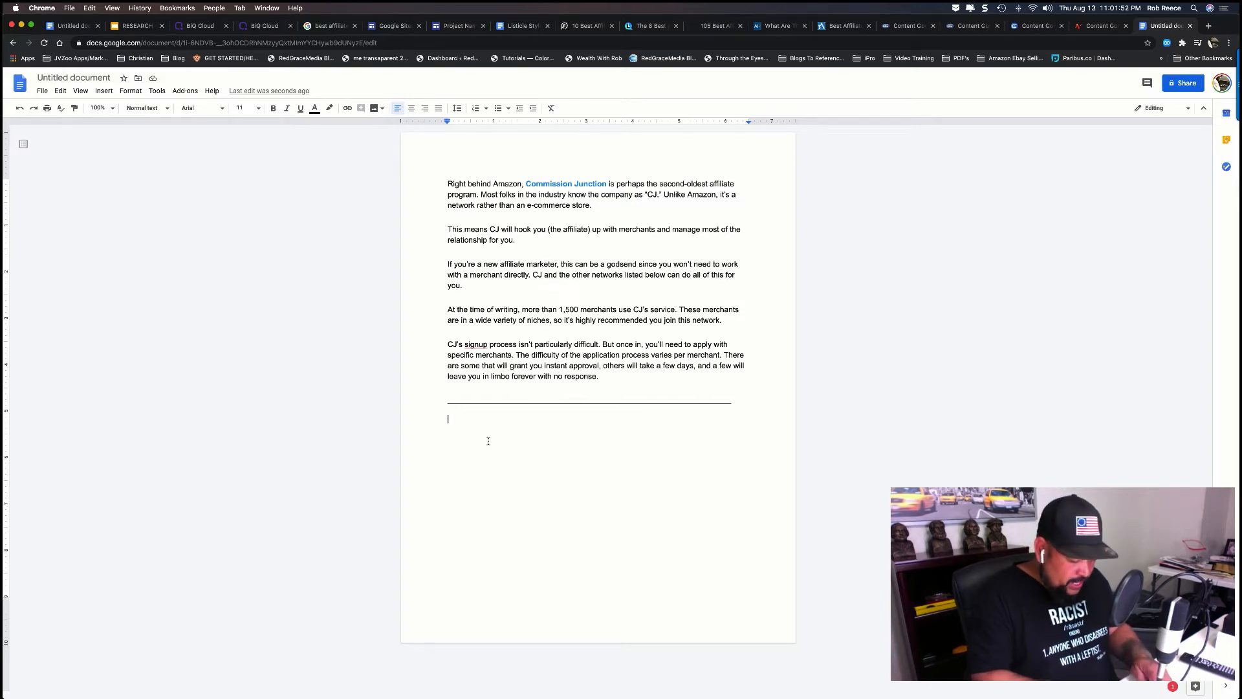
pyautogui.write('As many opeo')
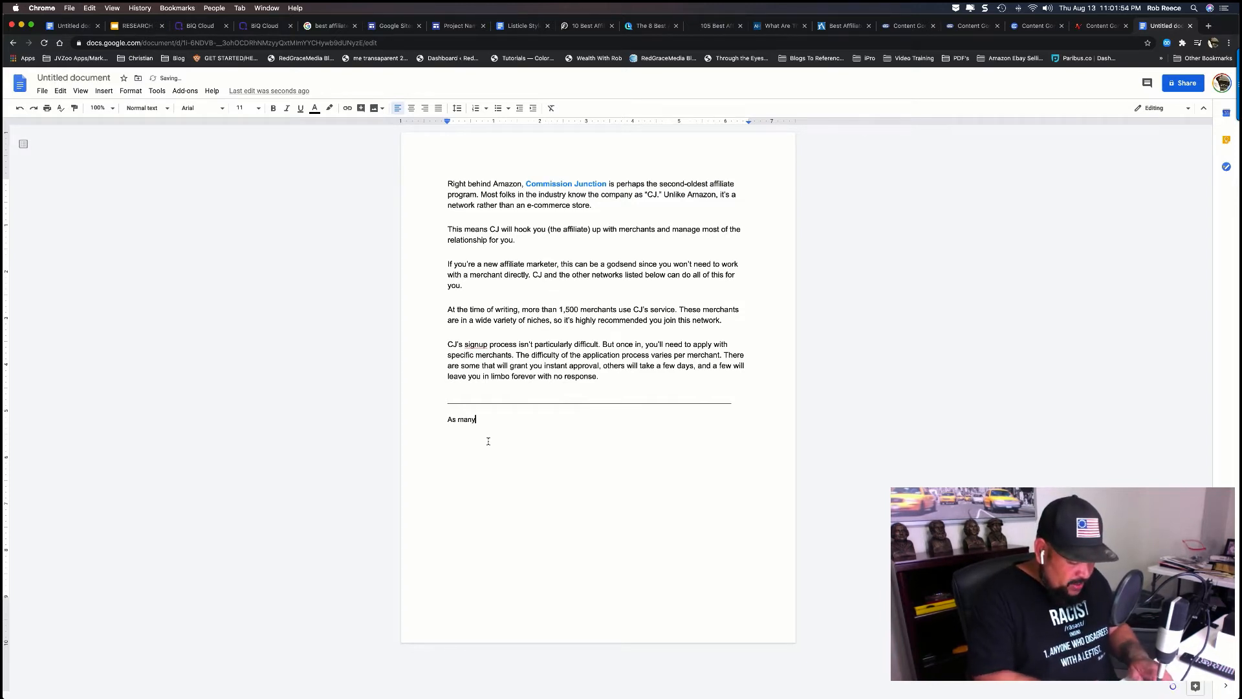
pyautogui.press('BackSpace')
pyautogui.press('BackSpace')
pyautogui.press('BackSpace')
pyautogui.press('BackSpace')
pyautogui.write('people know, A')
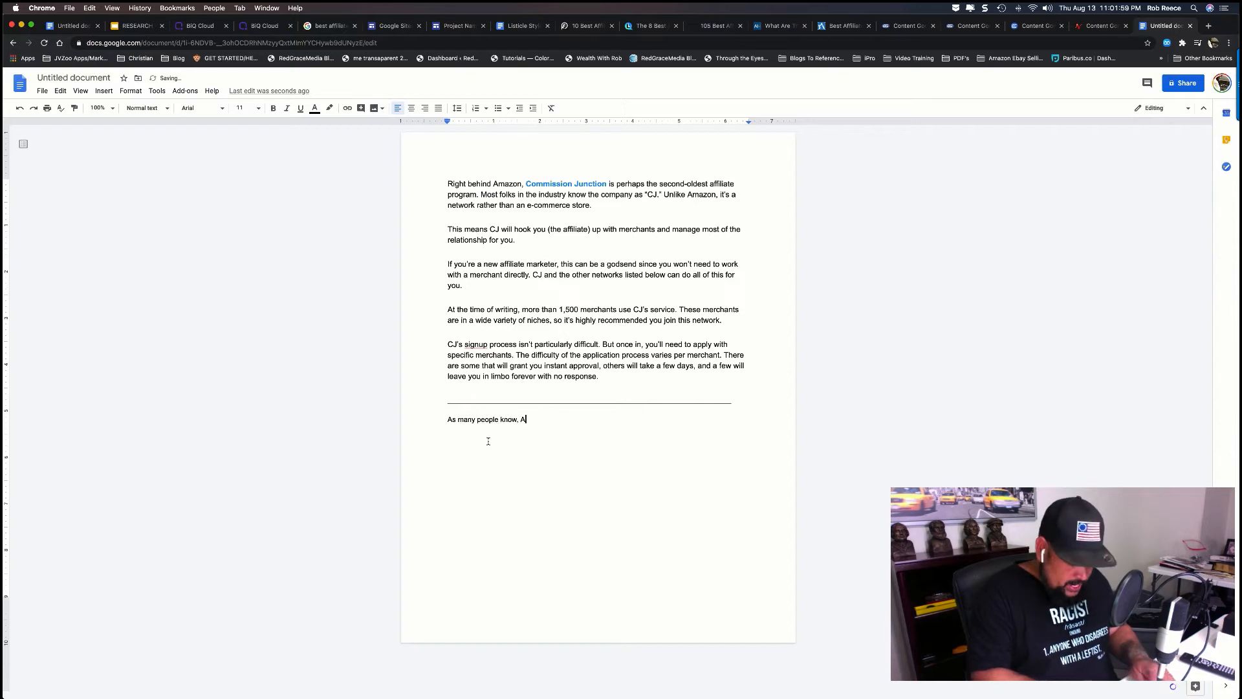
pyautogui.write('Mazon.com')
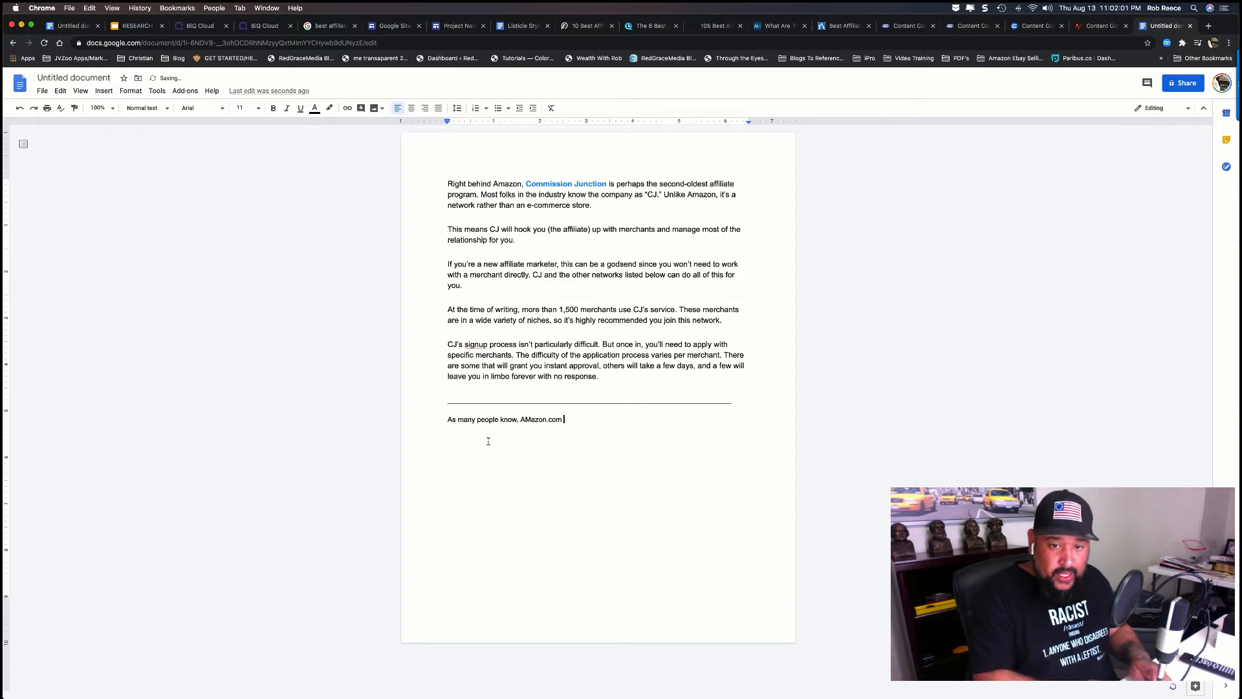
# Continue the rewritten sentence with "is one of the oldest most popular affiliate programs for beginners to get started".
pyautogui.write(' is one of the oldfe')
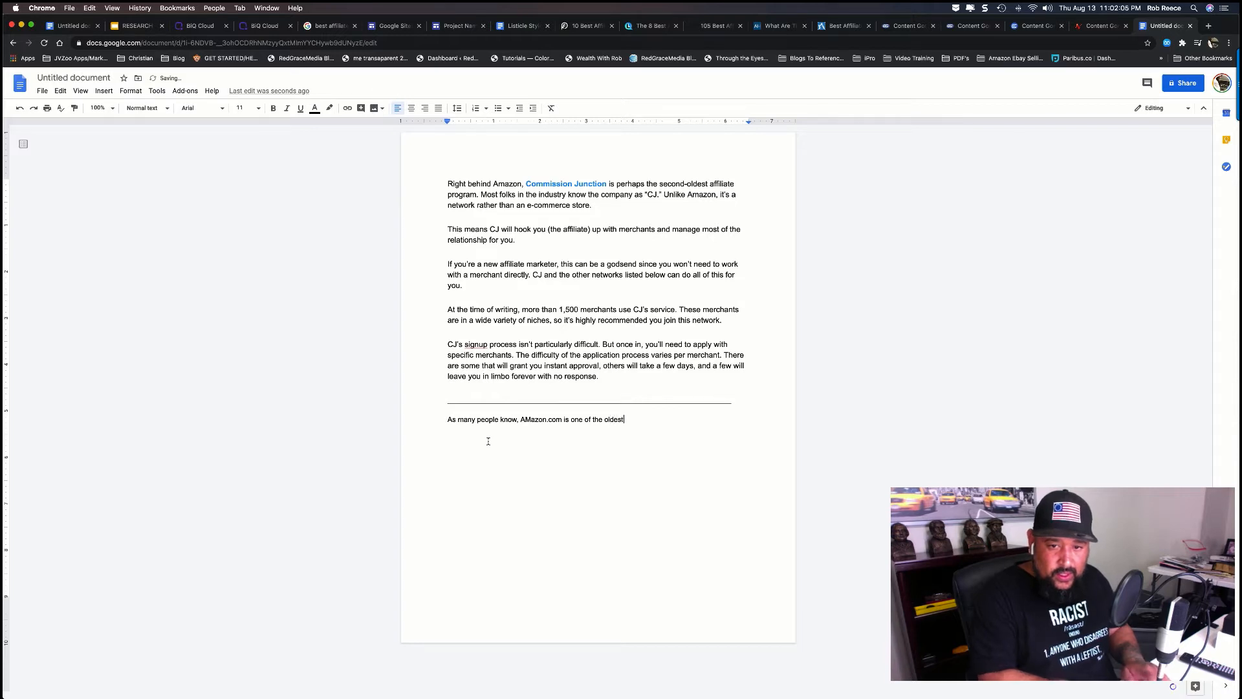
pyautogui.write('t more p')
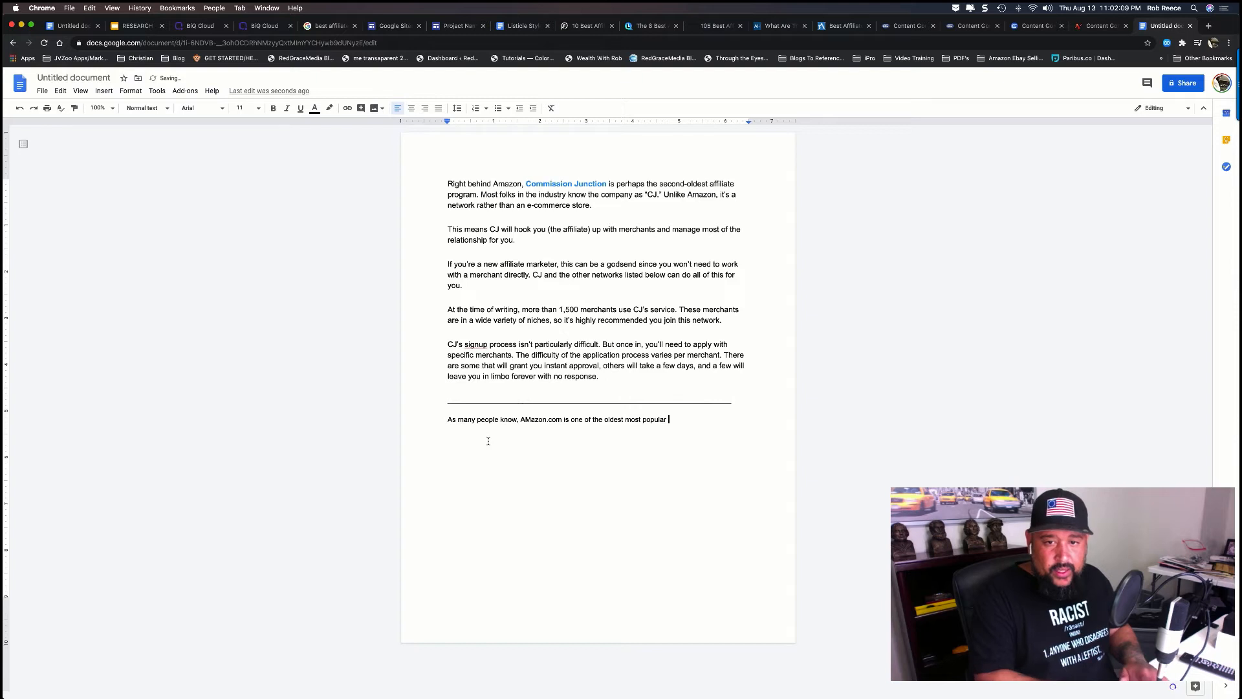
pyautogui.write('liate programn')
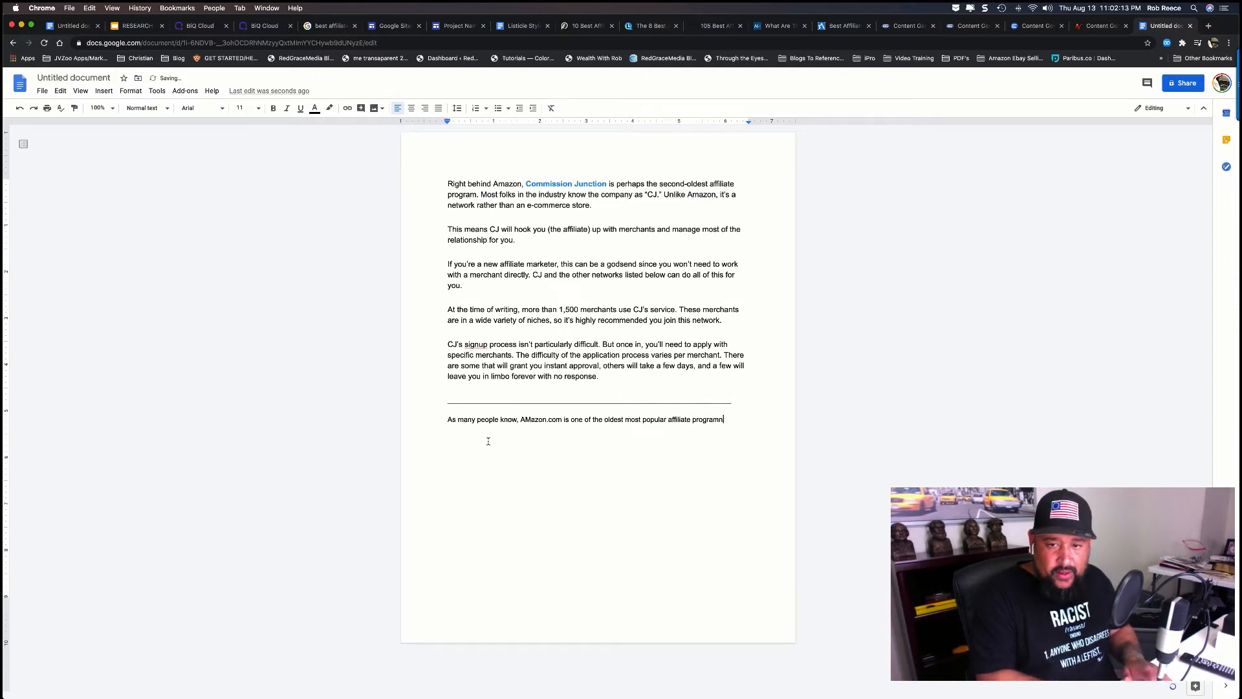
pyautogui.press('BackSpace')
pyautogui.write('s for be')
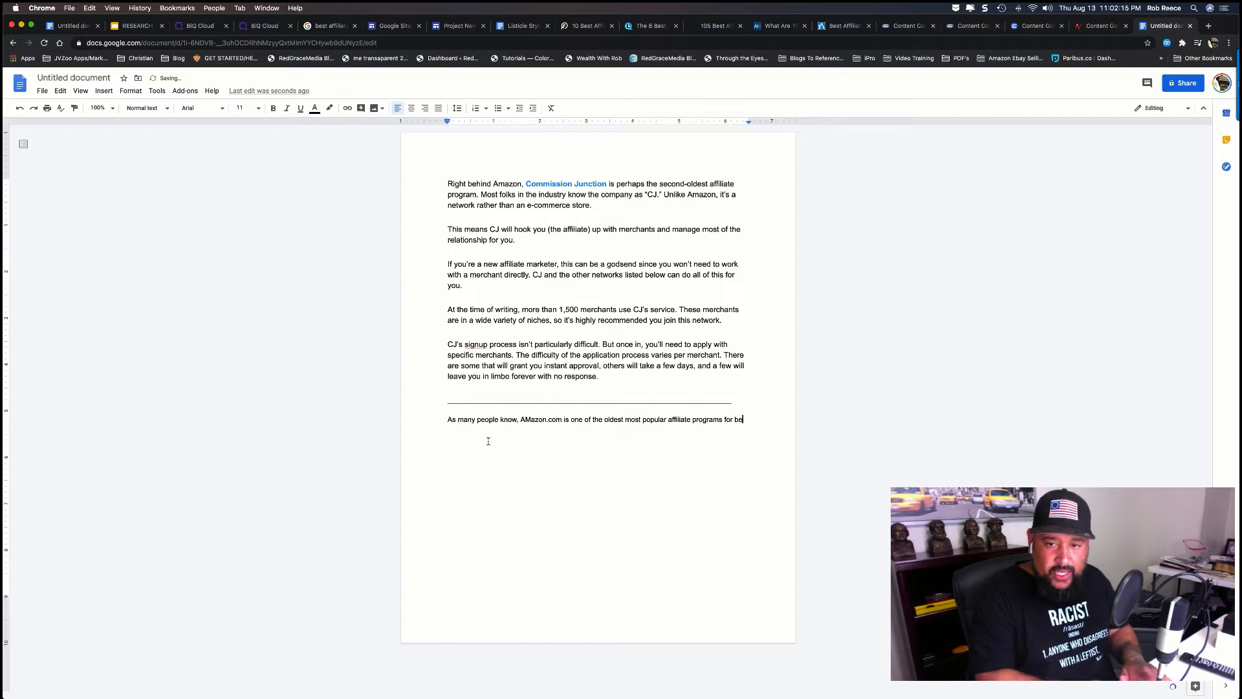
pyautogui.write('ginn')
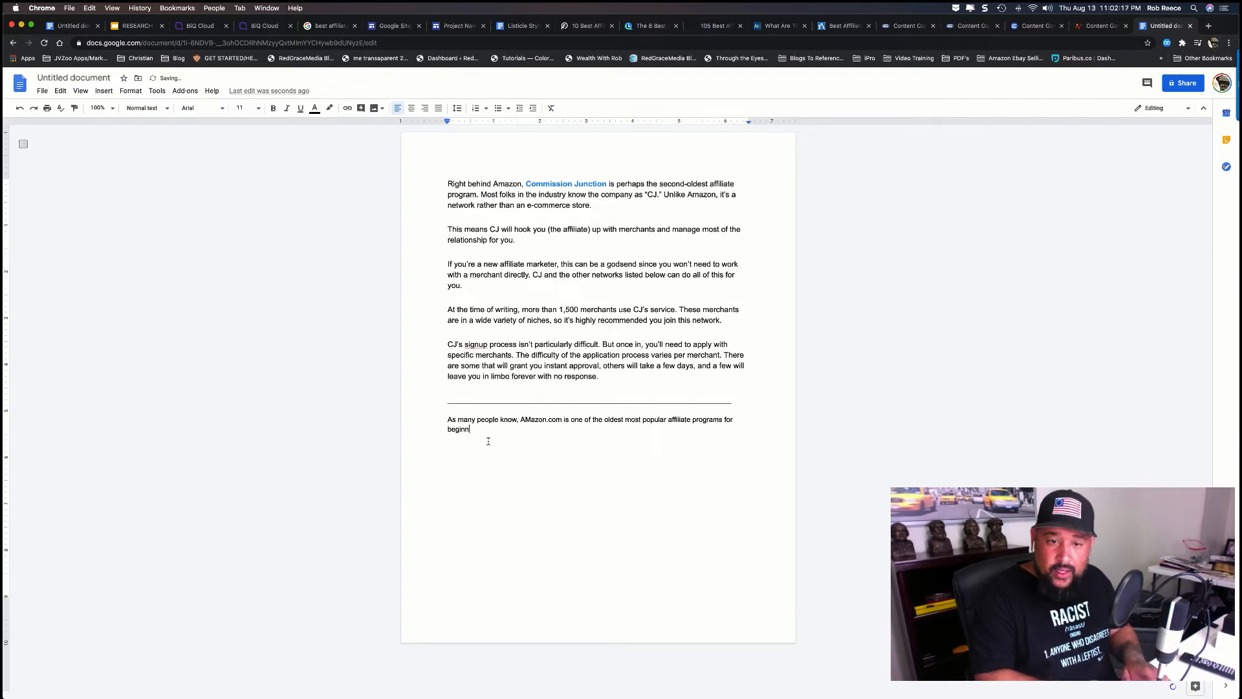
pyautogui.write('ers to get s')
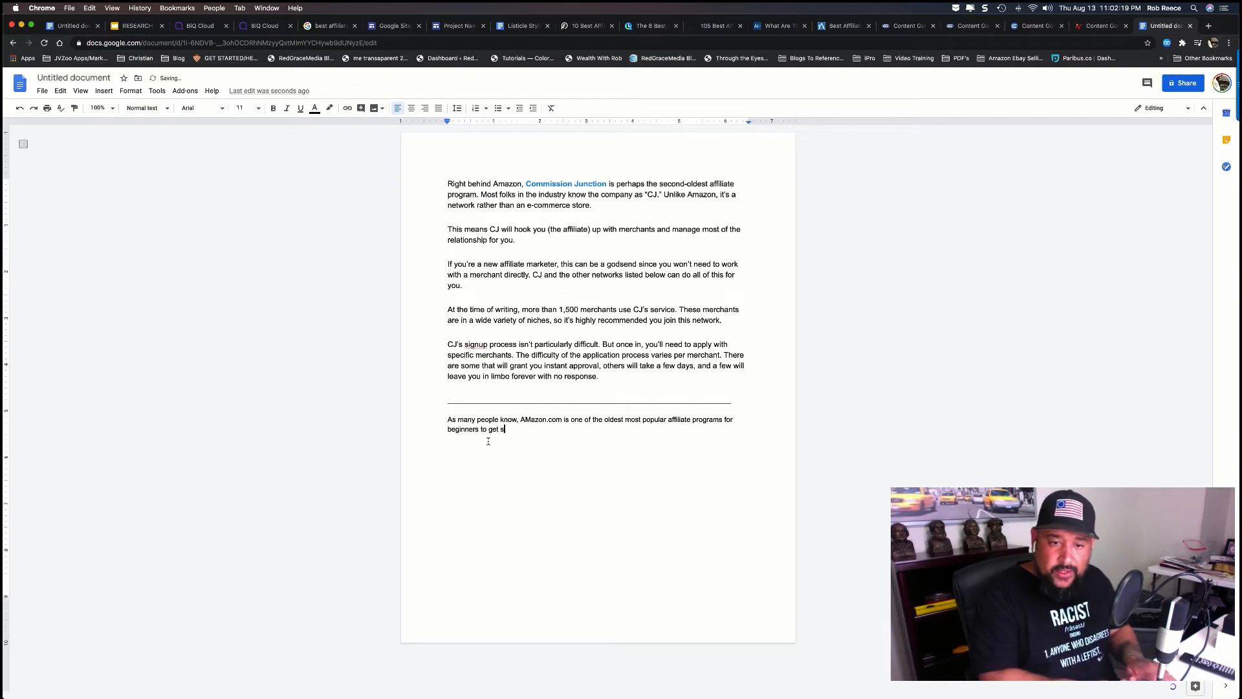
pyautogui.write('tarted wui')
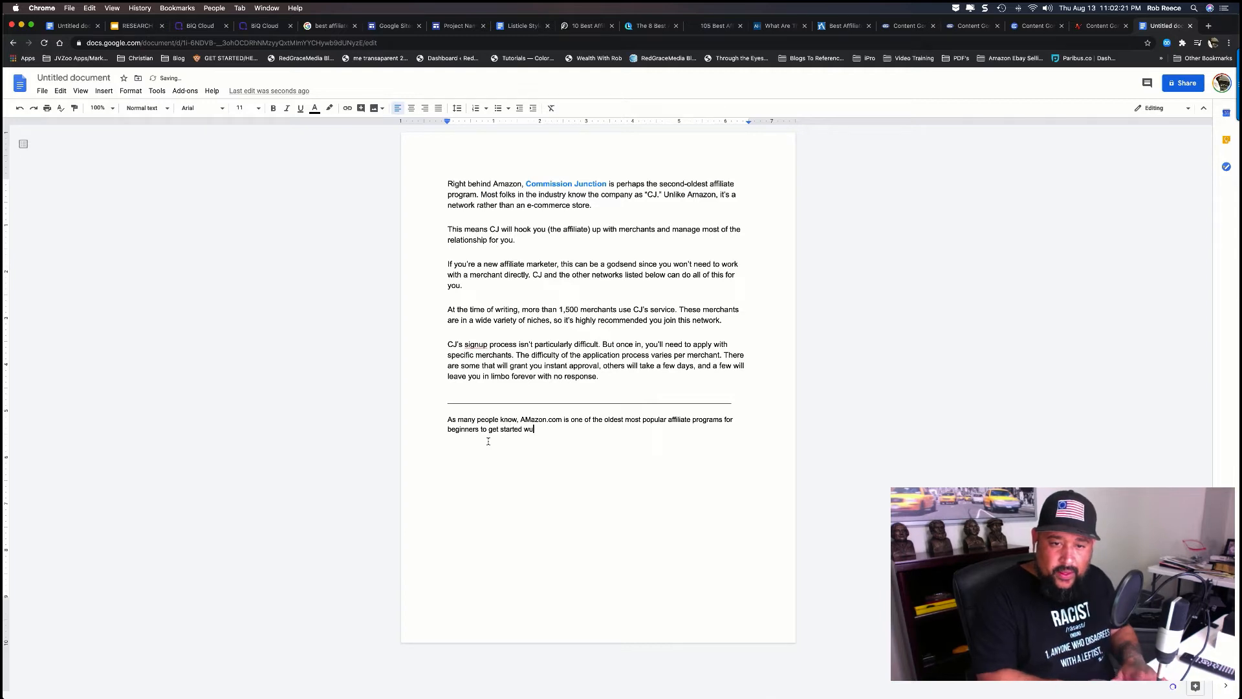
pyautogui.press('BackSpace')
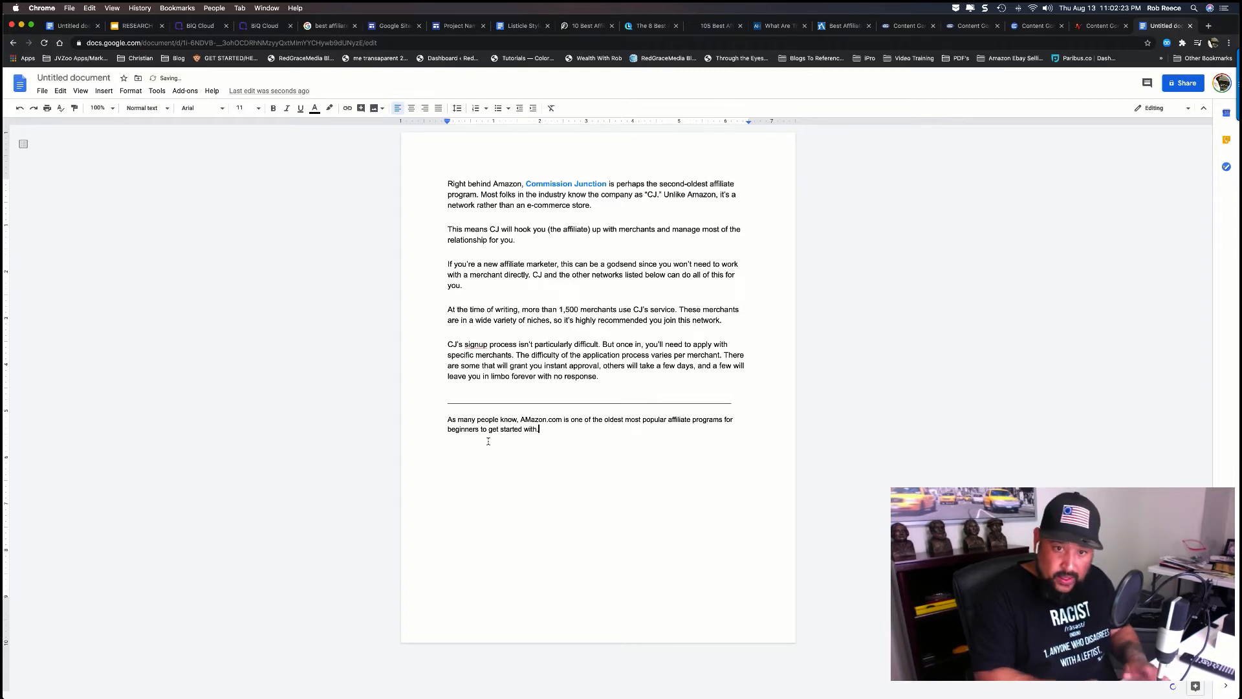
# Finish the rewritten sentence with "with, but commission junction comes in a close second.".
pyautogui.write('ith. But COmm')
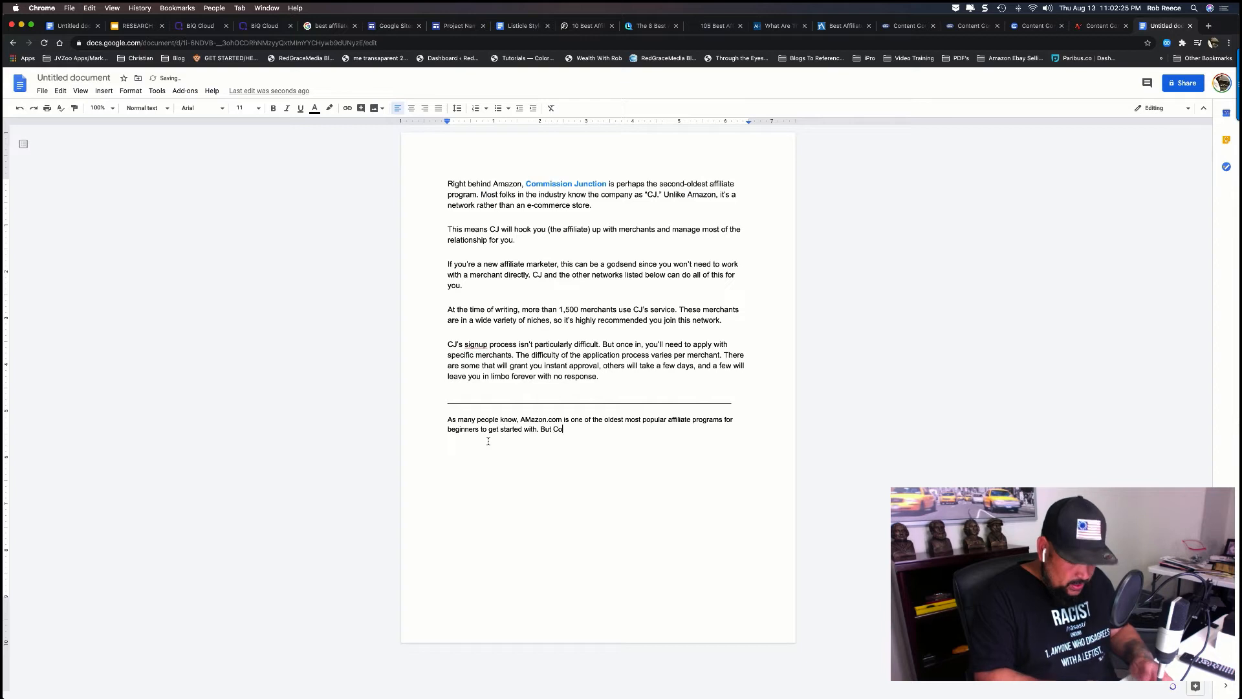
pyautogui.press('BackSpace')
pyautogui.press('BackSpace')
pyautogui.press('BackSpace')
pyautogui.press('BackSpace')
pyautogui.press('BackSpace')
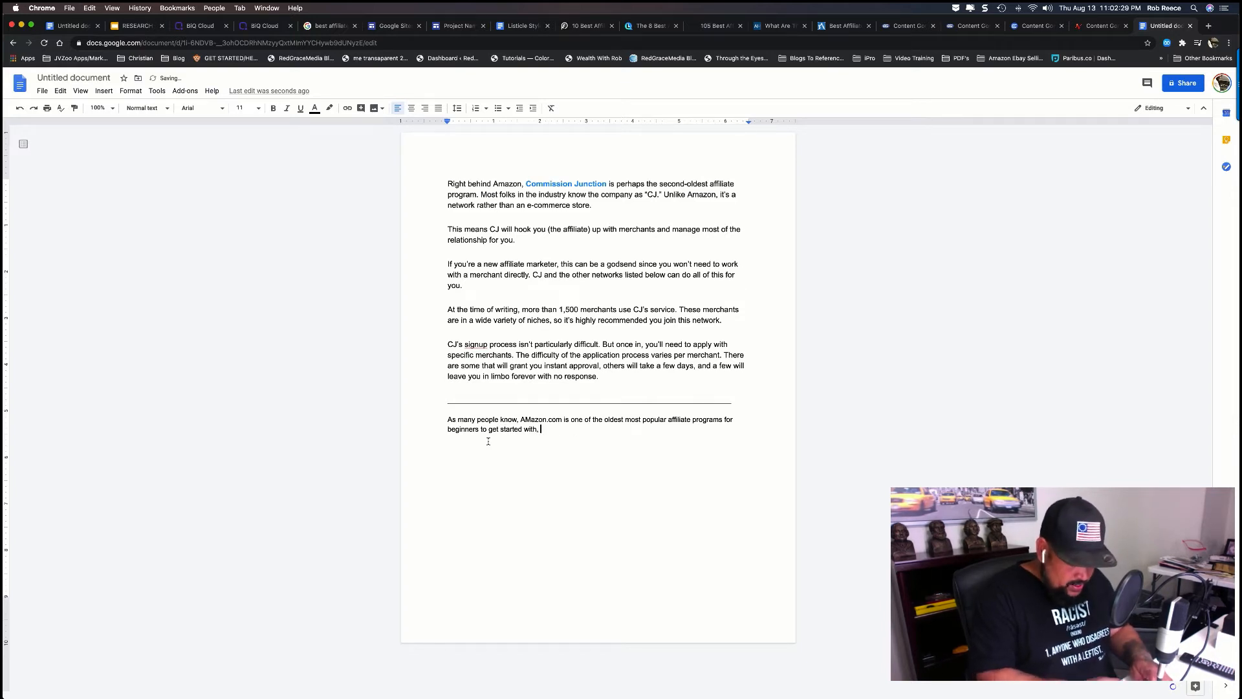
pyautogui.write('but comm')
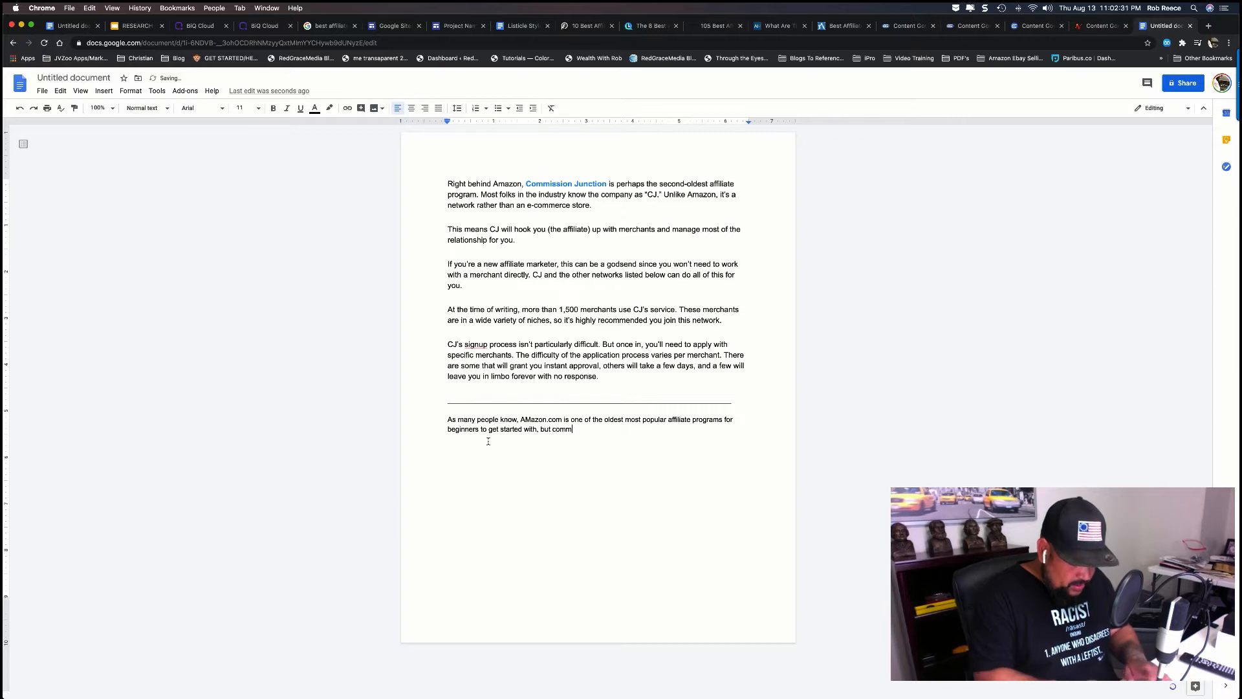
pyautogui.write('ission jun')
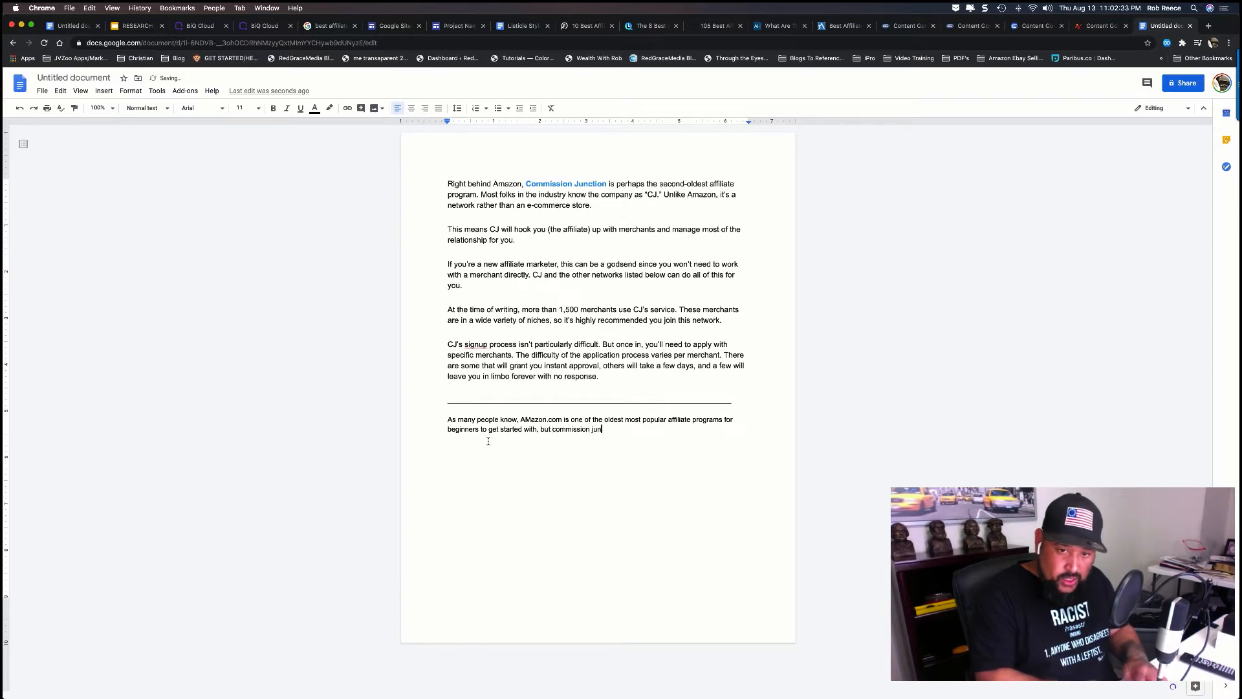
pyautogui.write('ction comes')
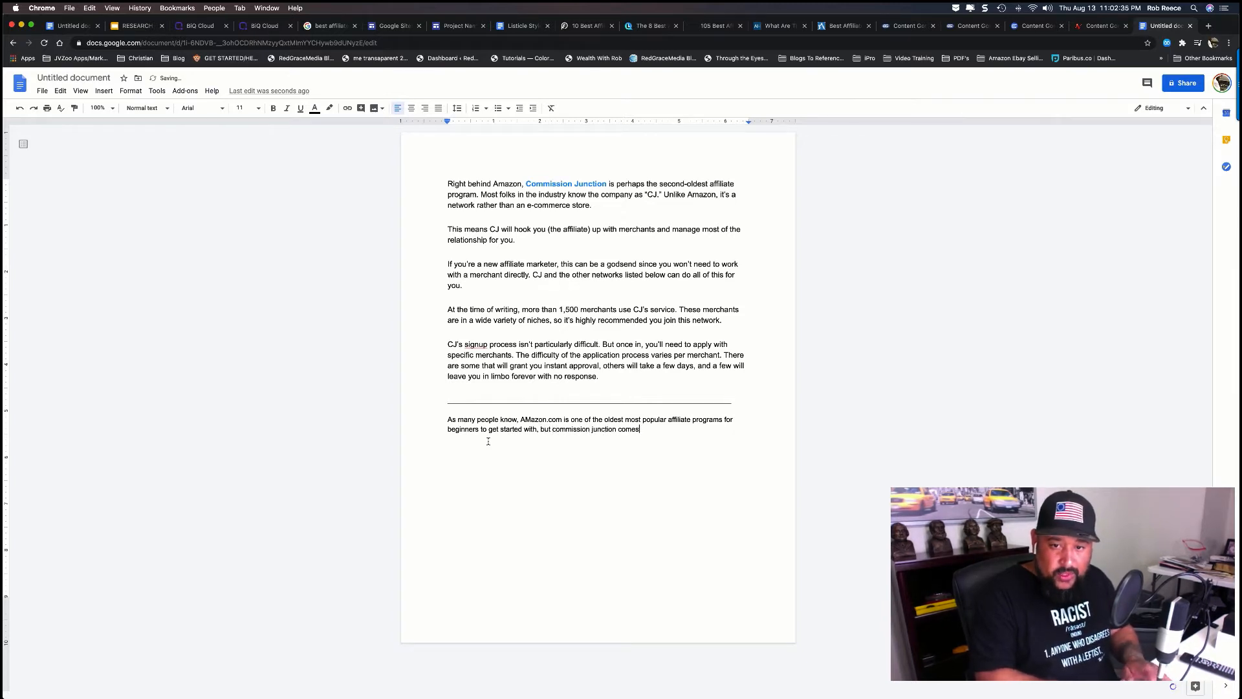
pyautogui.write(' in a  close')
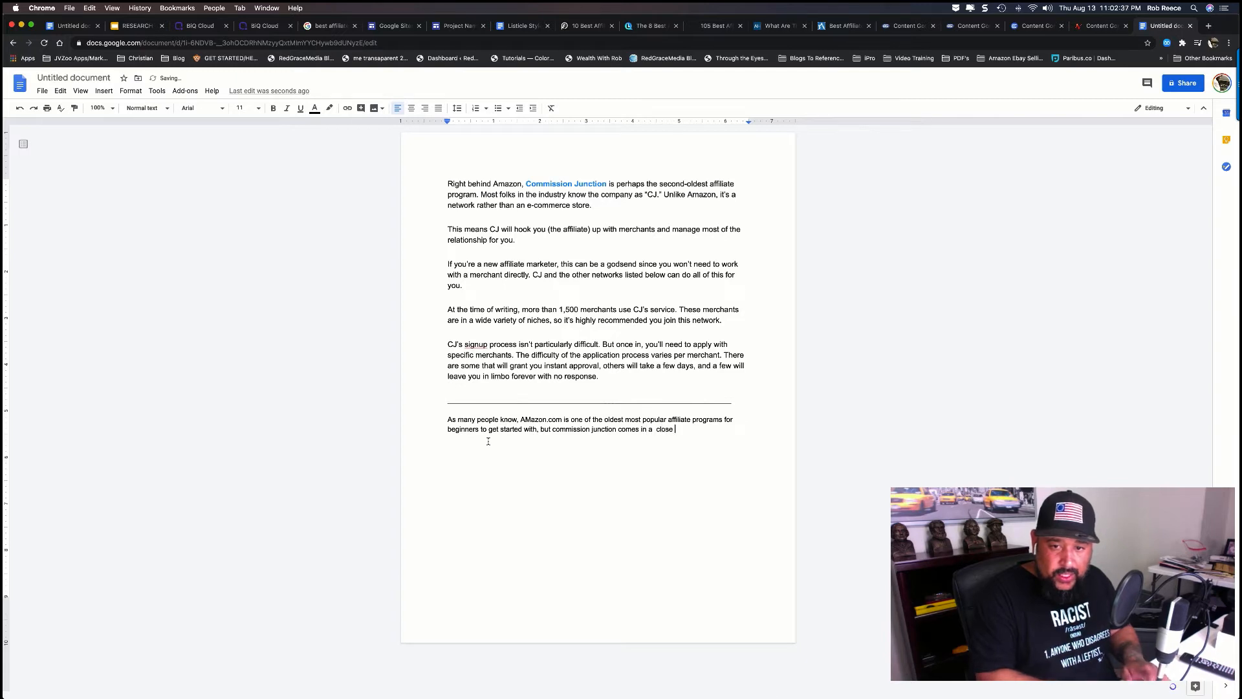
pyautogui.write(' secong')
pyautogui.press('BackSpace')
pyautogui.write('d.')
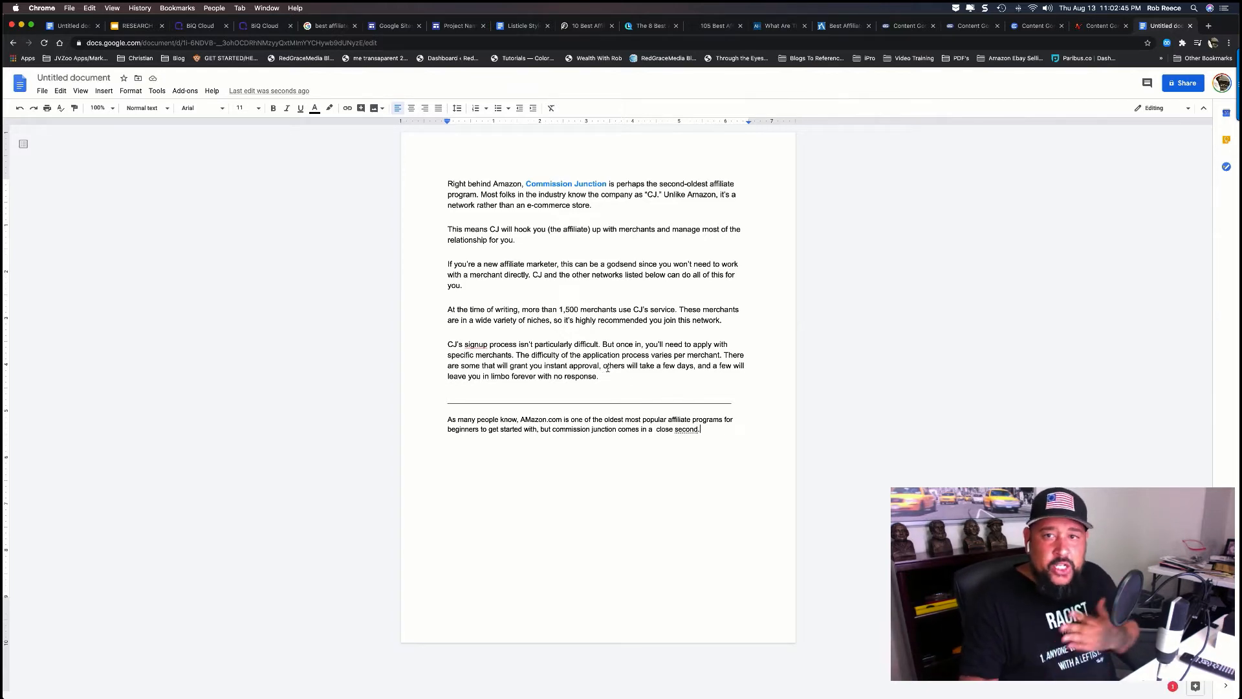
# Review how the 8-best, 105-best and AuthorityHacker articles present their affiliate program entries.
pyautogui.click(663, 27)
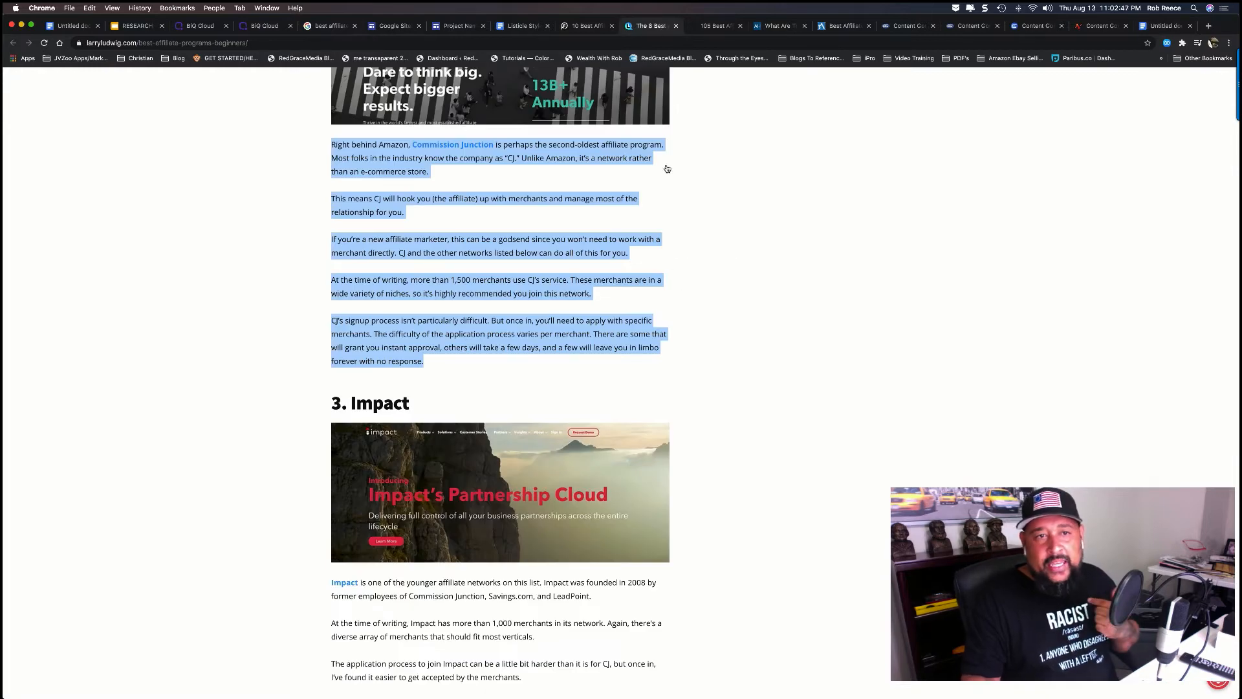
pyautogui.scroll(-5, 675, 221)
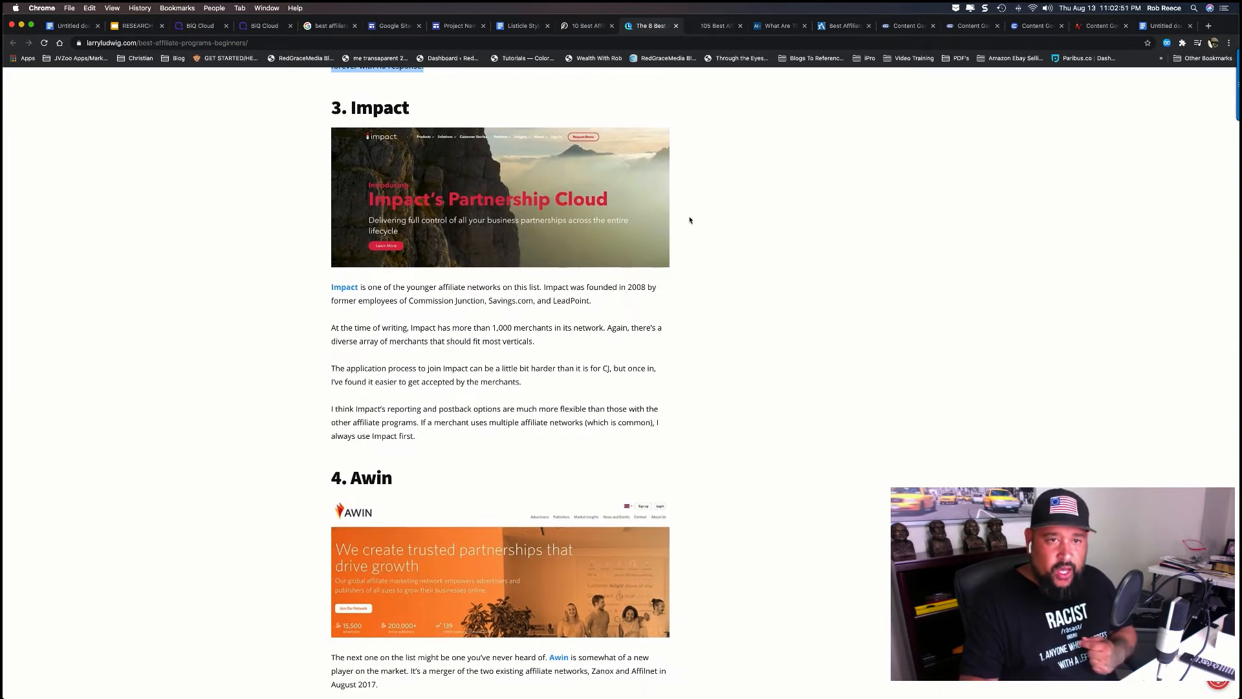
pyautogui.scroll(-5, 673, 272)
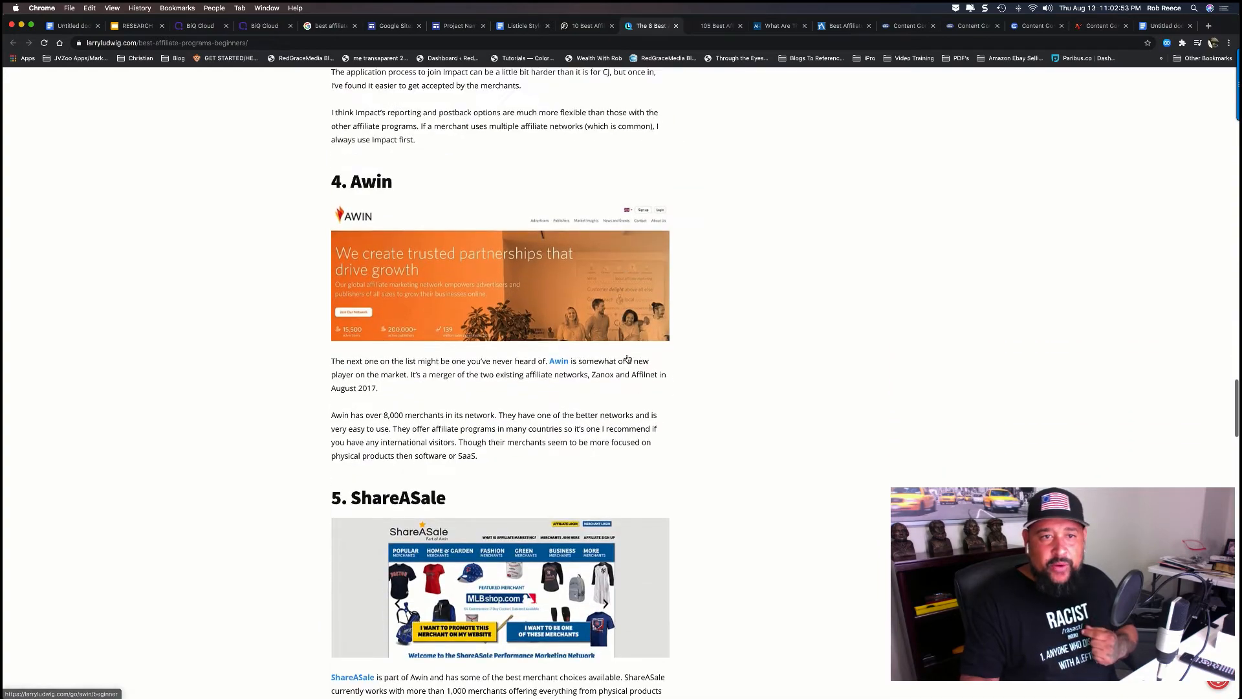
pyautogui.scroll(4, 630, 356)
pyautogui.hotkey('ctrl', 'Tab')
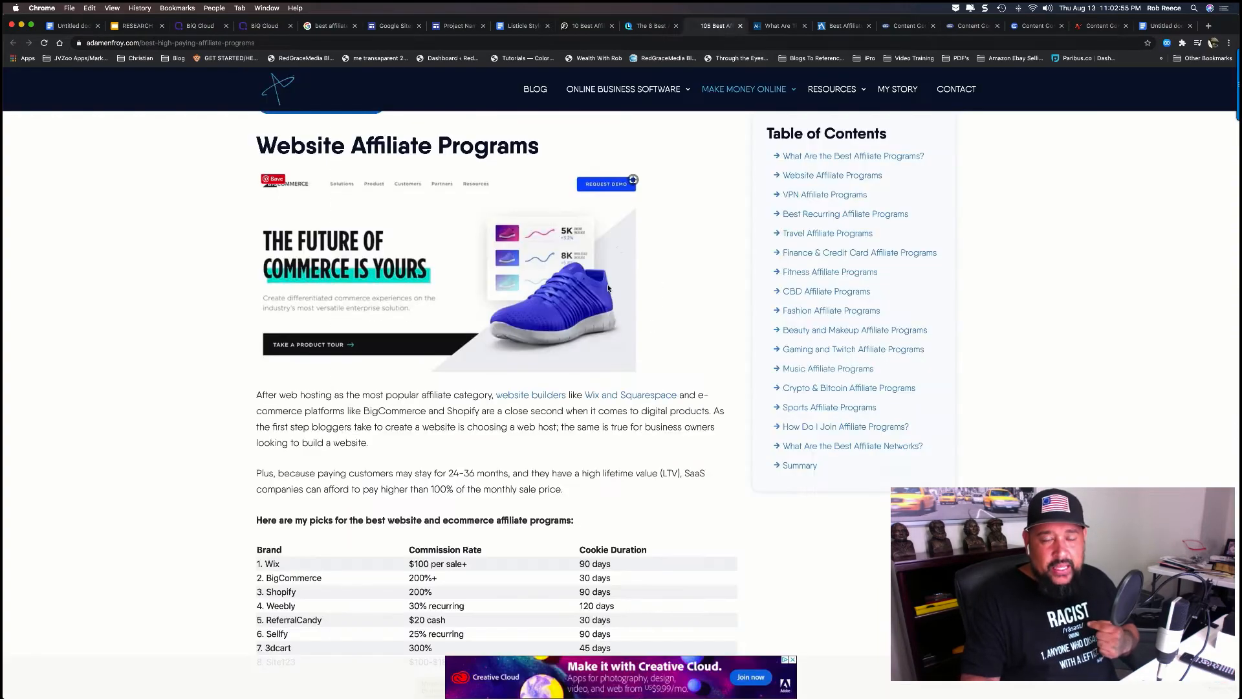
pyautogui.scroll(-10, 609, 288)
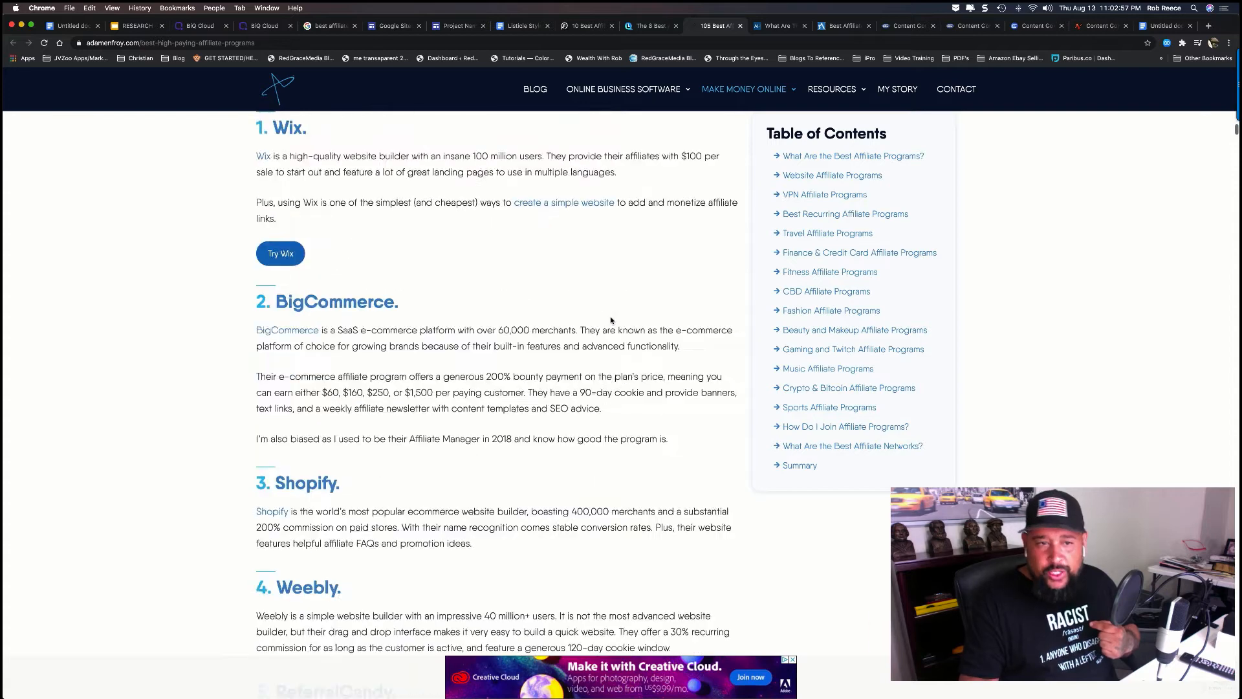
pyautogui.scroll(-6, 611, 319)
pyautogui.click(781, 29)
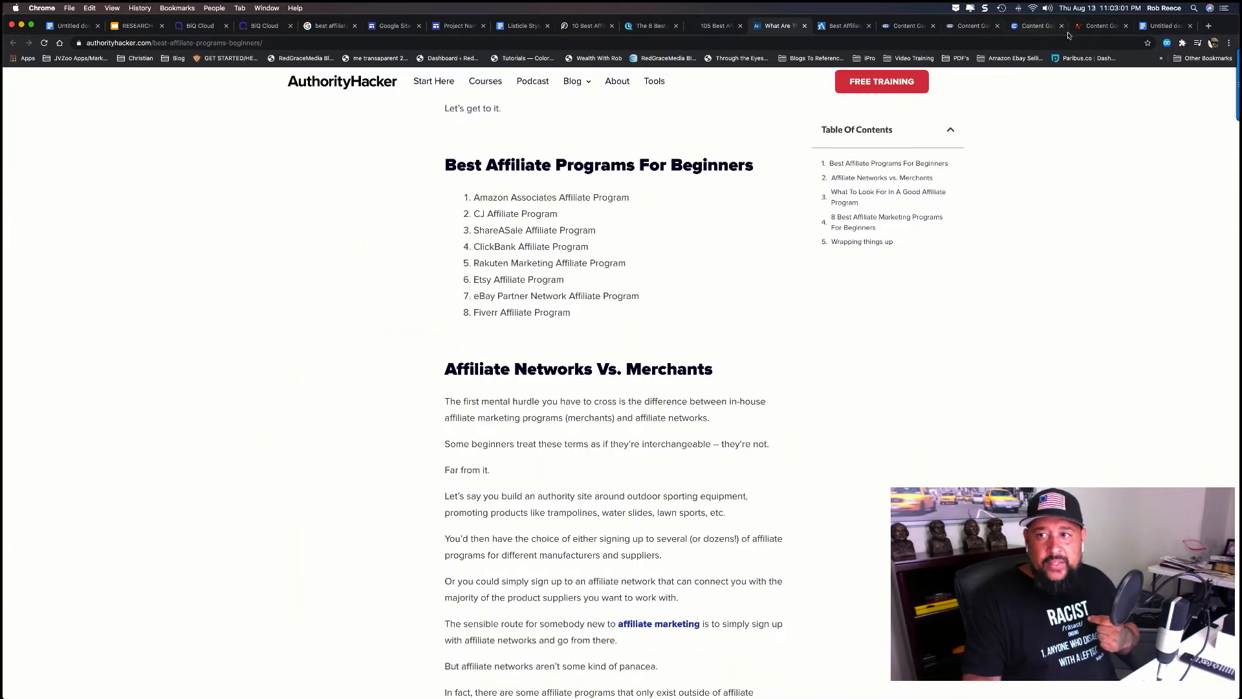
# Highlight the rewritten sentence in the Google Docs document, and revisit the Article Rewriter outline and the 10-best and 8-best articles.
pyautogui.click(1154, 28)
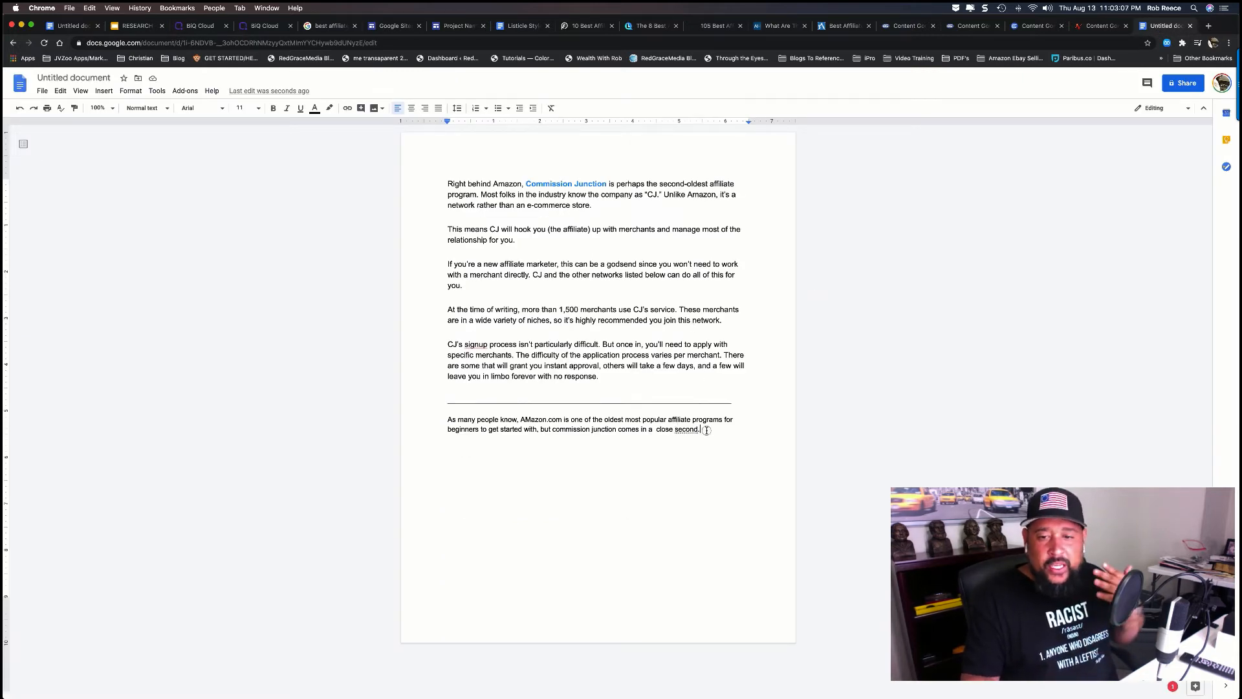
pyautogui.moveTo(706, 431); pyautogui.dragTo(477, 406)
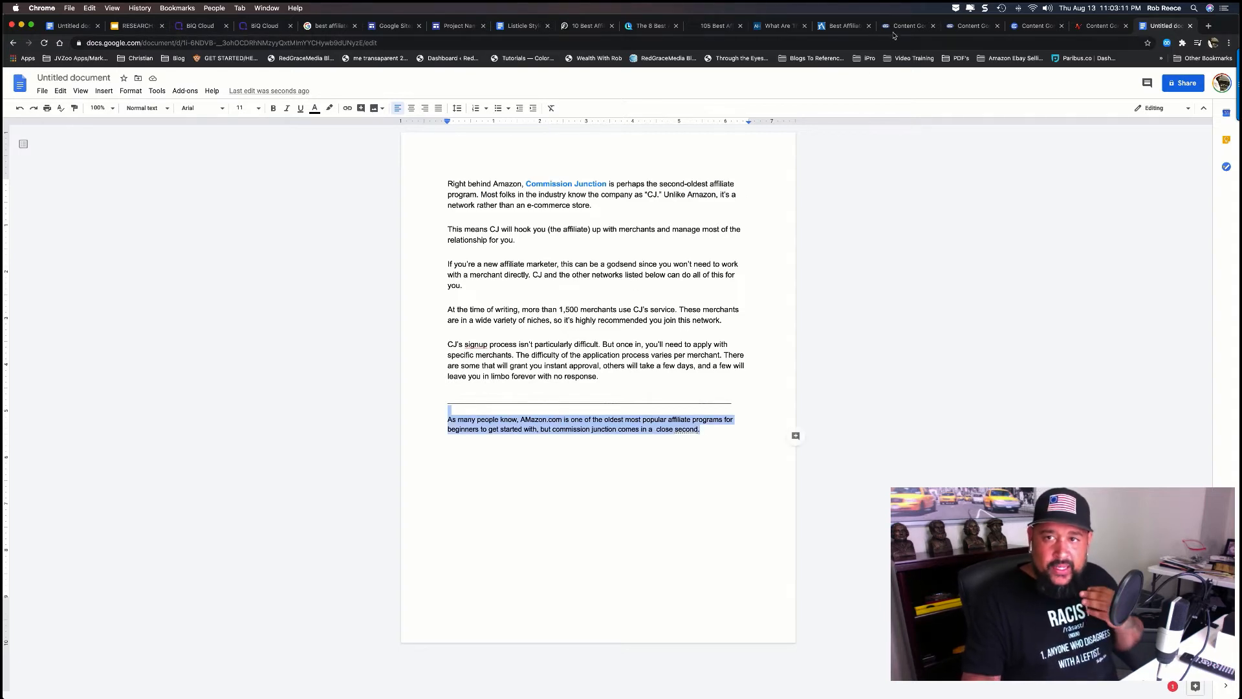
pyautogui.click(964, 27)
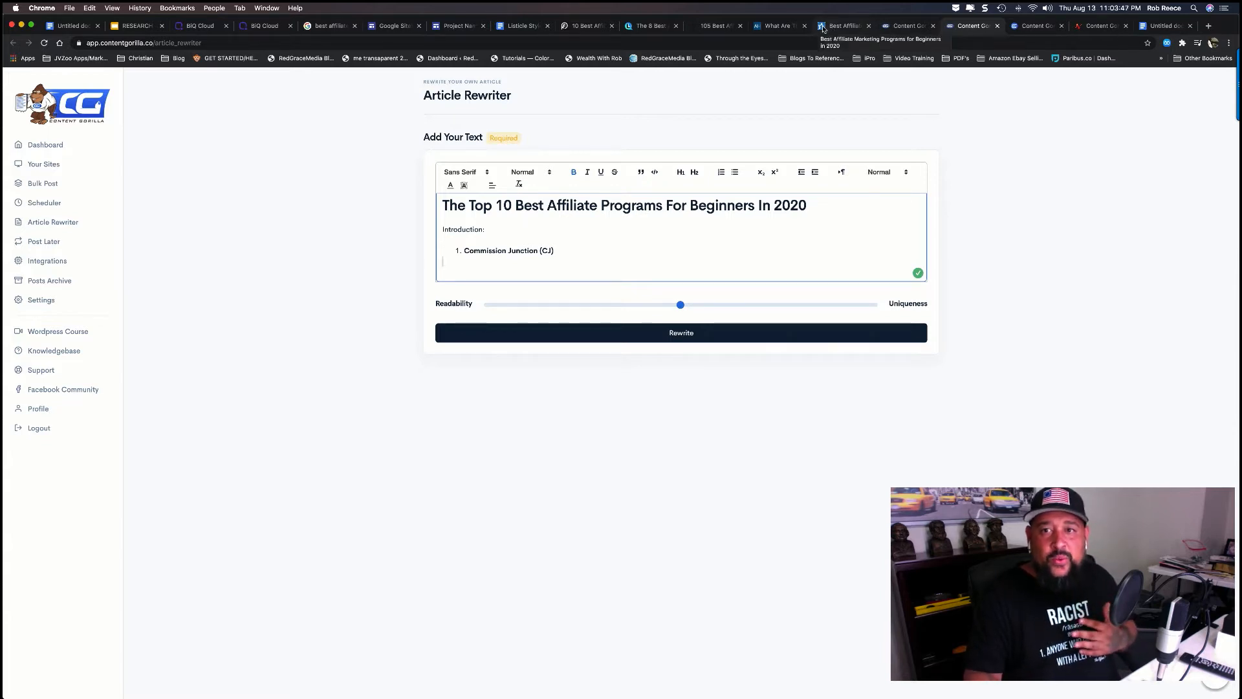
pyautogui.click(567, 29)
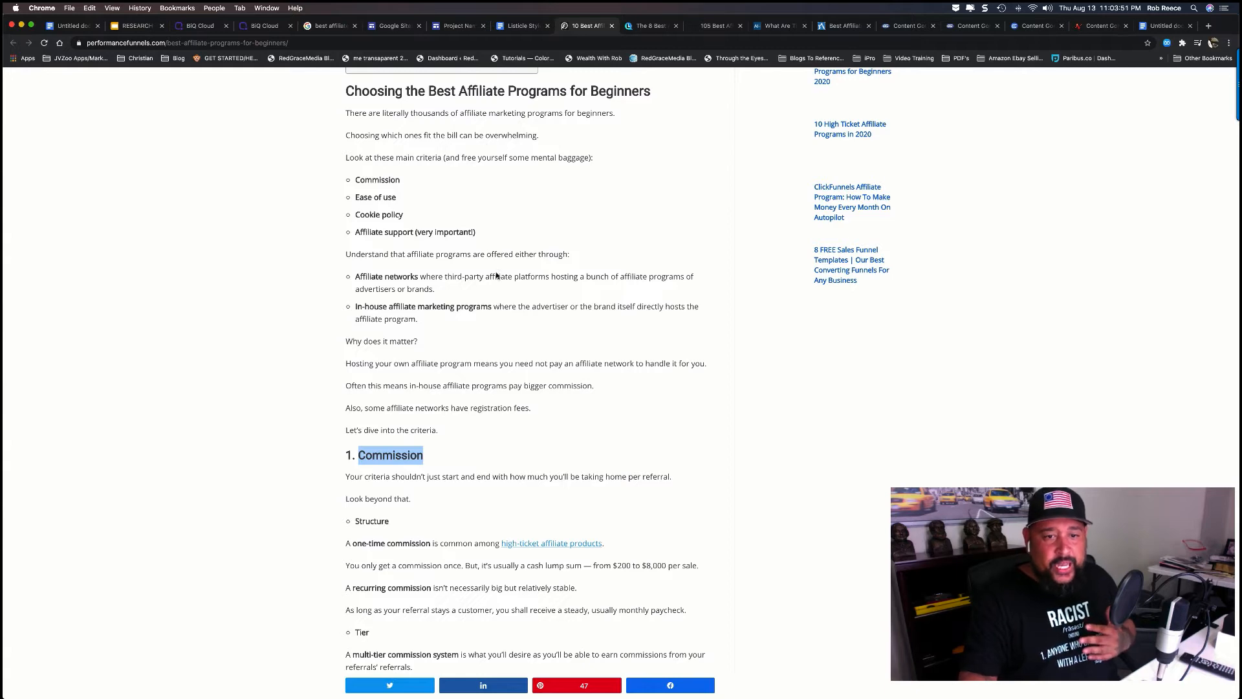
pyautogui.click(649, 28)
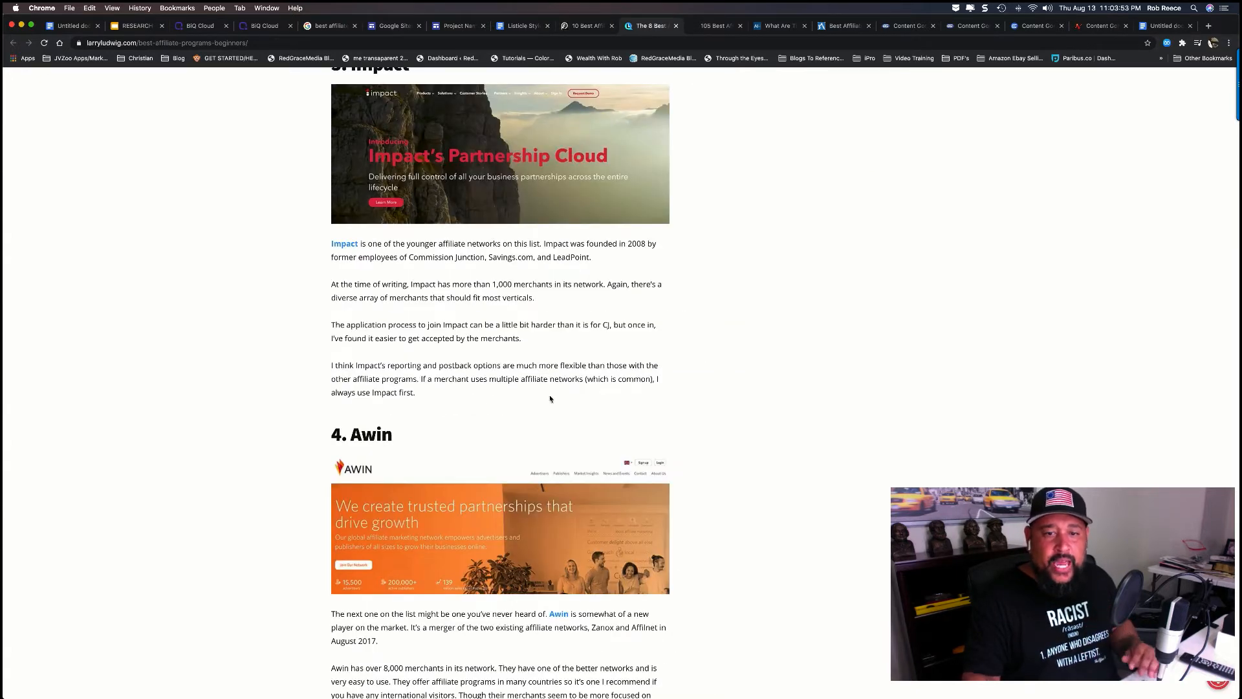
pyautogui.scroll(3, 629, 381)
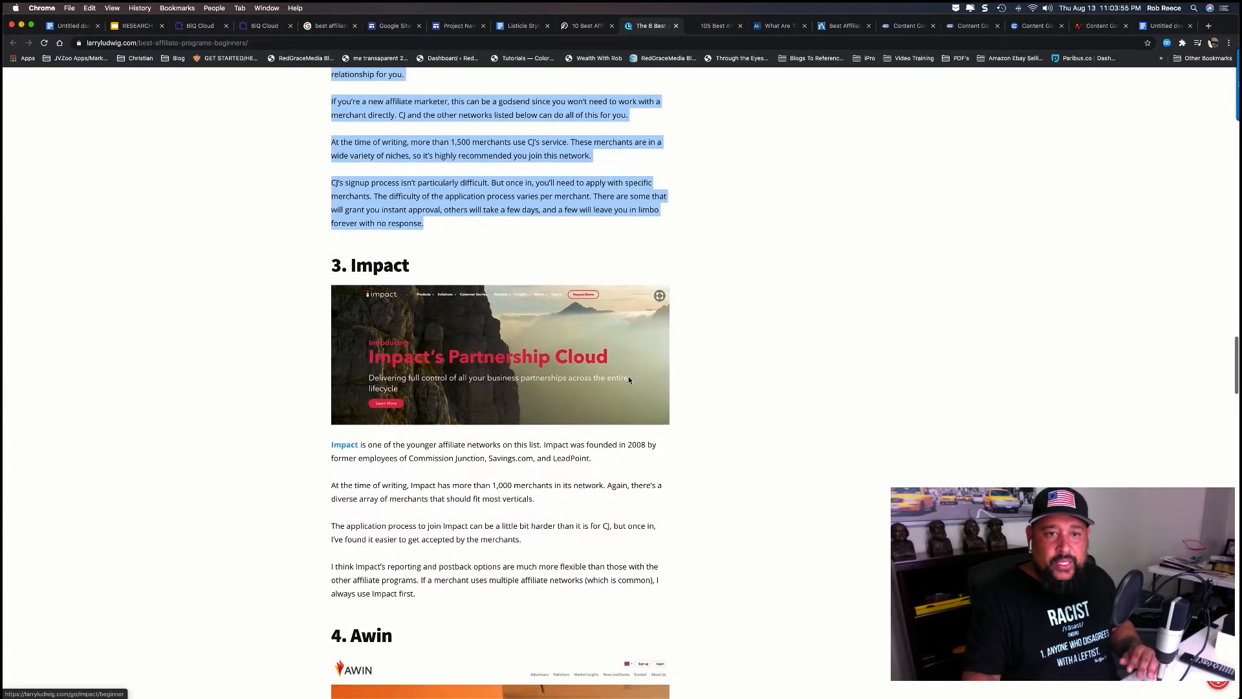
pyautogui.scroll(2, 629, 380)
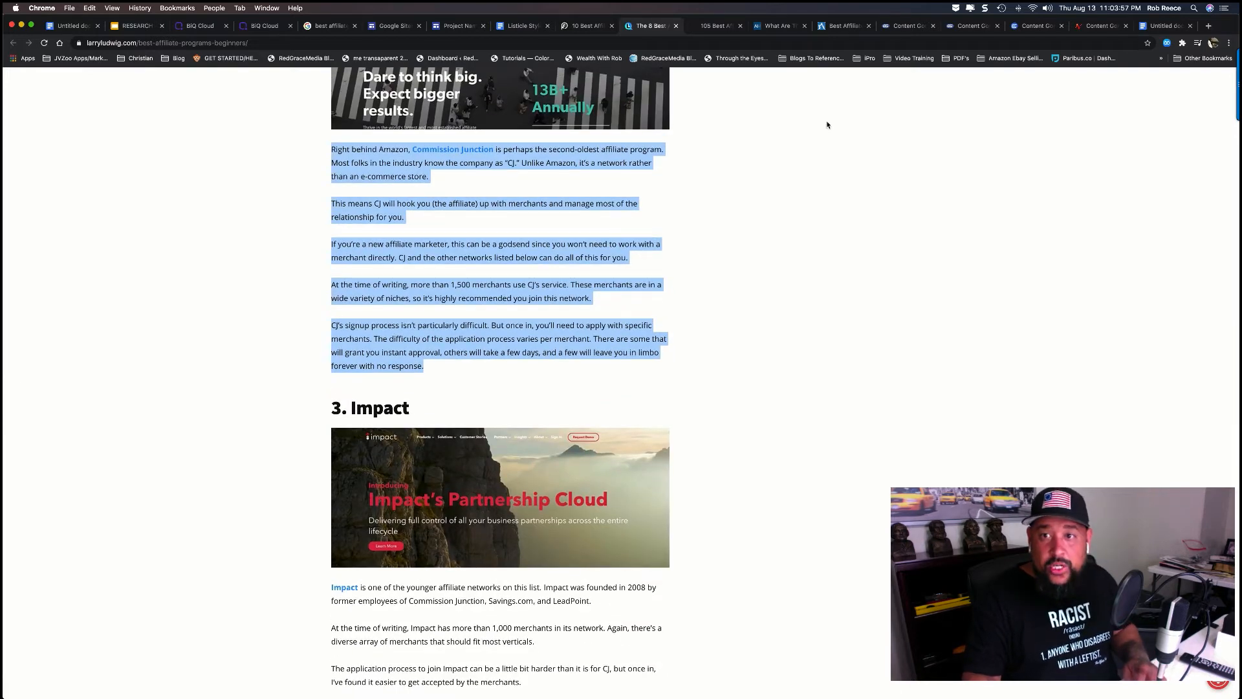
pyautogui.click(907, 26)
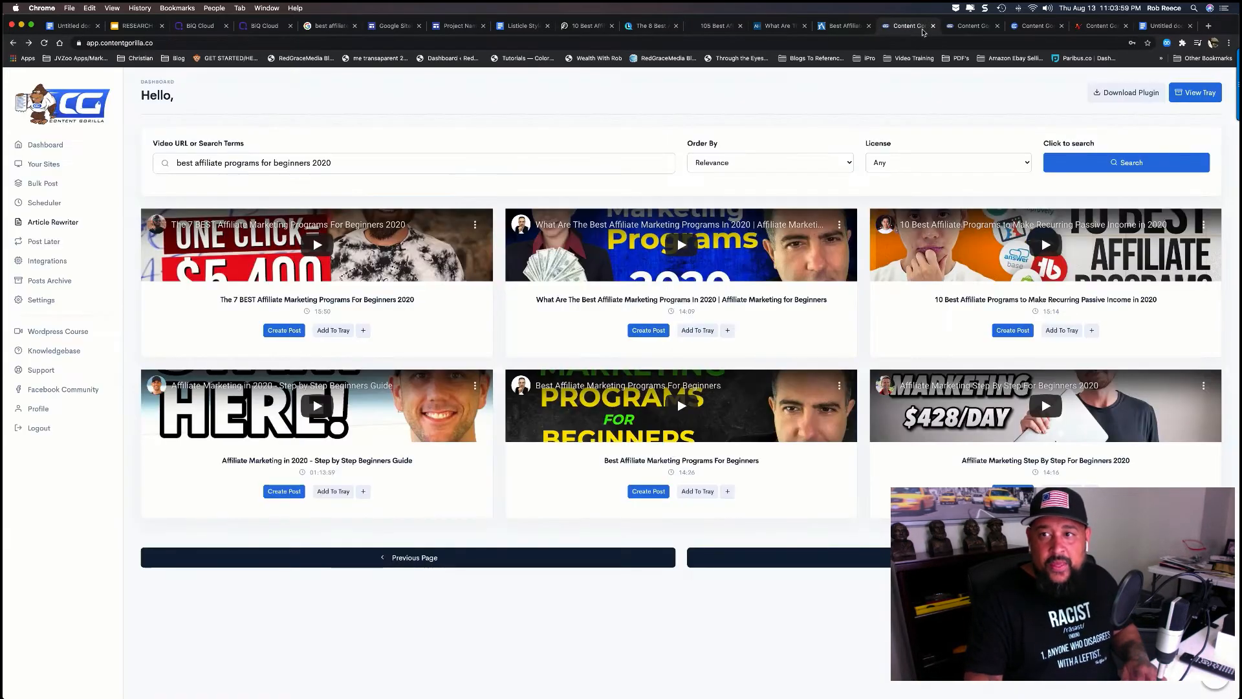
# Insert the competitor's Commission Junction description below the Commission Junction (CJ) heading in the Article Rewriter, separated by a blank line.
pyautogui.click(967, 28)
pyautogui.click(508, 273)
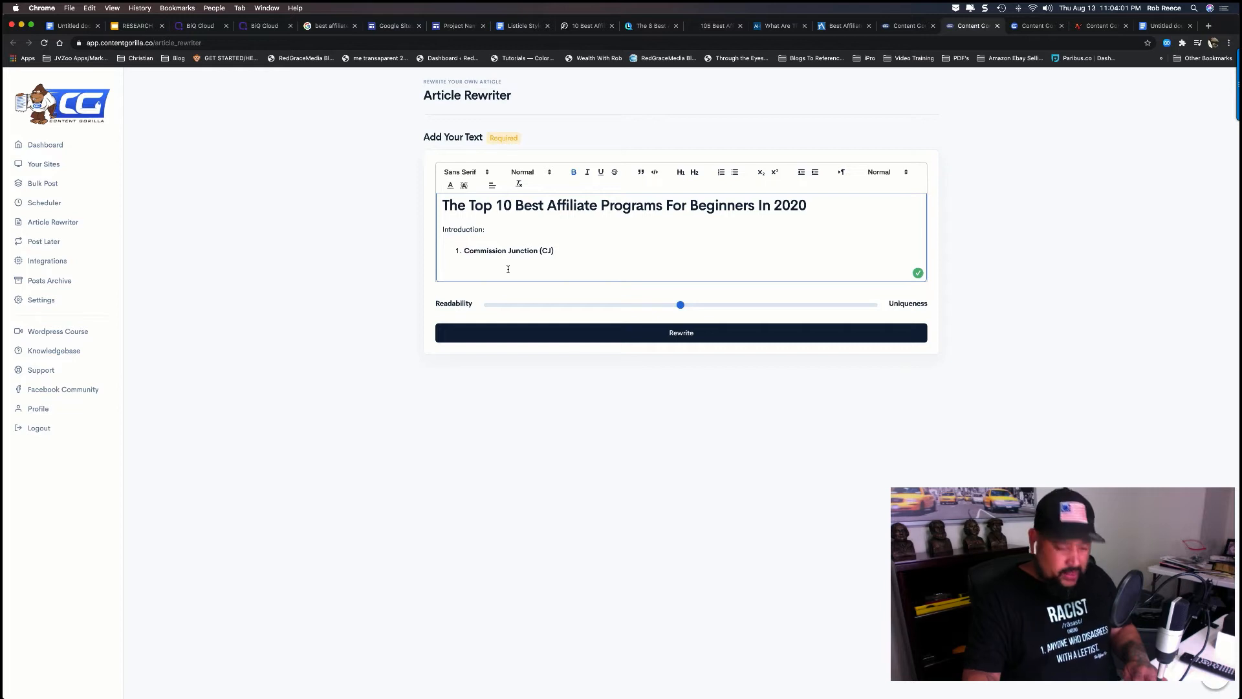
pyautogui.write('Right behind Amazon, Commission Junction is perhaps the second-oldest affiliate program. Most folks in the industry know the company as "CJ." Unlike Amazon, it’s a network rather than an e-commerce store. This means CJ will hook you (the affiliate) up with merchants and manage most of the relationship for you. If you’re a new affiliate marketer, this can be a godsend since you won’t need to work with a merchant directly. CJ and the other networks listed below can do all of this for you. At the time of writing, more than 1,500 merchants use CJ’s service. These merchants are in a wide variety of niches, so it’s highly recommended you join this network. CJ’s signup process isn’t particularly difficult. But once in, you’ll need to apply with specific merchants. The difficulty of the application process varies per merchant. There are some that will grant you instant approval, others will take a few days, and a few will leave you in limbo forever with no response.')
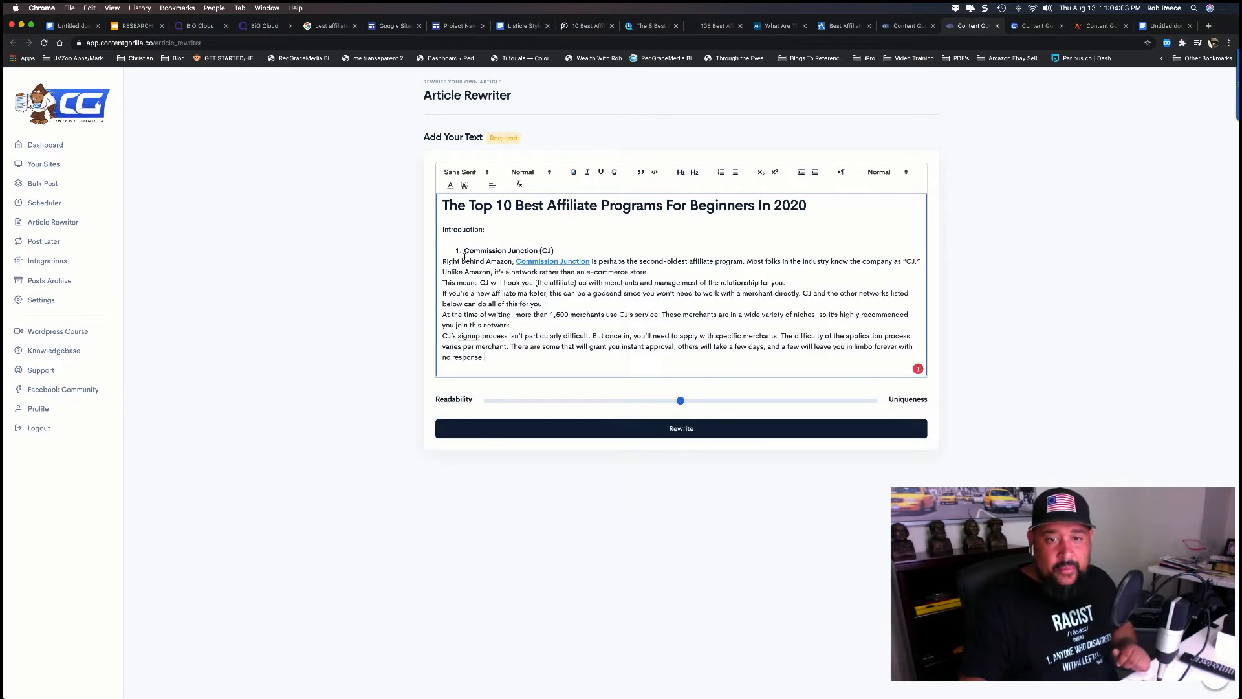
pyautogui.click(442, 260)
pyautogui.press('Return')
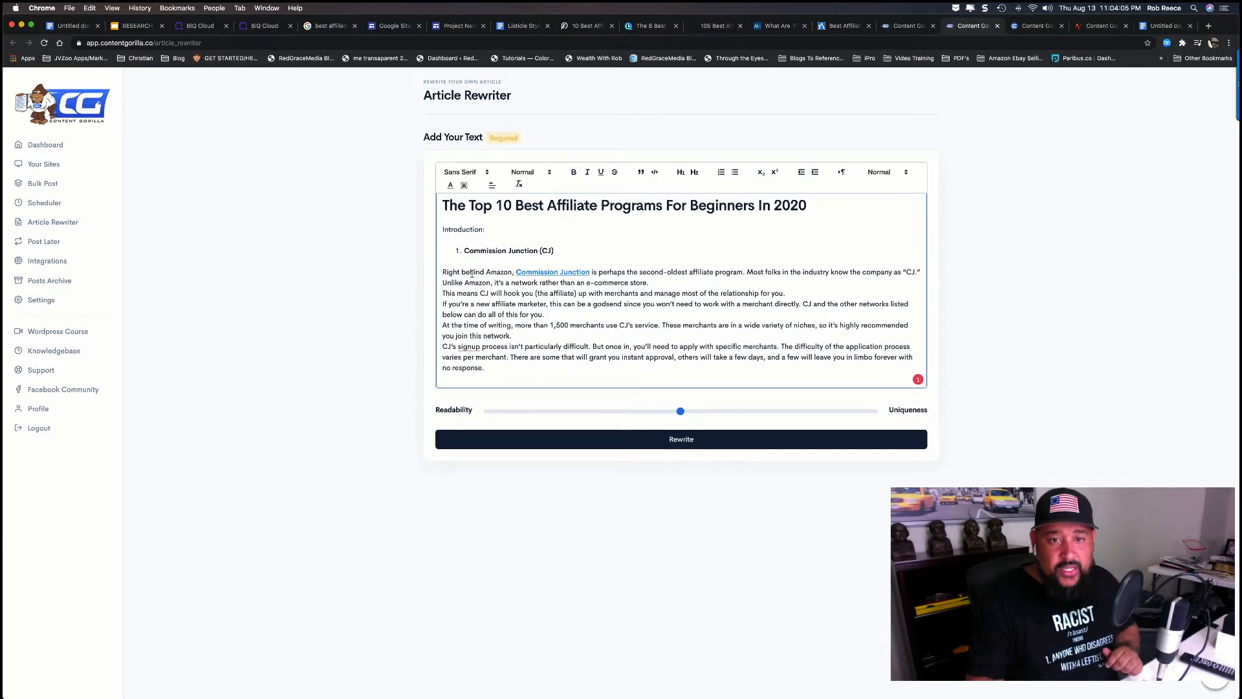
# Rewrite the article outline together with its Commission Junction section and dismiss the completion notice.
pyautogui.moveTo(515, 369); pyautogui.dragTo(433, 204)
pyautogui.click(455, 239)
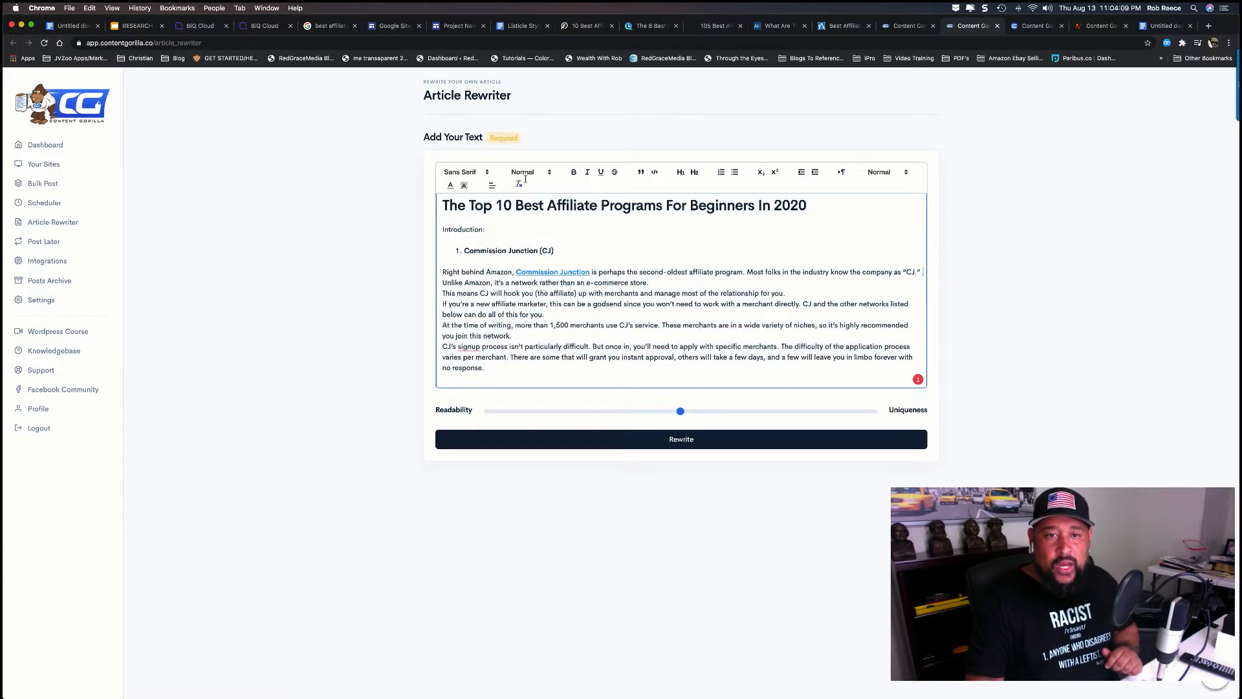
pyautogui.click(460, 136)
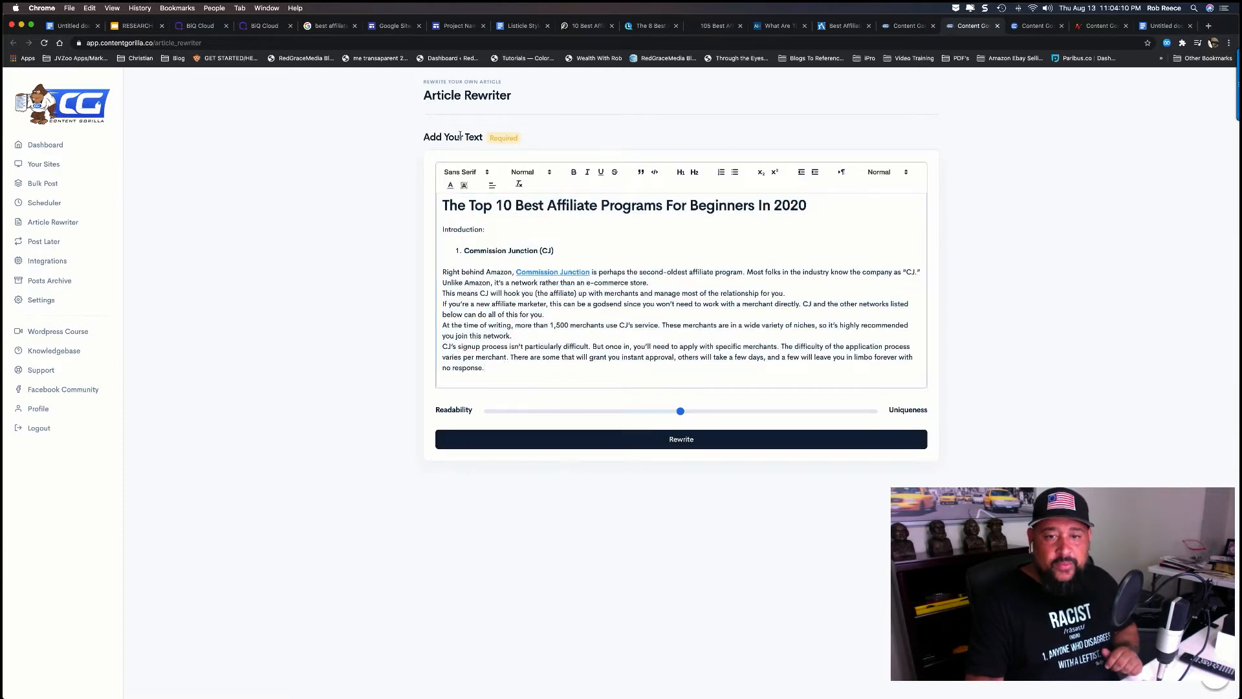
pyautogui.click(685, 444)
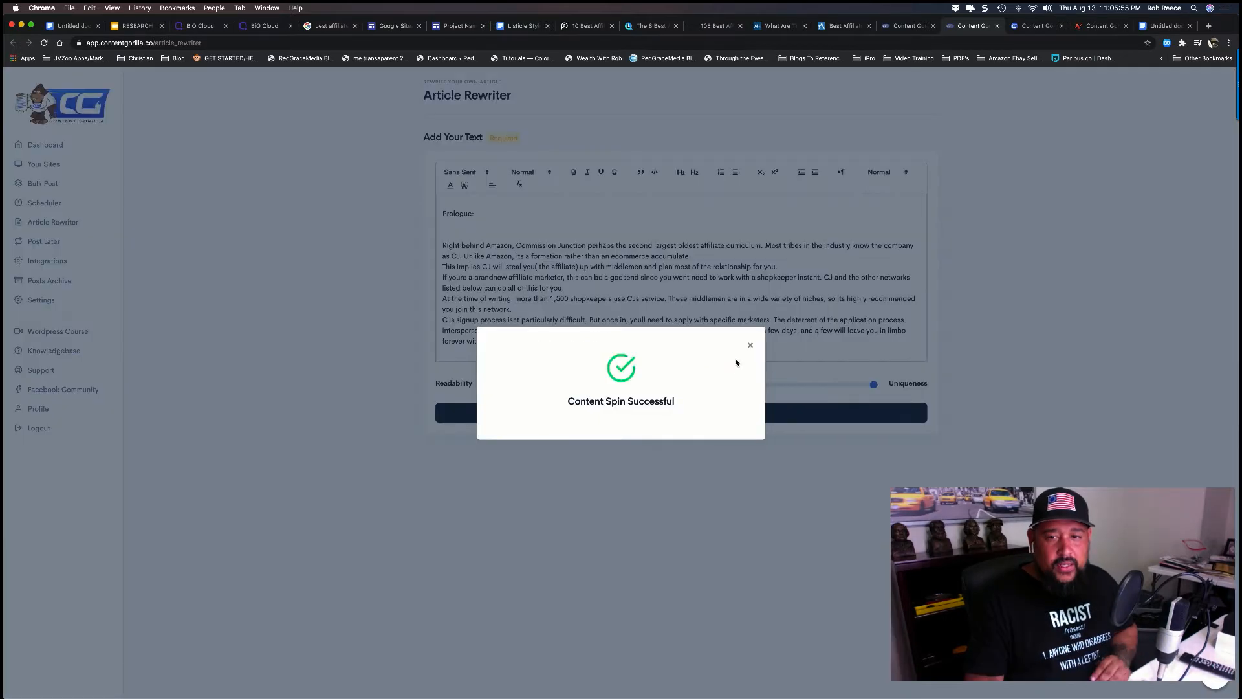
pyautogui.click(751, 348)
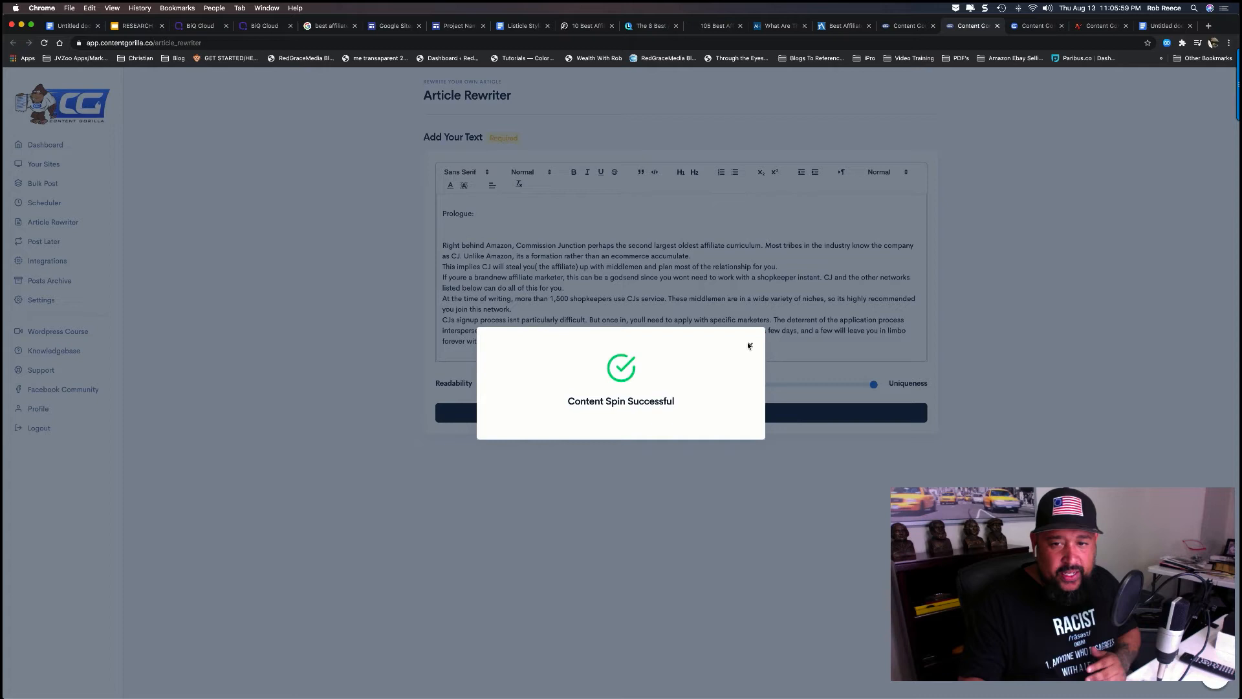
pyautogui.click(749, 345)
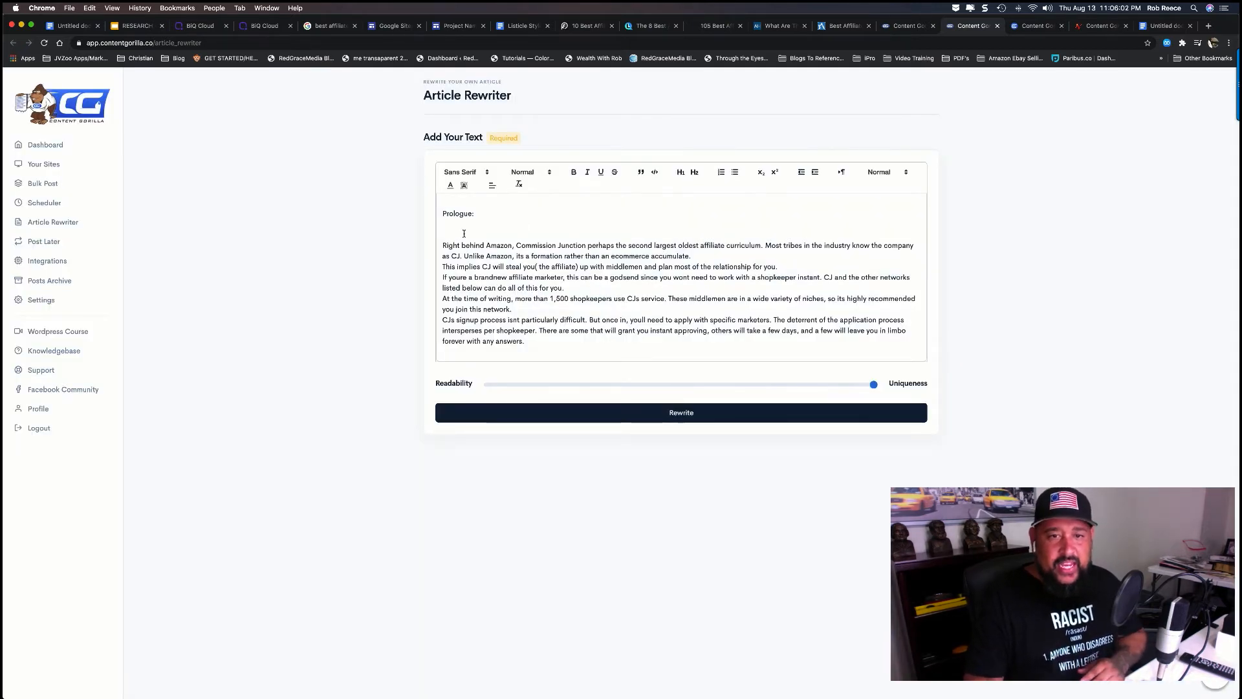
# Accept the grammar suggestion "the oldest" in the first sentence of the rewritten Commission Junction text.
pyautogui.moveTo(442, 245); pyautogui.dragTo(728, 253)
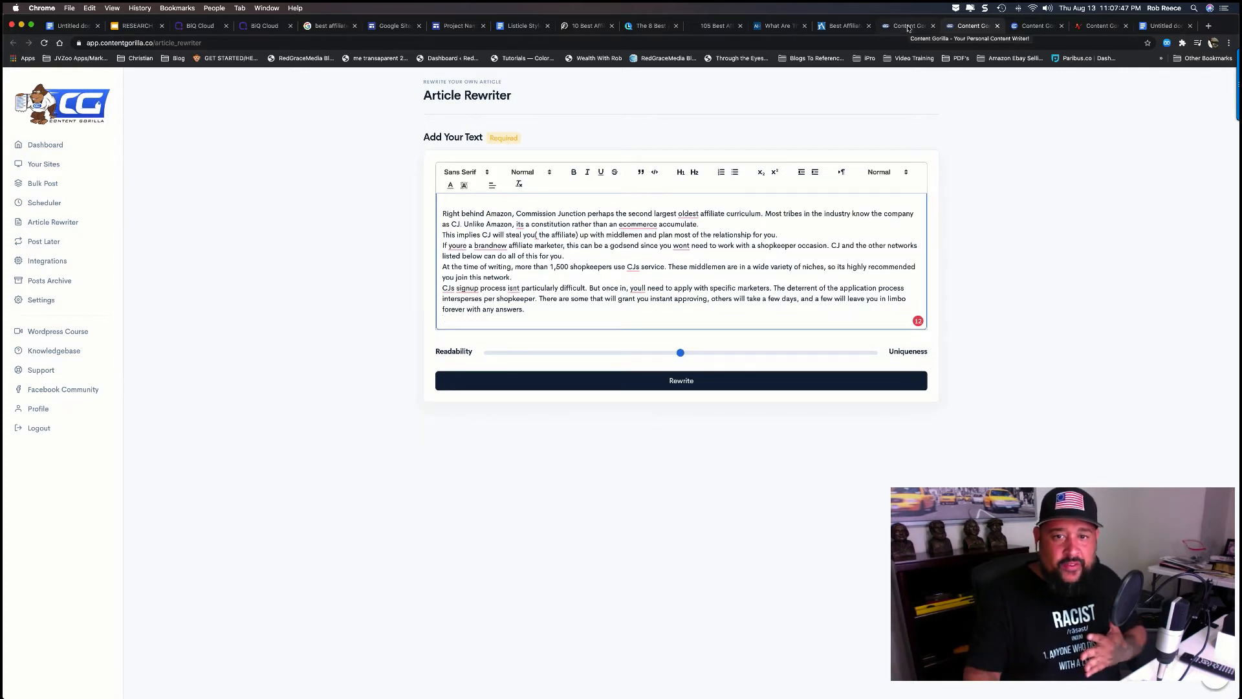
pyautogui.moveTo(698, 212)
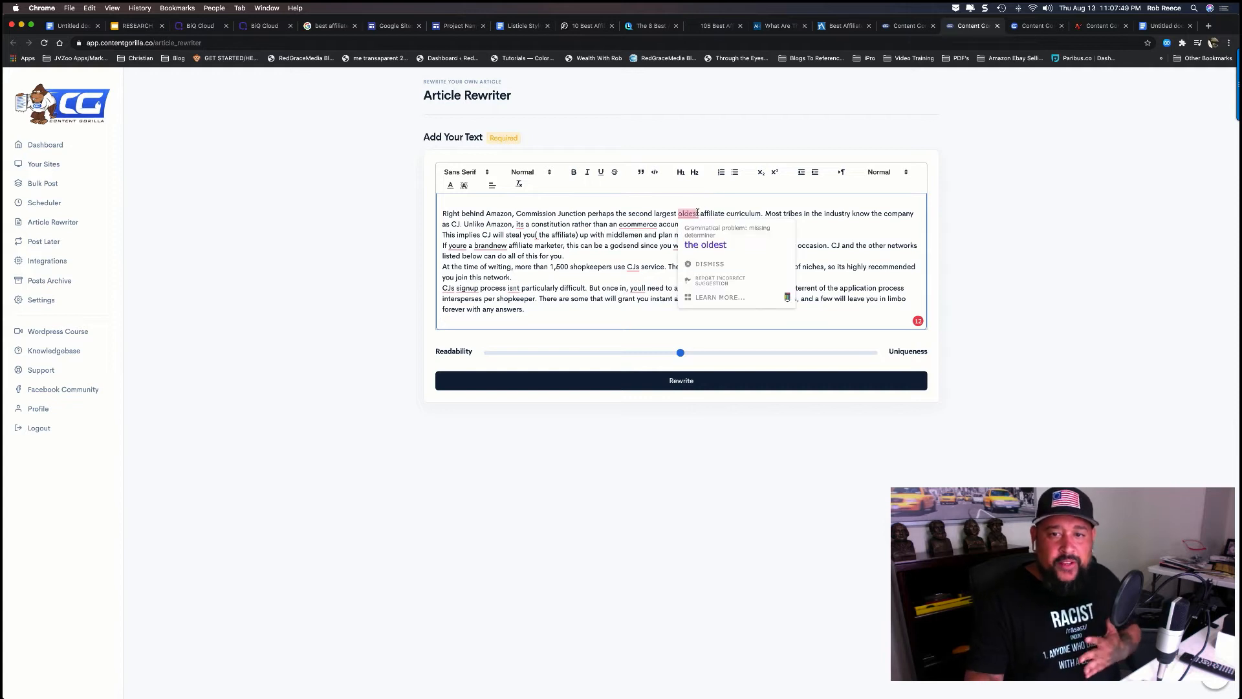
pyautogui.click(705, 245)
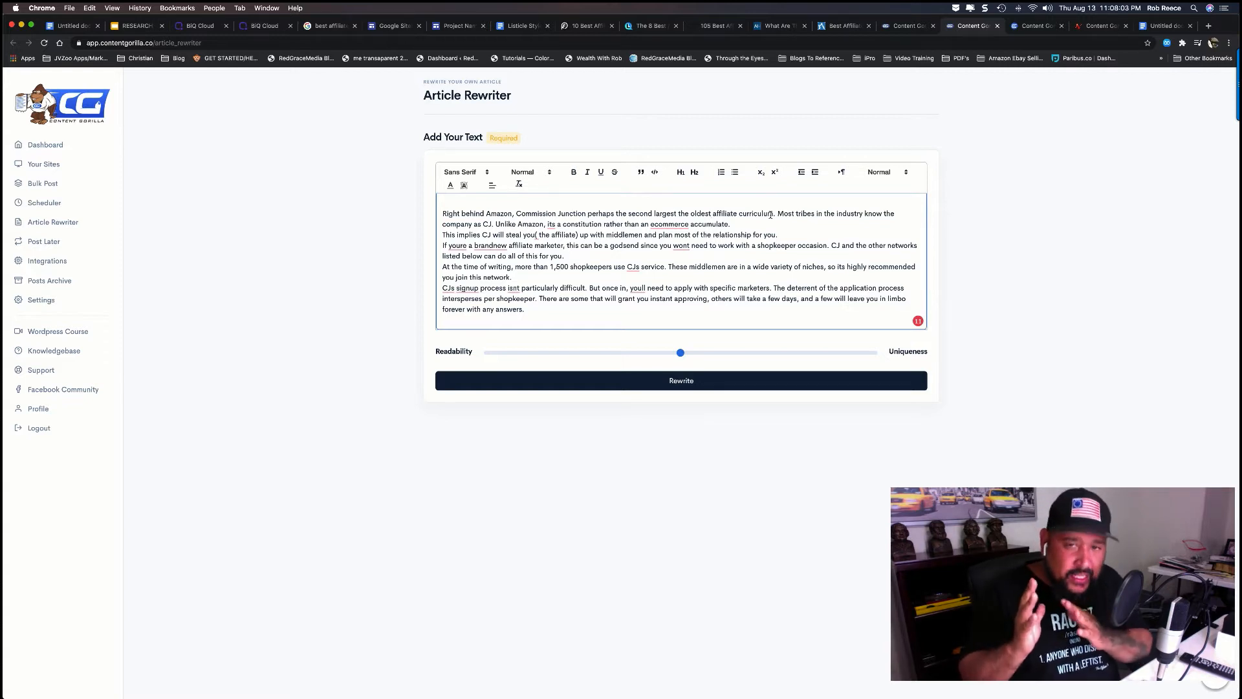
# Switch to Google Sites, open the recent Project site and look through its home page layout.
pyautogui.click(379, 28)
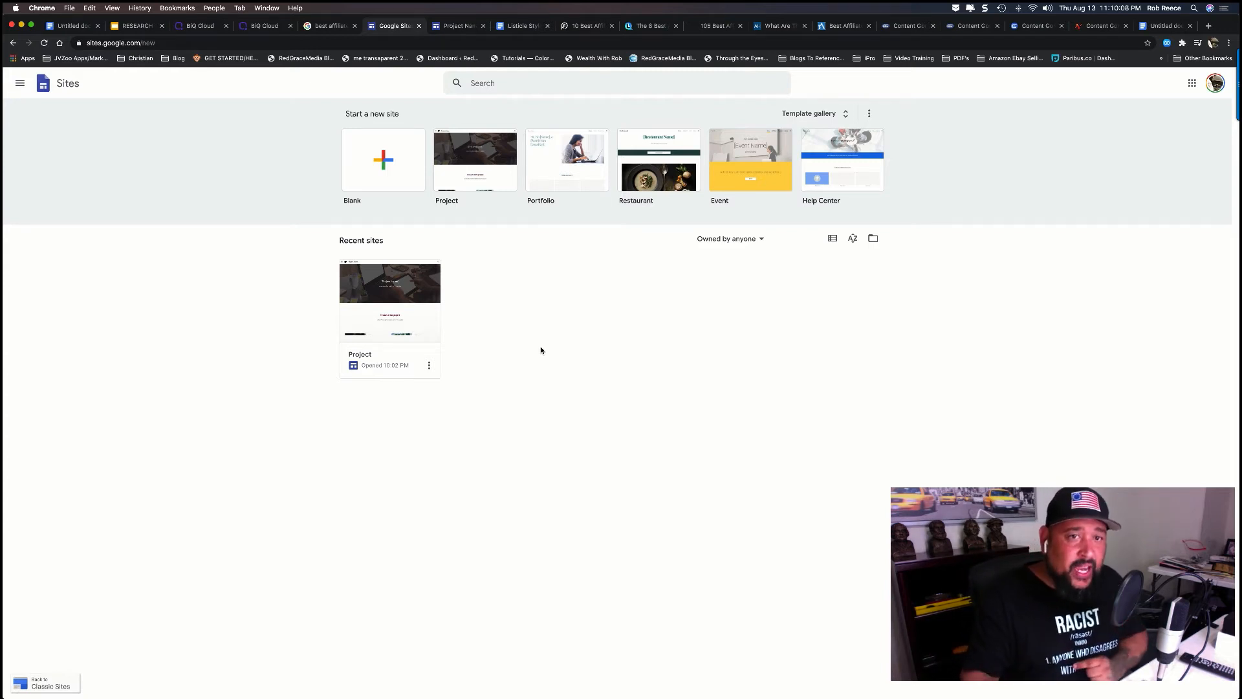
pyautogui.click(420, 294)
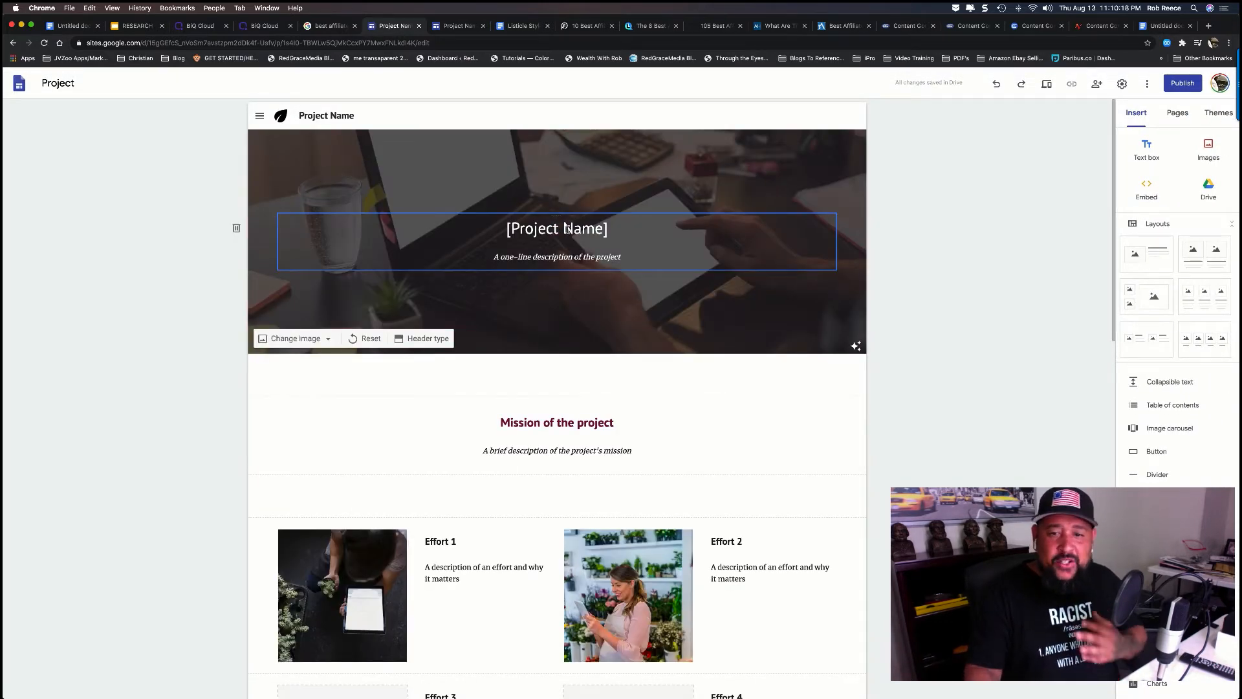
pyautogui.scroll(-10, 635, 389)
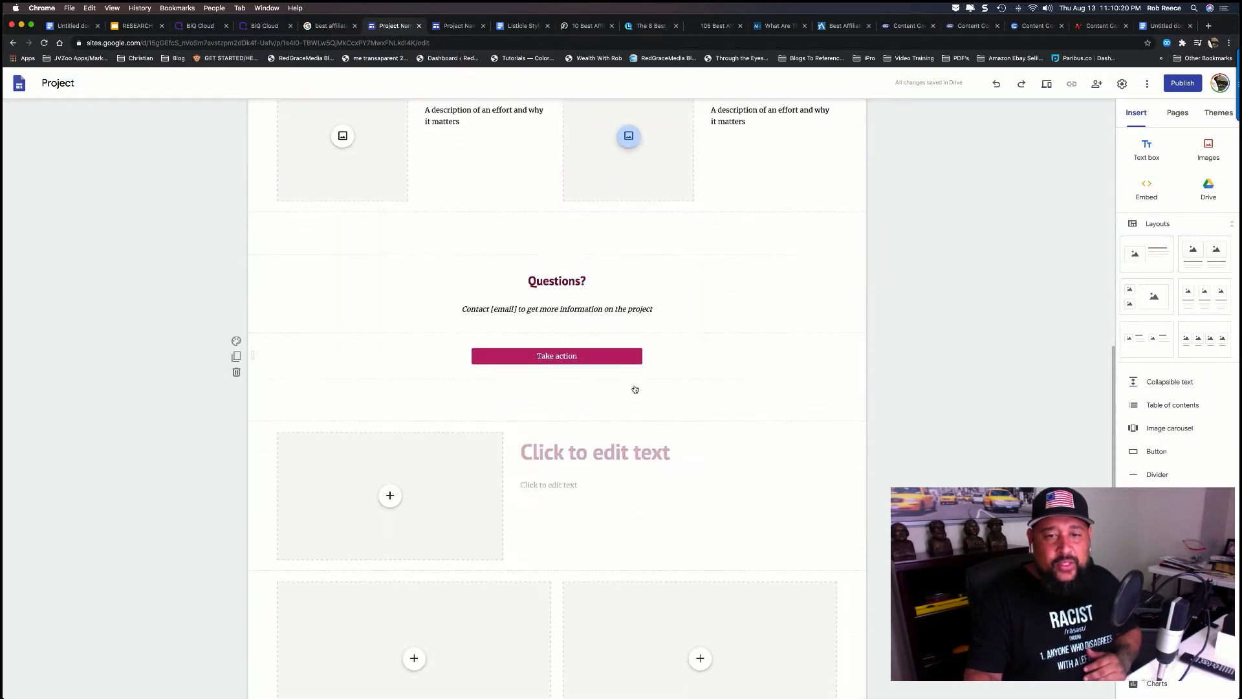
pyautogui.scroll(-4, 635, 389)
pyautogui.scroll(20, 634, 387)
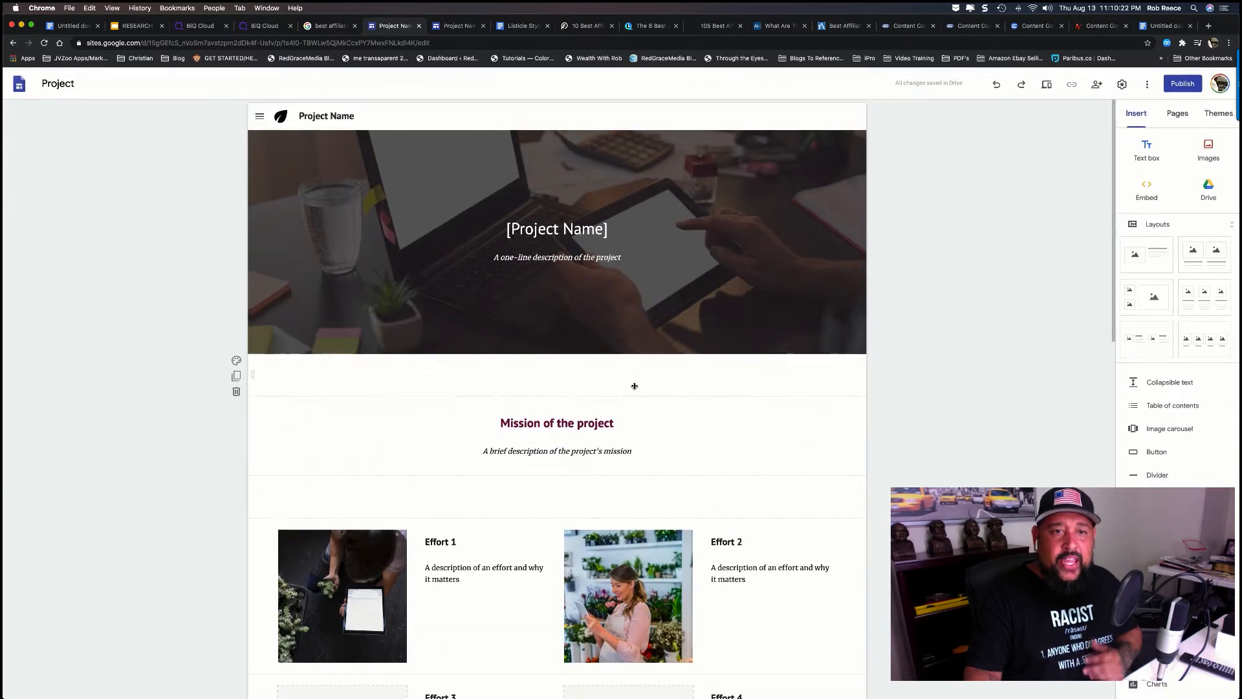
# Name the site "BEST AFFILIATE BLOG" in its header and check the logo settings without altering them.
pyautogui.click(324, 115)
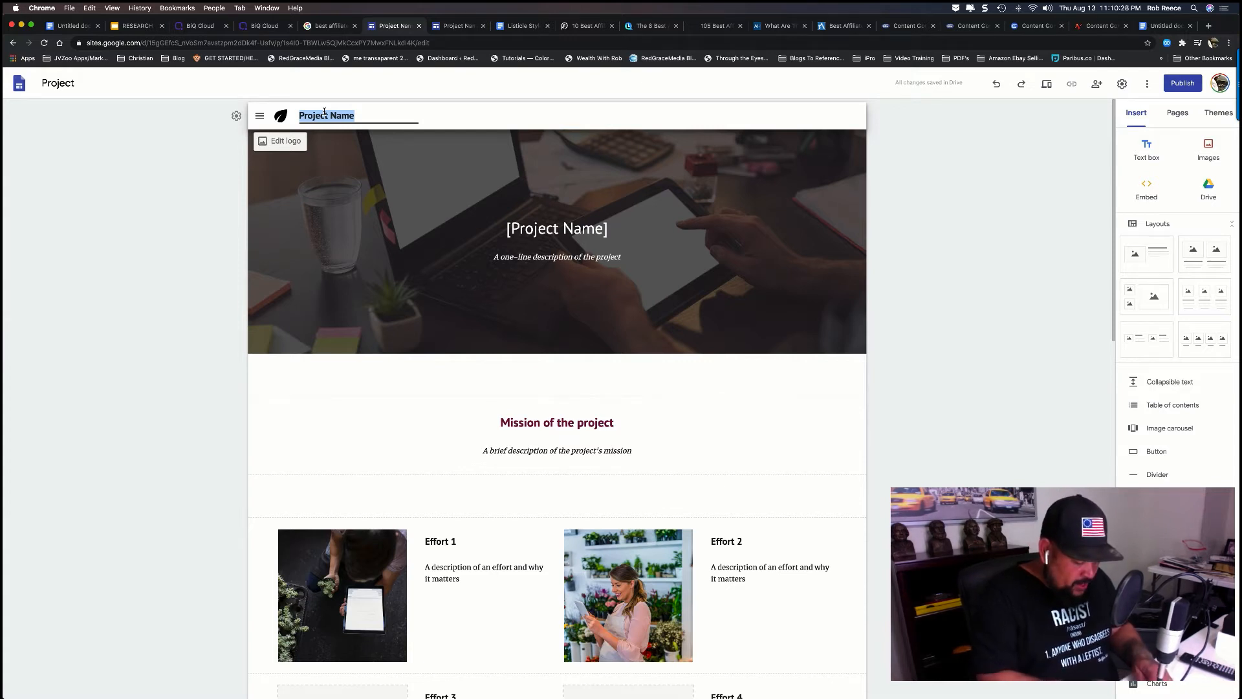
pyautogui.write('BEST AFF')
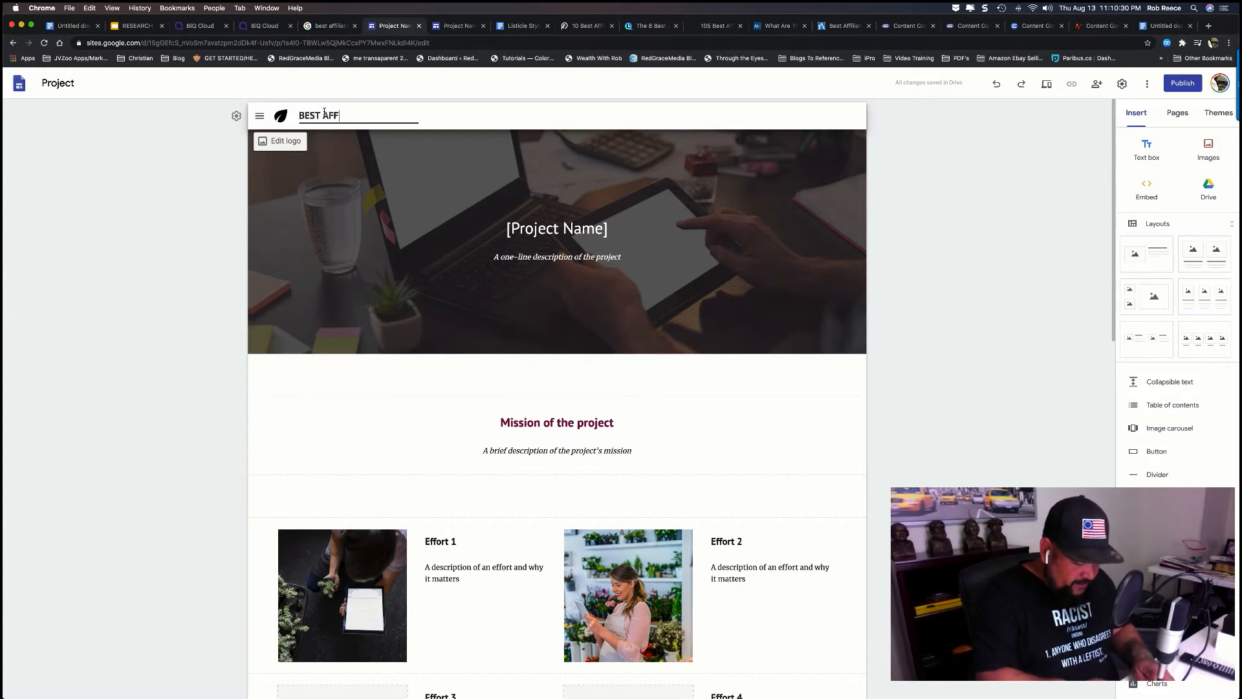
pyautogui.write('ILIATE BLOG')
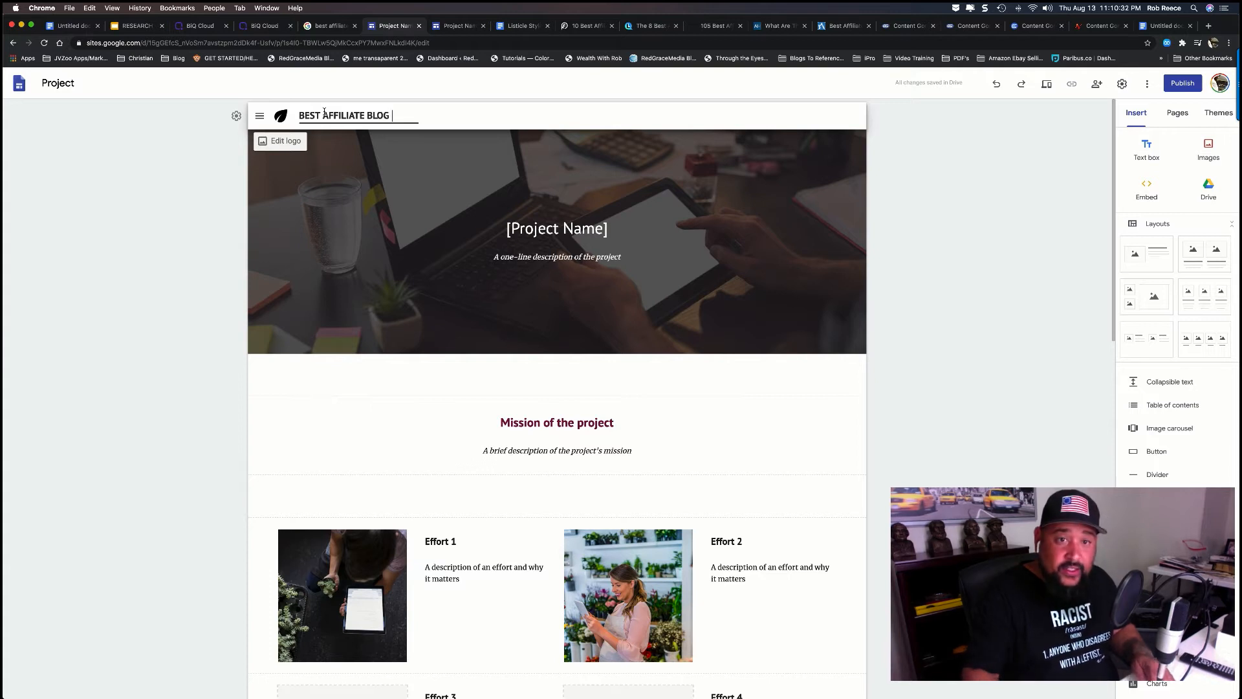
pyautogui.click(569, 413)
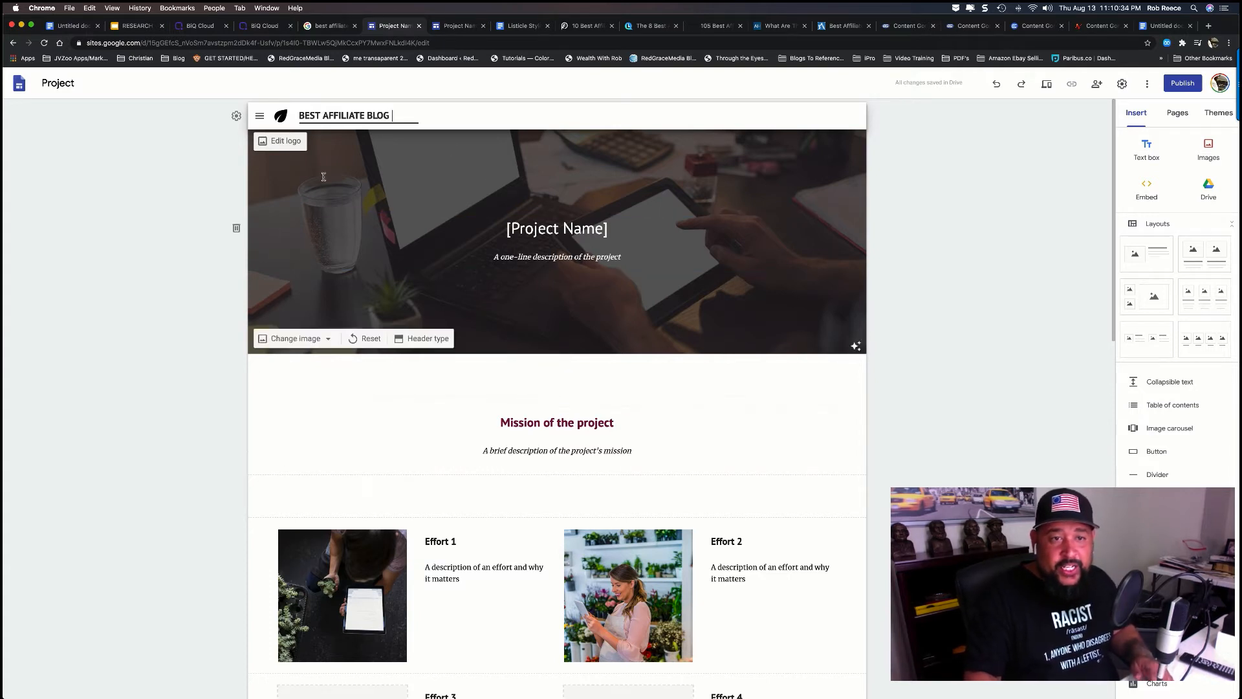
pyautogui.click(282, 141)
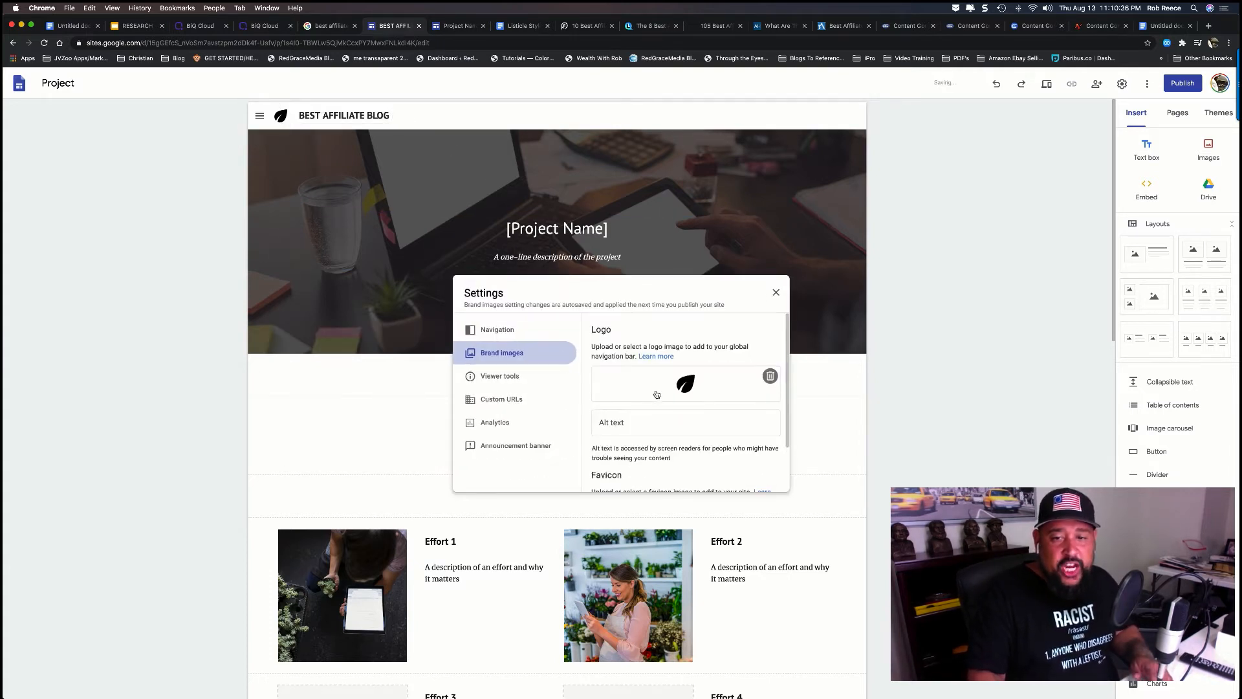
pyautogui.click(776, 292)
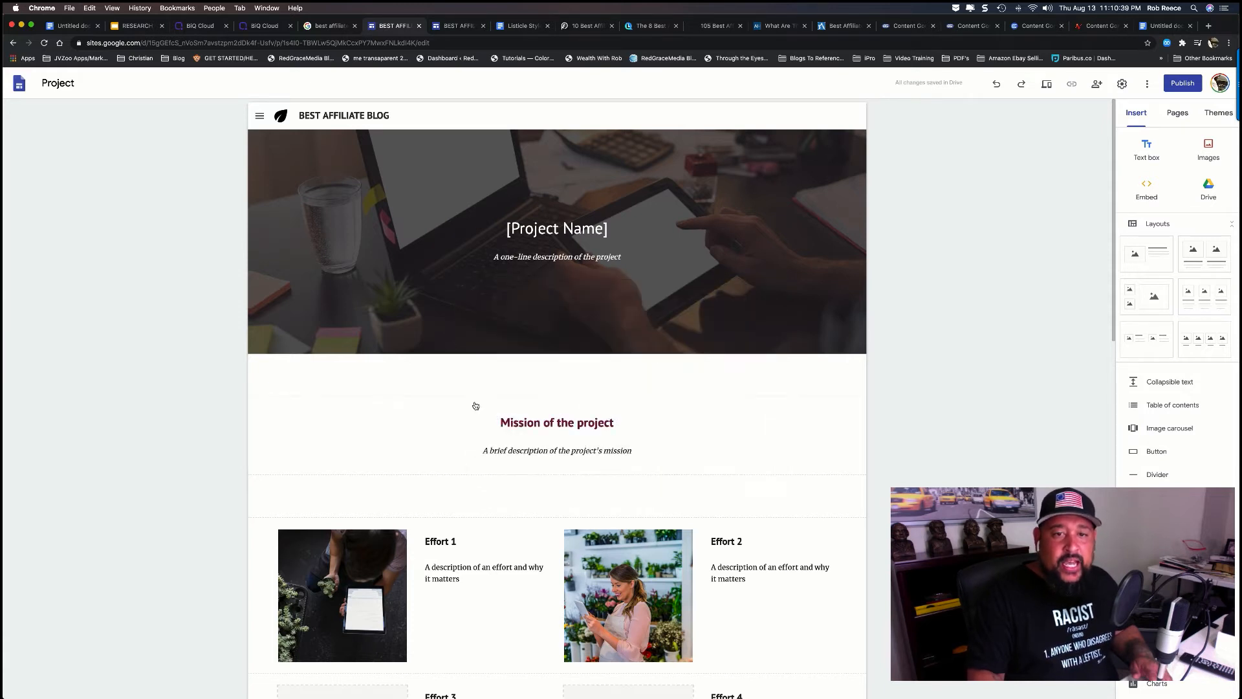
# Replace the banner's project name heading with "BEST AFFILIATE PROGRAMS FOR BEGINNERS".
pyautogui.click(563, 226)
pyautogui.tripleClick(565, 225)
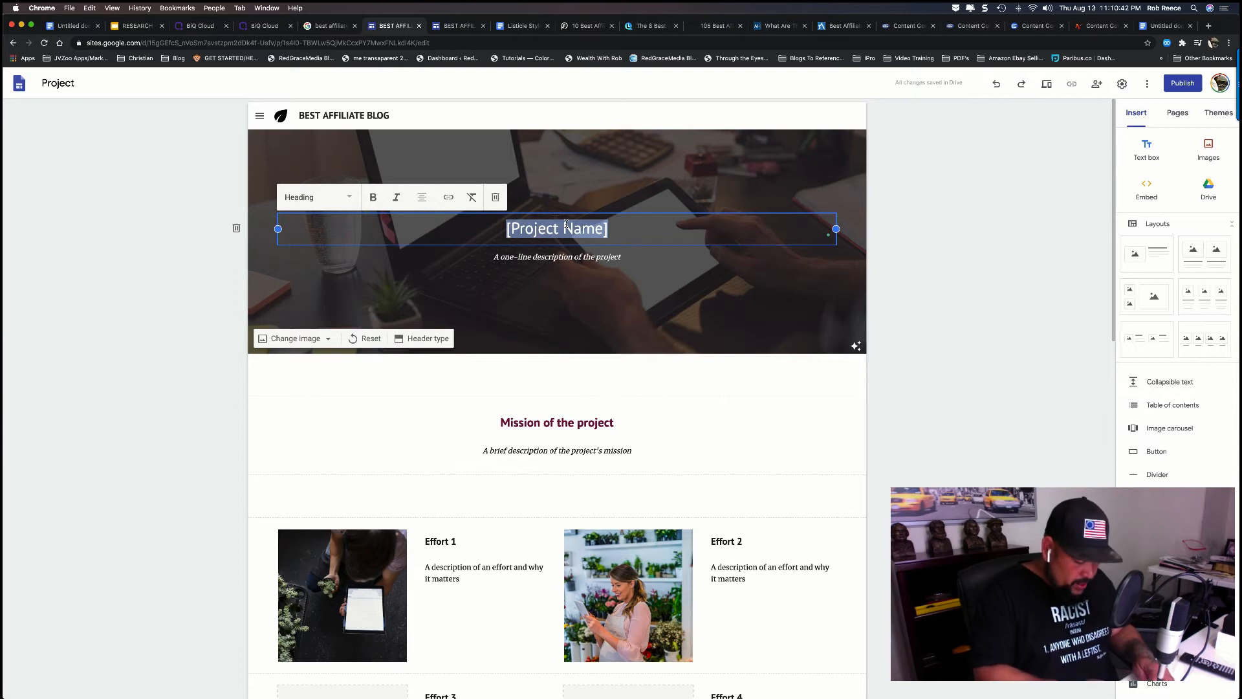
pyautogui.write('BEST AFFILIAT')
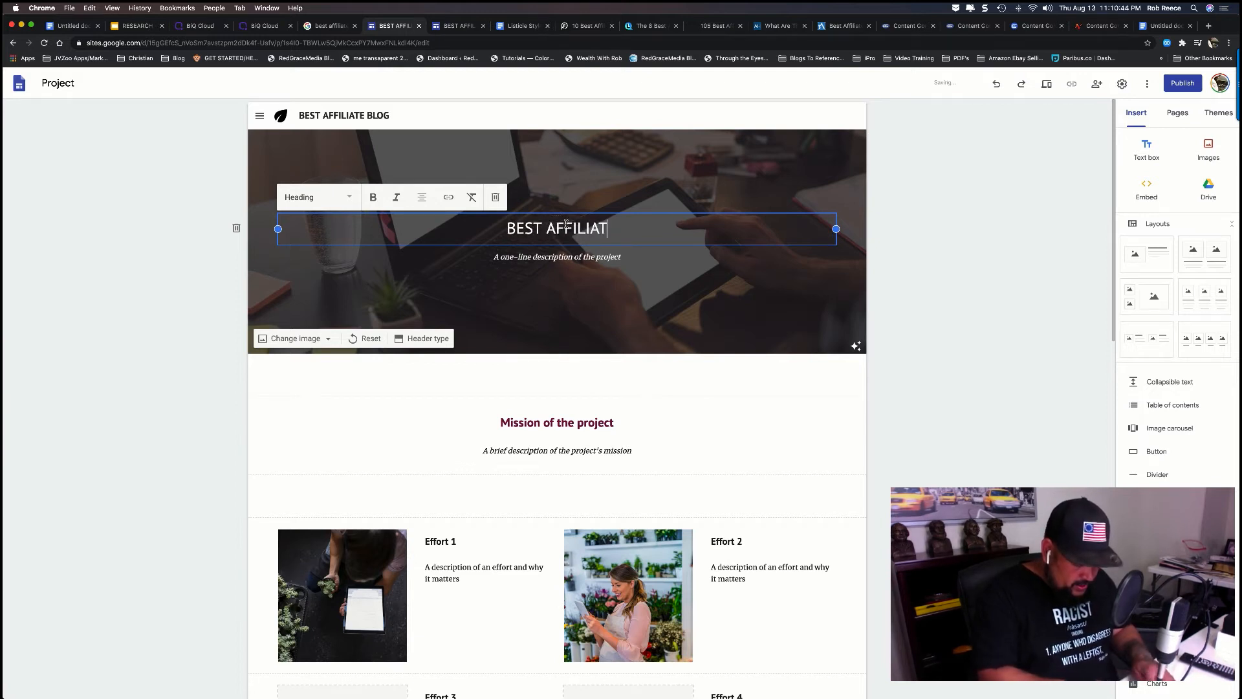
pyautogui.write('E PROGRAMS FO')
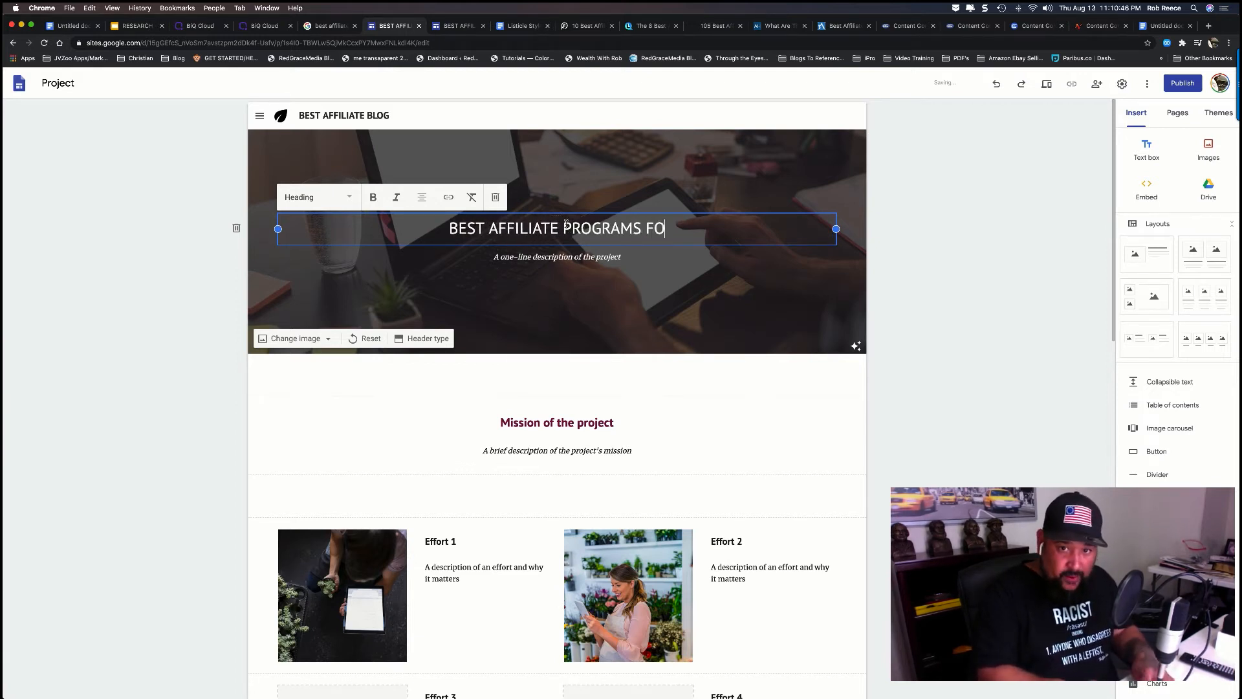
pyautogui.write('R BEGINNERS')
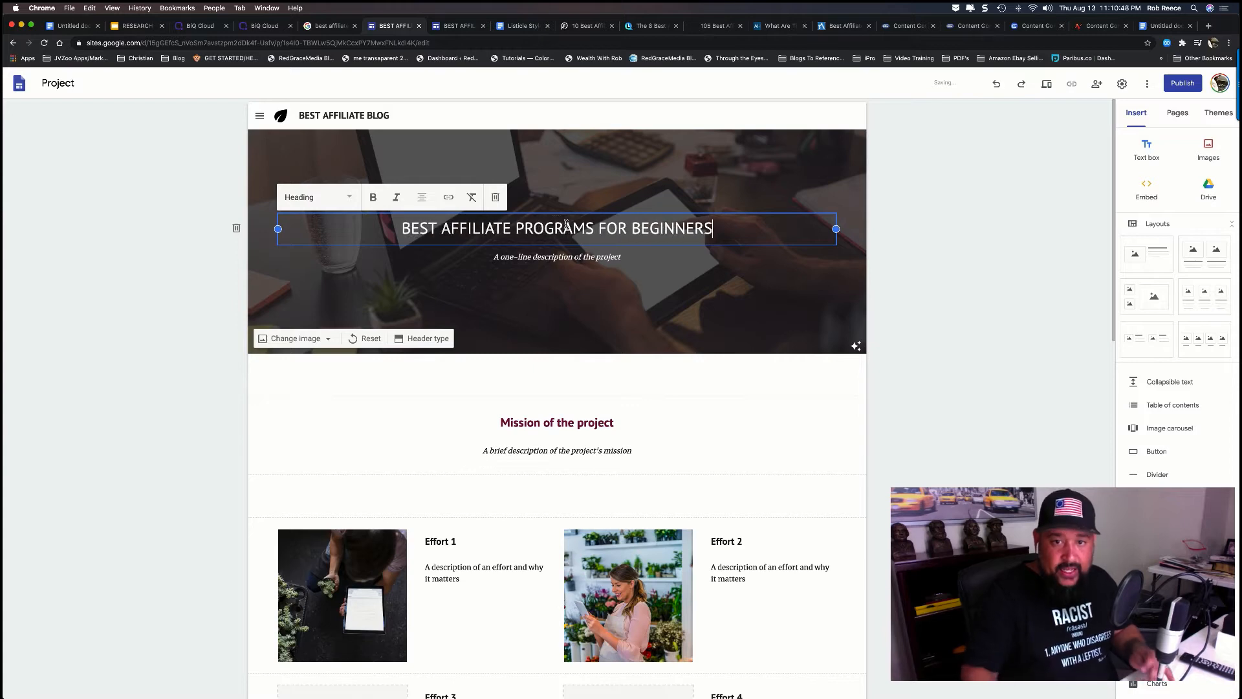
# Replace the "Mission of the project" heading with the filler text "HTSHHSTHDUCDTghmDu".
pyautogui.click(569, 257)
pyautogui.moveTo(622, 257); pyautogui.dragTo(484, 251)
pyautogui.scroll(-3, 549, 401)
pyautogui.scroll(-4, 549, 401)
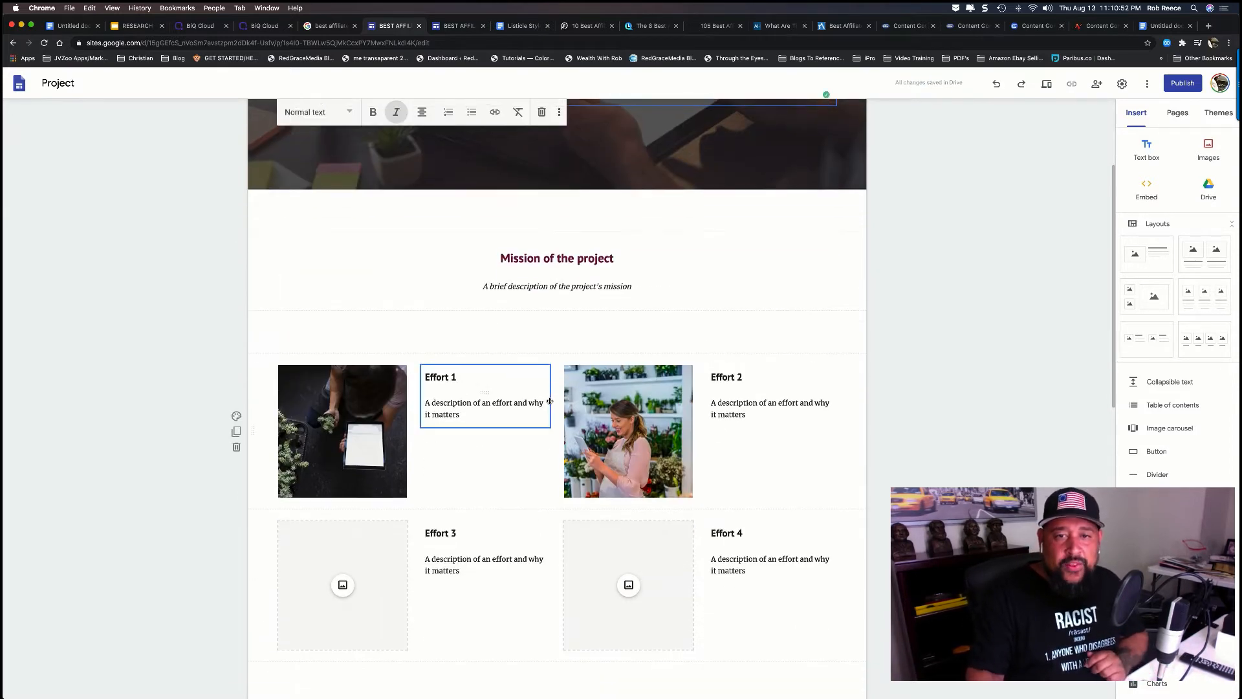
pyautogui.click(608, 151)
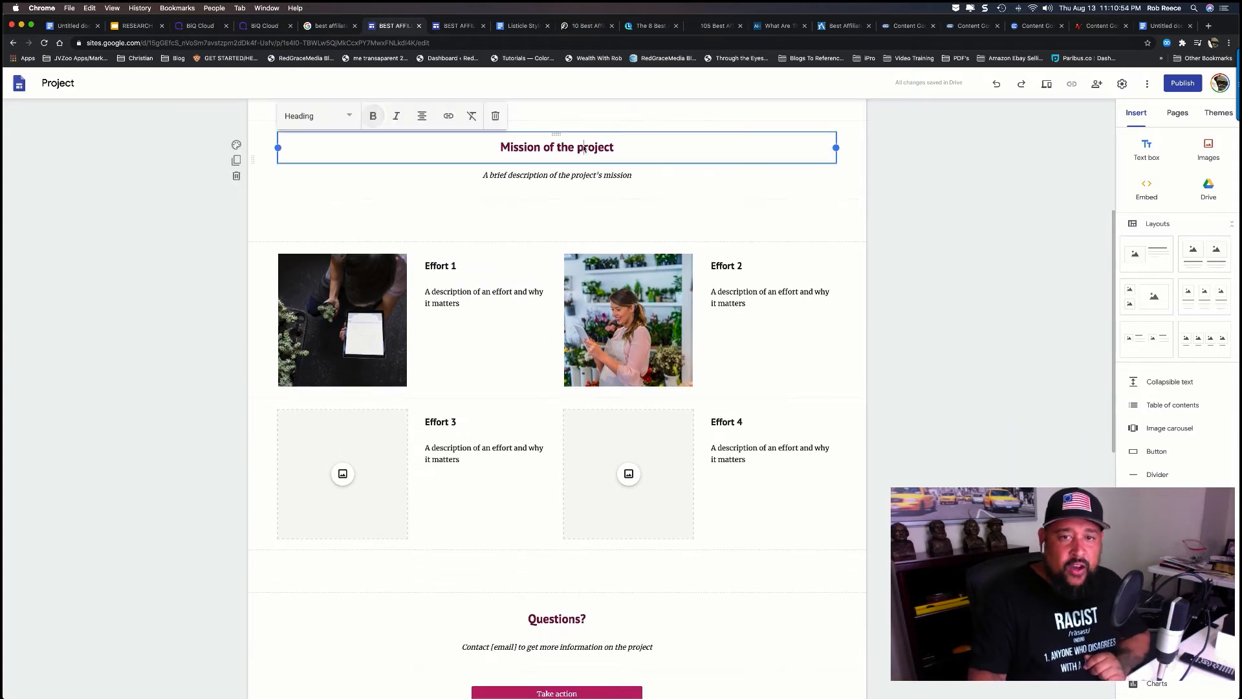
pyautogui.moveTo(631, 148); pyautogui.dragTo(444, 145)
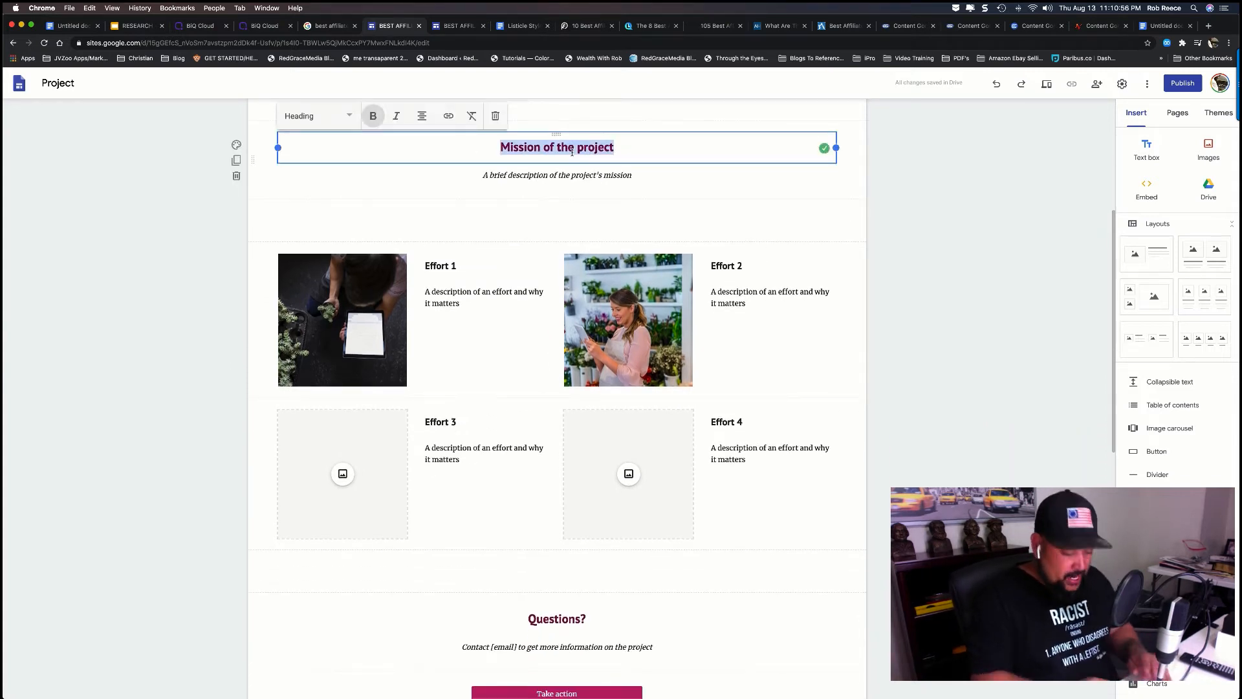
pyautogui.write('HTSHHSTHDUCDTghmDu')
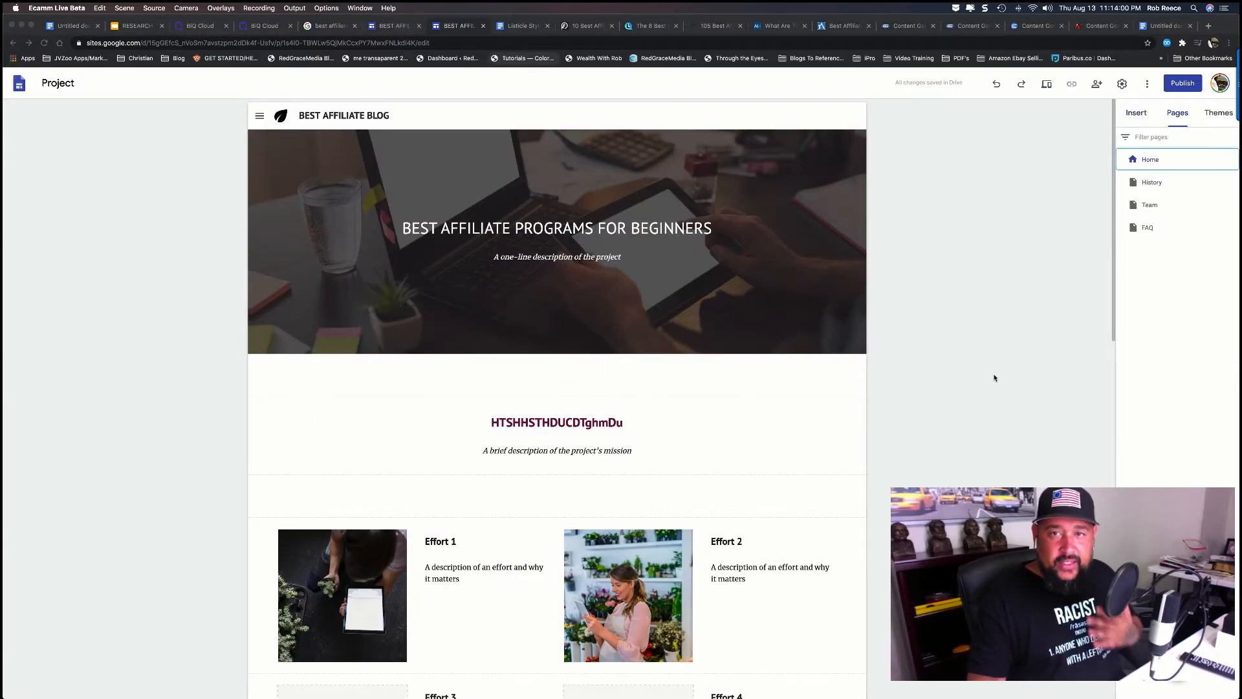
pyautogui.scroll(-5, 994, 378)
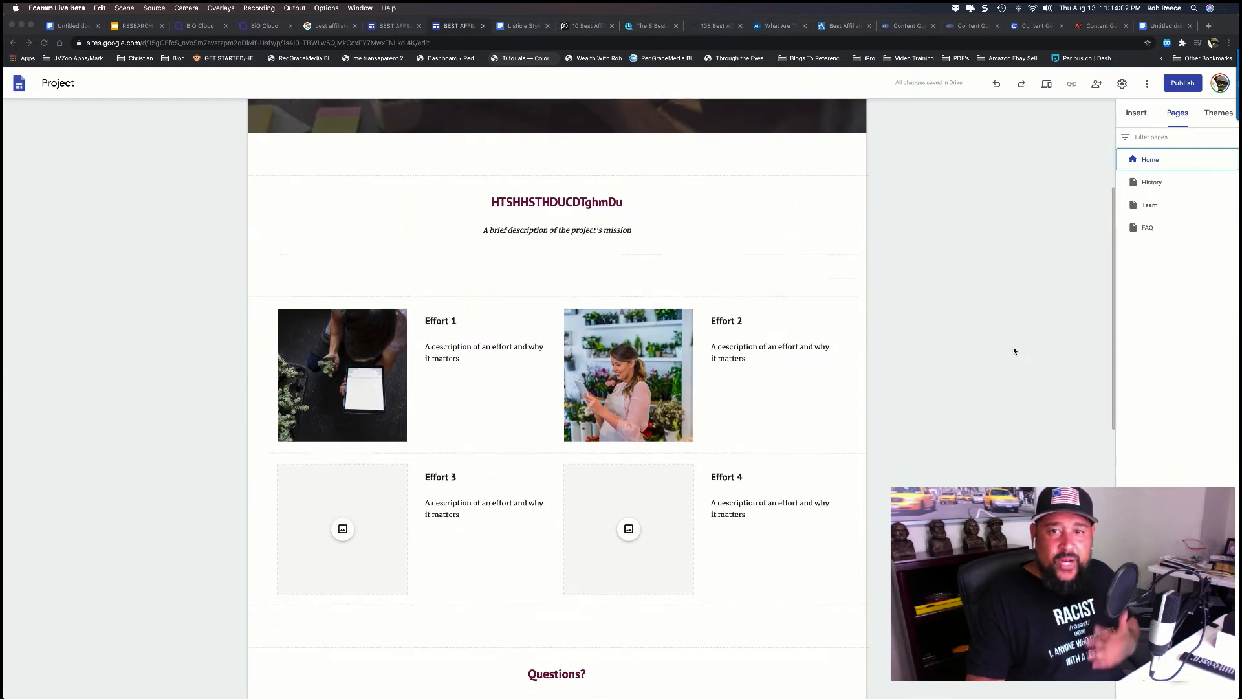
pyautogui.scroll(-10, 1014, 350)
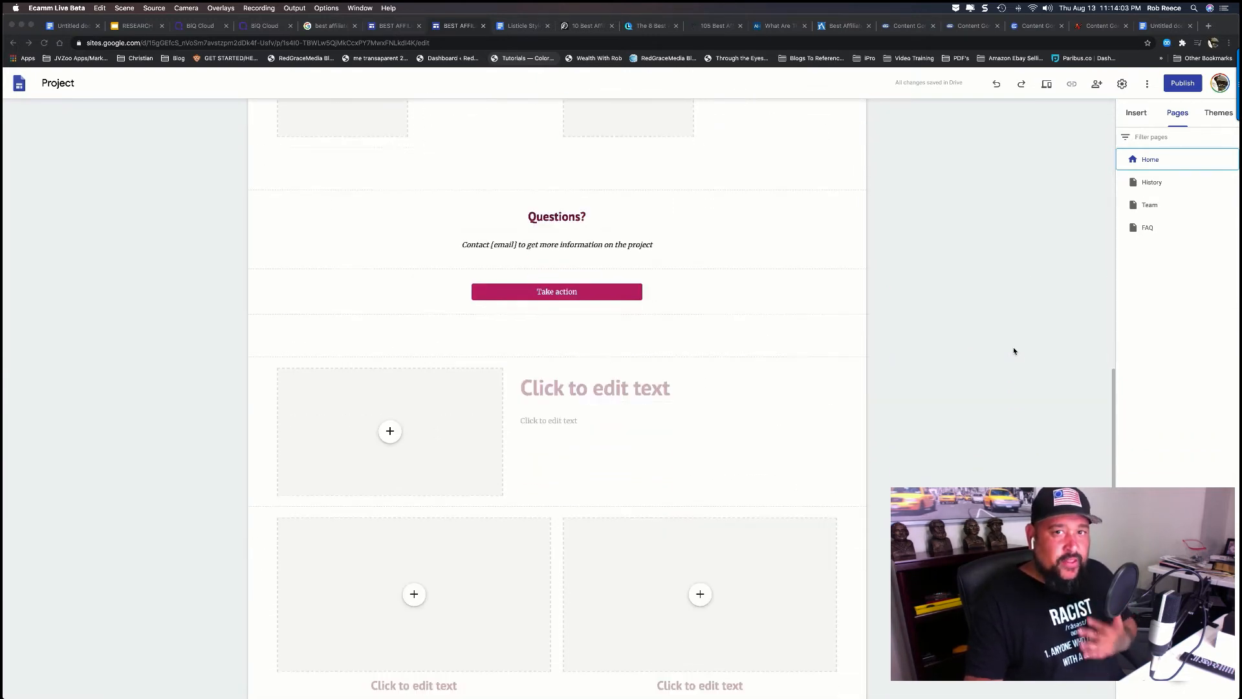
pyautogui.scroll(-5, 1013, 351)
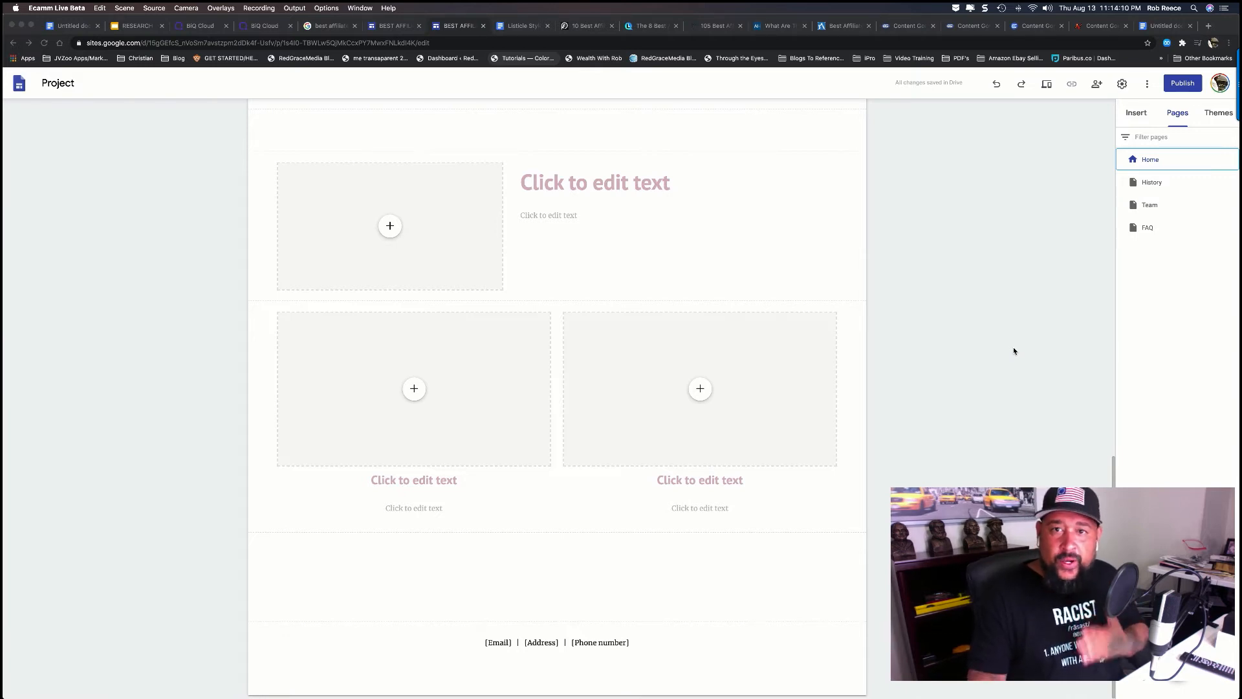
pyautogui.scroll(15, 1014, 351)
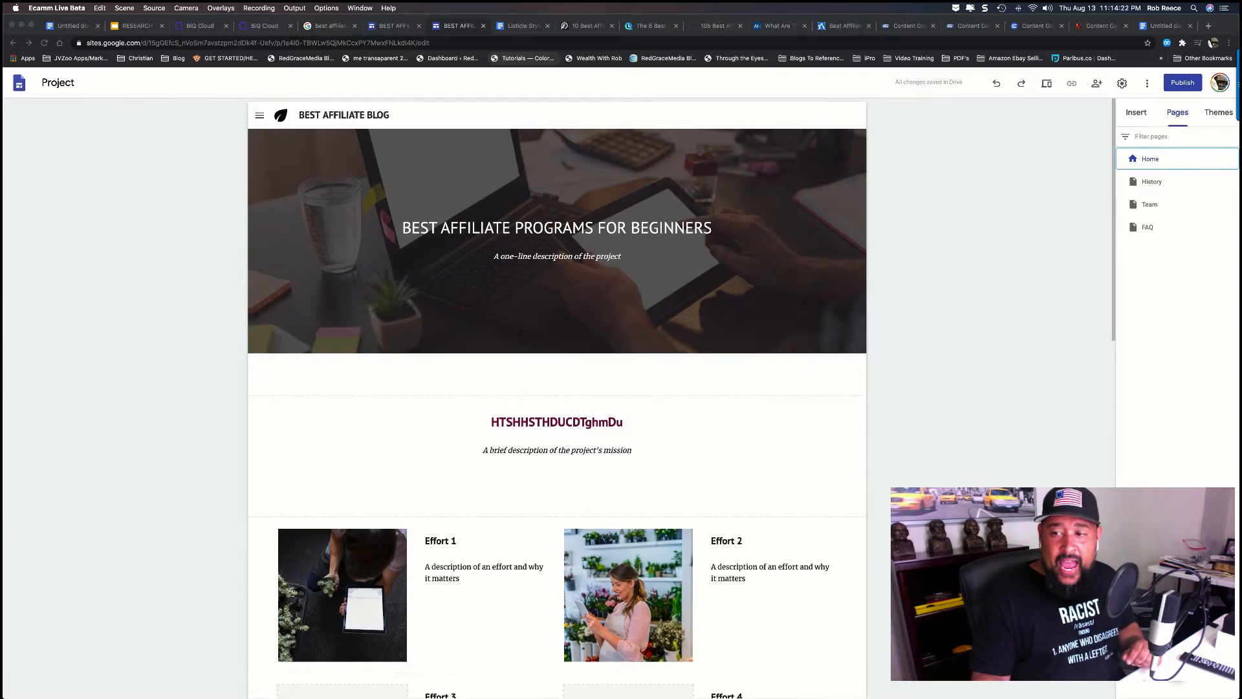
# Add a new page named "Affiliate blog" to the site.
pyautogui.press('super+Tab')
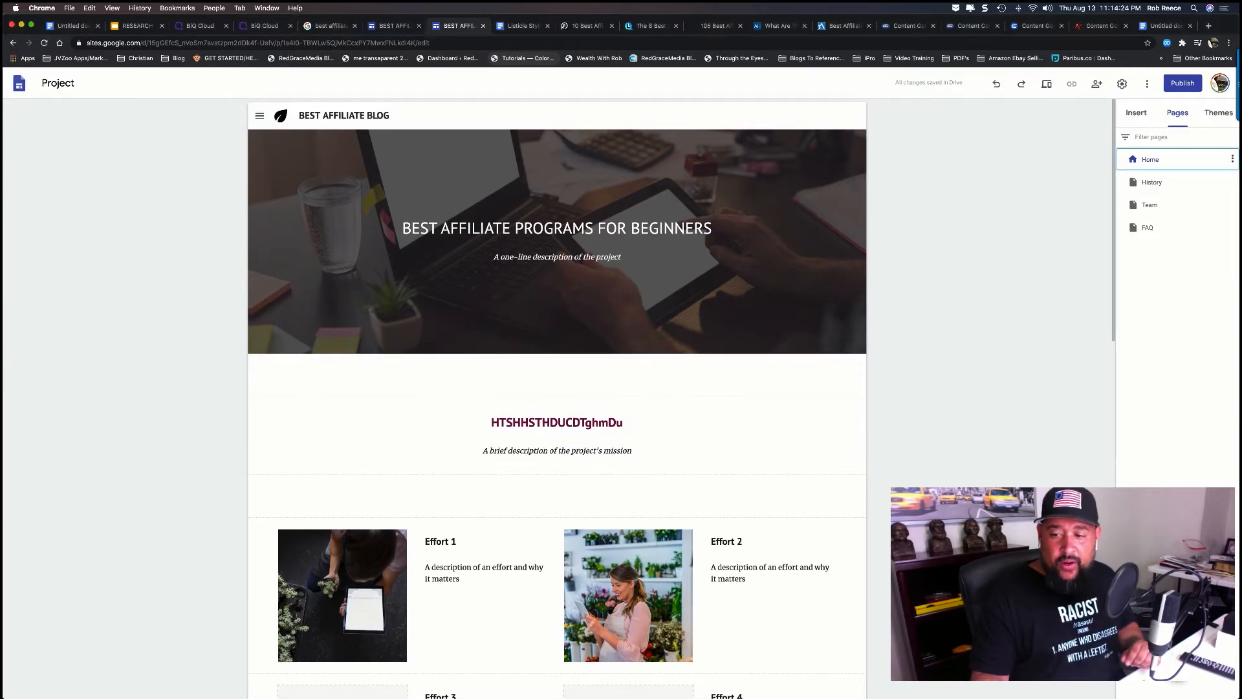
pyautogui.click(1178, 666)
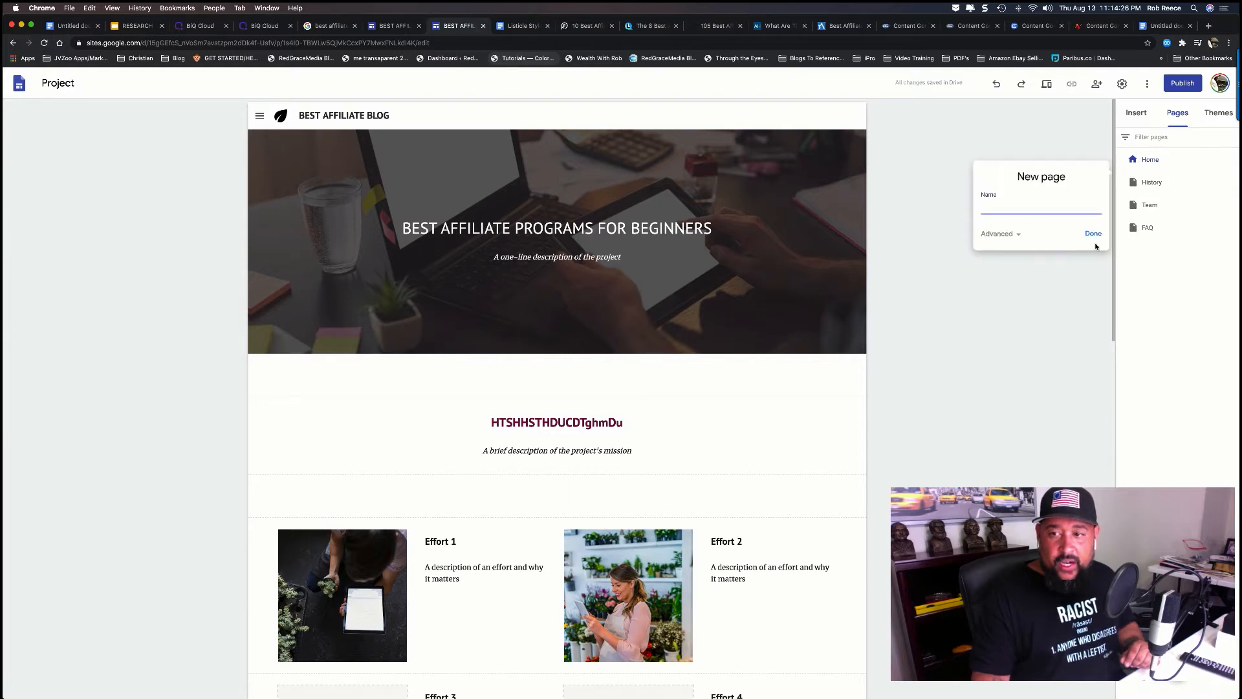
pyautogui.write('Af')
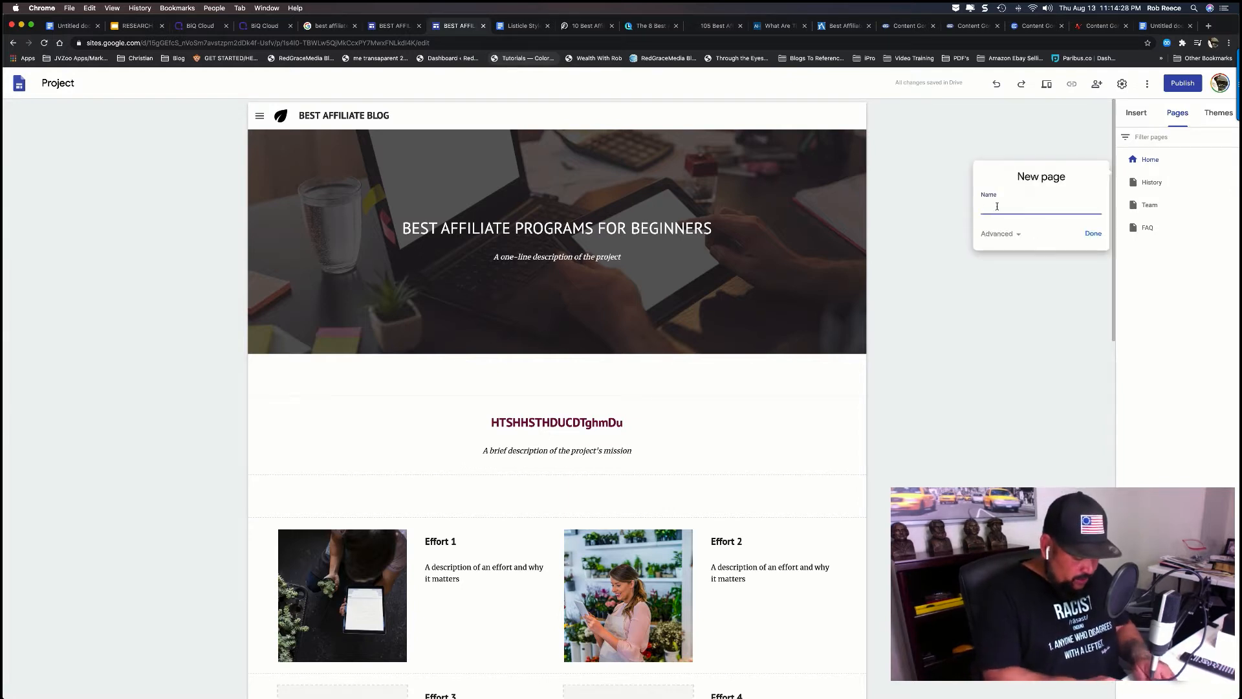
pyautogui.write('filiate blog')
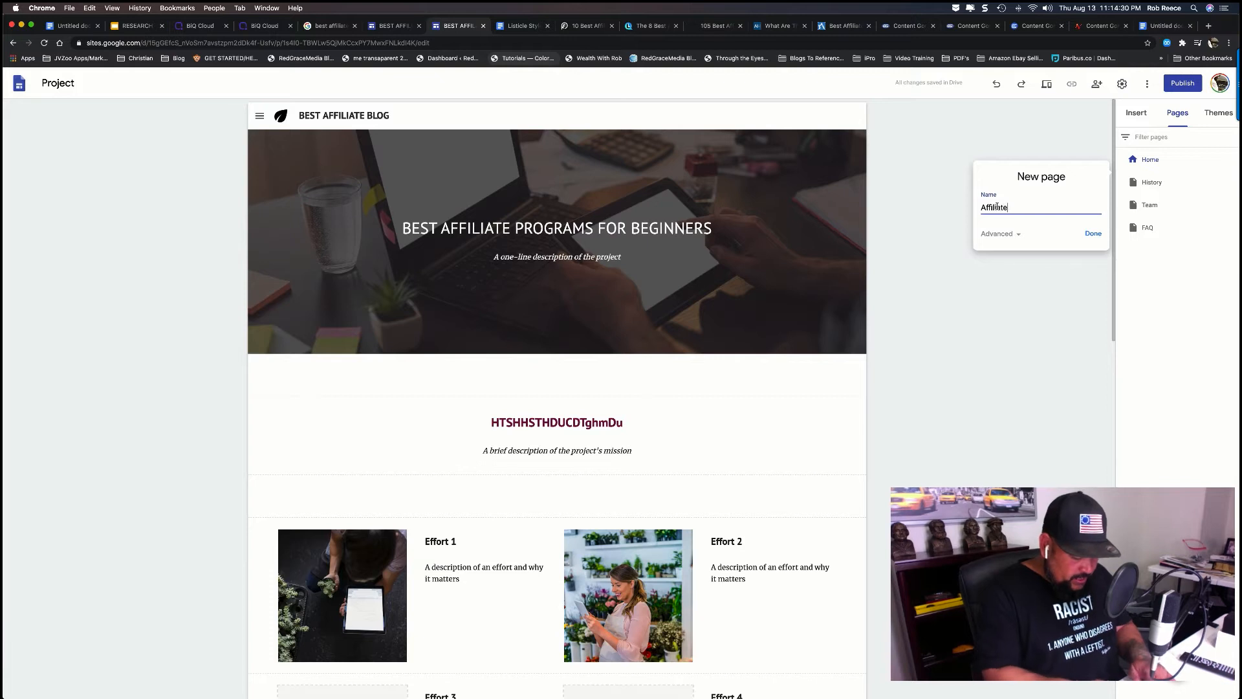
pyautogui.press('Return')
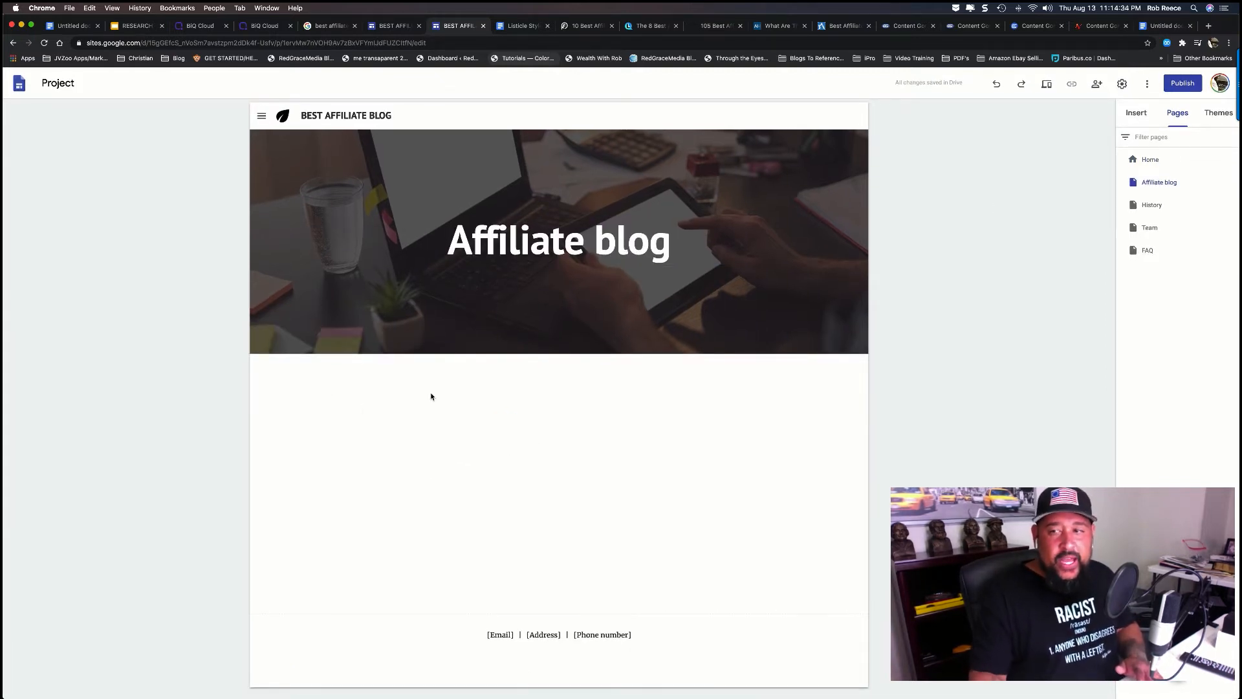
# Insert a text box below the "Affiliate blog" banner reading "BEST AFFILIATE PROGRAMS of 2020".
pyautogui.click(1136, 115)
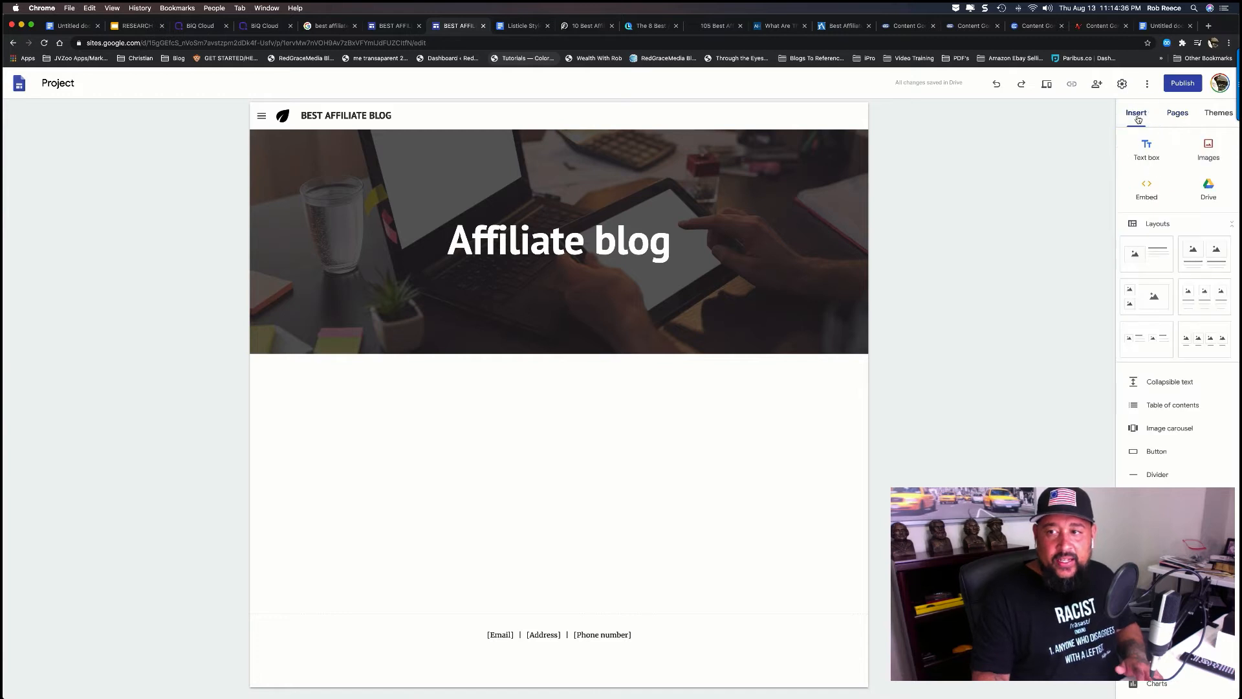
pyautogui.click(1146, 150)
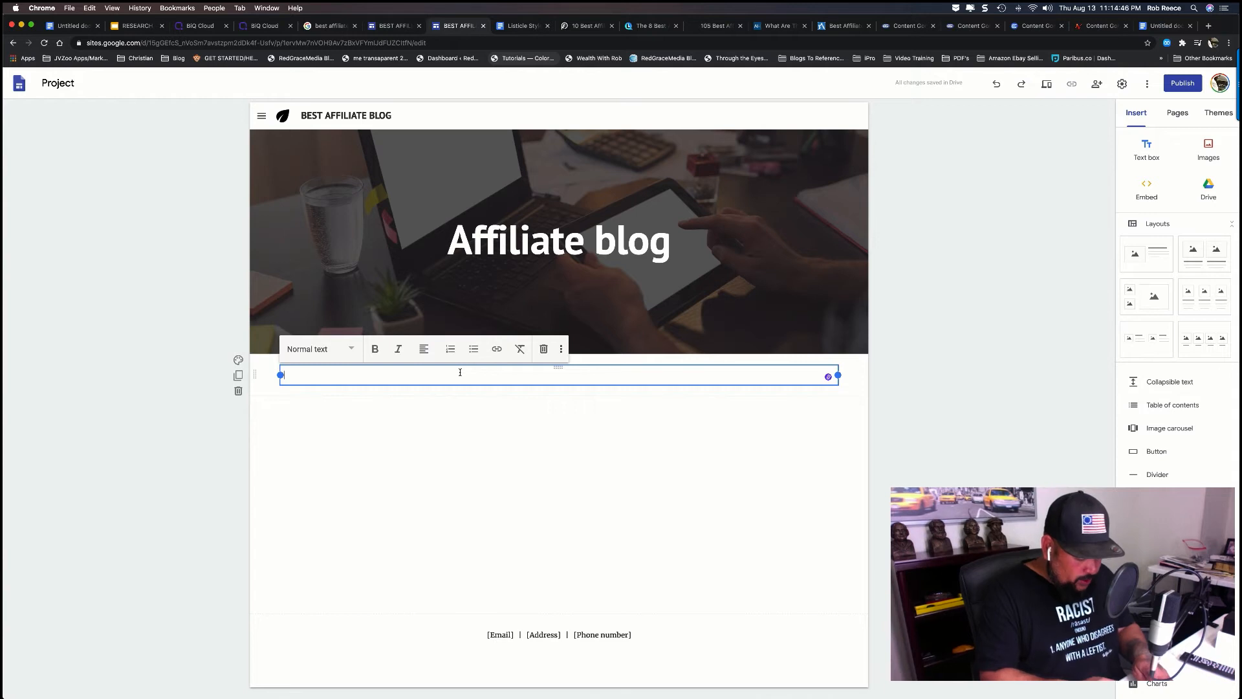
pyautogui.write('BEST AFFILIA')
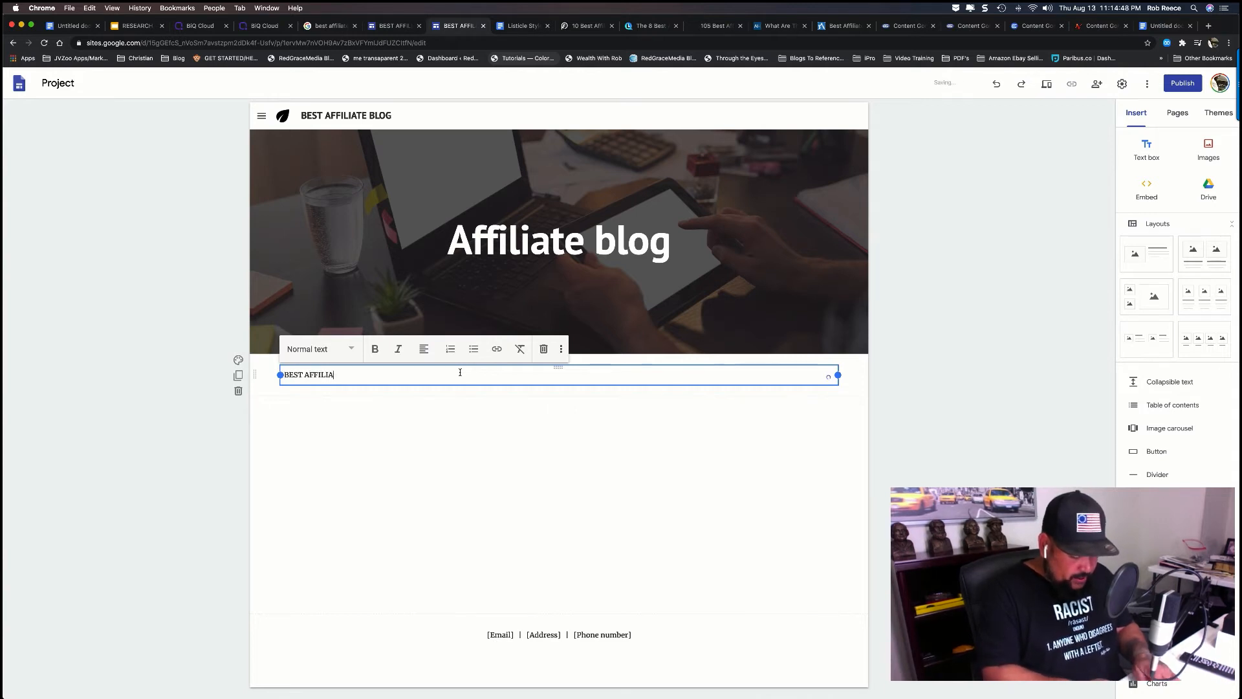
pyautogui.write('TE PROGRAMS ')
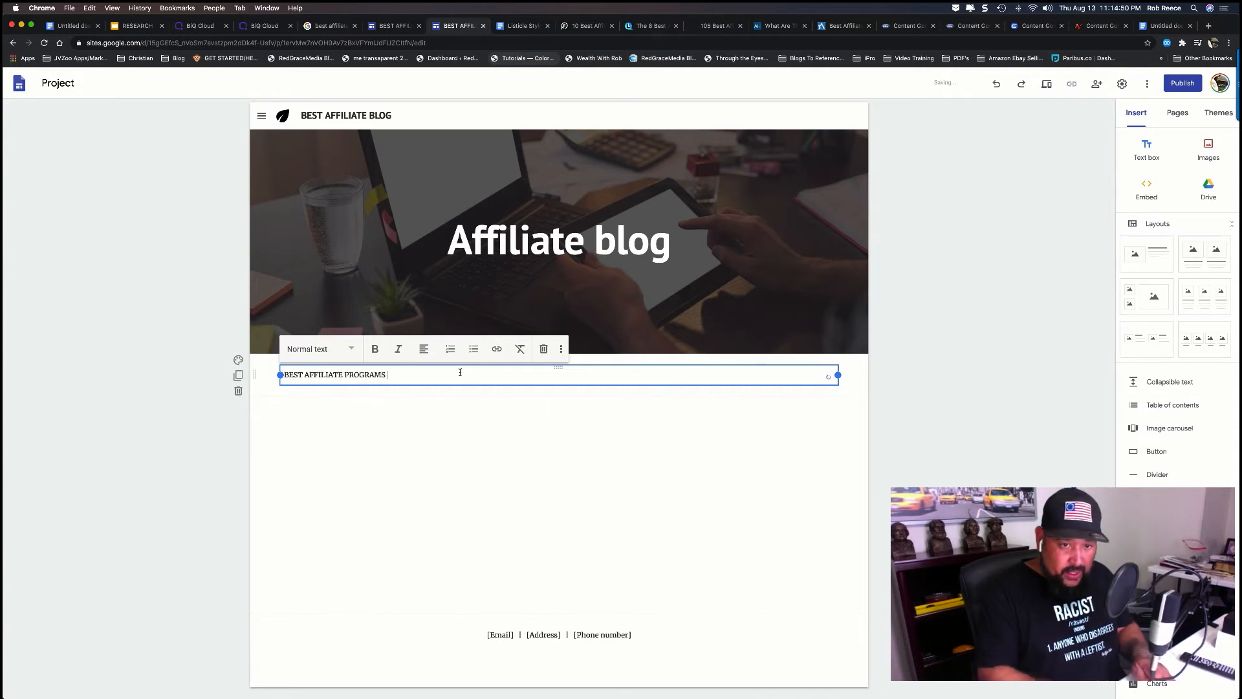
pyautogui.write('of ')
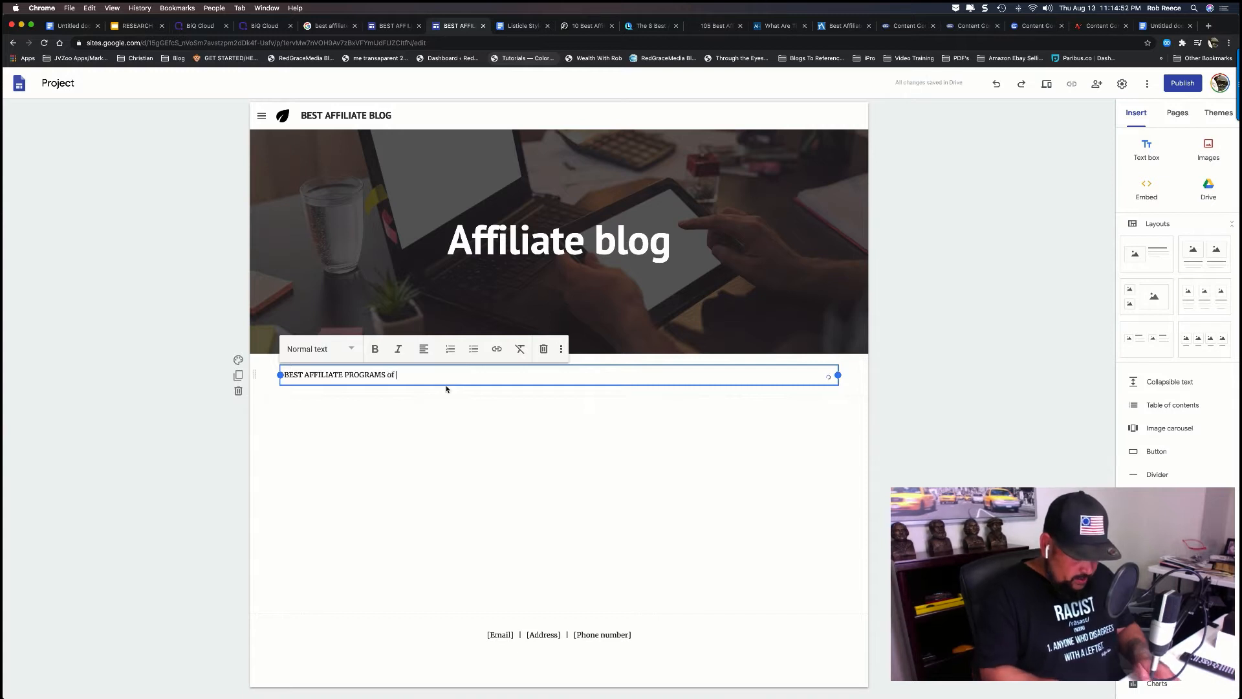
pyautogui.write('2020')
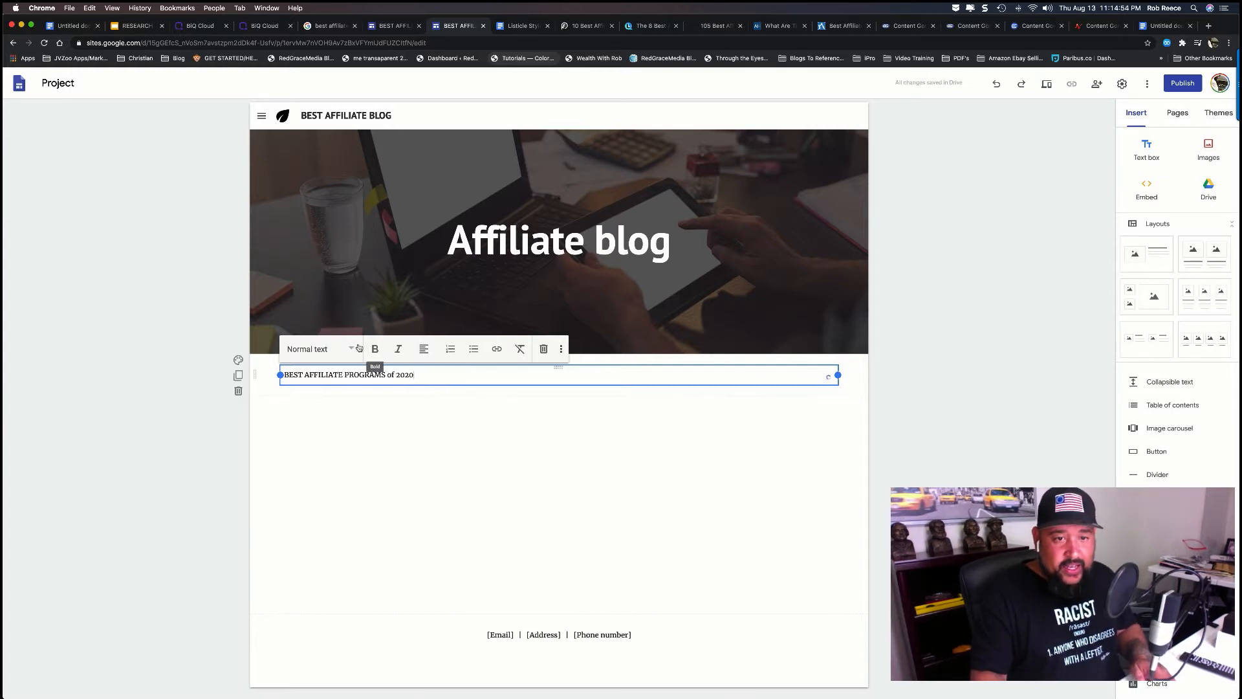
# Format the "BEST AFFILIATE PROGRAMS of 2020" text as a Heading and centre it.
pyautogui.click(311, 349)
pyautogui.click(309, 404)
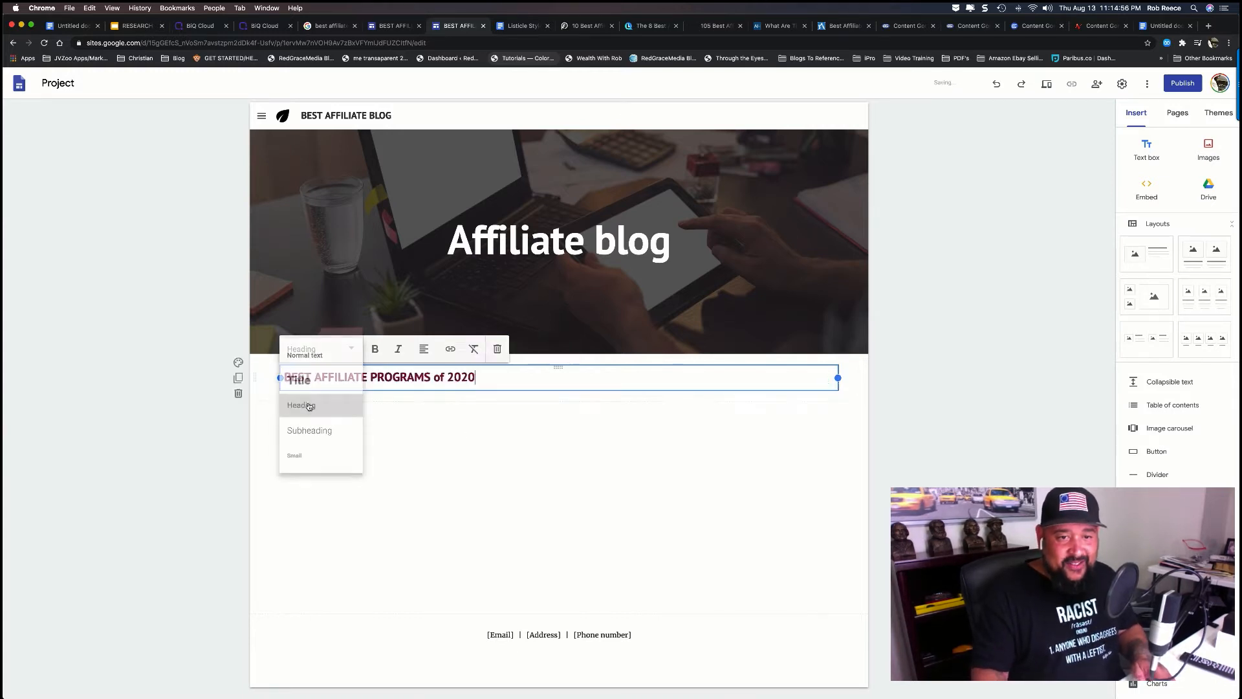
pyautogui.click(425, 350)
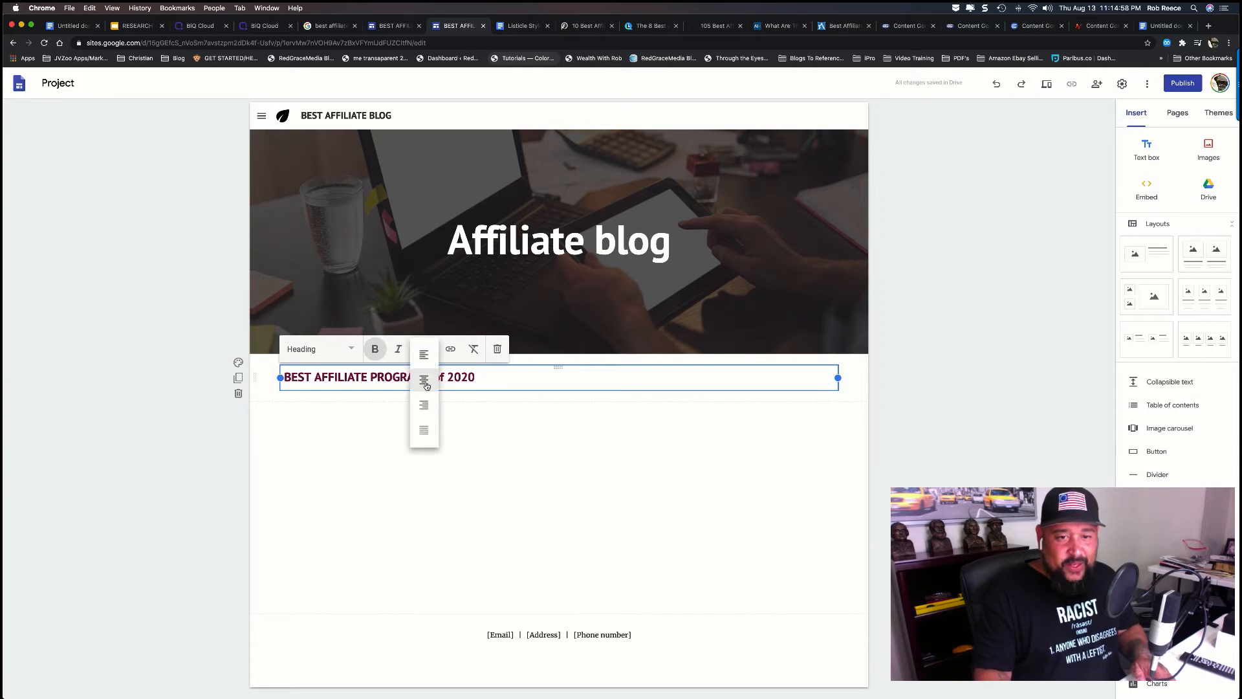
pyautogui.click(425, 378)
pyautogui.click(609, 464)
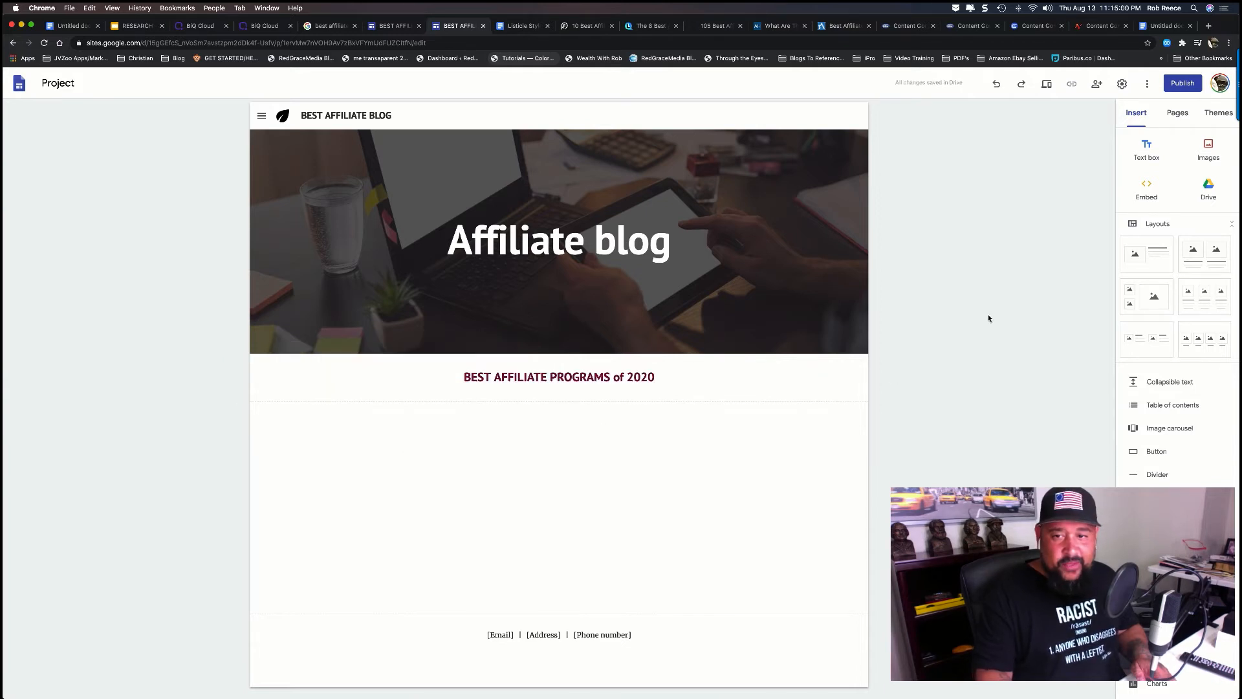
# Insert a second text box below the heading in Title style, reading "WHATSERVER IT IS!!!!".
pyautogui.click(1147, 148)
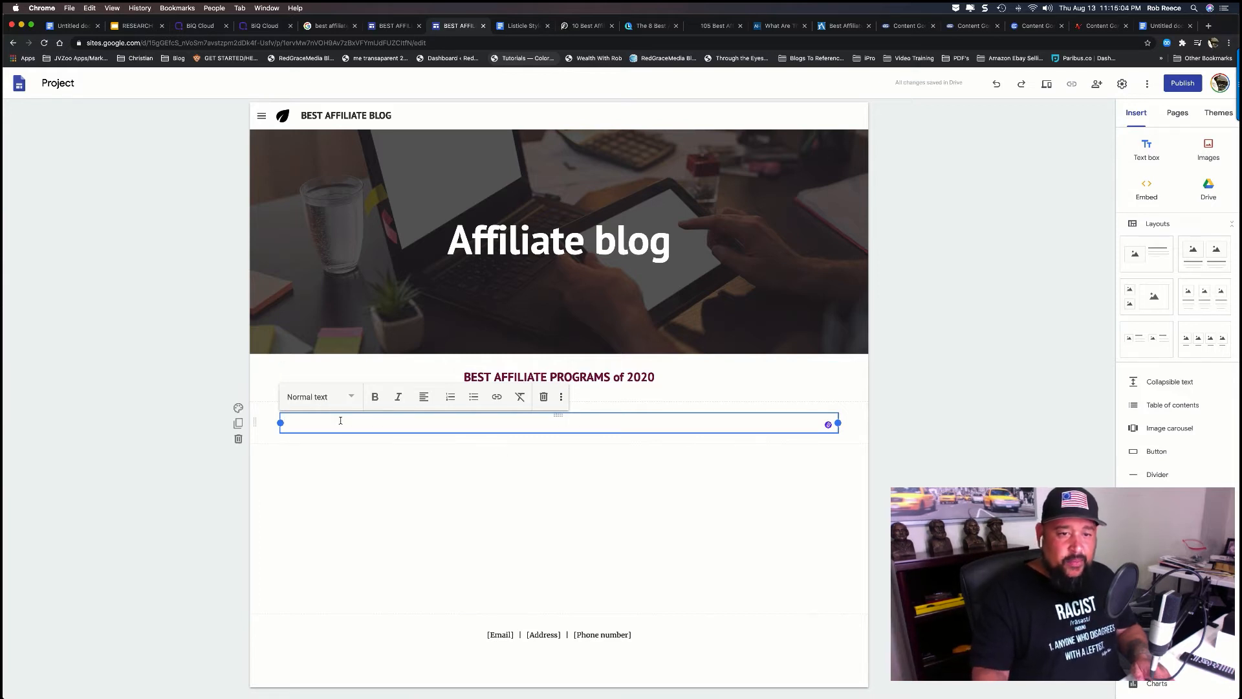
pyautogui.click(340, 396)
pyautogui.click(319, 427)
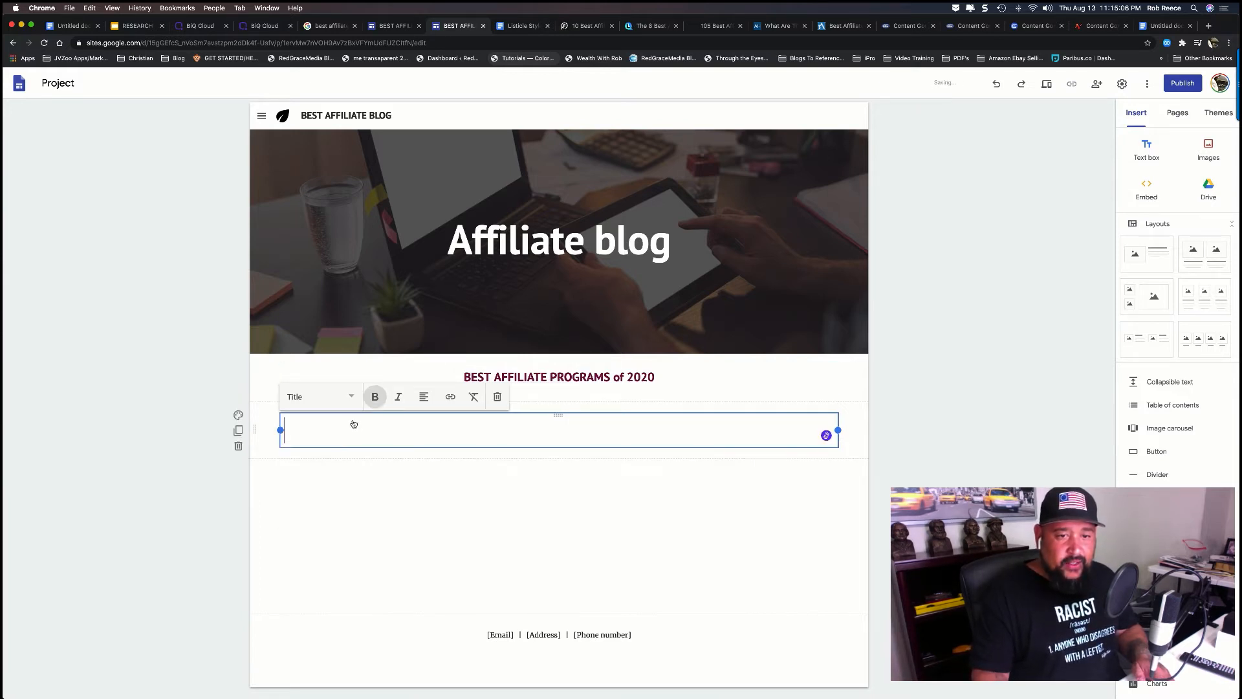
pyautogui.write('W')
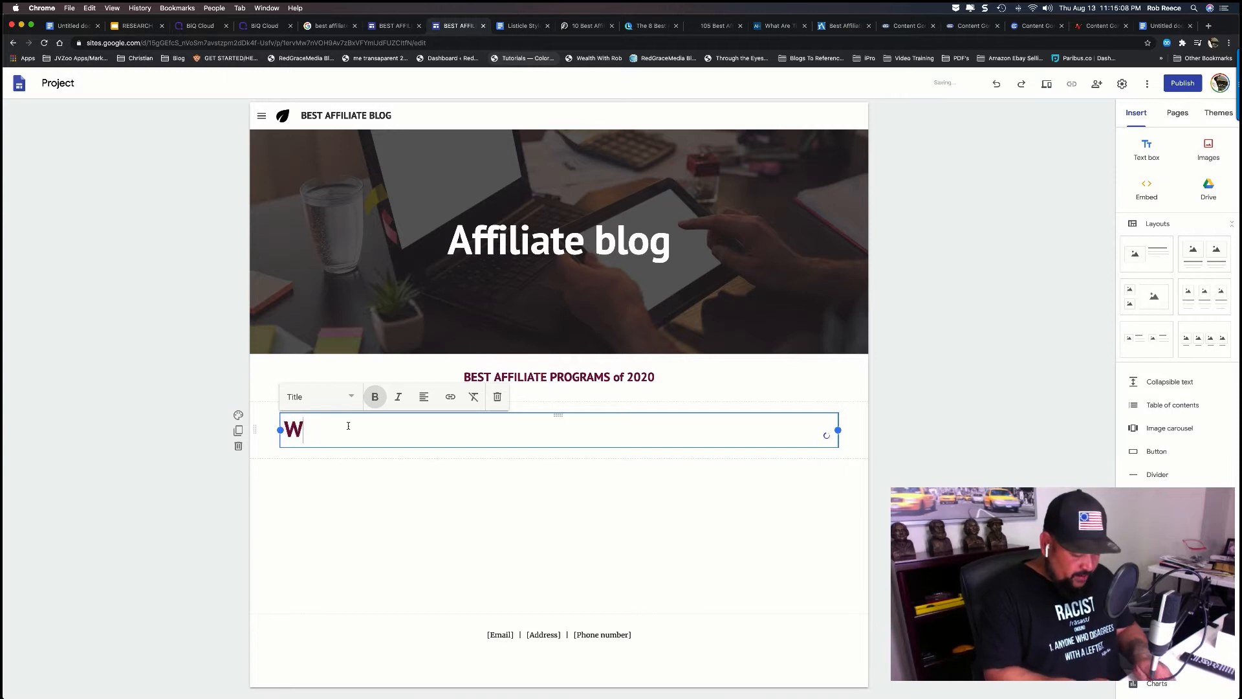
pyautogui.write('HATSERV')
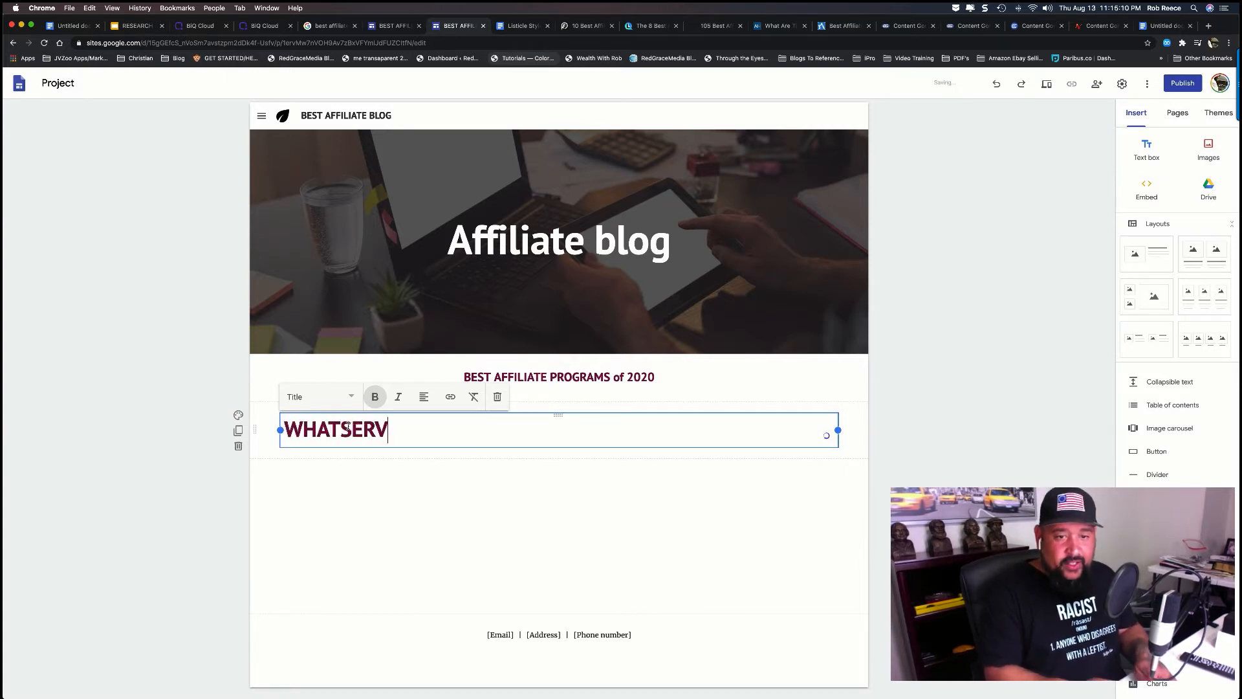
pyautogui.write('ER IT IS!!')
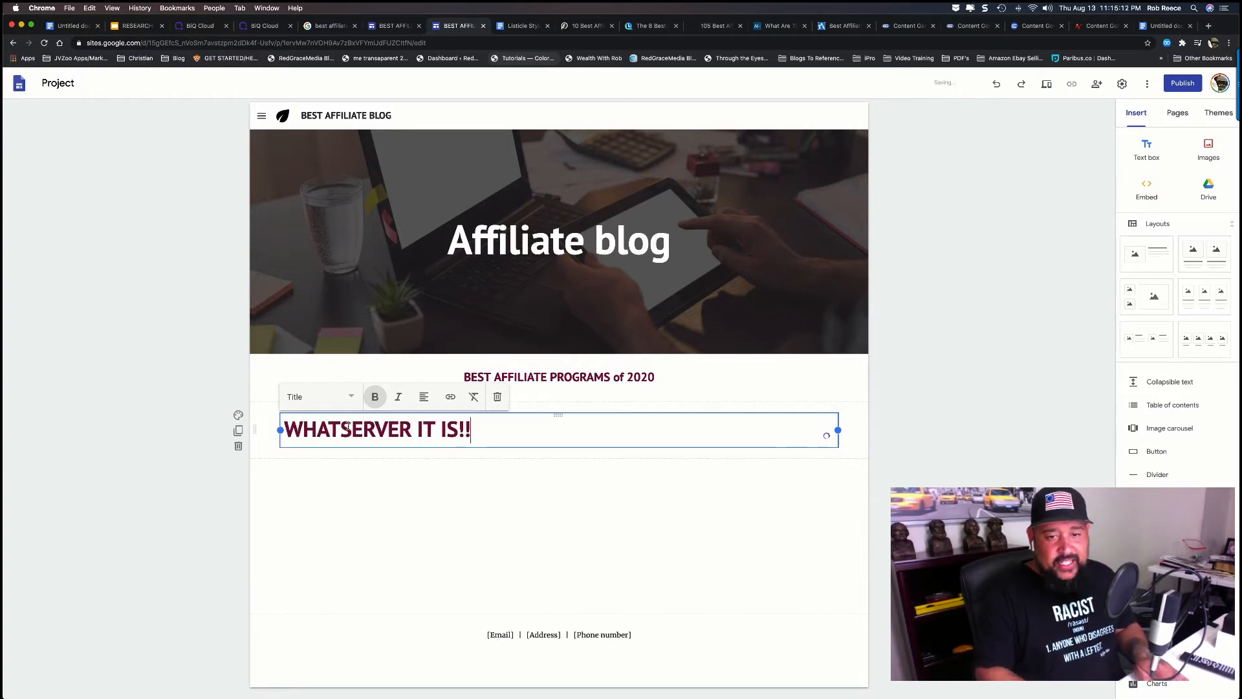
pyautogui.write('!!')
pyautogui.click(619, 514)
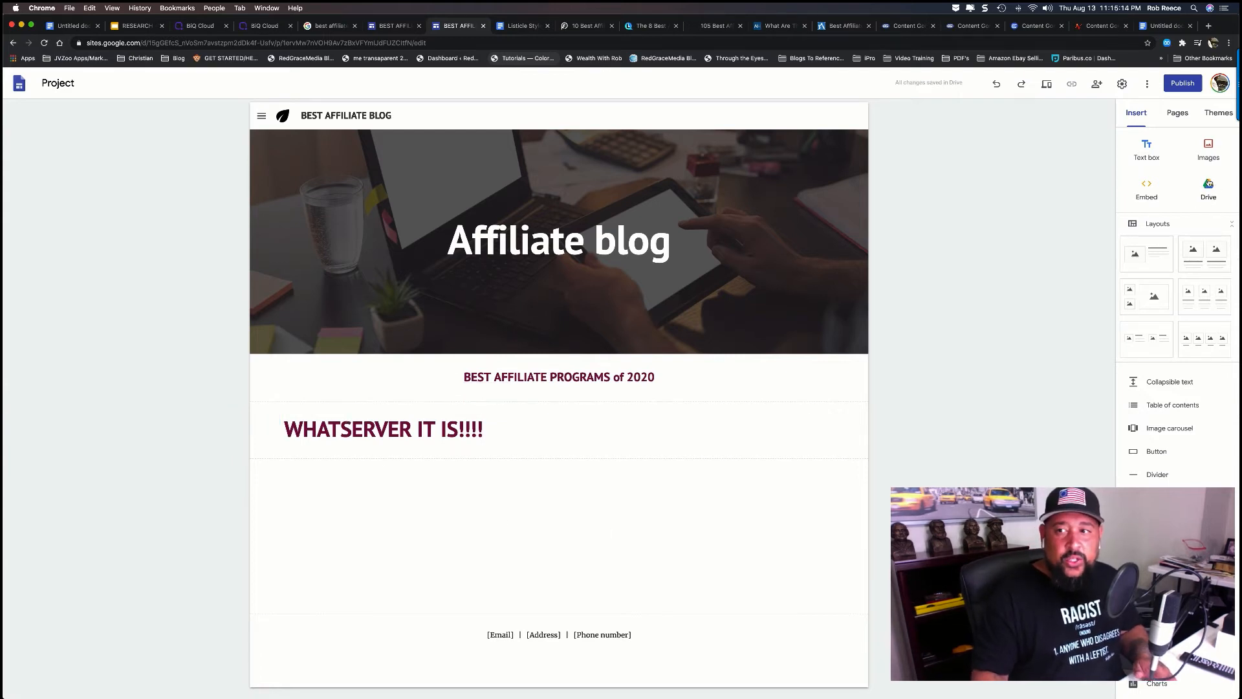
# Add an empty text box below the title, and copy the passage from "Recently acquired by Awin" through "The affiliate dashboard" in the Google Docs document.
pyautogui.click(1147, 149)
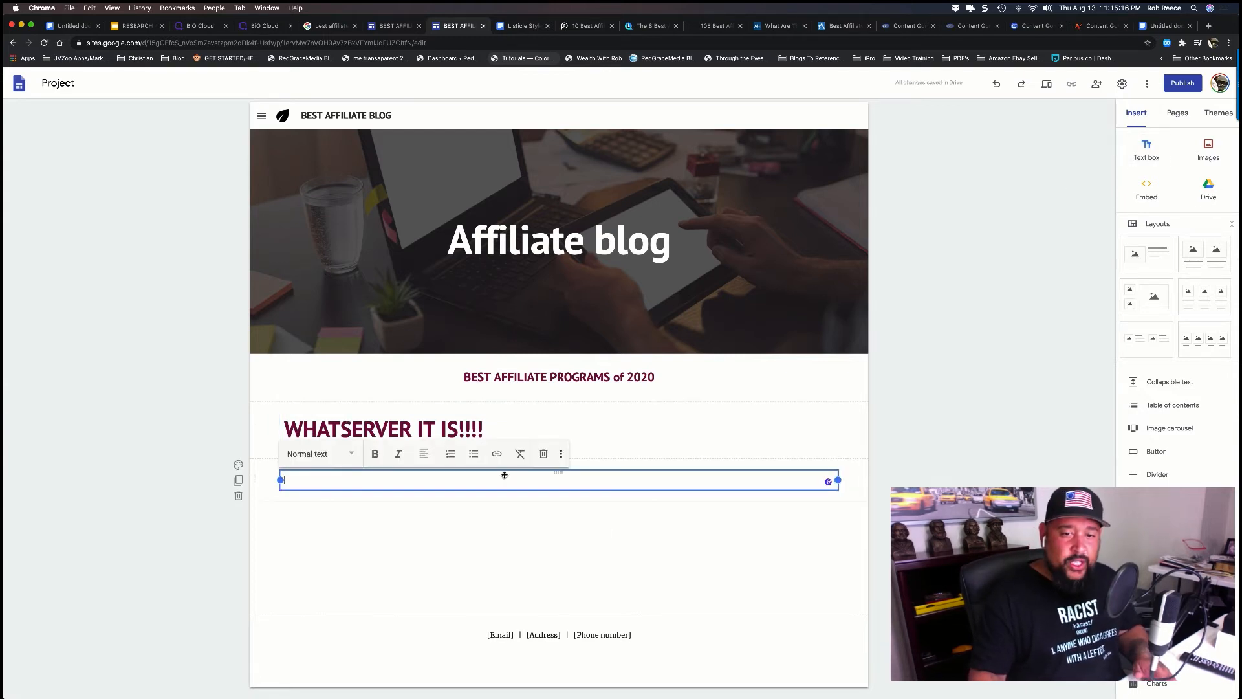
pyautogui.click(1179, 27)
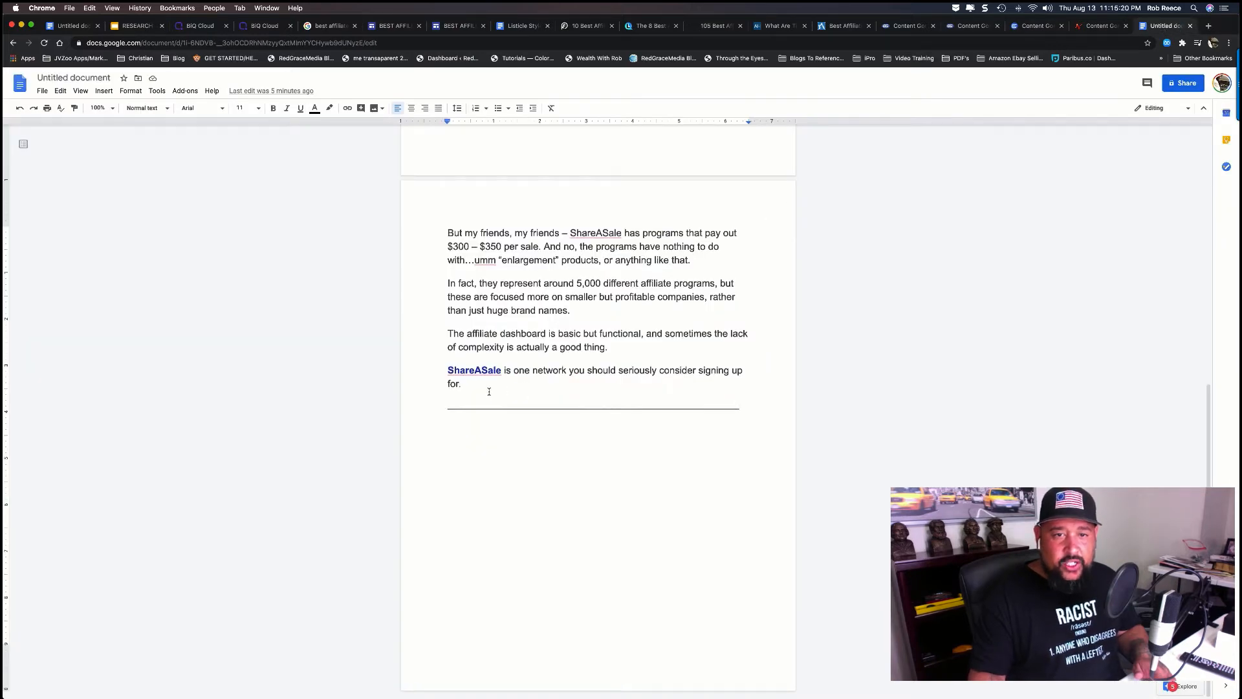
pyautogui.scroll(5, 488, 391)
pyautogui.moveTo(446, 311); pyautogui.dragTo(557, 612)
pyautogui.click(468, 325)
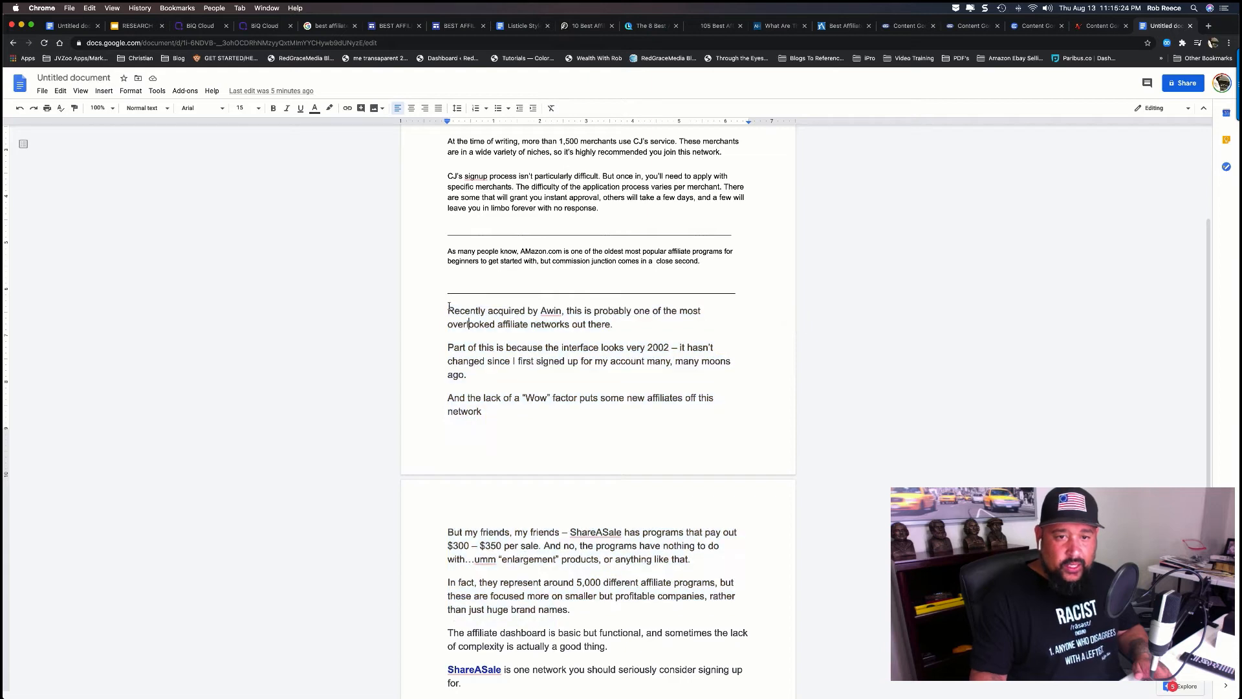
pyautogui.moveTo(446, 310); pyautogui.dragTo(545, 629)
pyautogui.press('super+c')
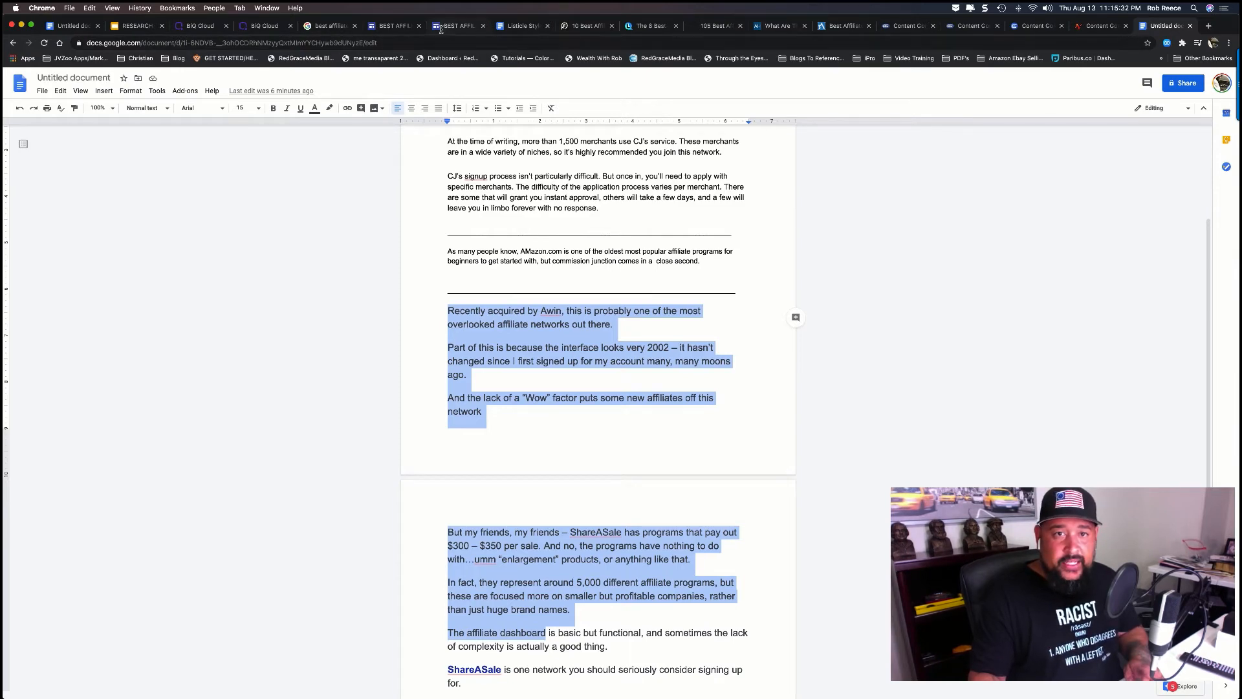
# Return to the Google Sites page and paste the copied passage into the empty text box.
pyautogui.click(388, 25)
pyautogui.click(454, 25)
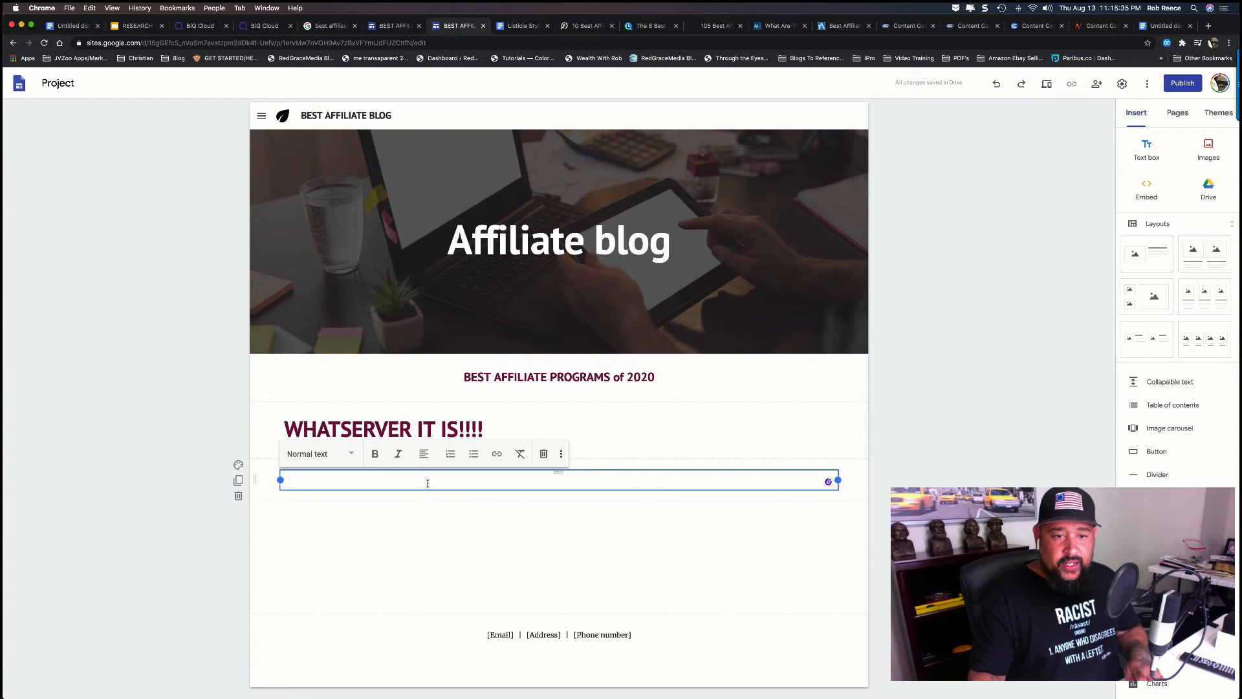
pyautogui.press('super+v')
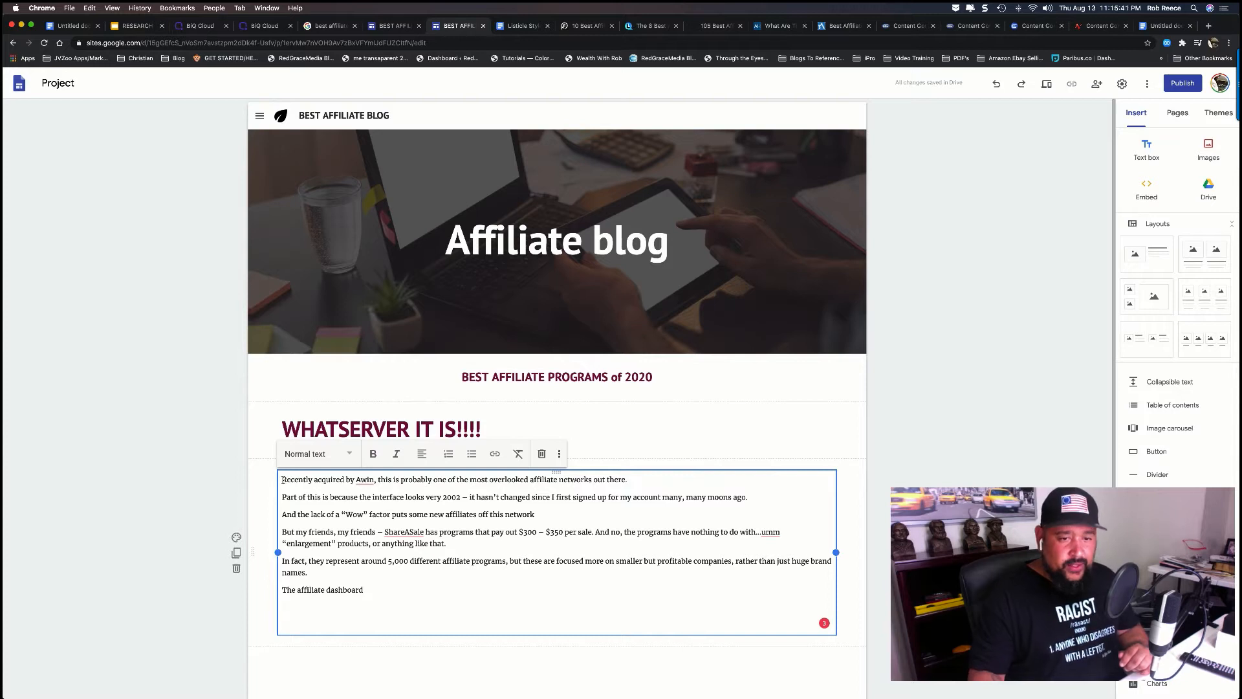
# Add the numbered list line "1. AWIN" above the pasted passage, leaving no blank line between them.
pyautogui.click(283, 480)
pyautogui.press('Return')
pyautogui.press('Return')
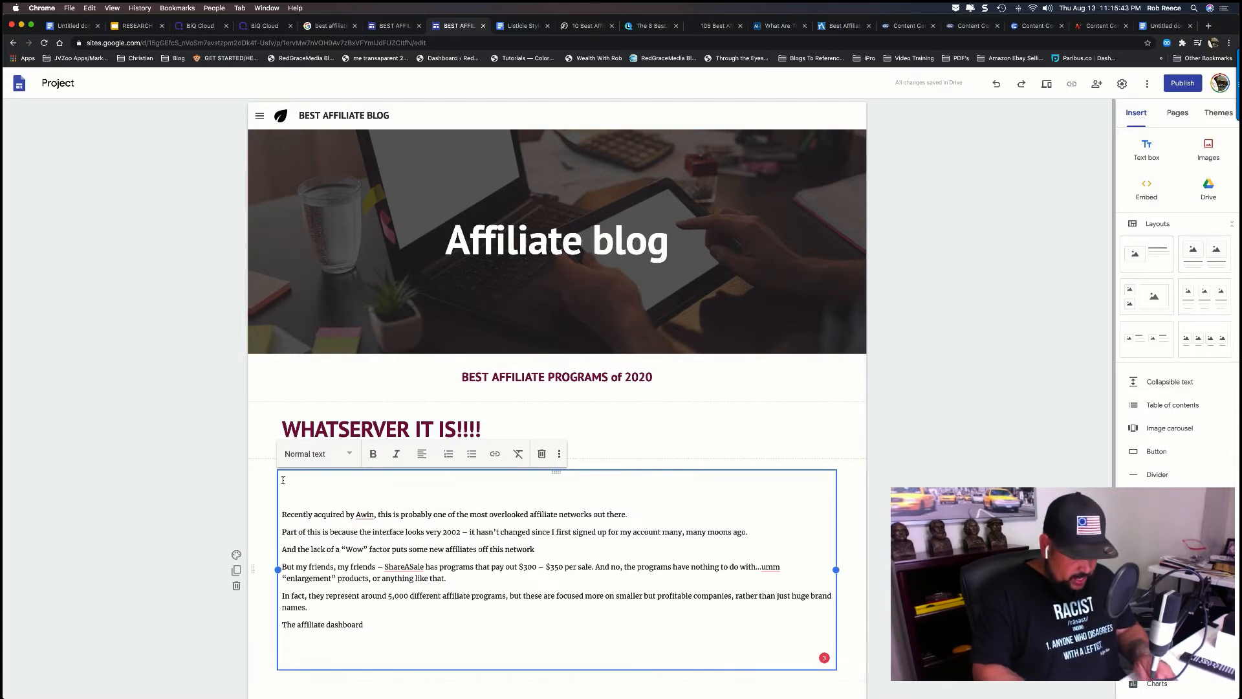
pyautogui.write('AWIN')
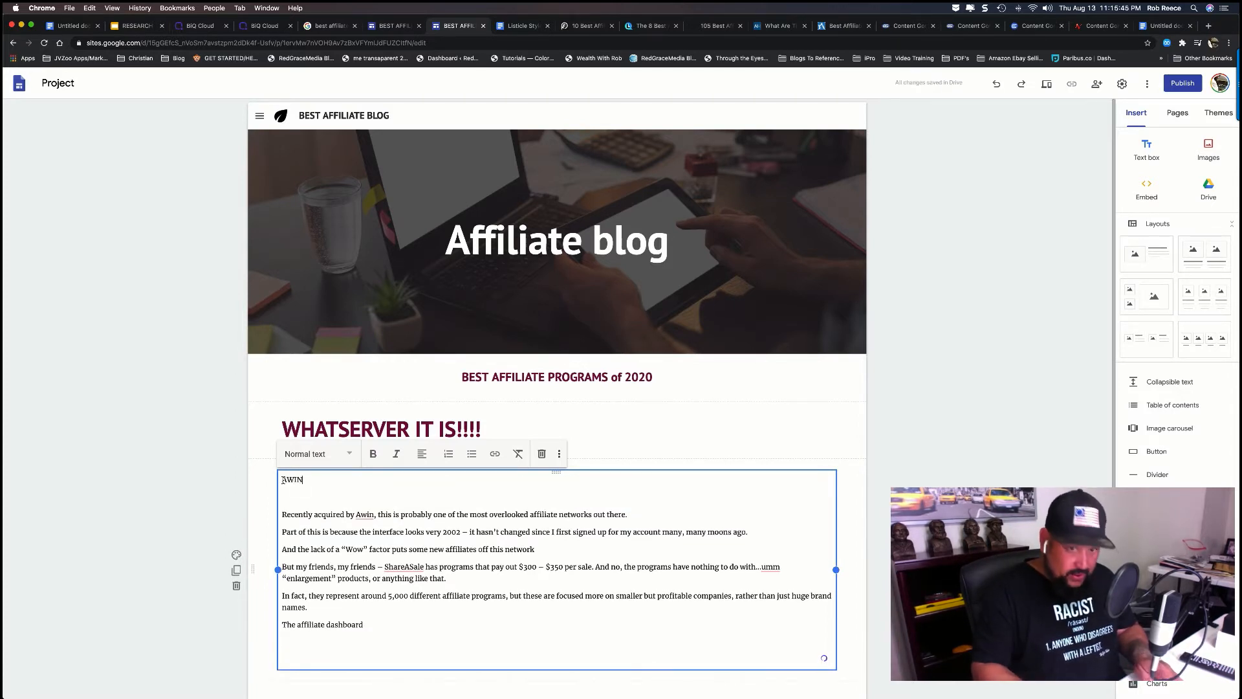
pyautogui.write('1')
pyautogui.press('BackSpace')
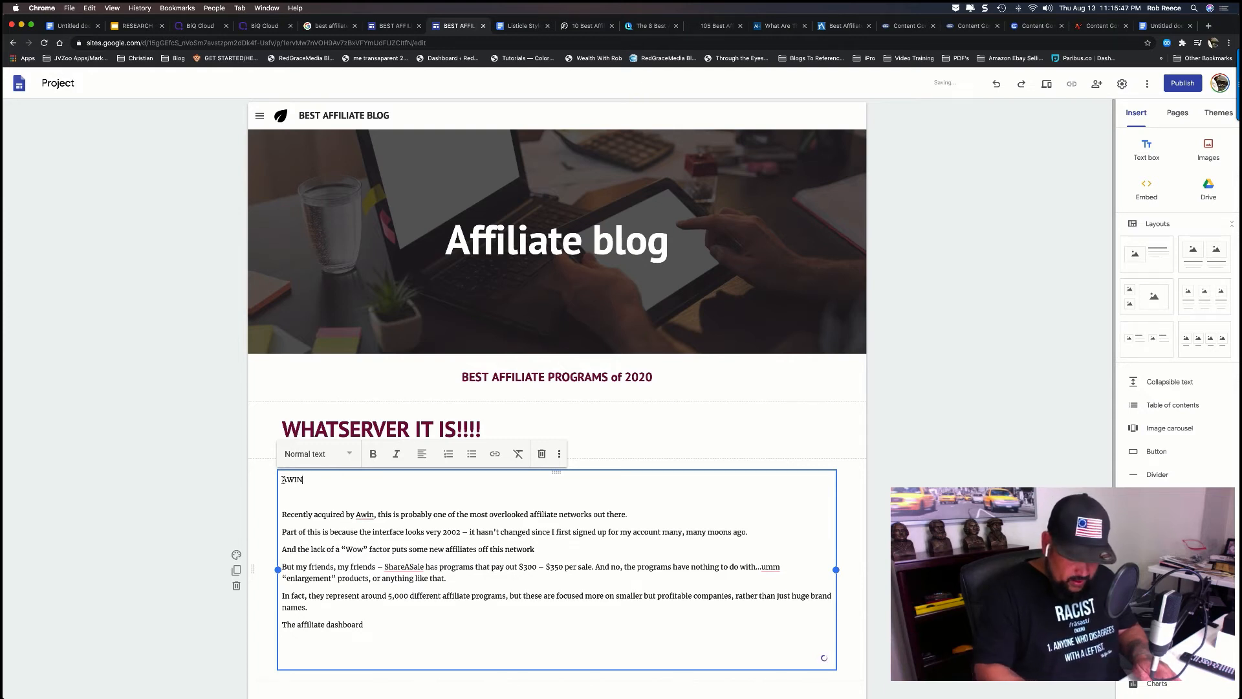
pyautogui.click(282, 480)
pyautogui.write('1.')
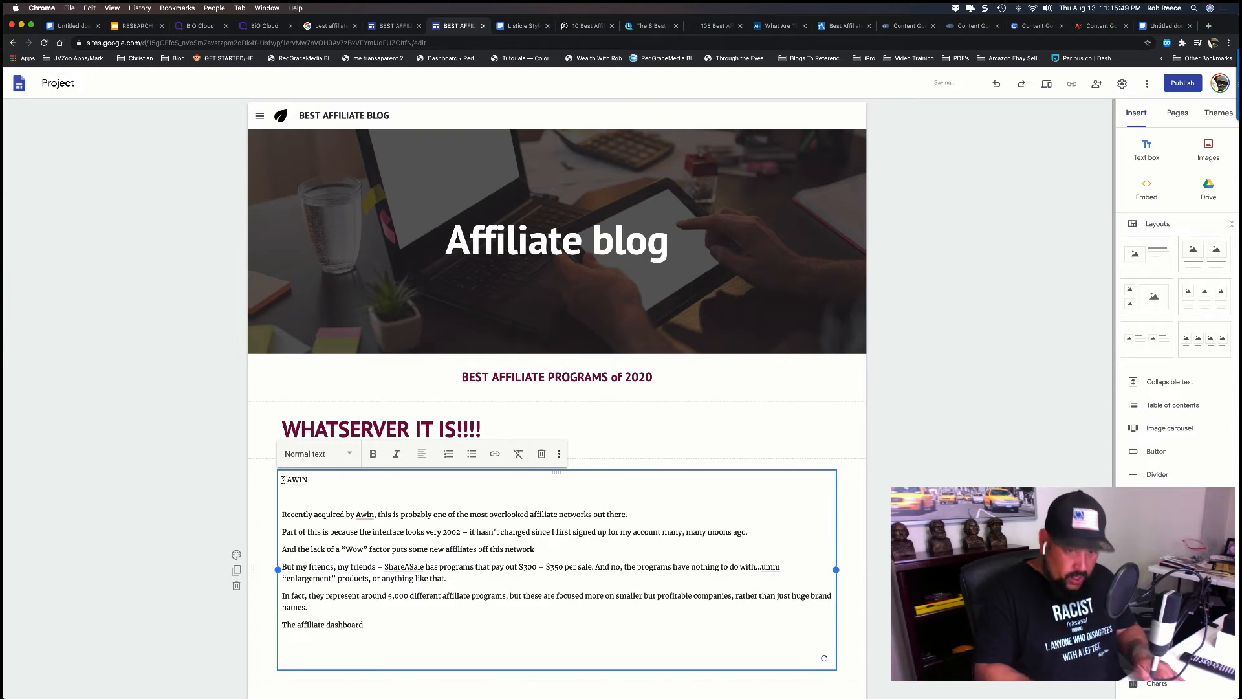
pyautogui.click(283, 514)
pyautogui.press('BackSpace')
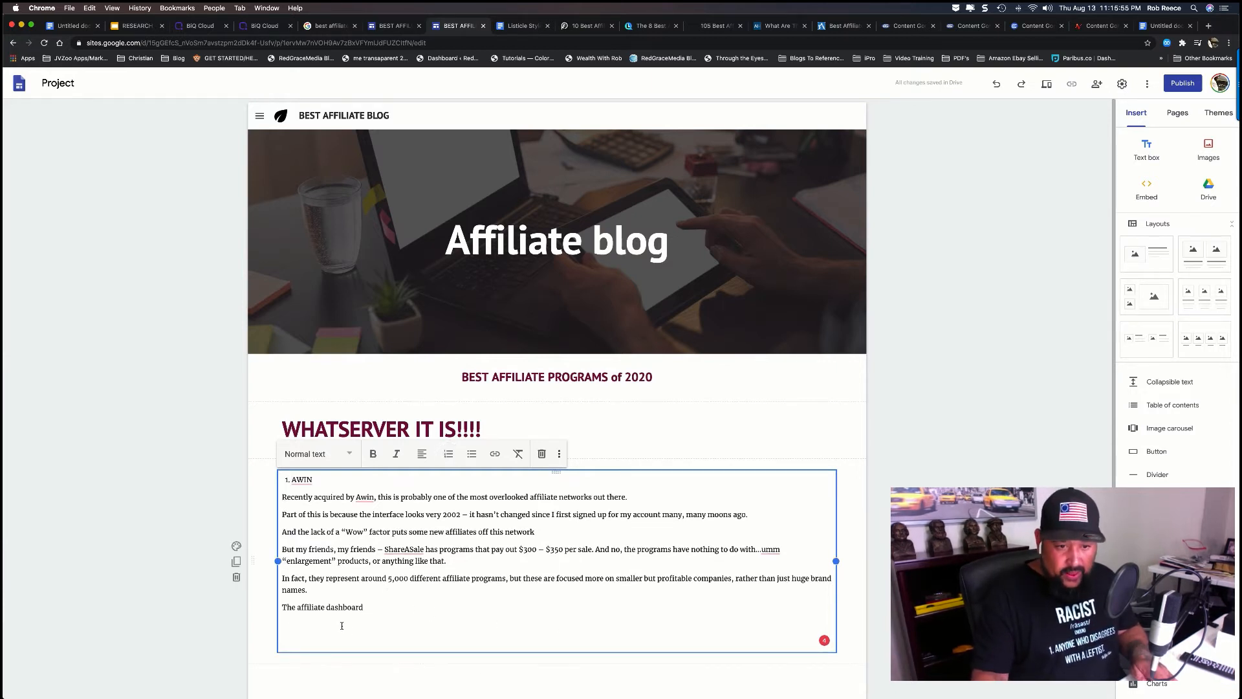
# Remove the blank lines after "The affiliate dashboard" in the AWIN text box and leave the box.
pyautogui.press('BackSpace')
pyautogui.press('BackSpace')
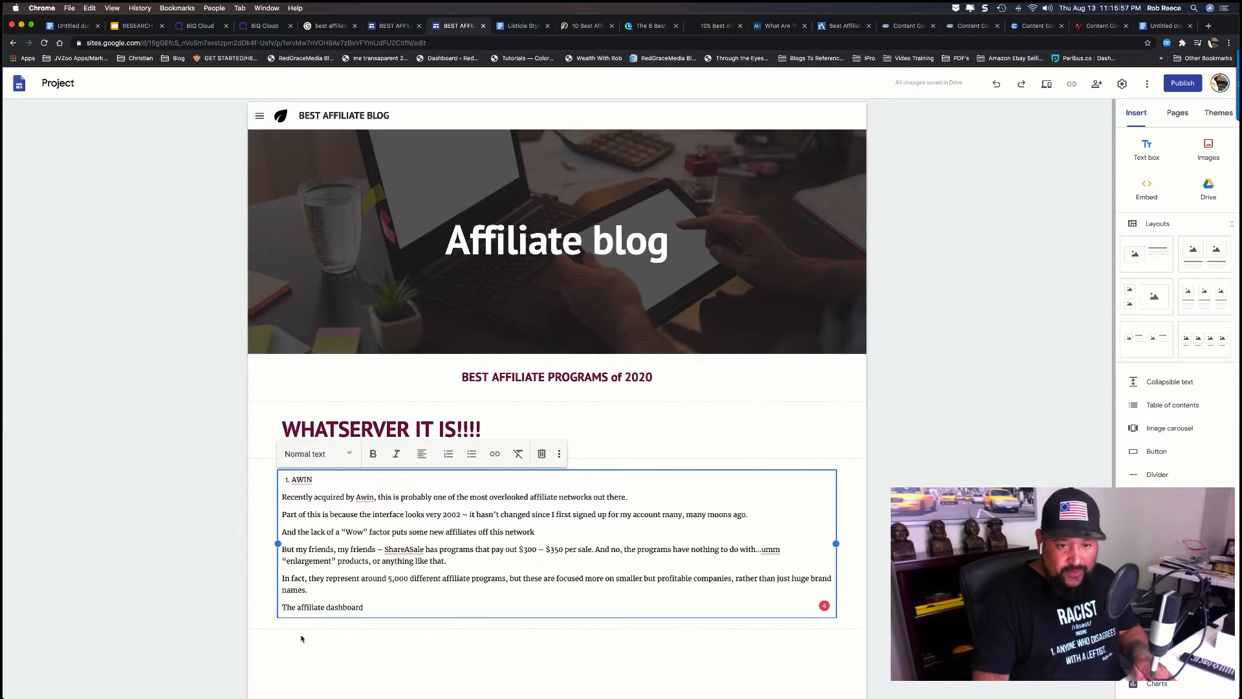
pyautogui.click(301, 636)
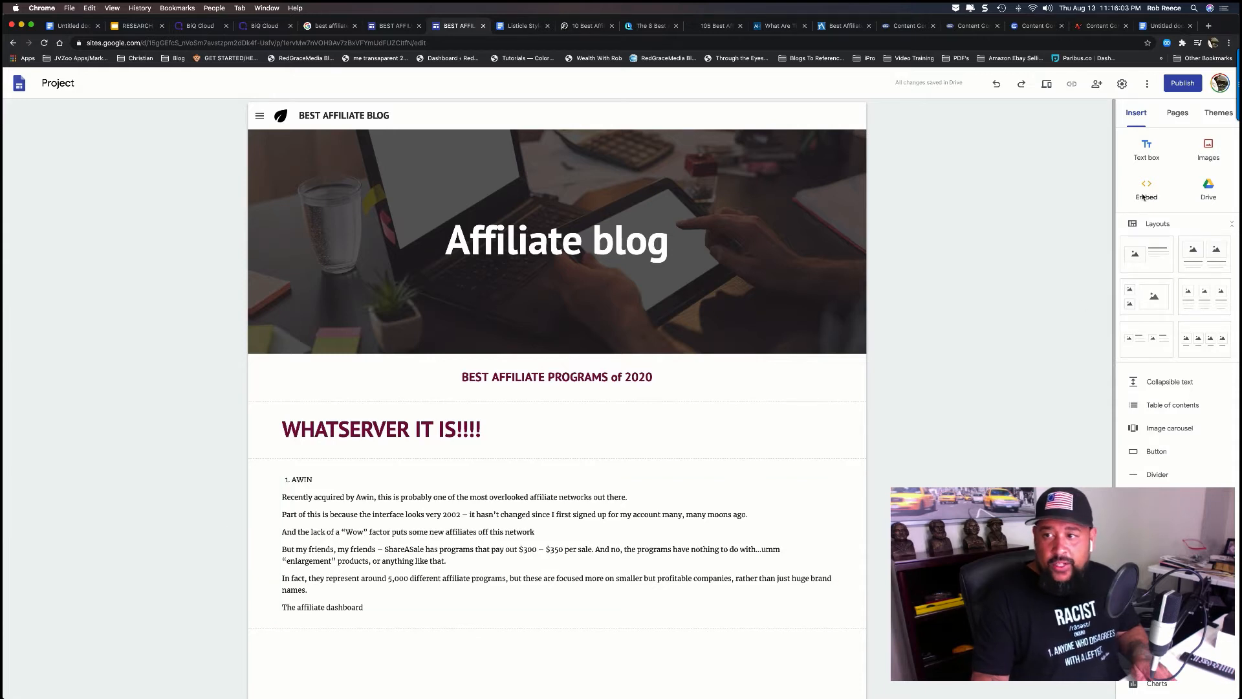
pyautogui.click(1206, 148)
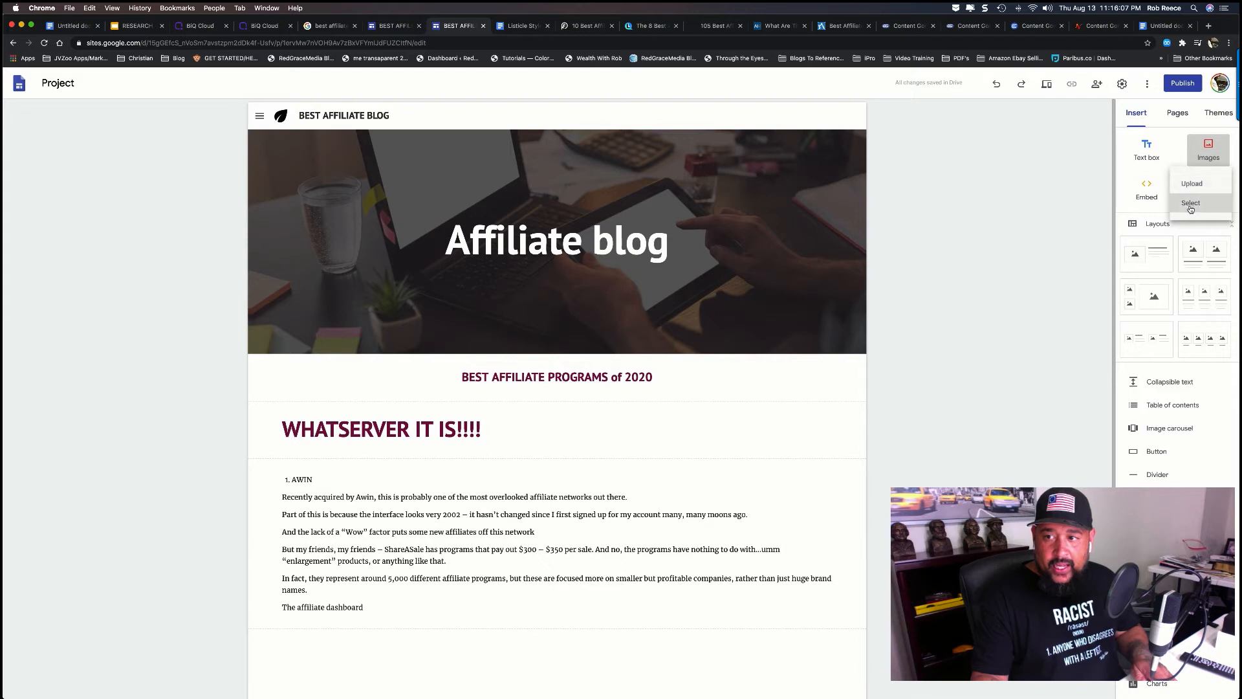
pyautogui.click(1196, 185)
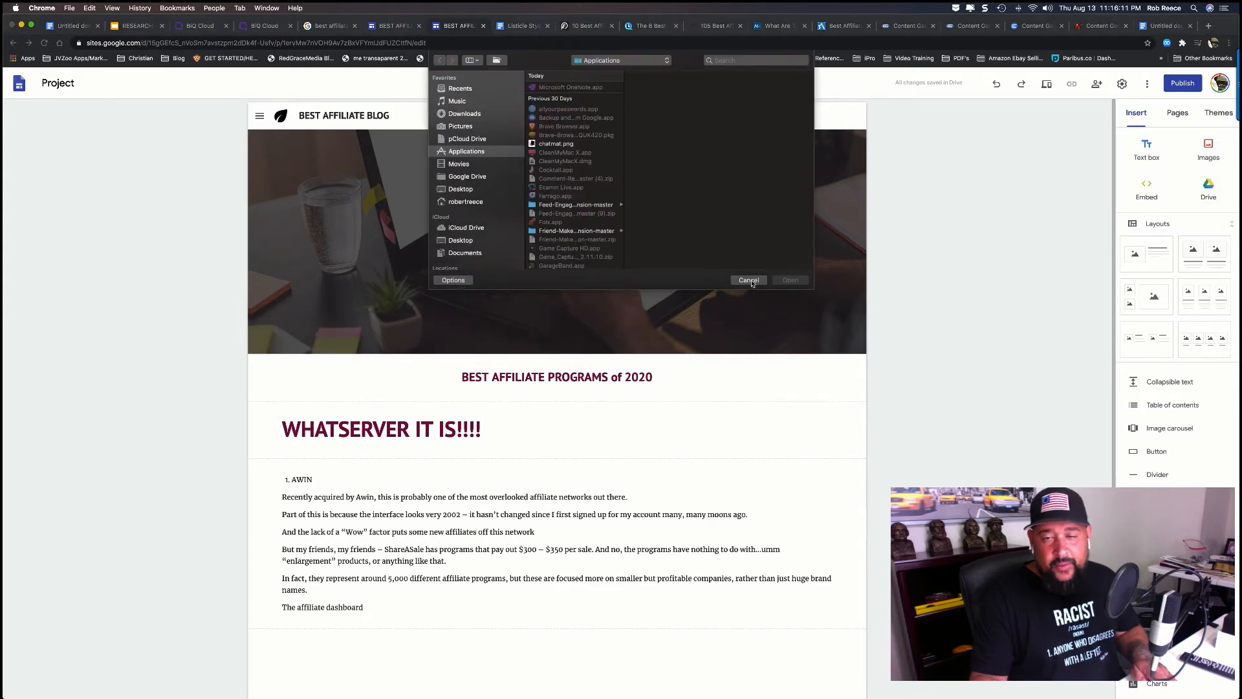
pyautogui.click(749, 280)
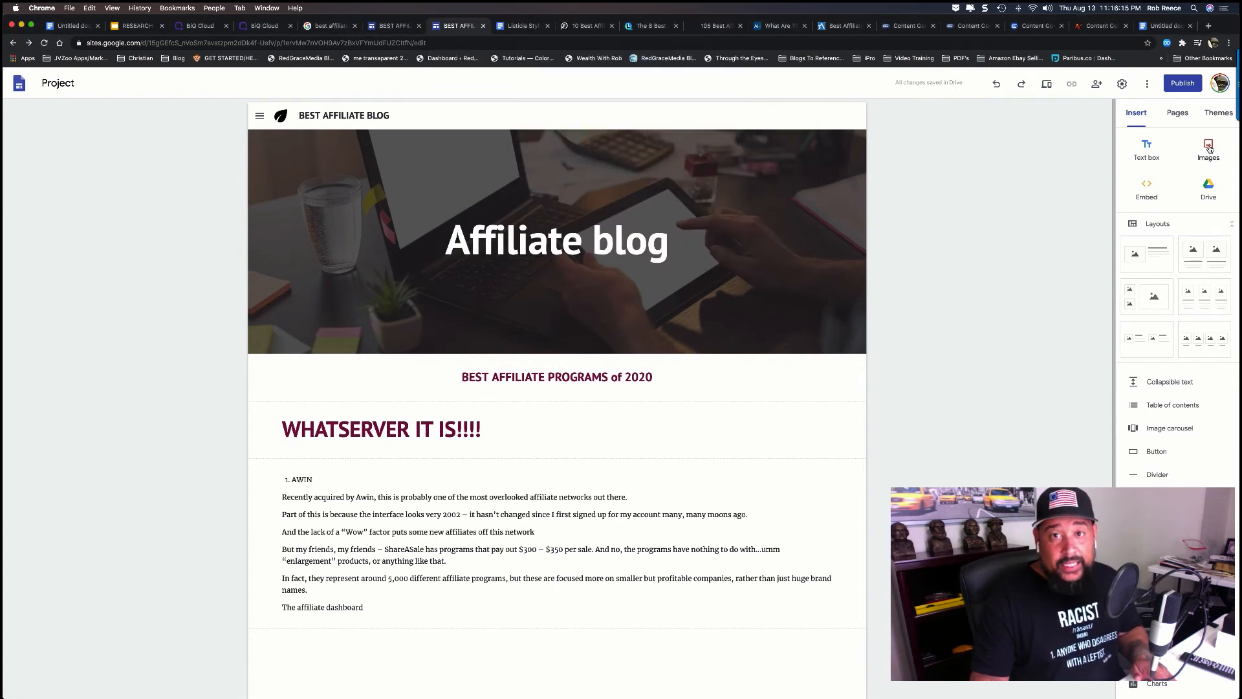
# Insert the first AWIN logo from a Google image search for "AWIN" into the page.
pyautogui.click(1209, 150)
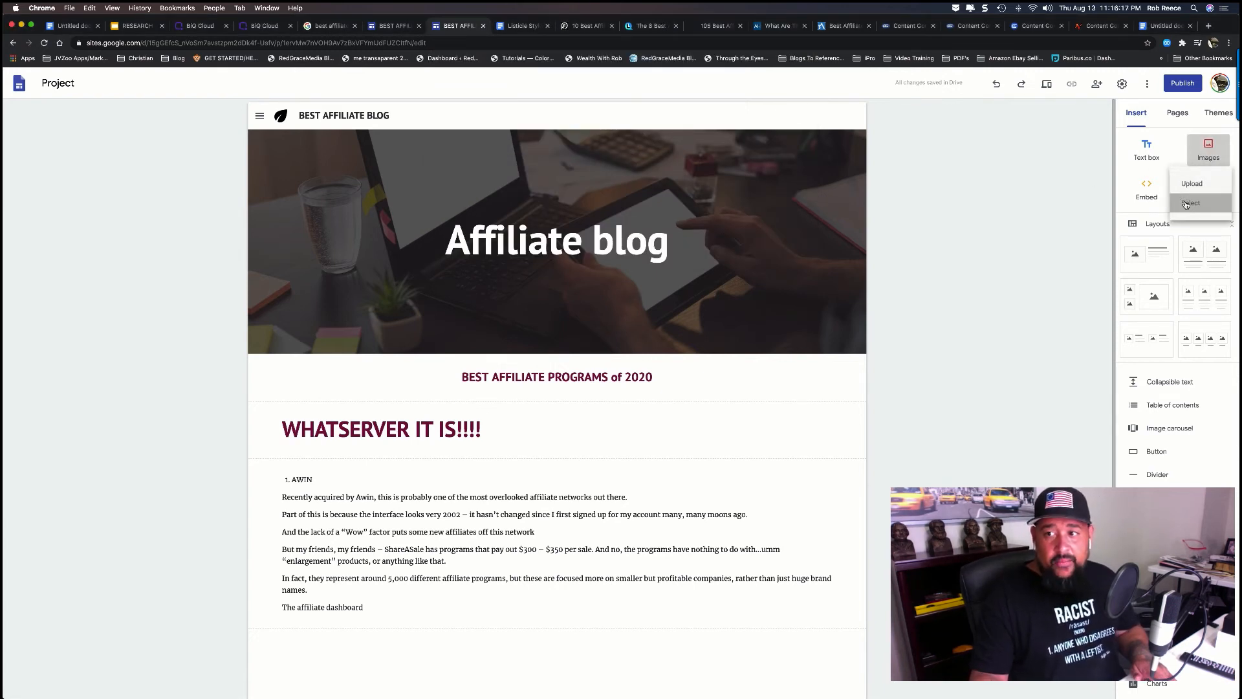
pyautogui.click(1185, 203)
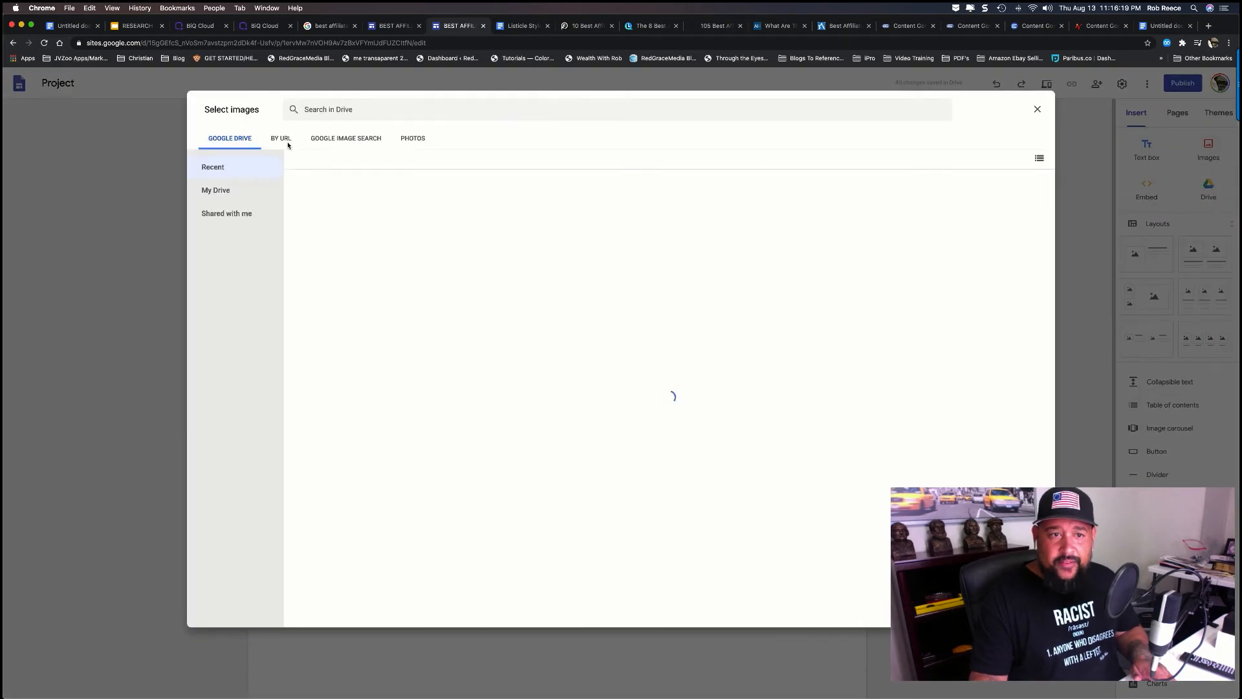
pyautogui.click(344, 138)
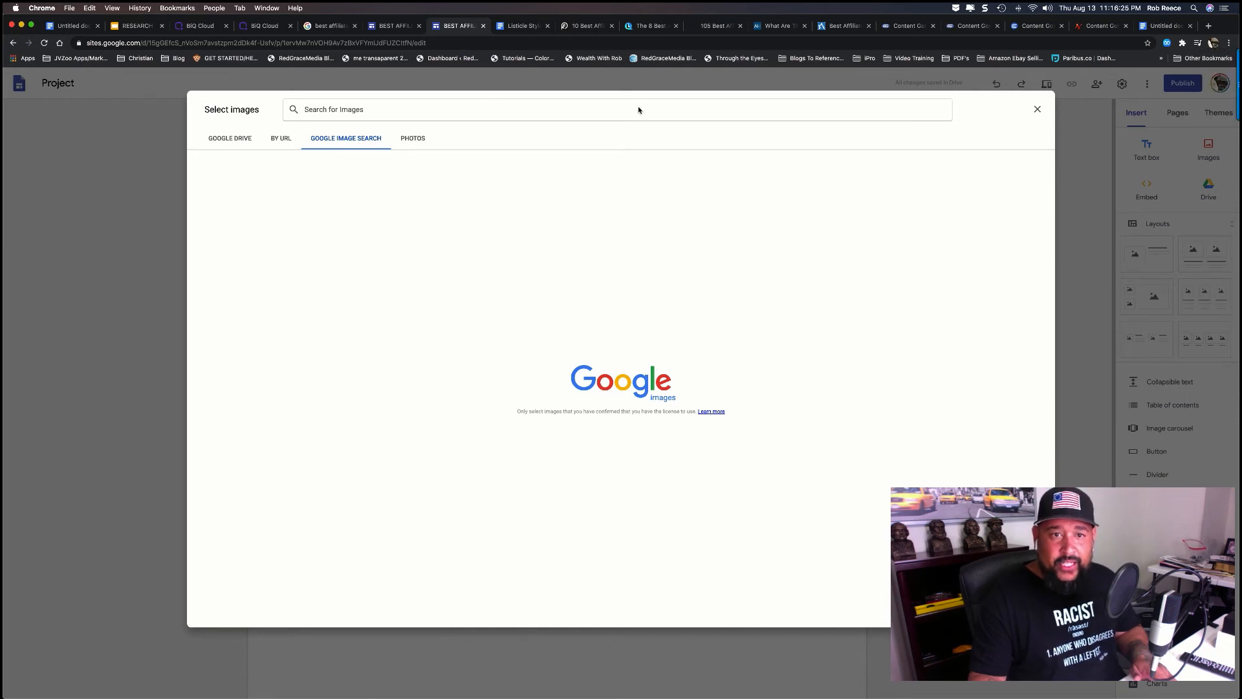
pyautogui.write('AWIN')
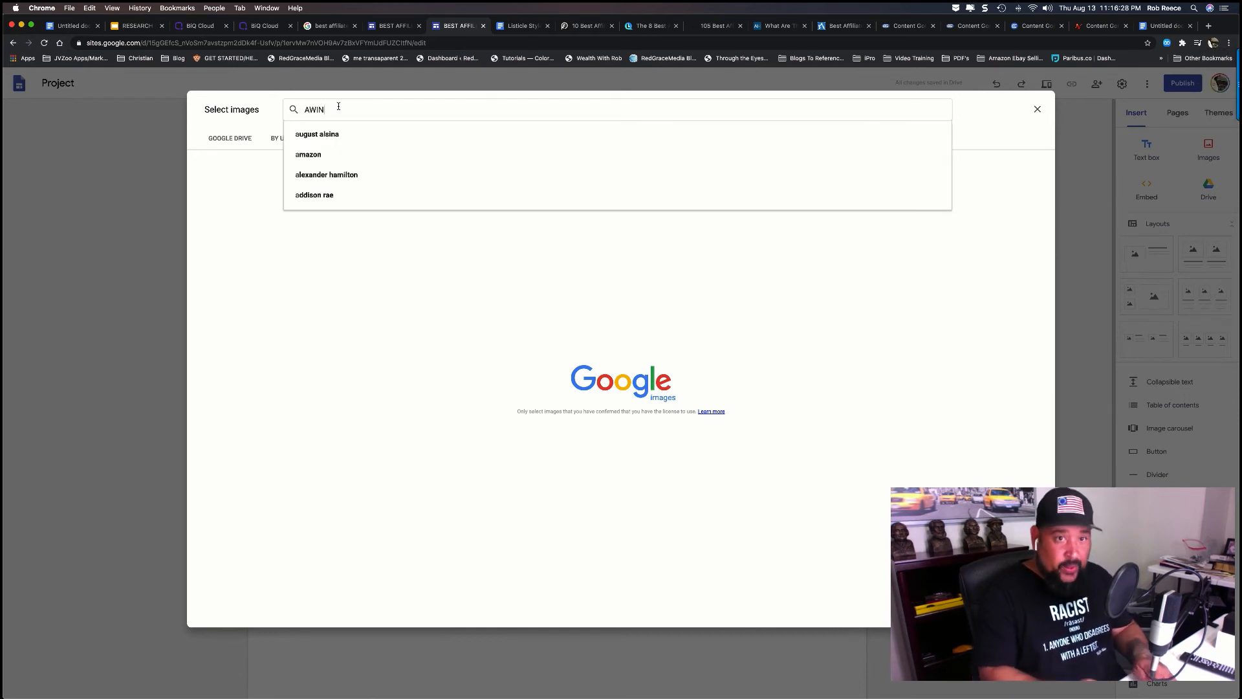
pyautogui.press('Return')
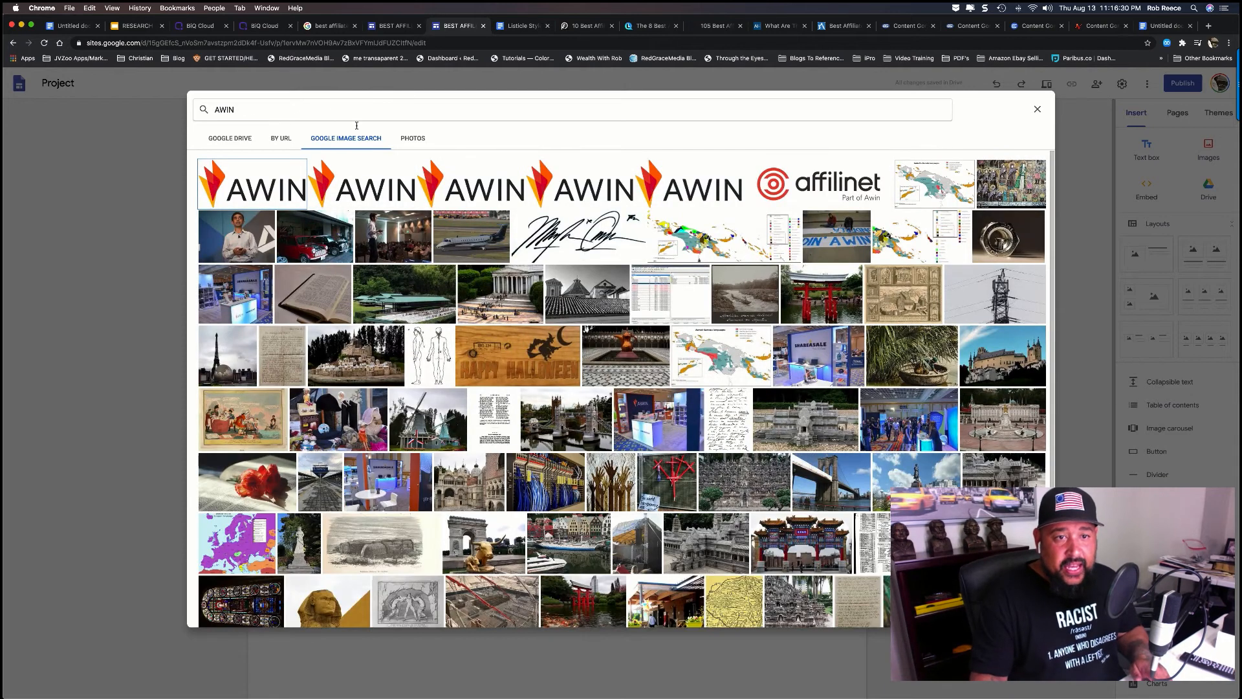
pyautogui.click(271, 182)
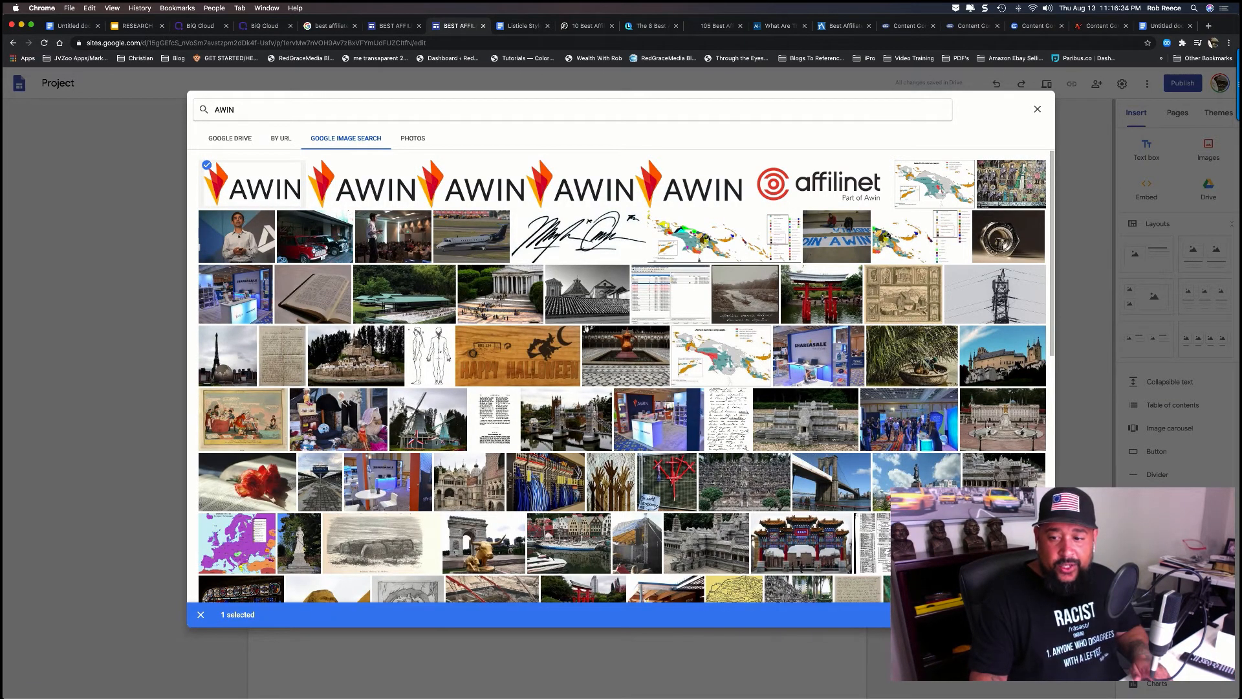
pyautogui.click(1027, 615)
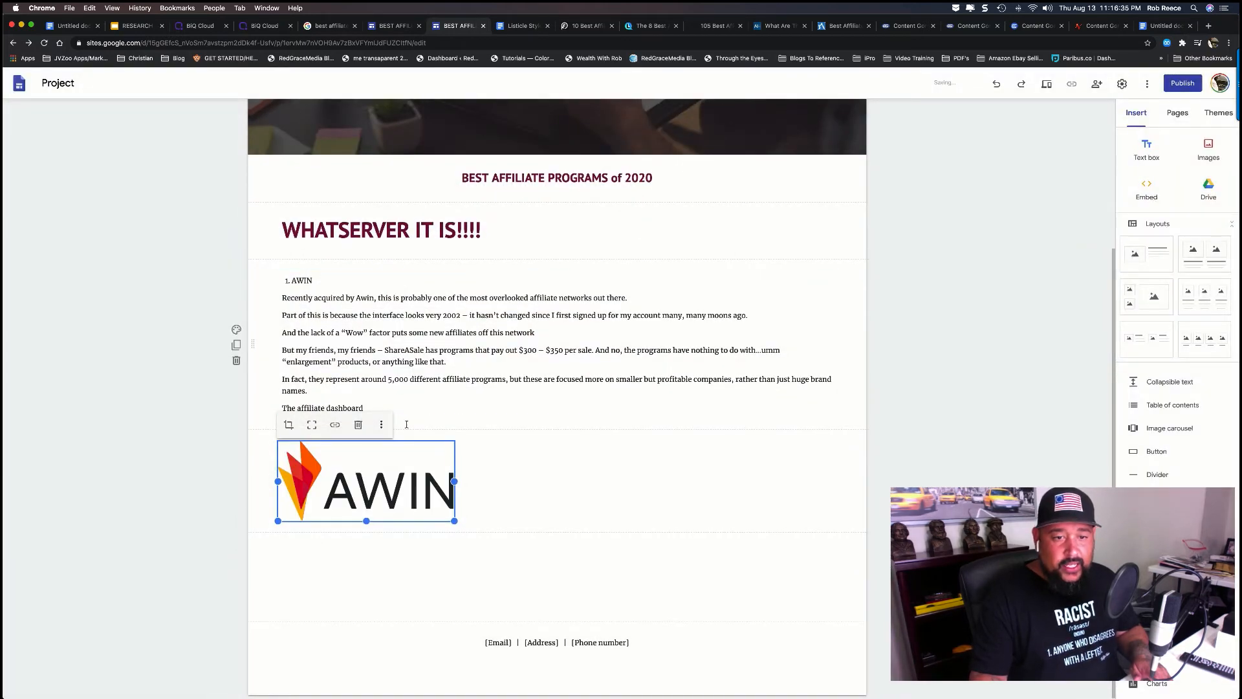
# Move the AWIN logo between the "WHATSERVER IT IS!!!!" title and the AWIN passage, and centre it horizontally.
pyautogui.moveTo(383, 464); pyautogui.dragTo(477, 264)
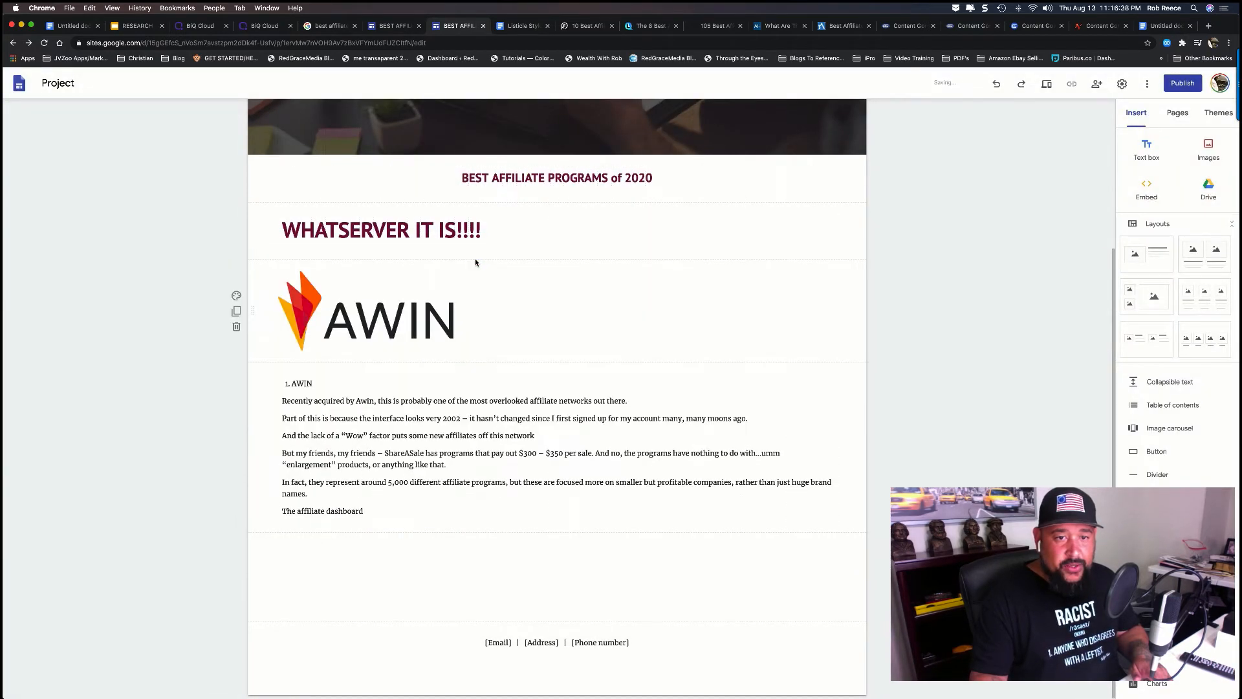
pyautogui.click(425, 312)
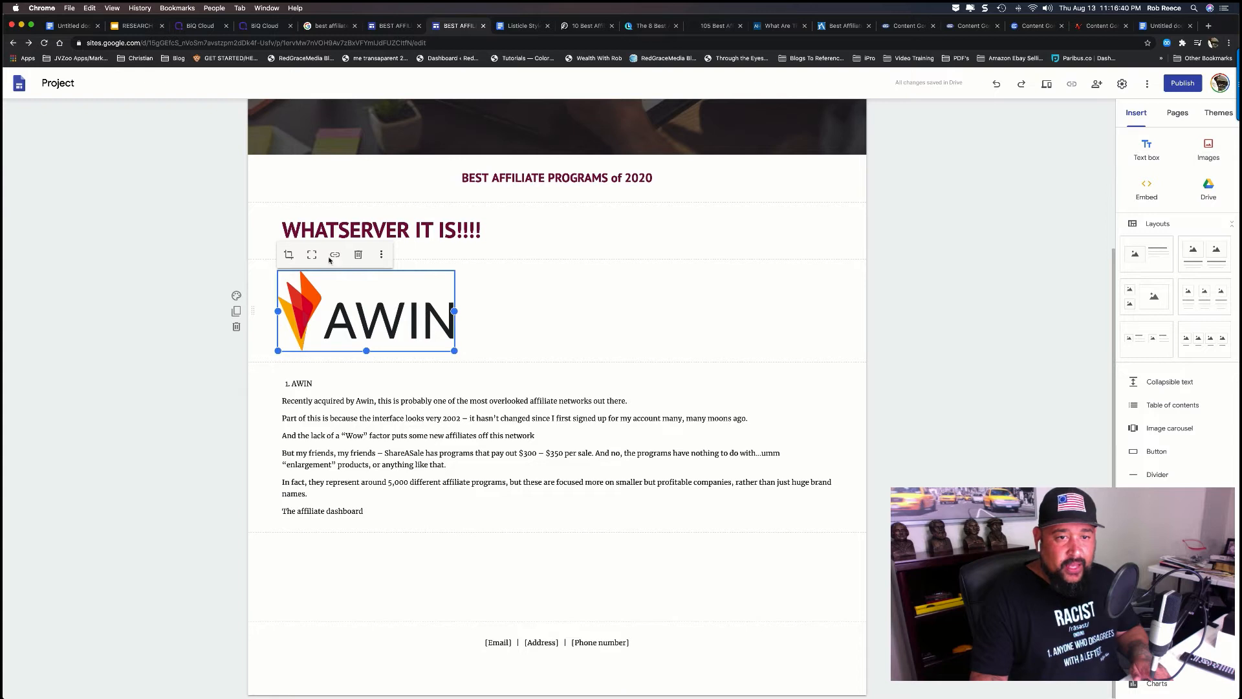
pyautogui.click(381, 255)
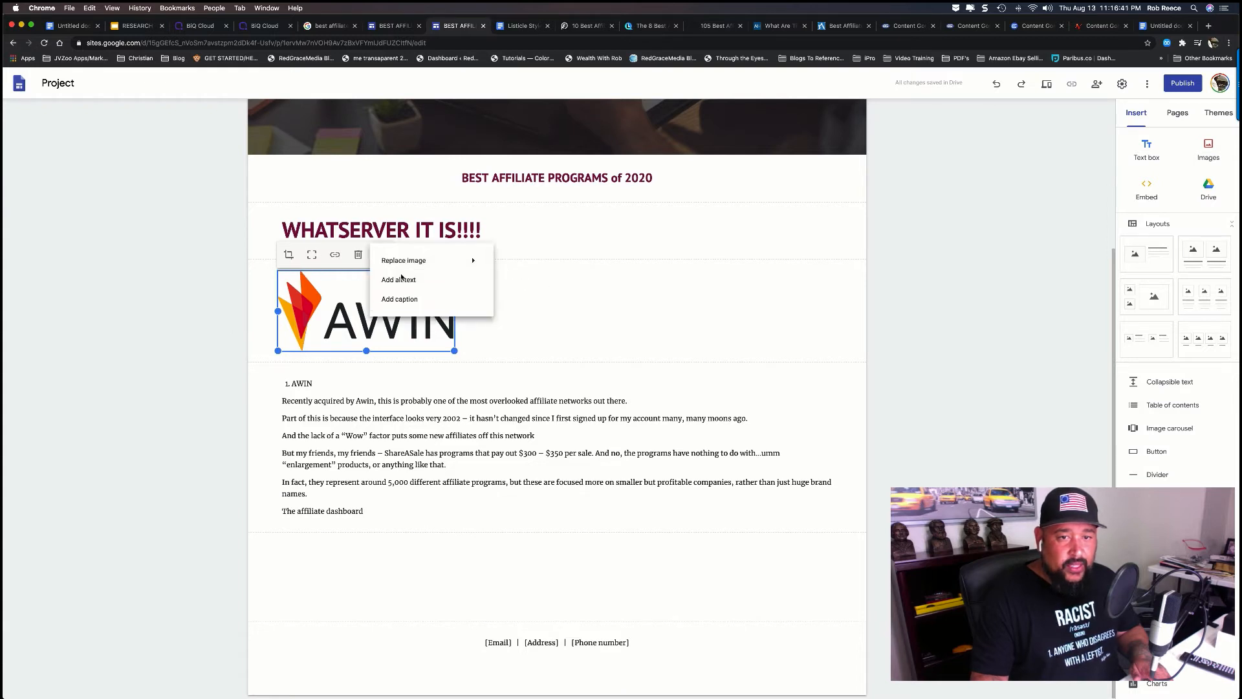
pyautogui.click(424, 345)
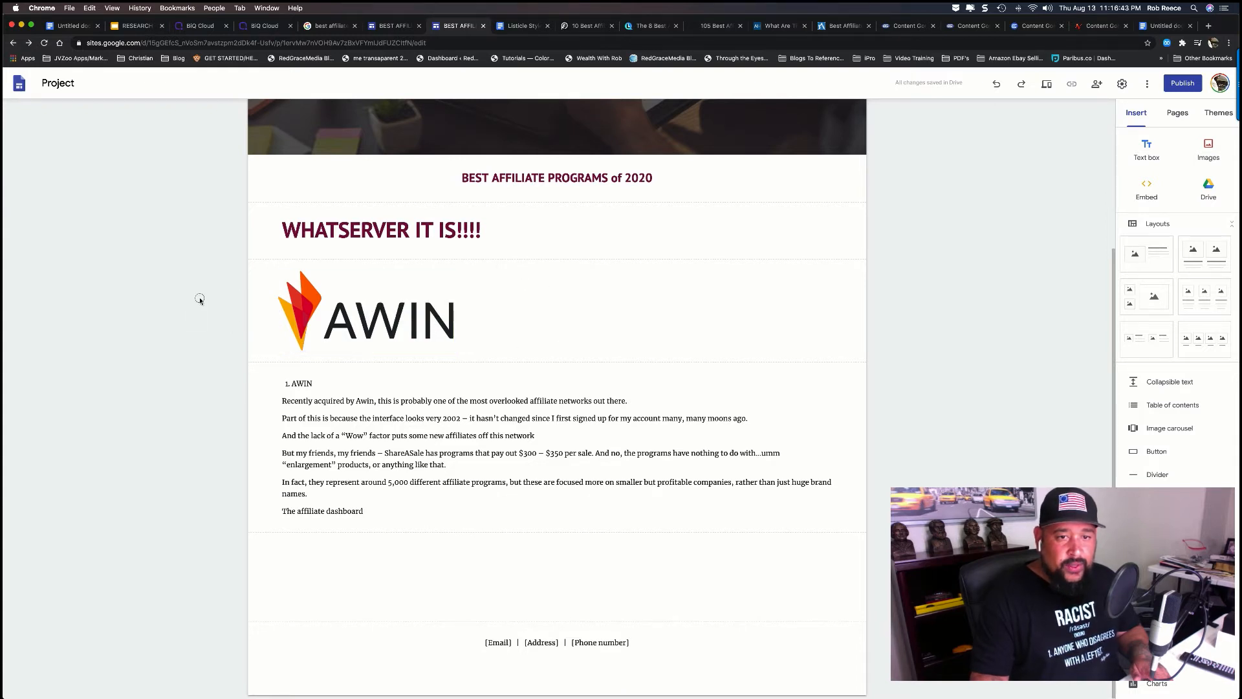
pyautogui.moveTo(383, 315); pyautogui.dragTo(575, 317)
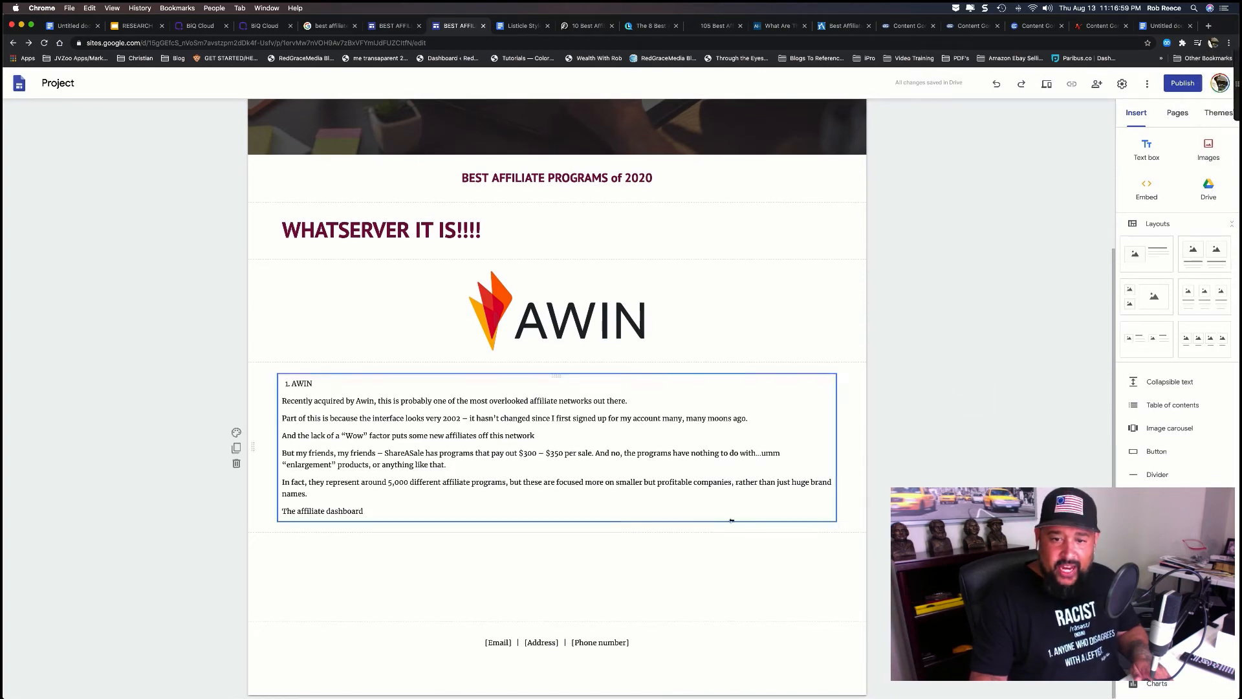
# Insert the first Amazon logo from a Google image search for "AMAZON" below the AWIN passage.
pyautogui.click(1216, 159)
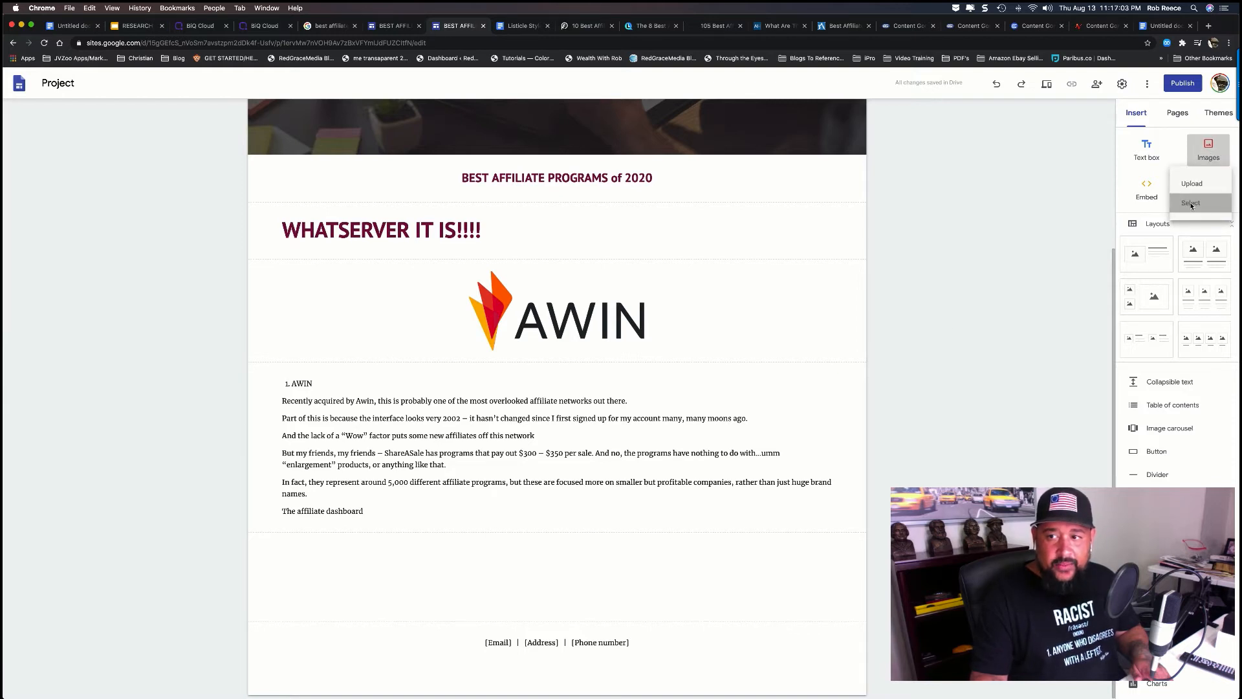
pyautogui.click(1191, 205)
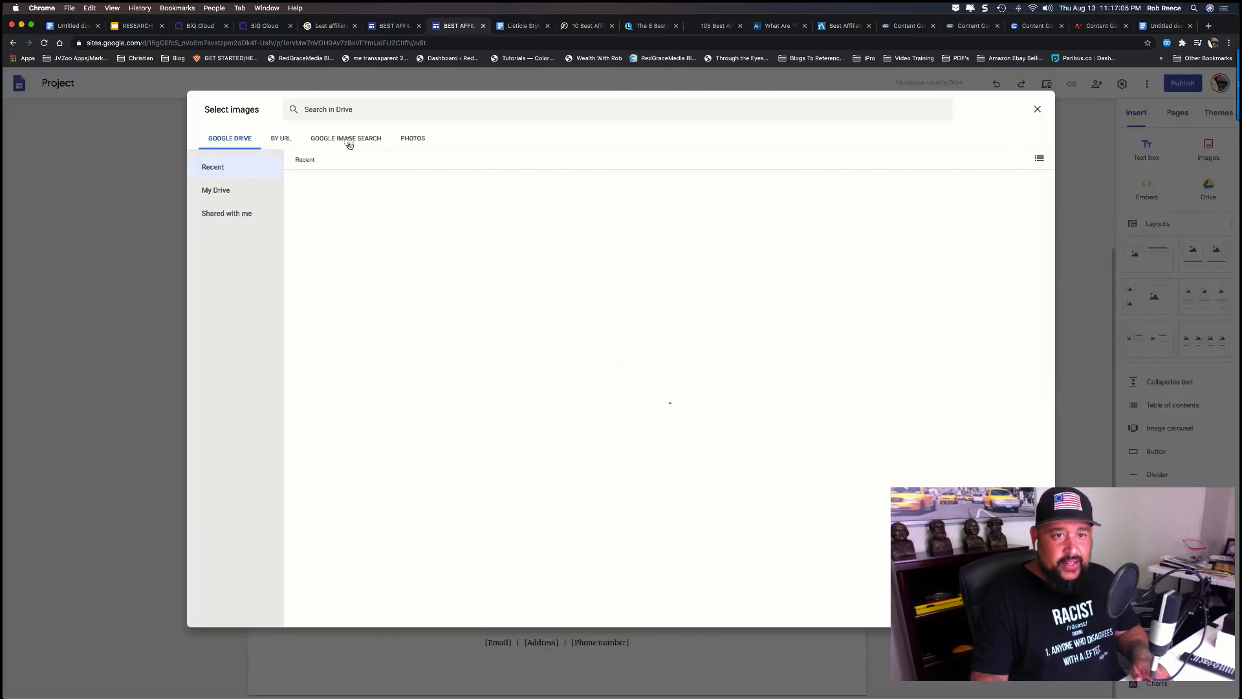
pyautogui.click(348, 145)
pyautogui.click(401, 111)
pyautogui.write('AMA')
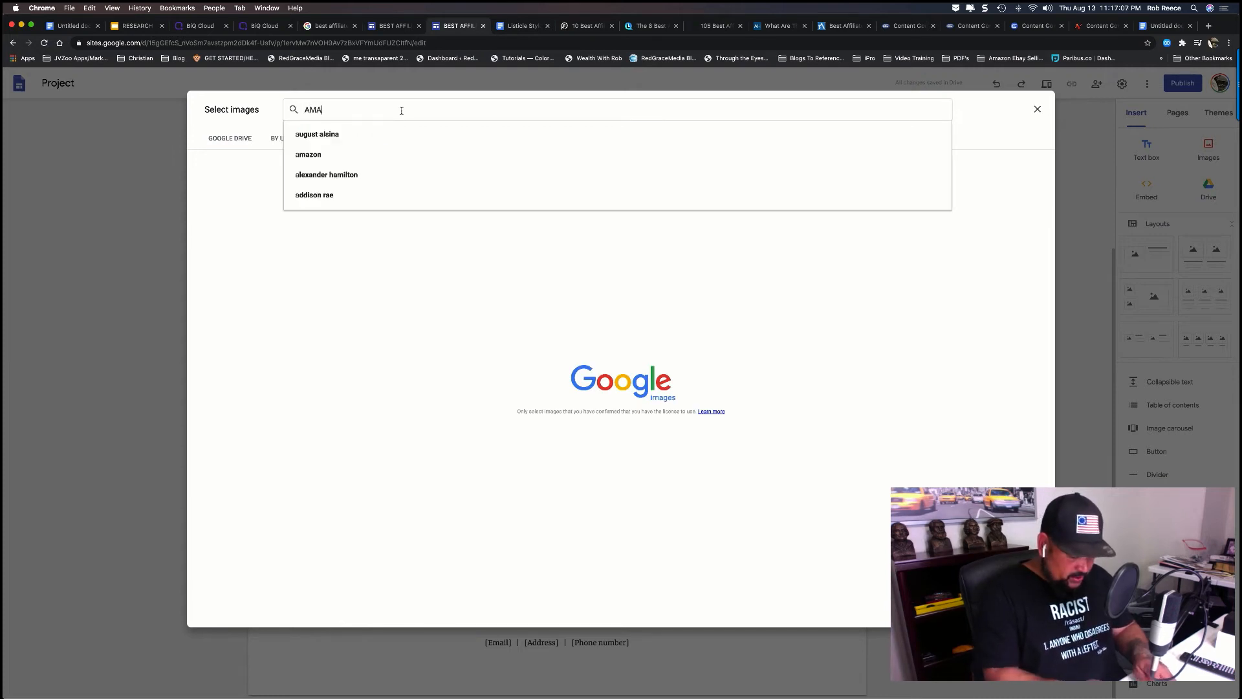
pyautogui.write('ZON')
pyautogui.press('Return')
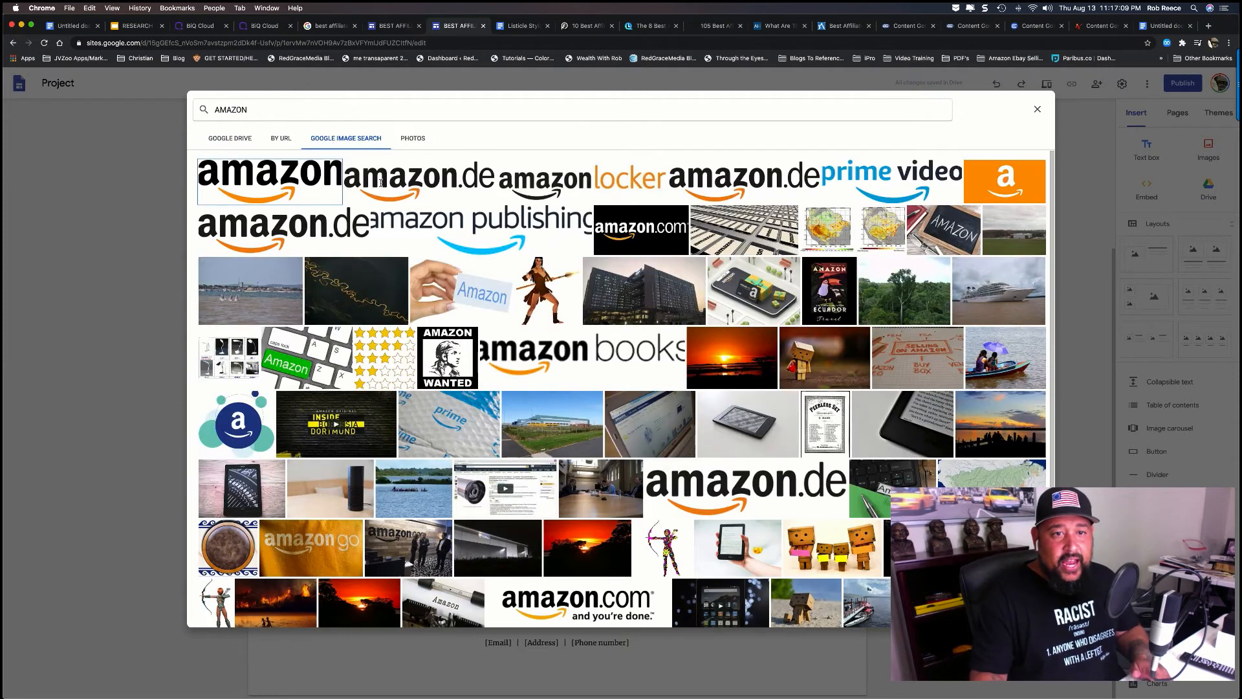
pyautogui.click(275, 189)
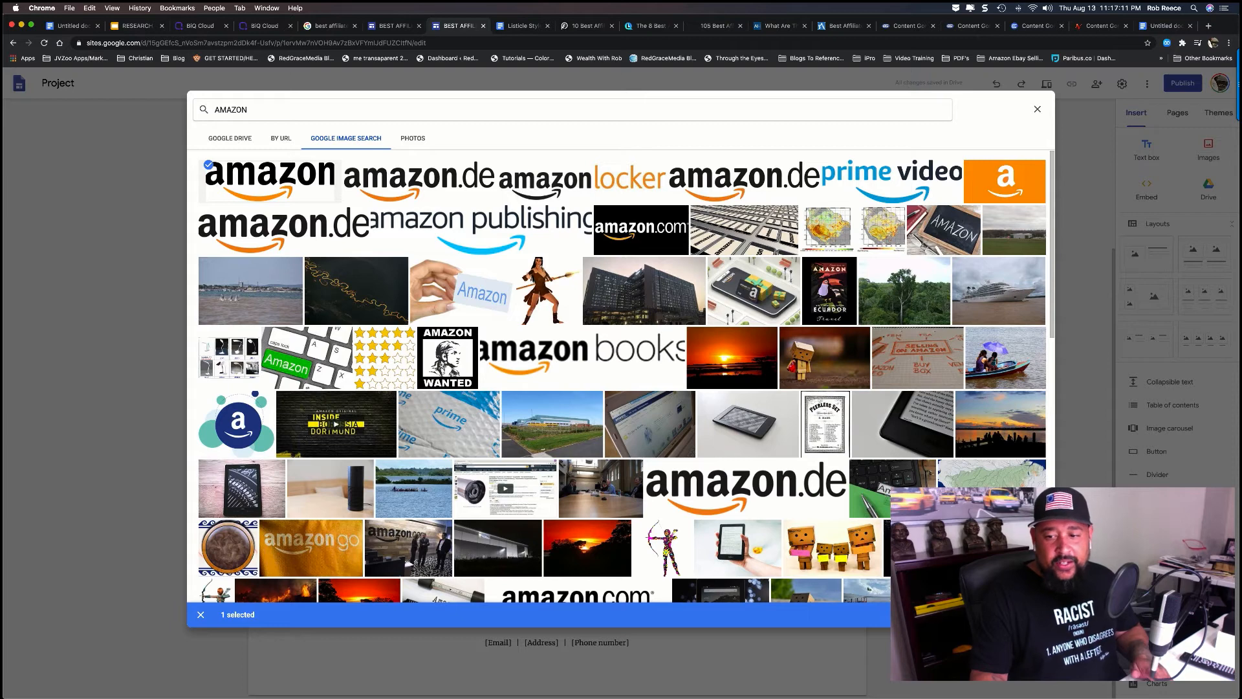
pyautogui.click(1027, 615)
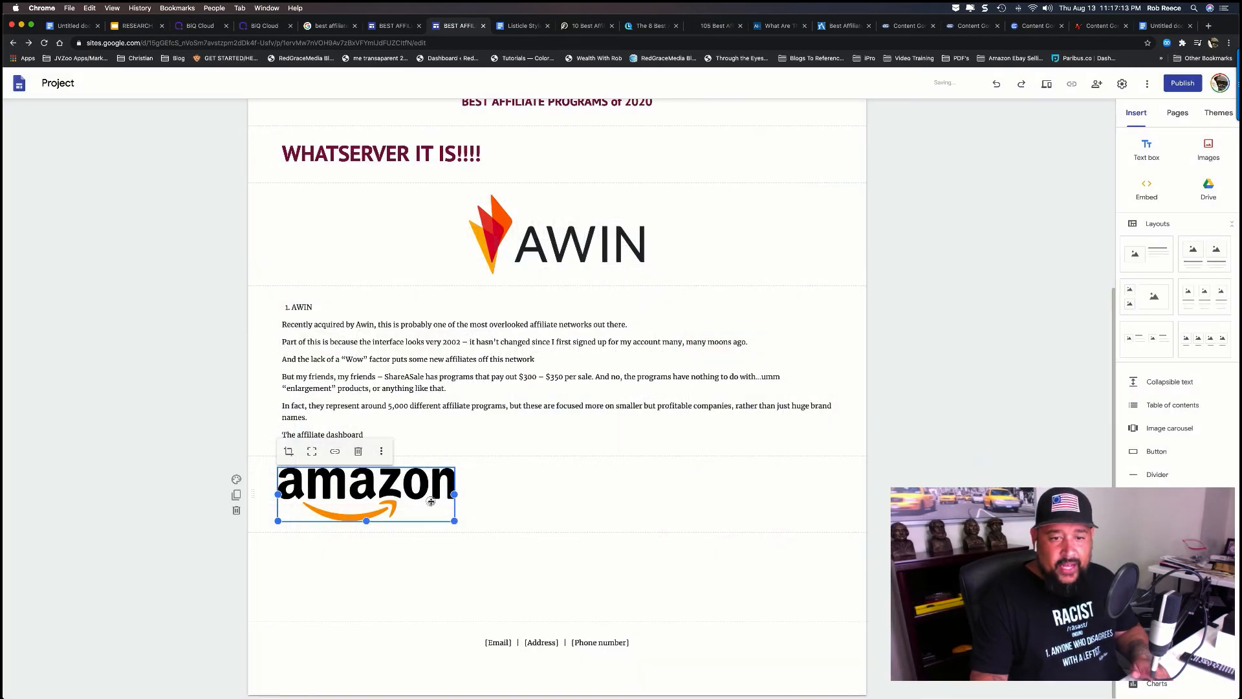
# Centre the Amazon logo horizontally and add an empty text box below it.
pyautogui.moveTo(431, 502); pyautogui.dragTo(565, 495)
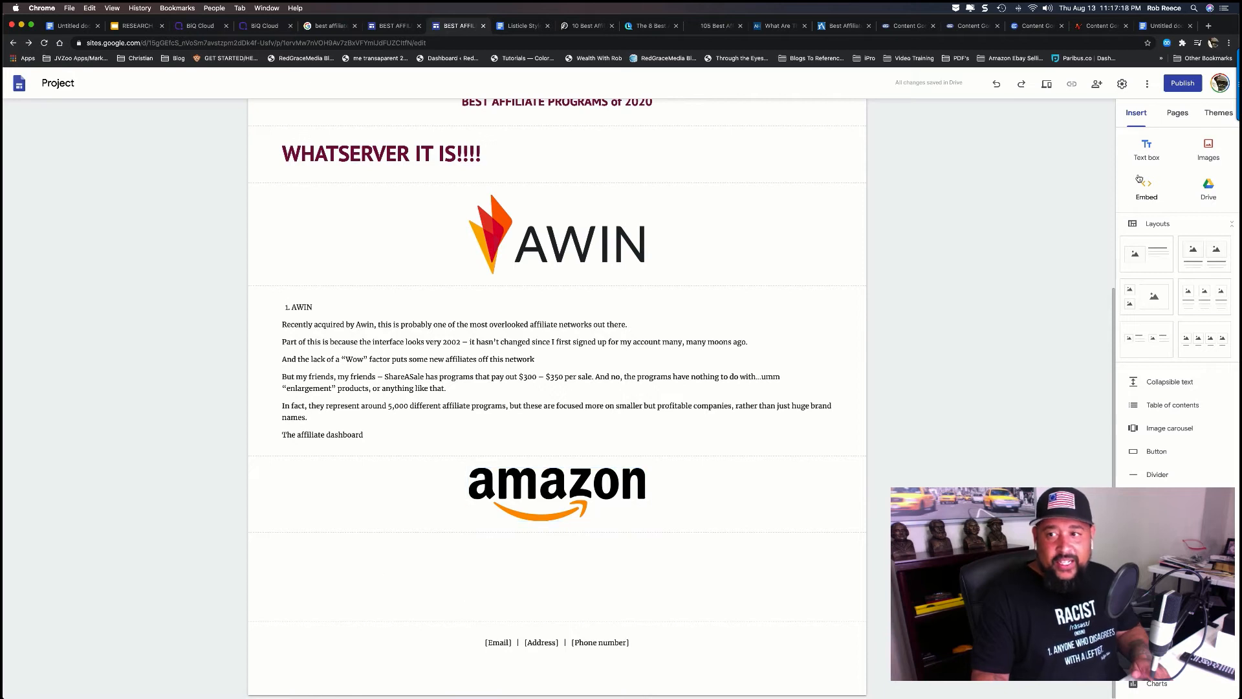
pyautogui.click(1164, 154)
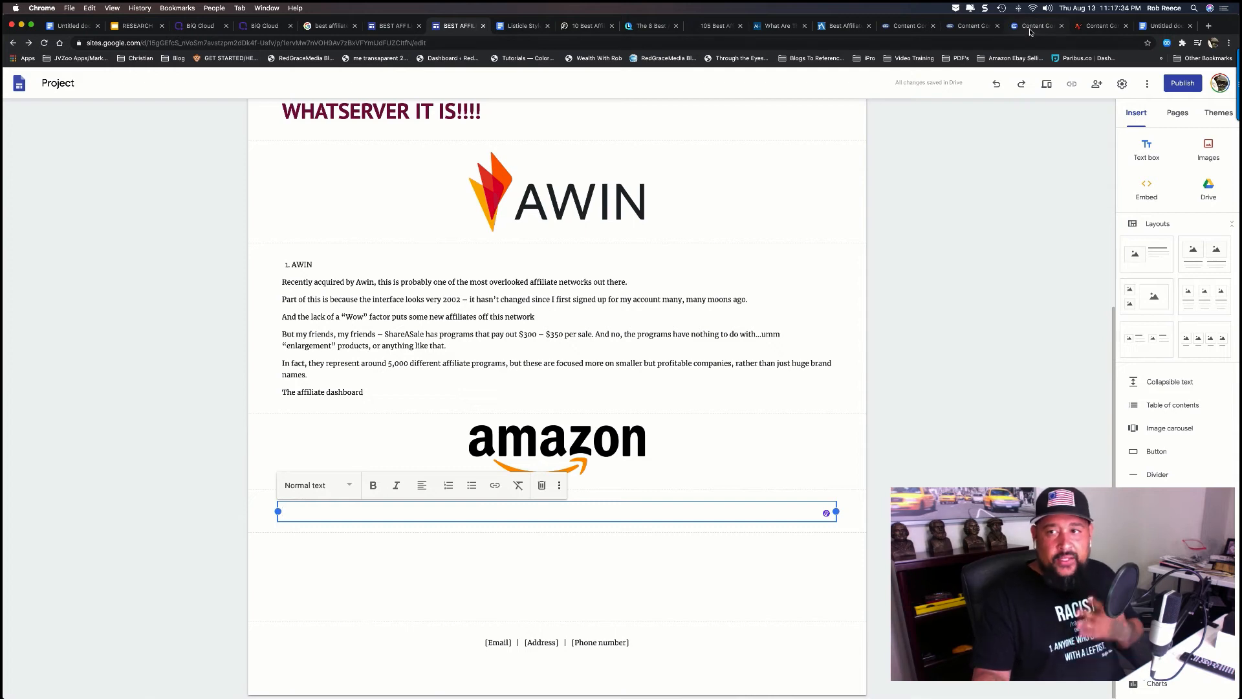
# Switch to the Content Gorilla dashboard and create a post from the video "The 7 BEST Affiliate Marketing Programs For Beginners 2020".
pyautogui.click(964, 28)
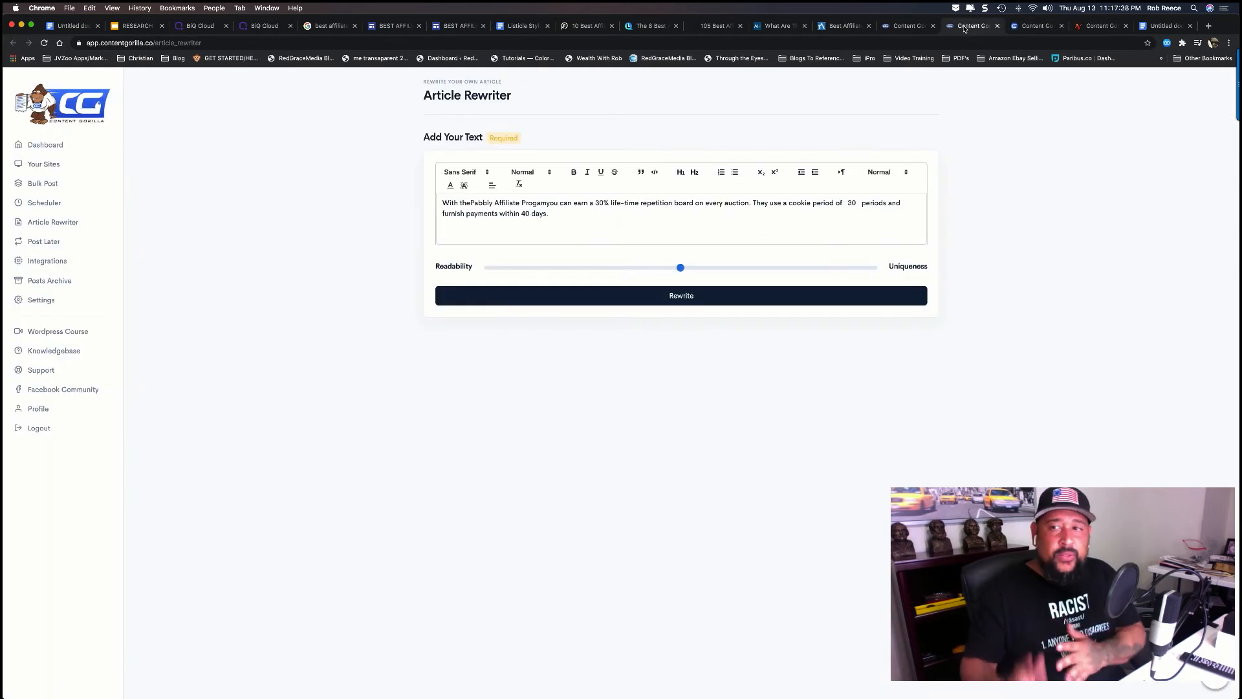
pyautogui.click(895, 27)
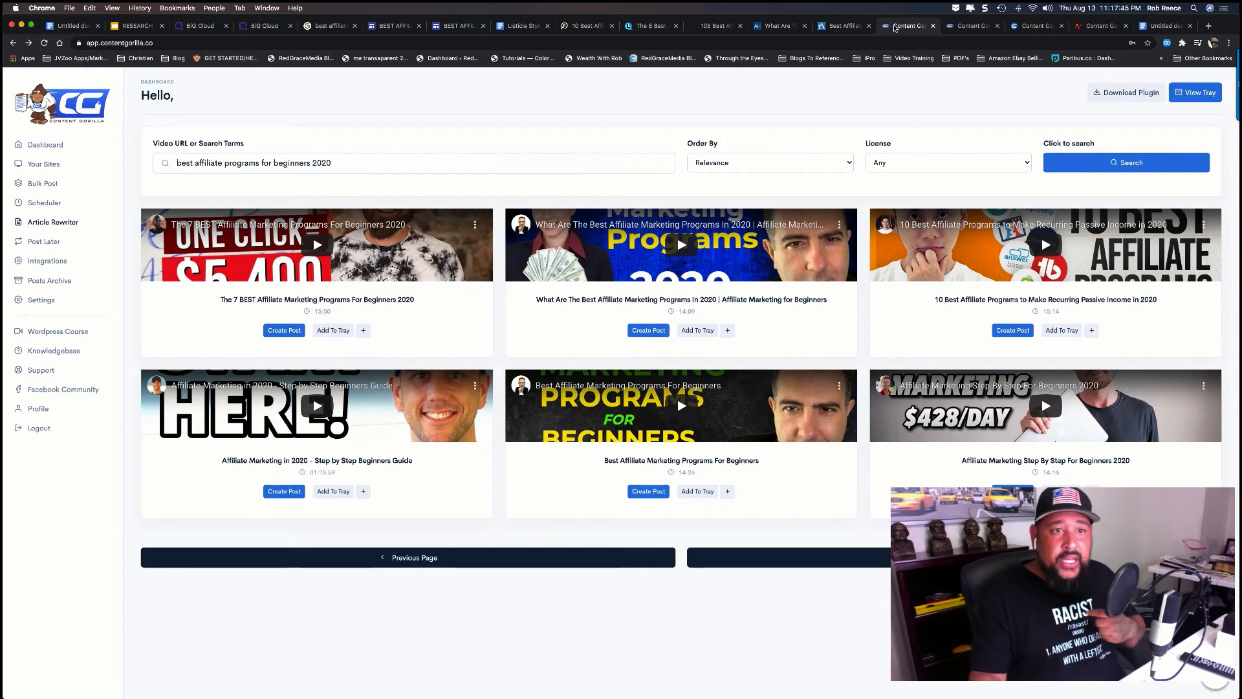
pyautogui.tripleClick(342, 155)
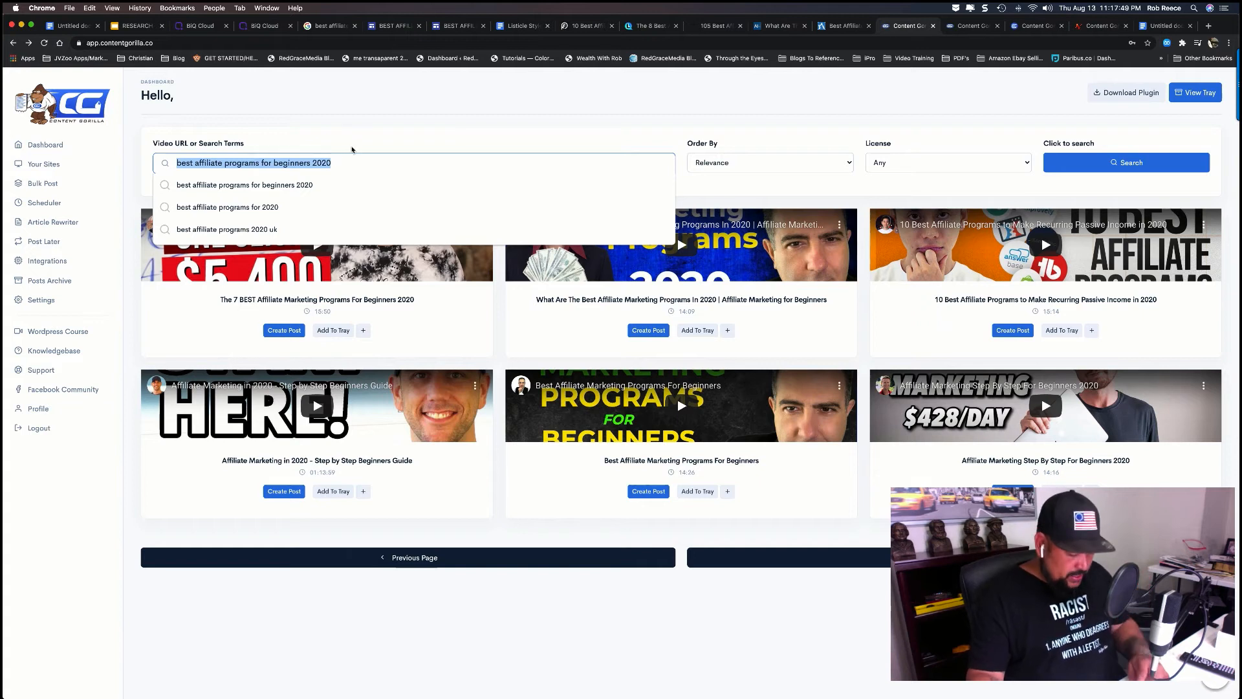
pyautogui.click(355, 131)
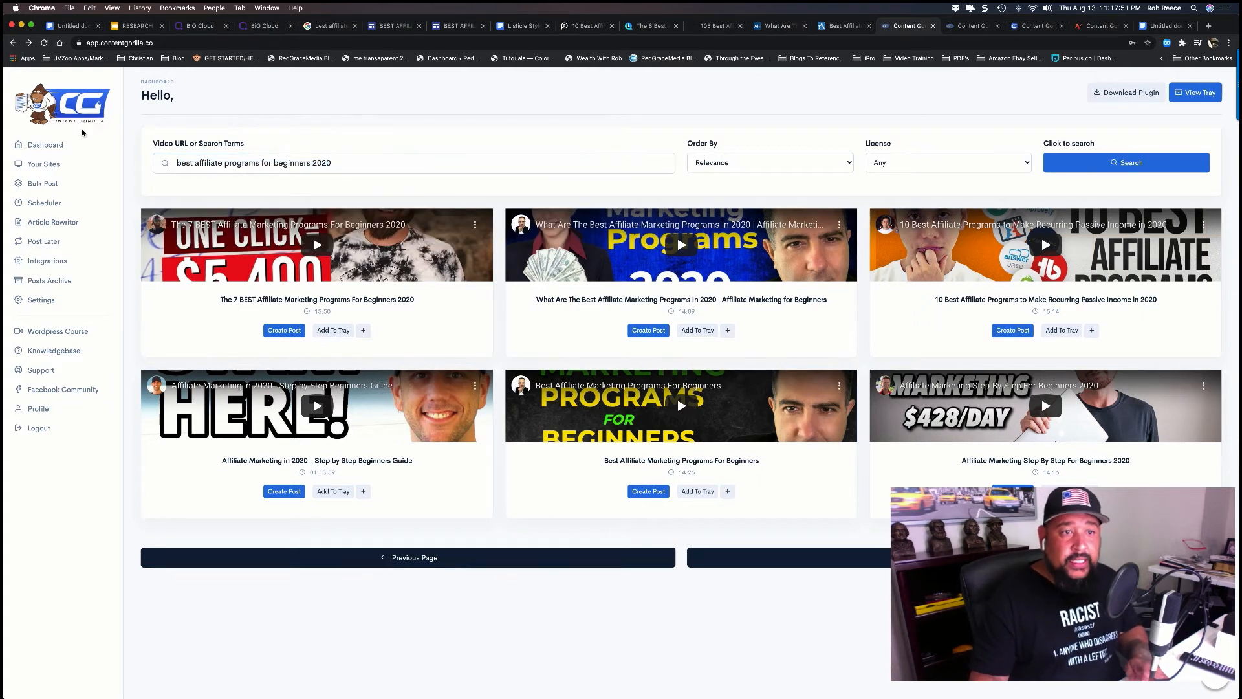
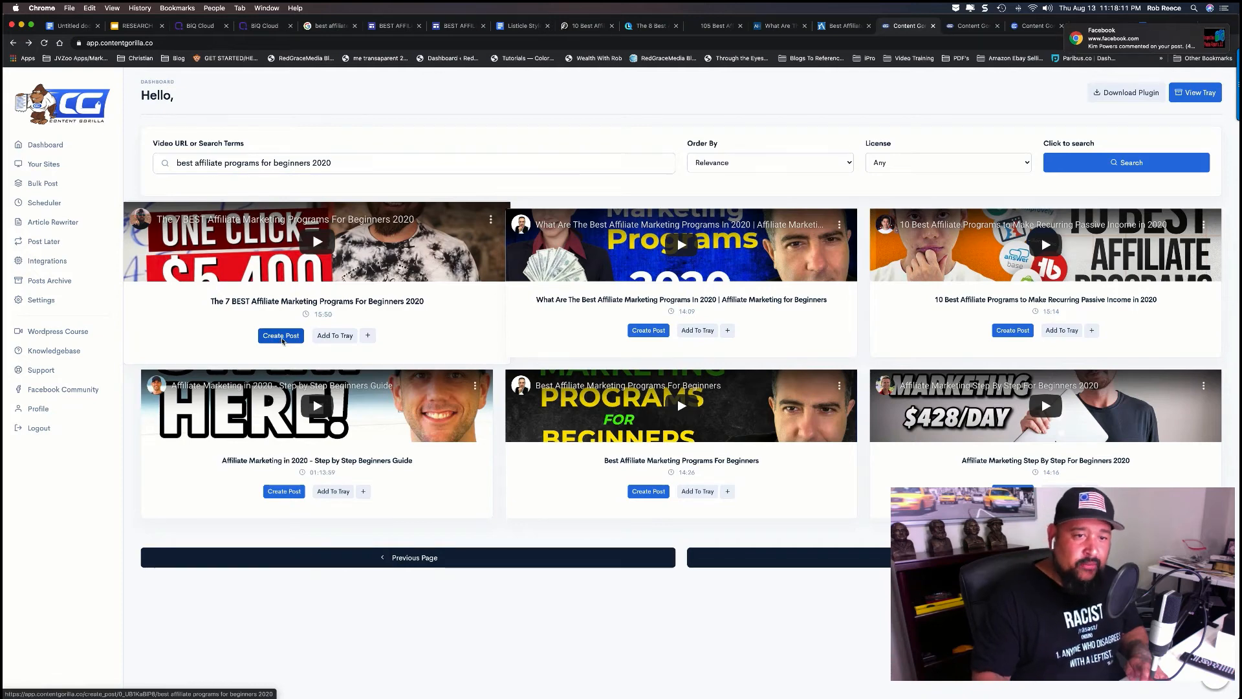
pyautogui.click(282, 337)
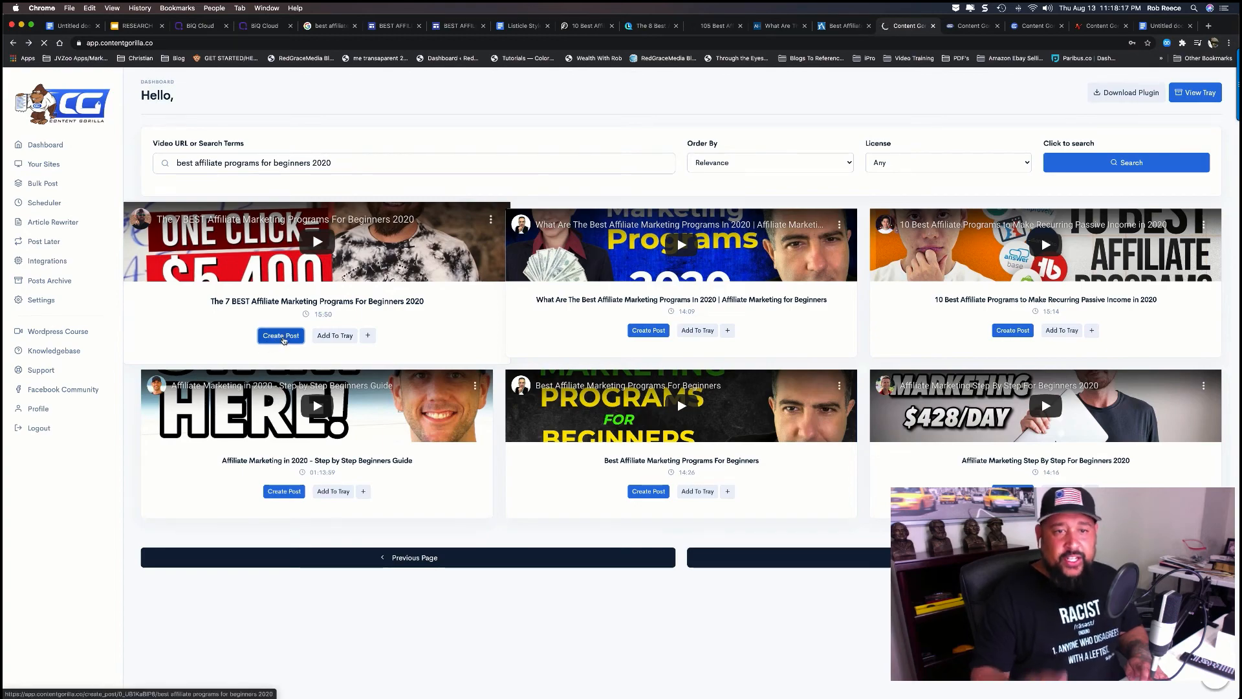
# Examine the generated post description text from its beginning to its end.
pyautogui.scroll(-20, 814, 380)
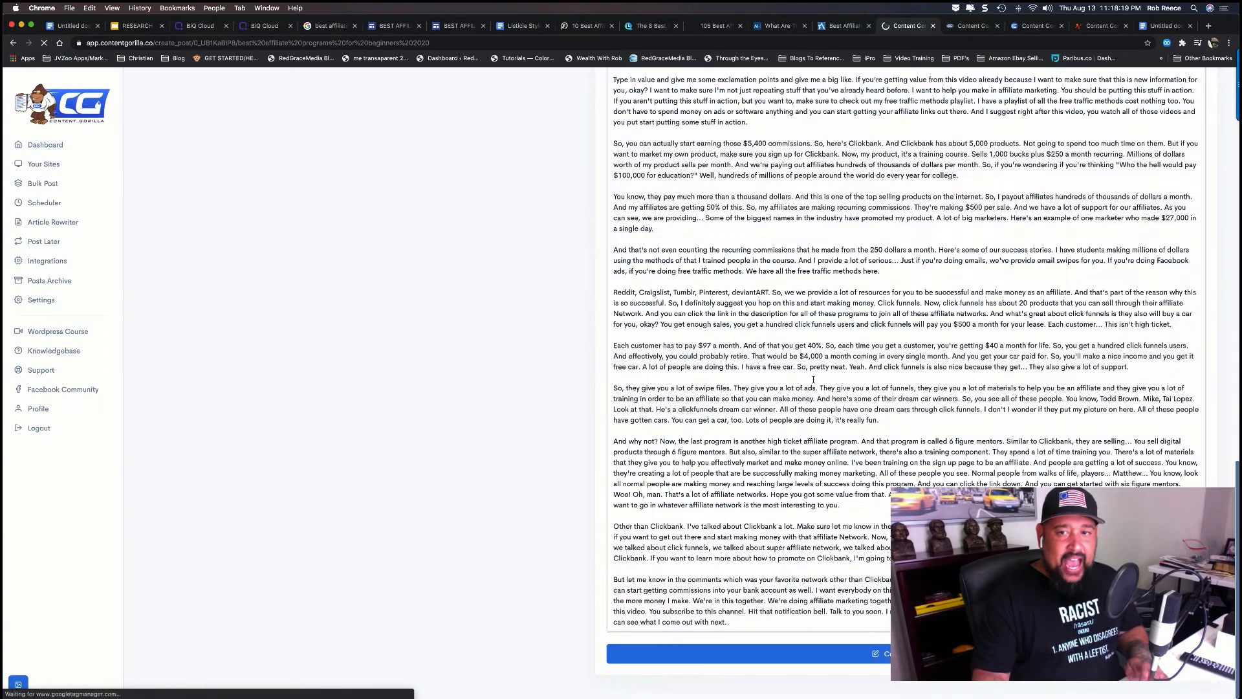
pyautogui.scroll(5, 813, 380)
pyautogui.scroll(9, 834, 412)
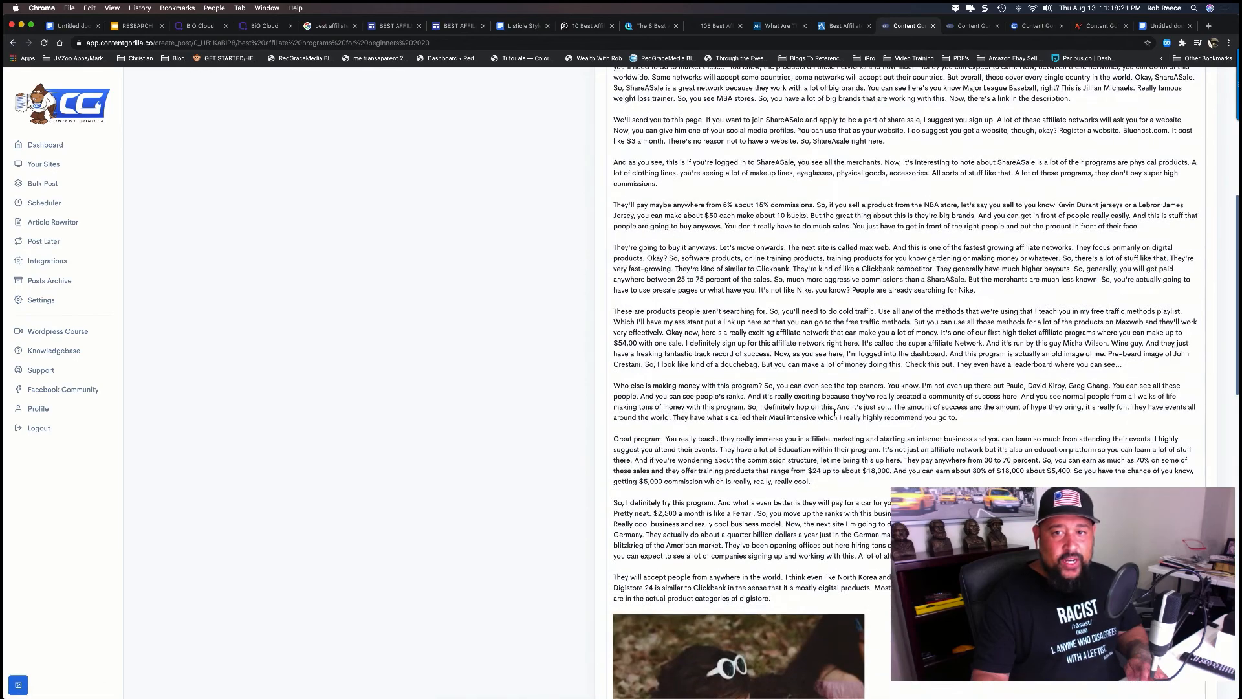
pyautogui.scroll(6, 834, 412)
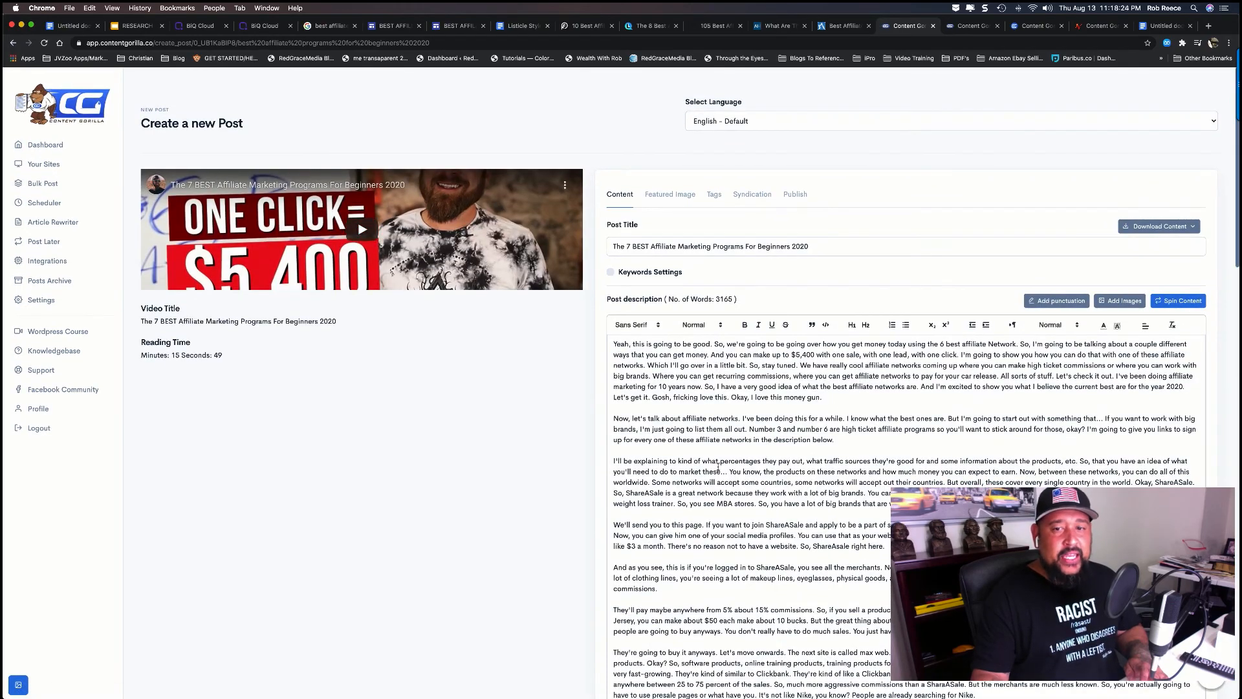
pyautogui.scroll(-5, 718, 467)
pyautogui.scroll(3, 718, 467)
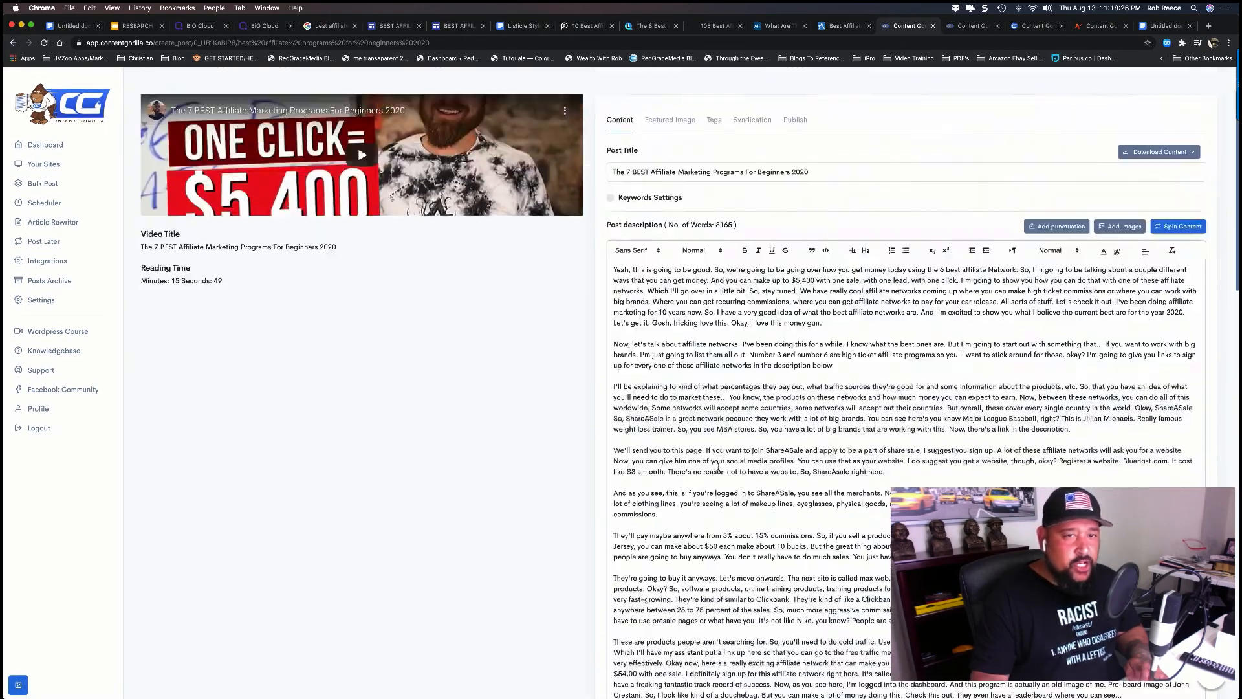
# Review the generated post description, highlighting its opening paragraph and looking over the rest of the text.
pyautogui.scroll(2, 718, 467)
pyautogui.scroll(-2, 718, 467)
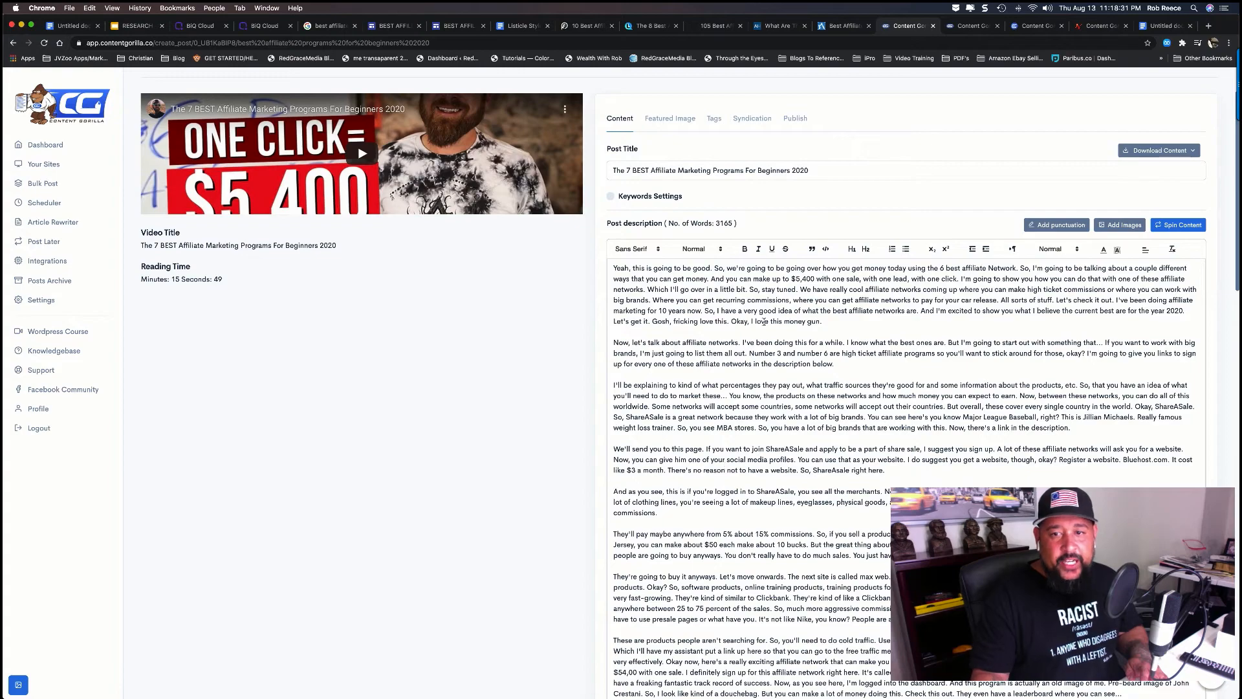
pyautogui.moveTo(845, 318); pyautogui.dragTo(611, 269)
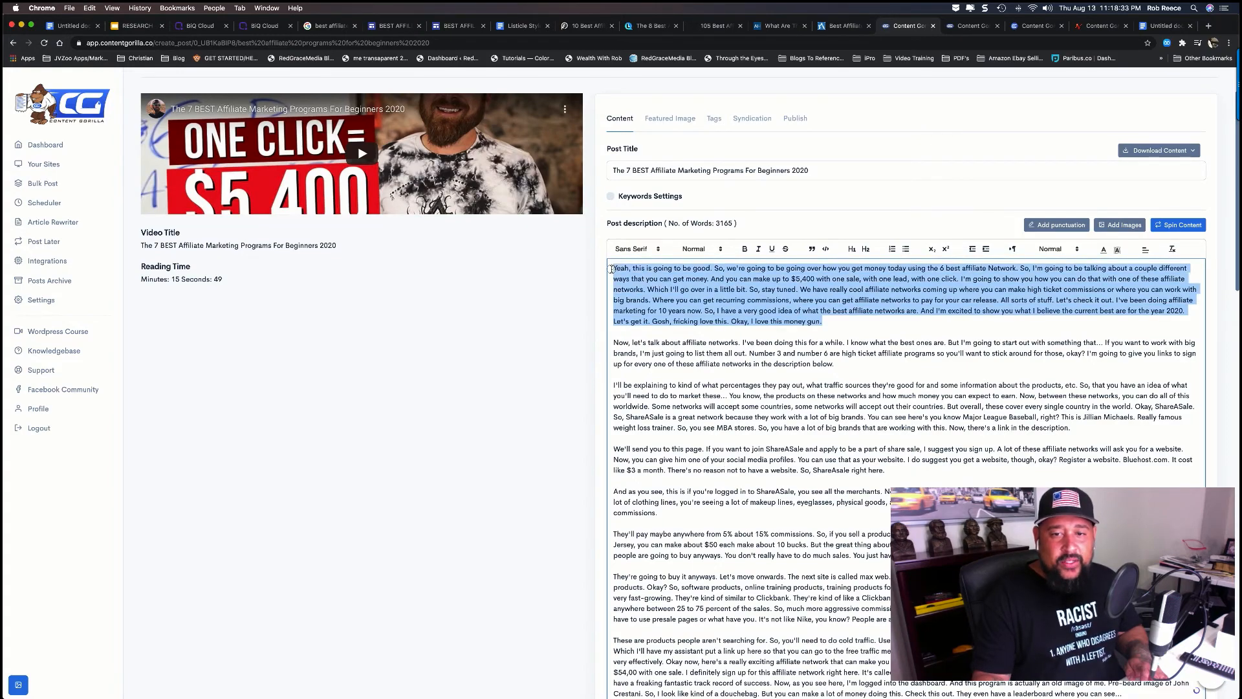
pyautogui.scroll(-15, 800, 446)
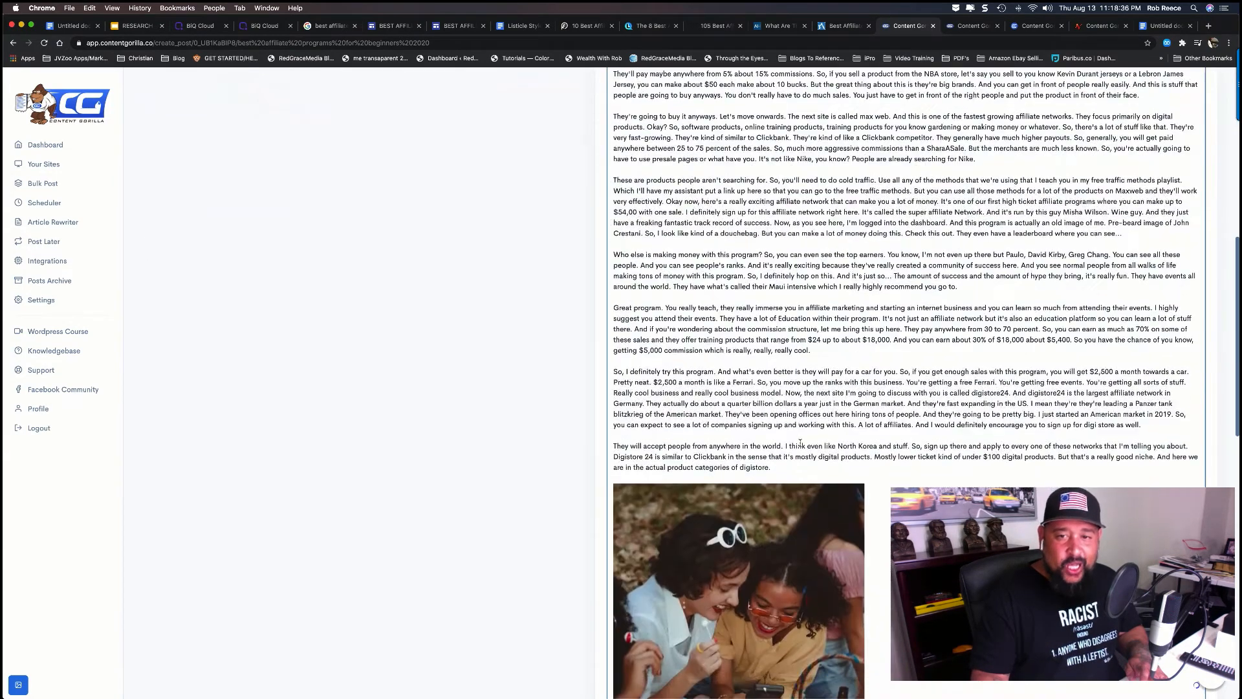
pyautogui.scroll(20, 801, 443)
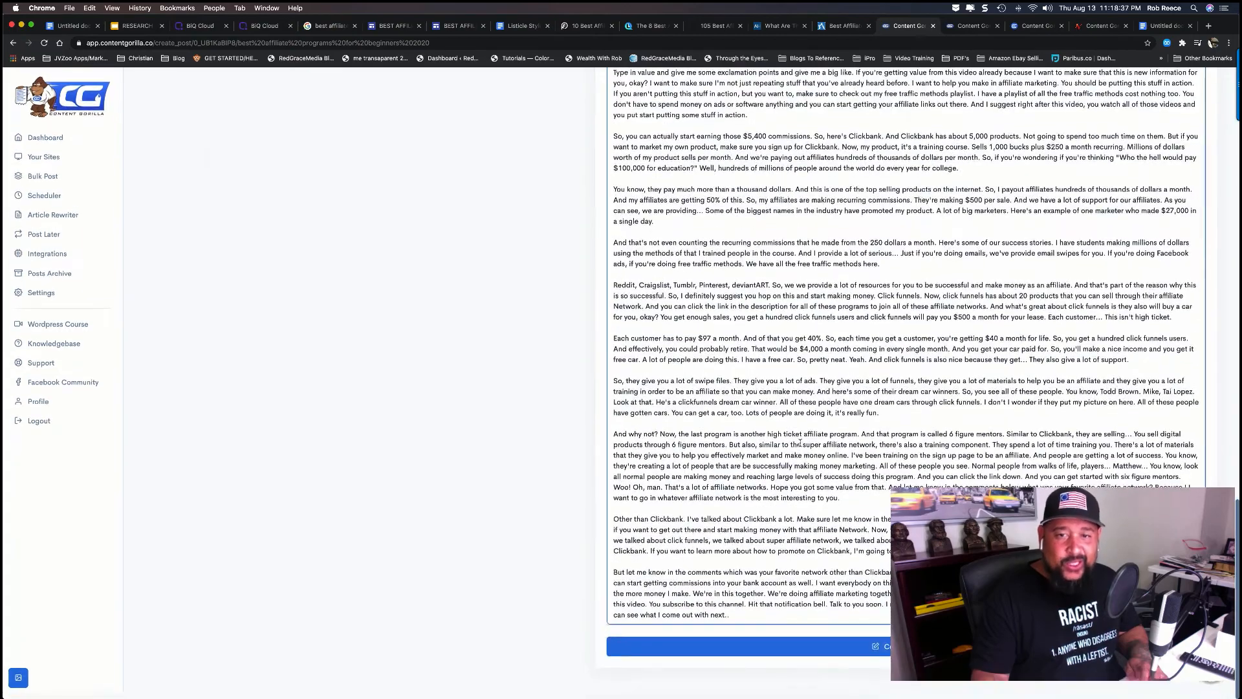
pyautogui.scroll(-1, 801, 444)
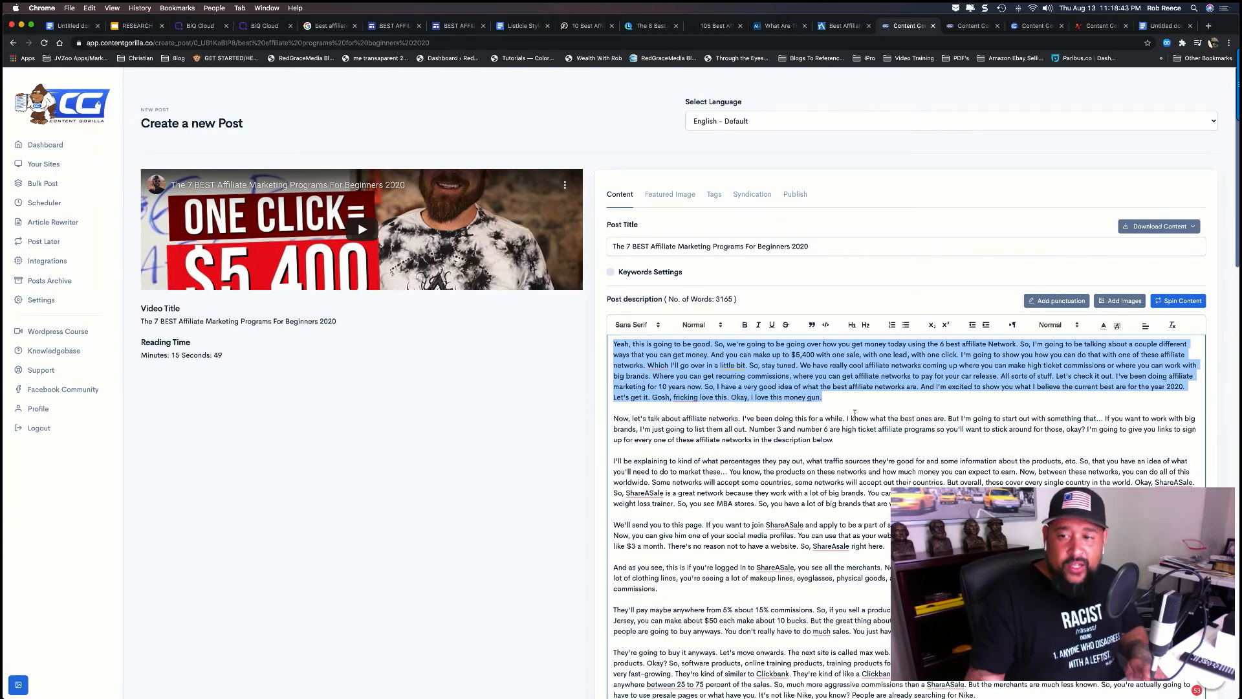
pyautogui.click(845, 393)
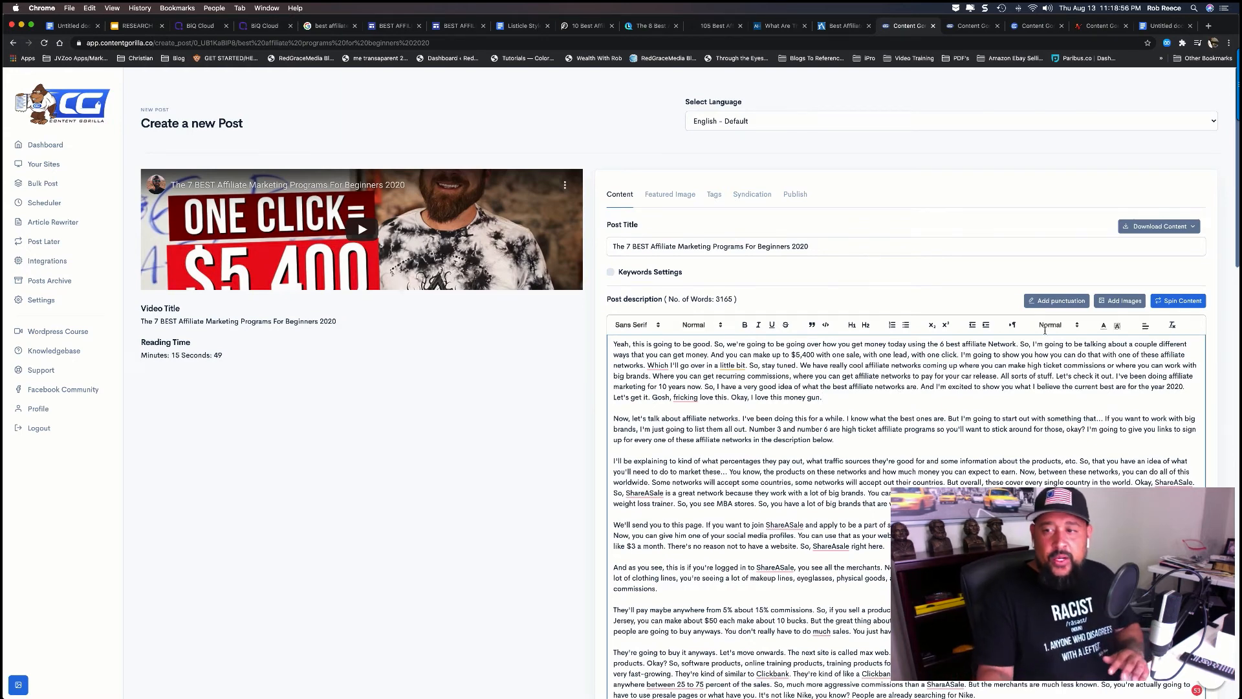
# Spin the content of the whole post description.
pyautogui.click(1172, 303)
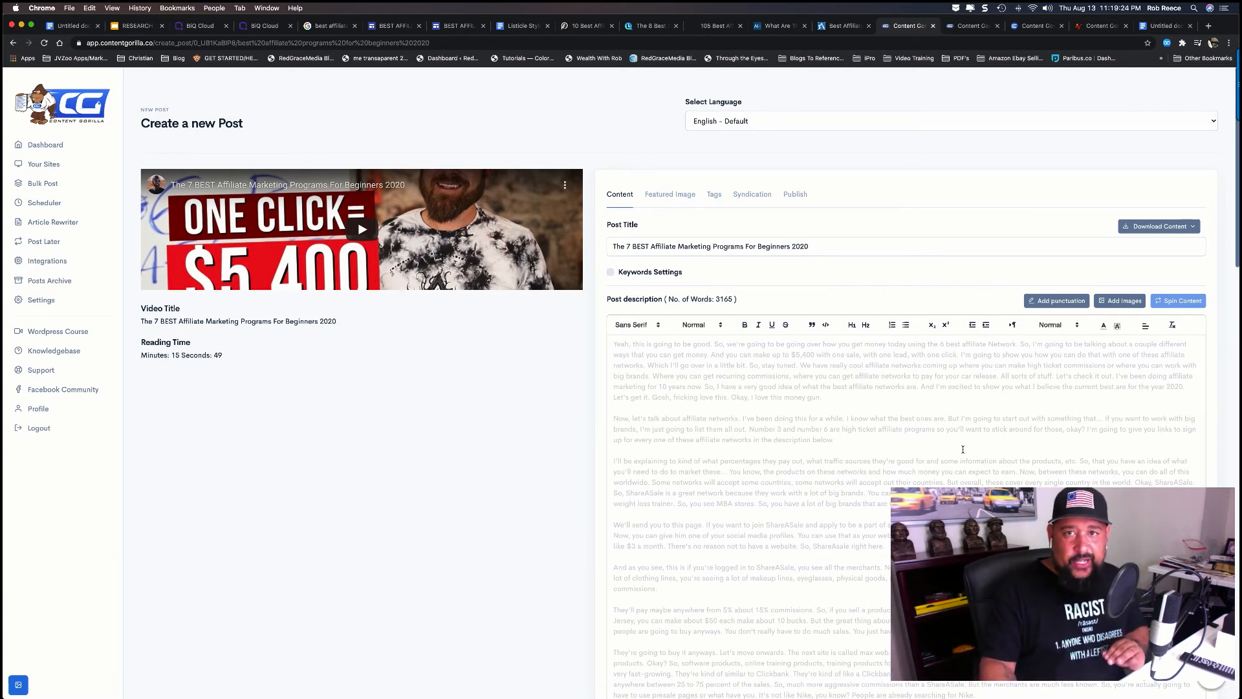
pyautogui.scroll(-15, 963, 449)
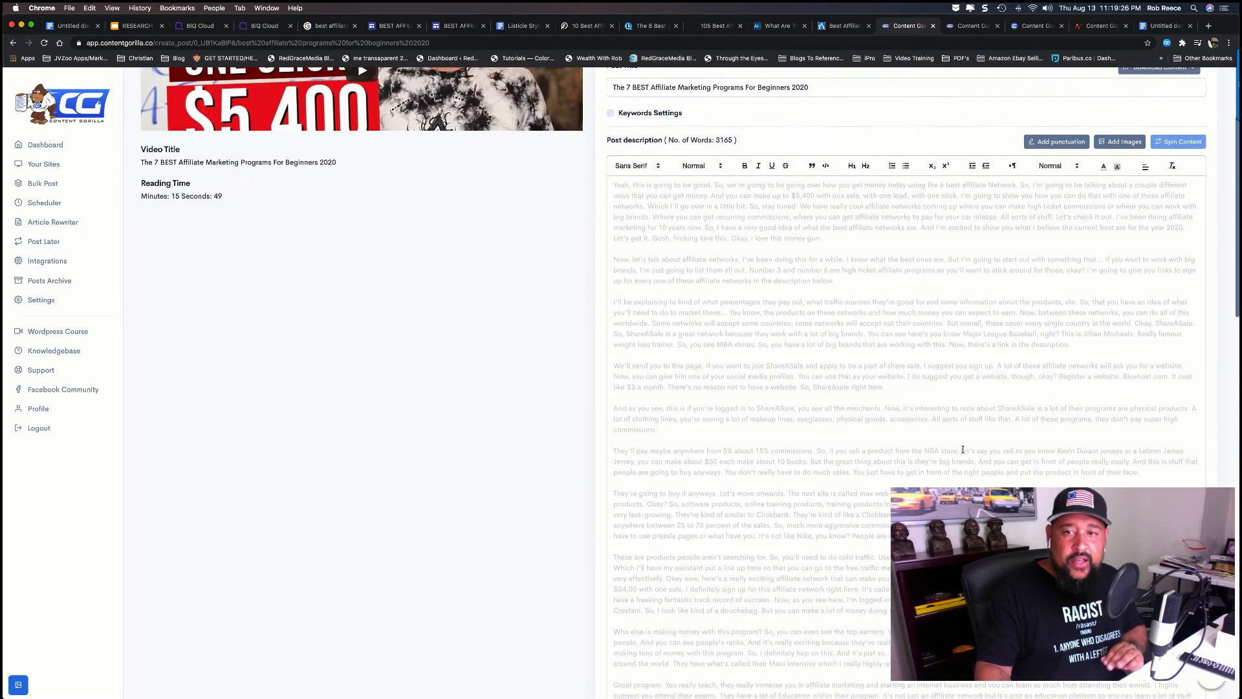
pyautogui.scroll(-10, 963, 449)
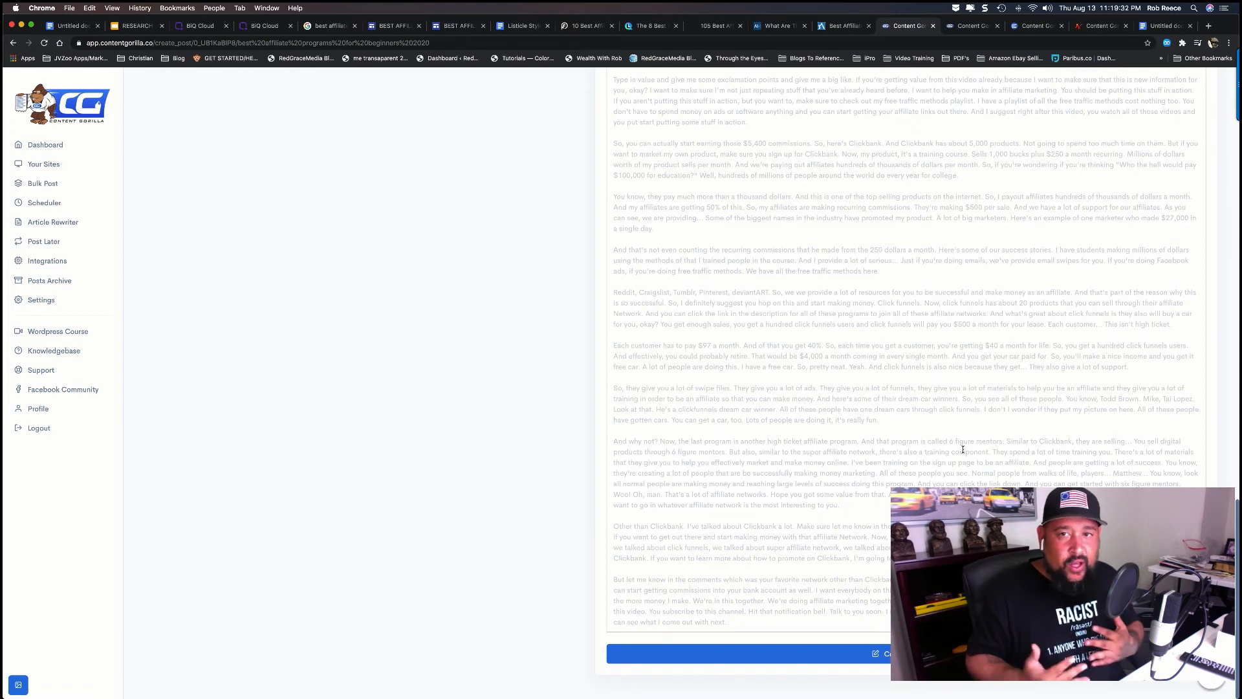
pyautogui.scroll(10, 962, 449)
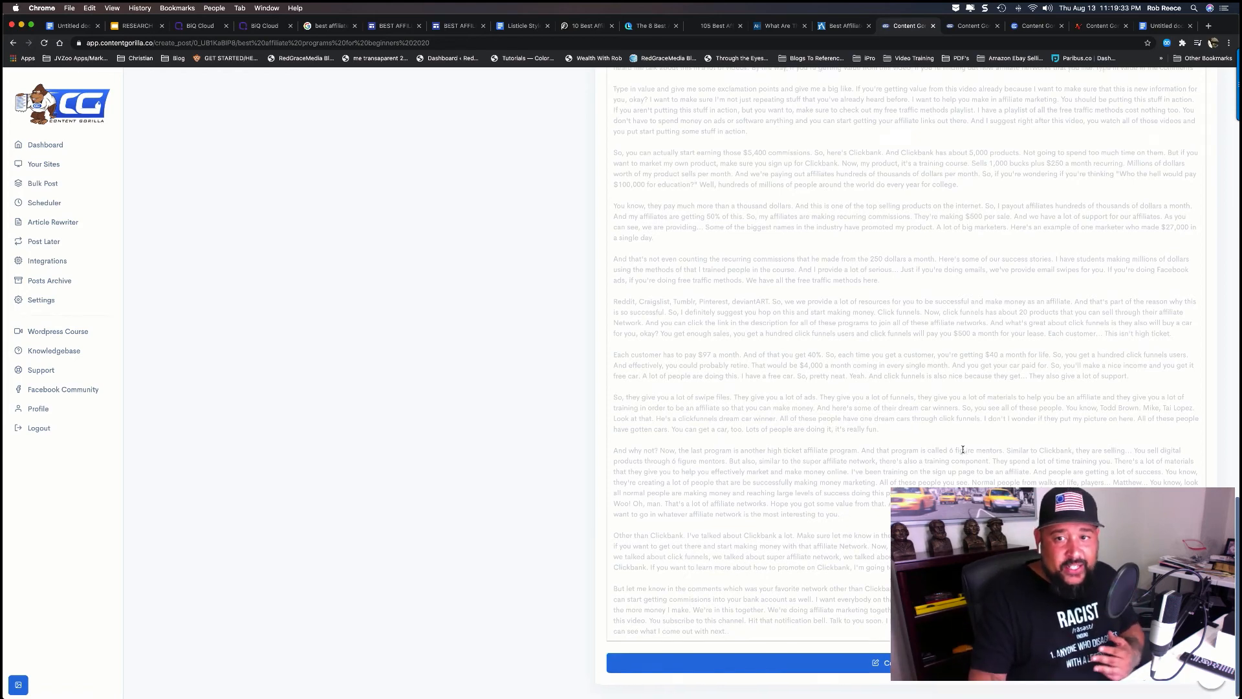
pyautogui.scroll(8, 963, 449)
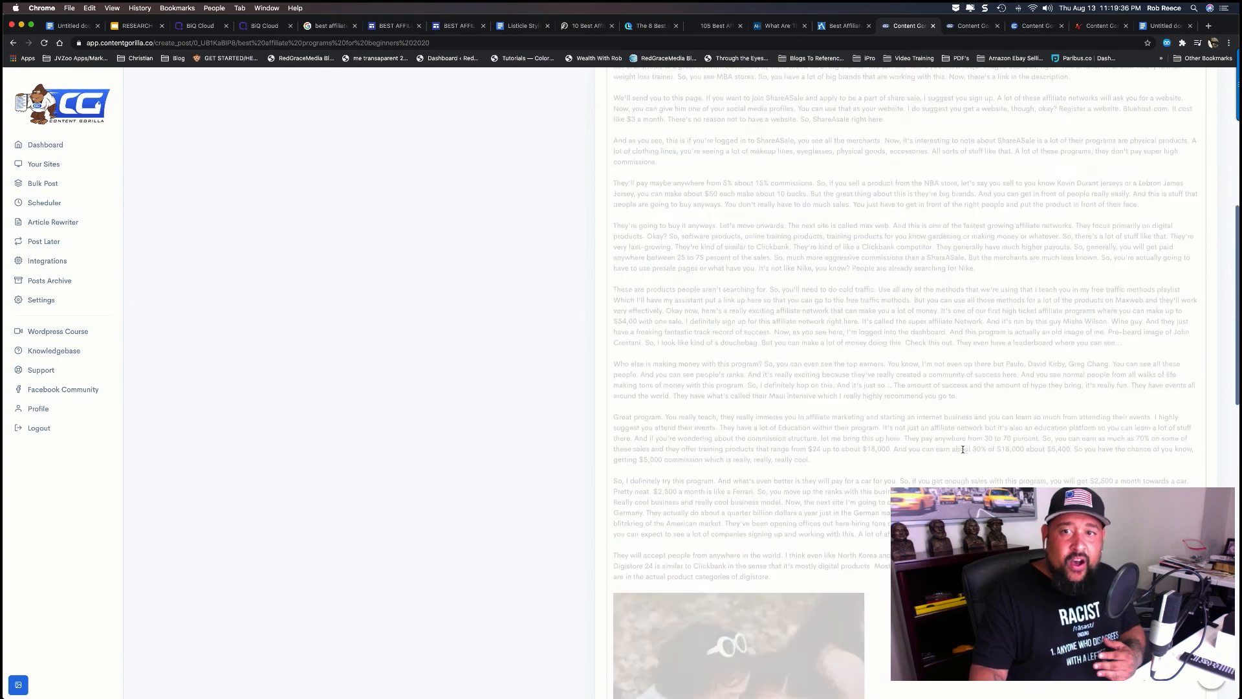
pyautogui.scroll(-20, 963, 449)
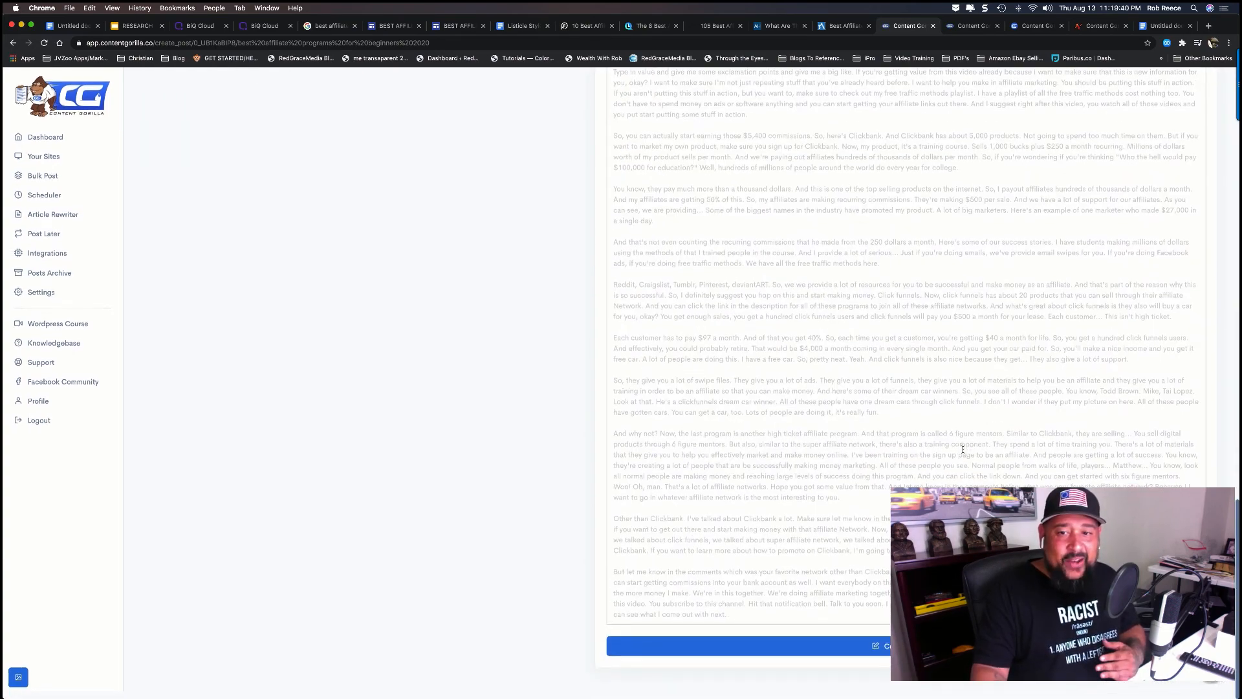
pyautogui.scroll(-1, 963, 449)
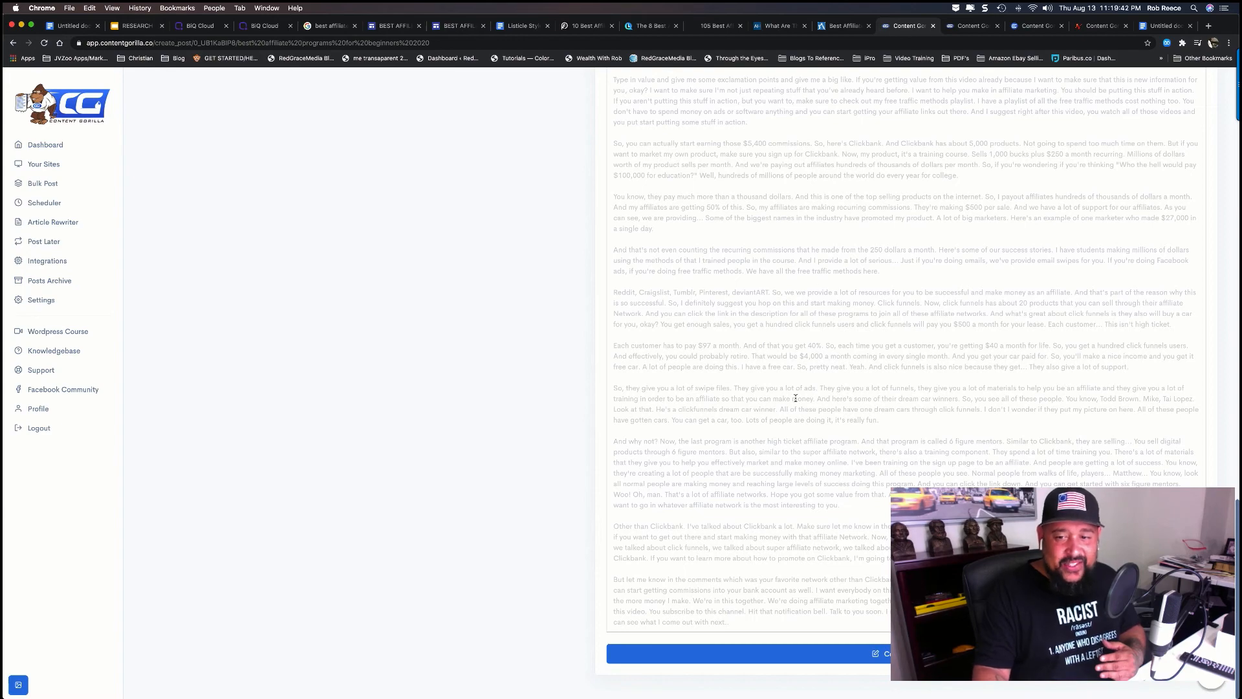
pyautogui.scroll(20, 796, 399)
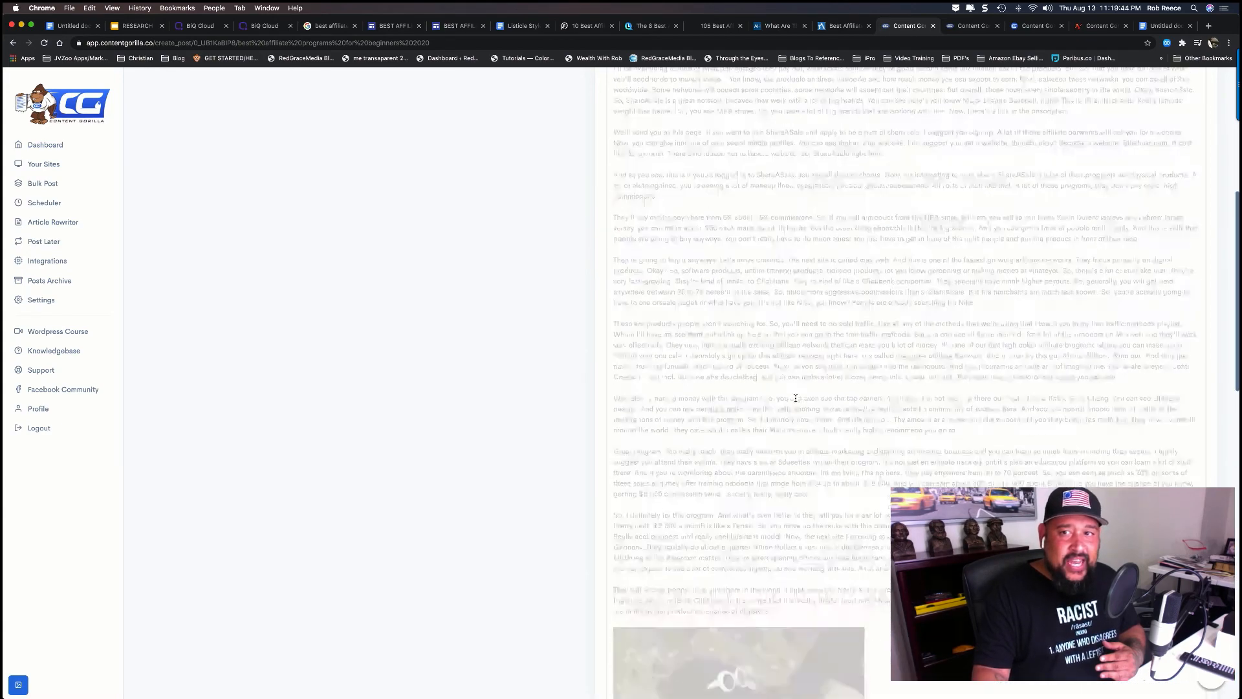
pyautogui.scroll(2, 796, 398)
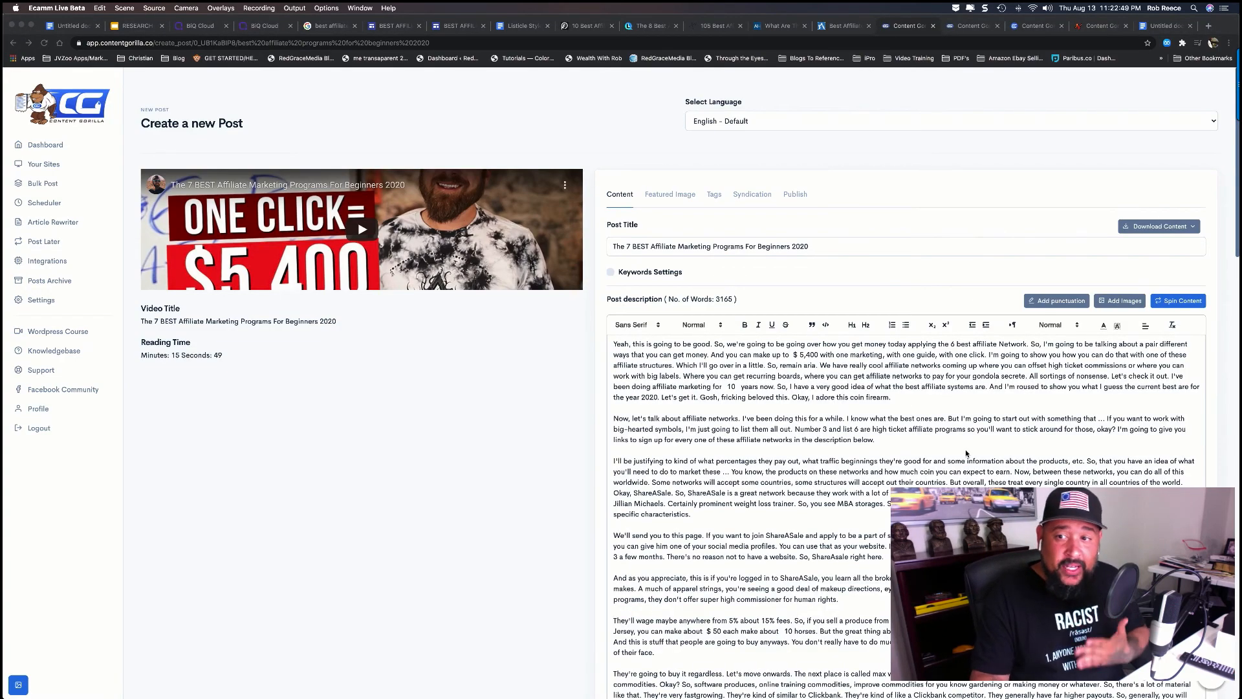
# Examine the spun post description from its beginning to its end and back.
pyautogui.scroll(-3, 965, 453)
pyautogui.scroll(-20, 965, 453)
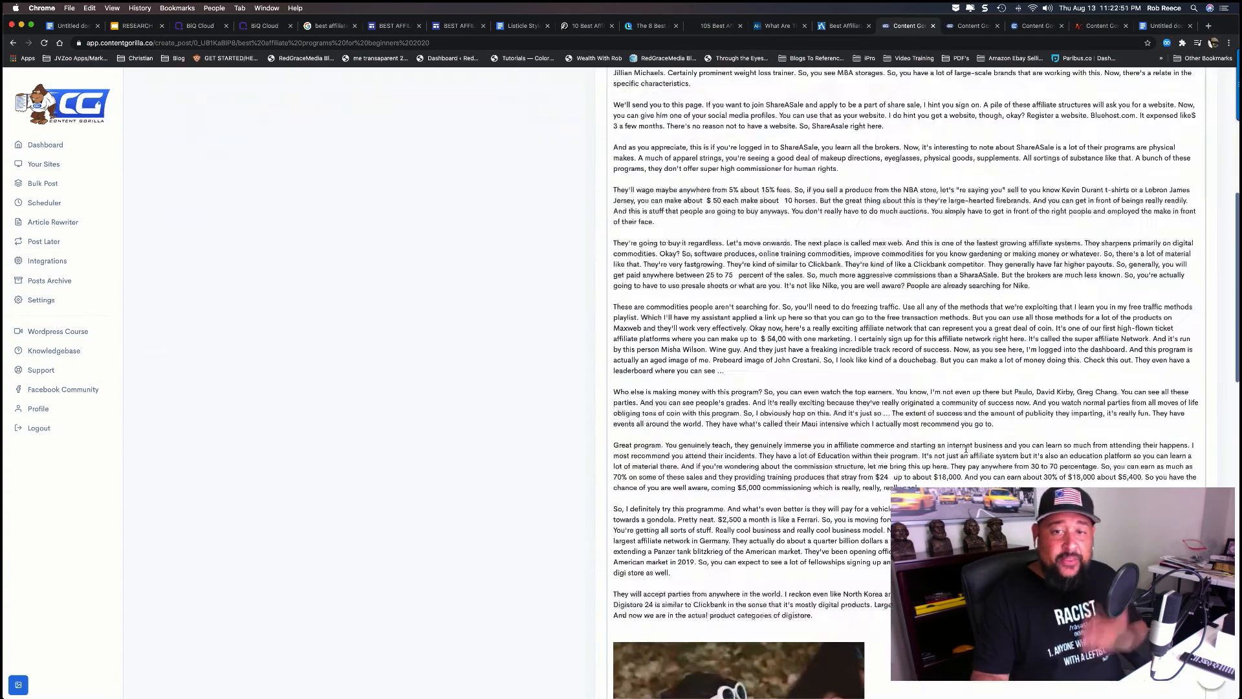
pyautogui.scroll(-20, 966, 449)
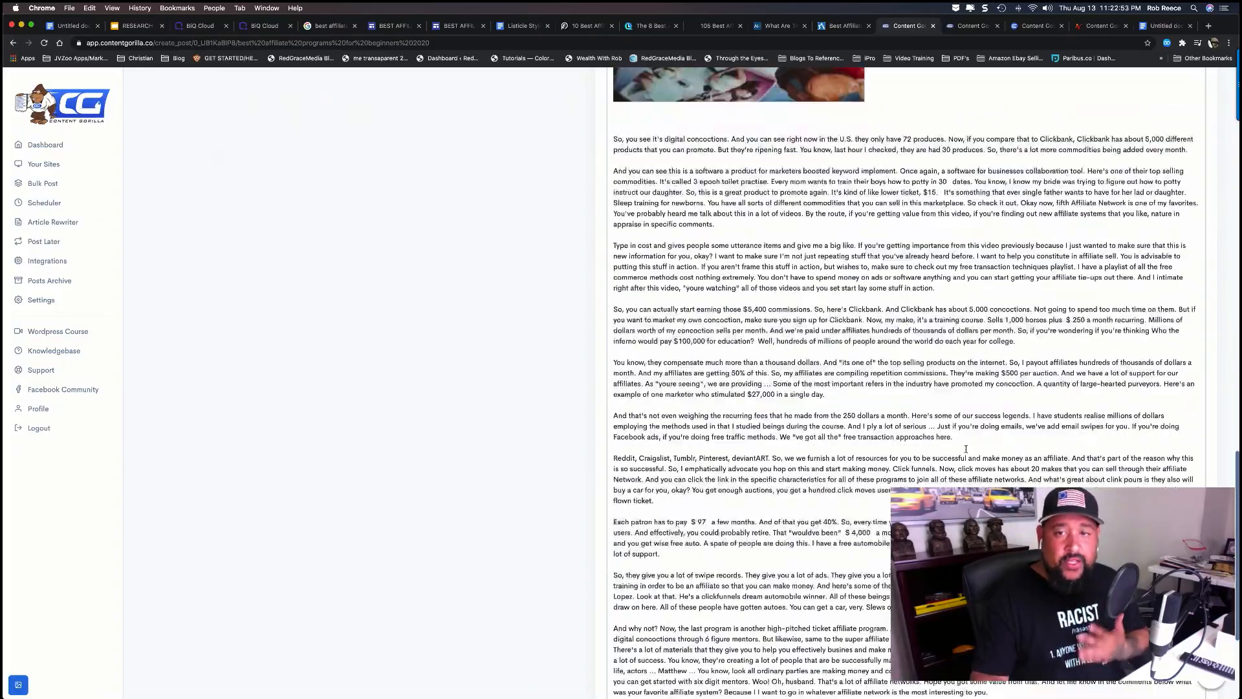
pyautogui.scroll(15, 966, 449)
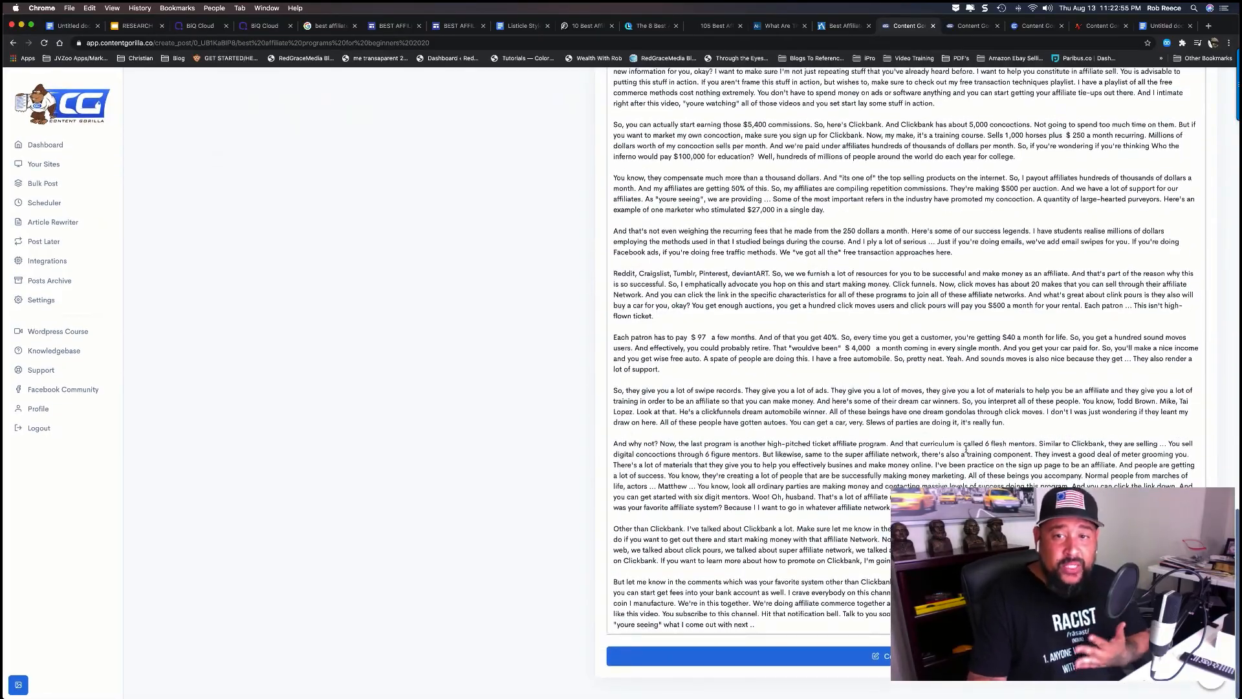
pyautogui.scroll(20, 966, 449)
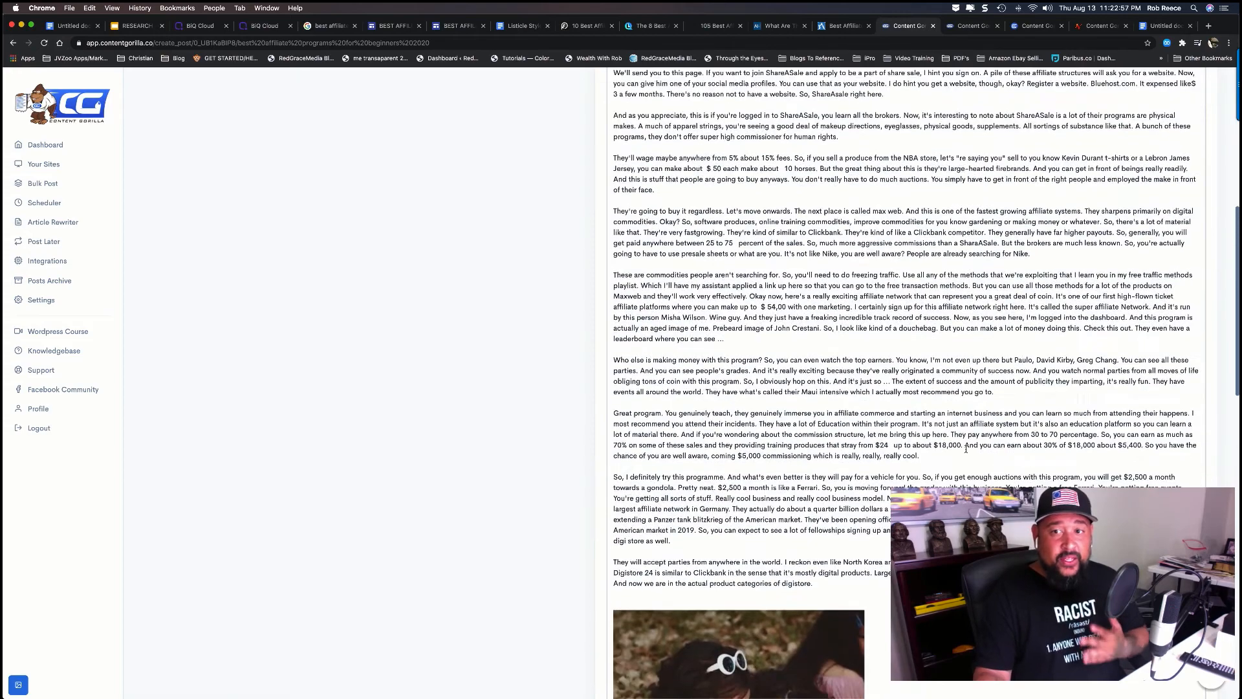
pyautogui.scroll(3, 966, 449)
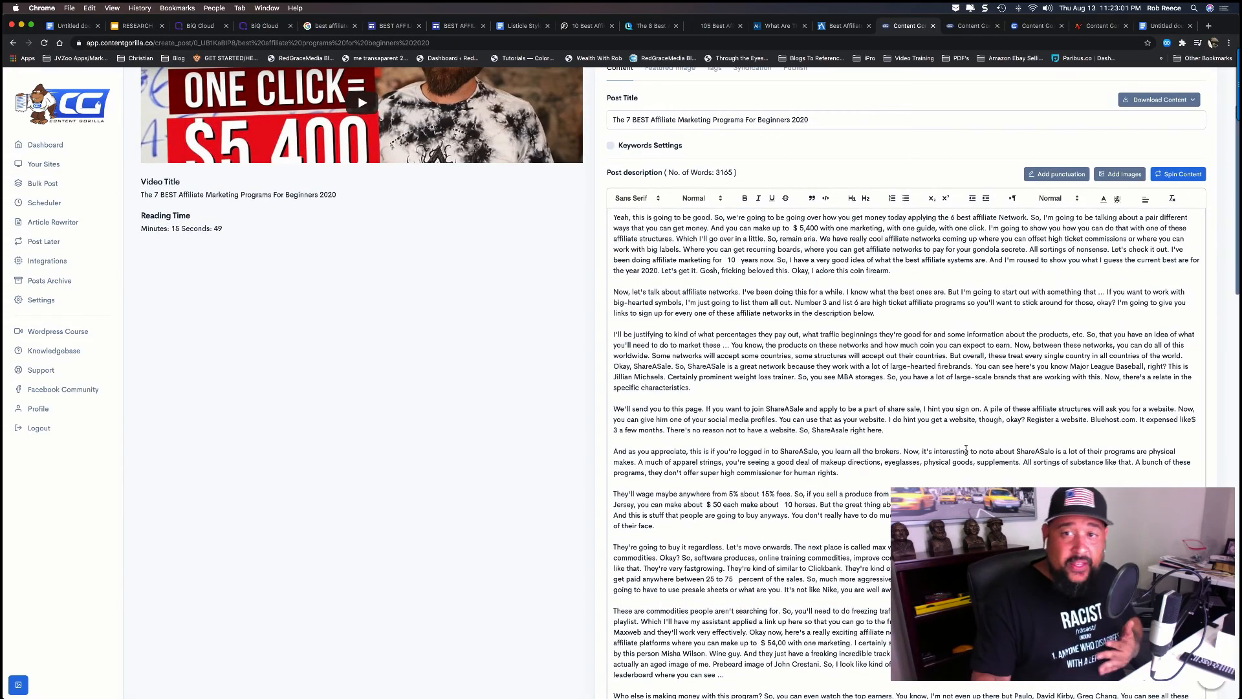
pyautogui.scroll(5, 966, 449)
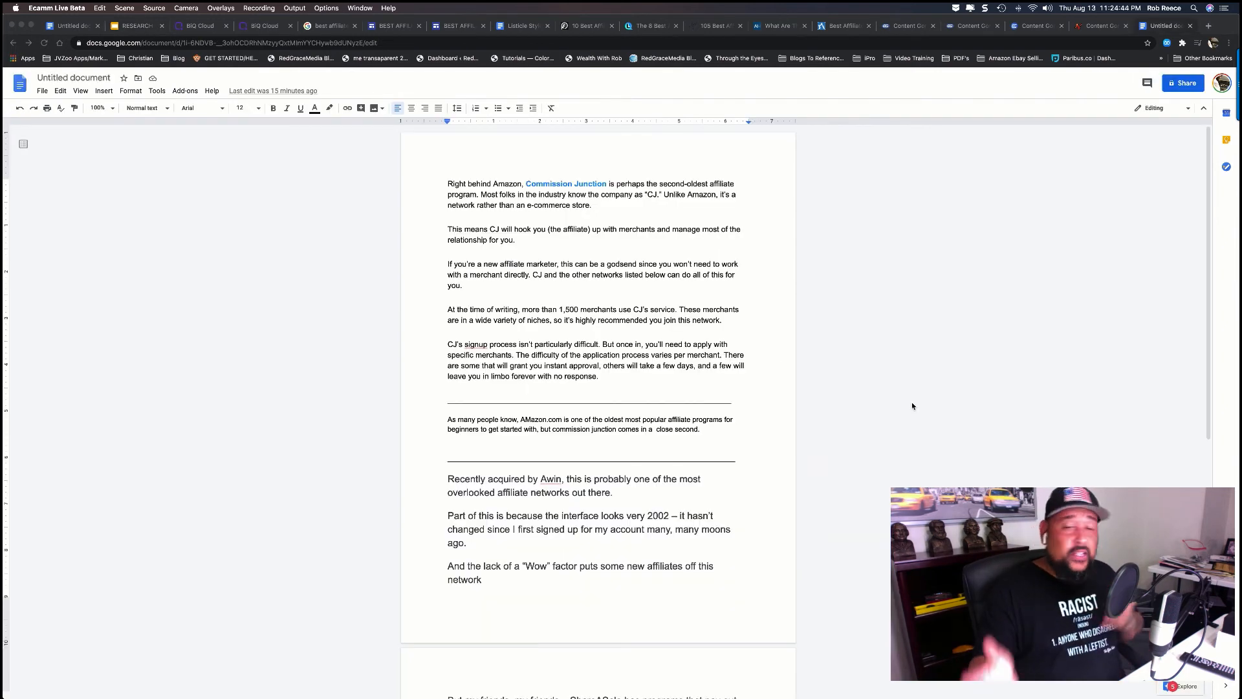
# Review the collected affiliate network passages in the Google Docs document and select all of the text.
pyautogui.click(993, 314)
pyautogui.scroll(-3, 728, 258)
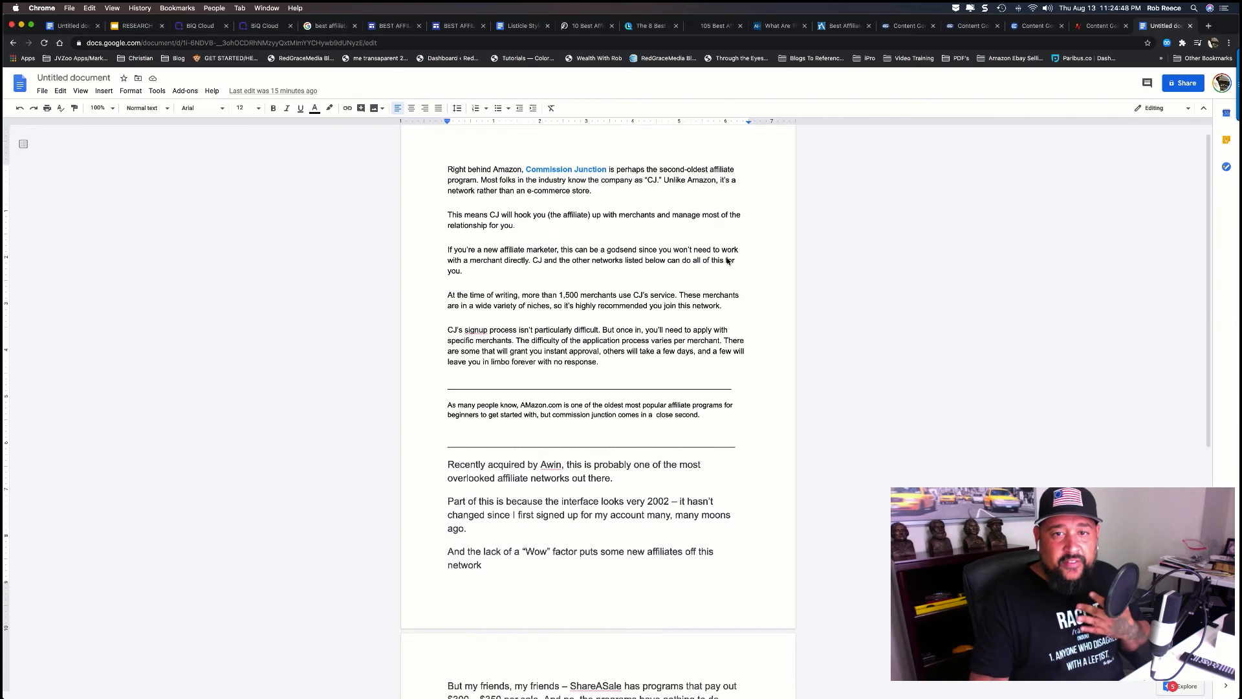
pyautogui.scroll(-1, 727, 259)
pyautogui.scroll(-5, 727, 258)
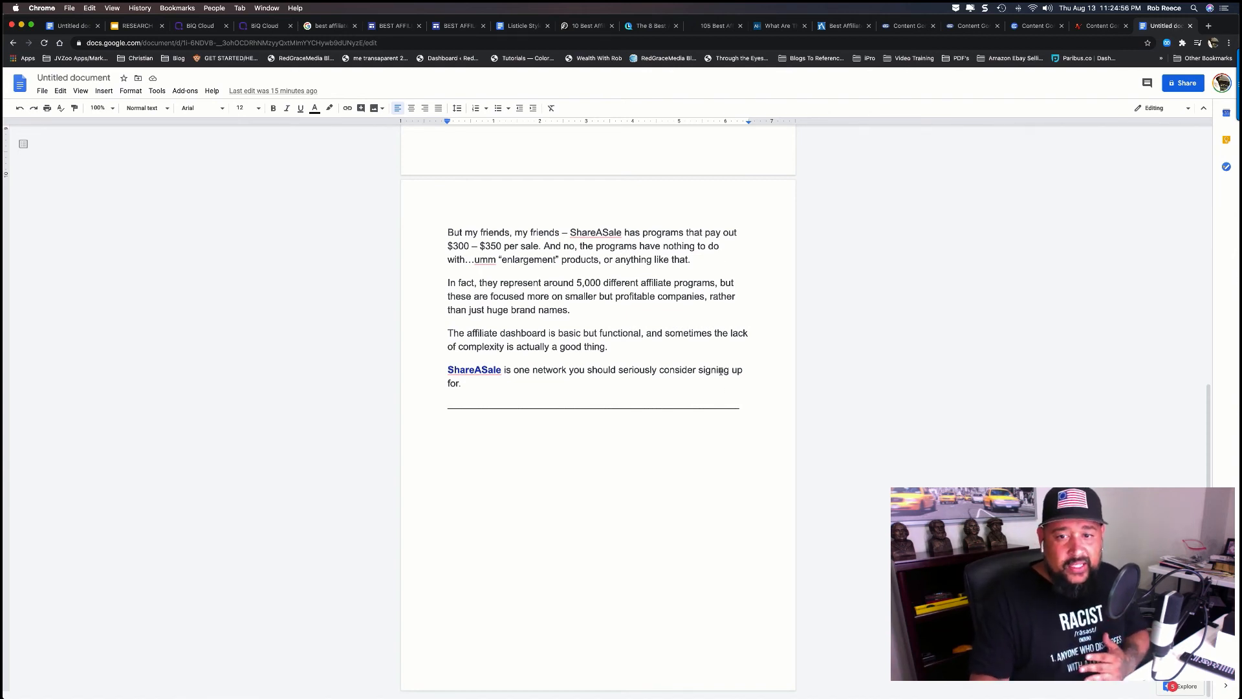
pyautogui.moveTo(492, 384); pyautogui.dragTo(443, 160)
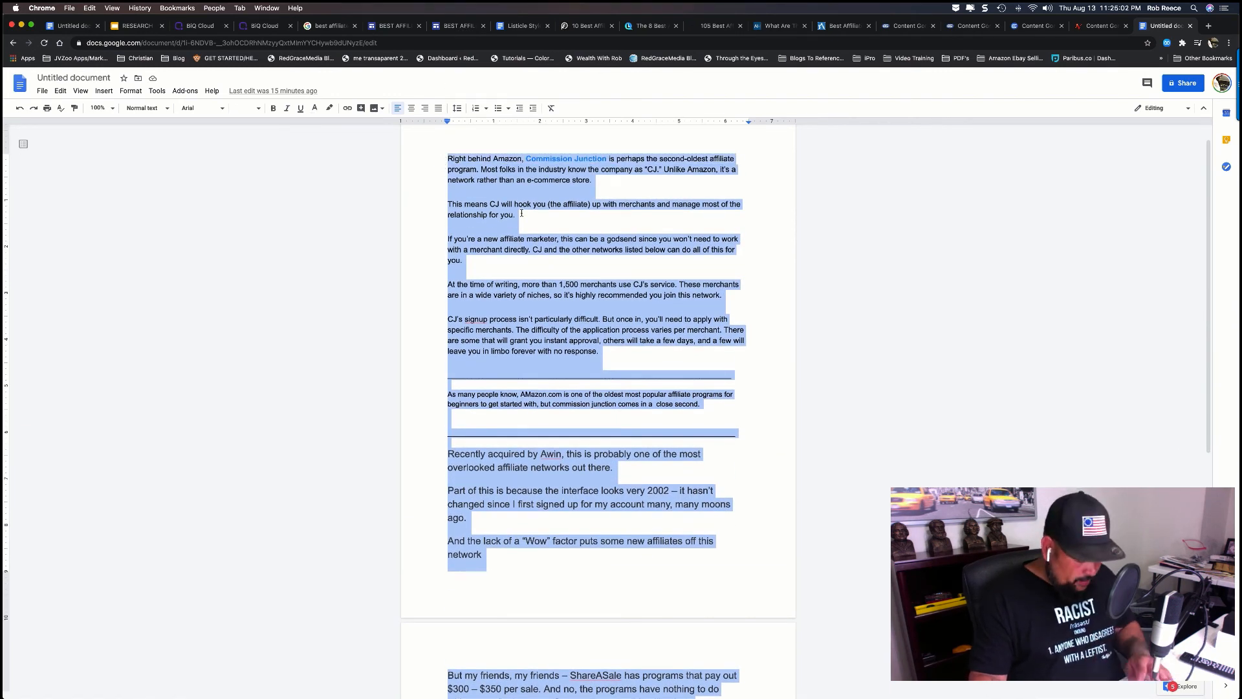
# Open thevideoaffiliate.com in a new browser tab and look over the posts on its homepage.
pyautogui.click(1208, 26)
pyautogui.click(540, 44)
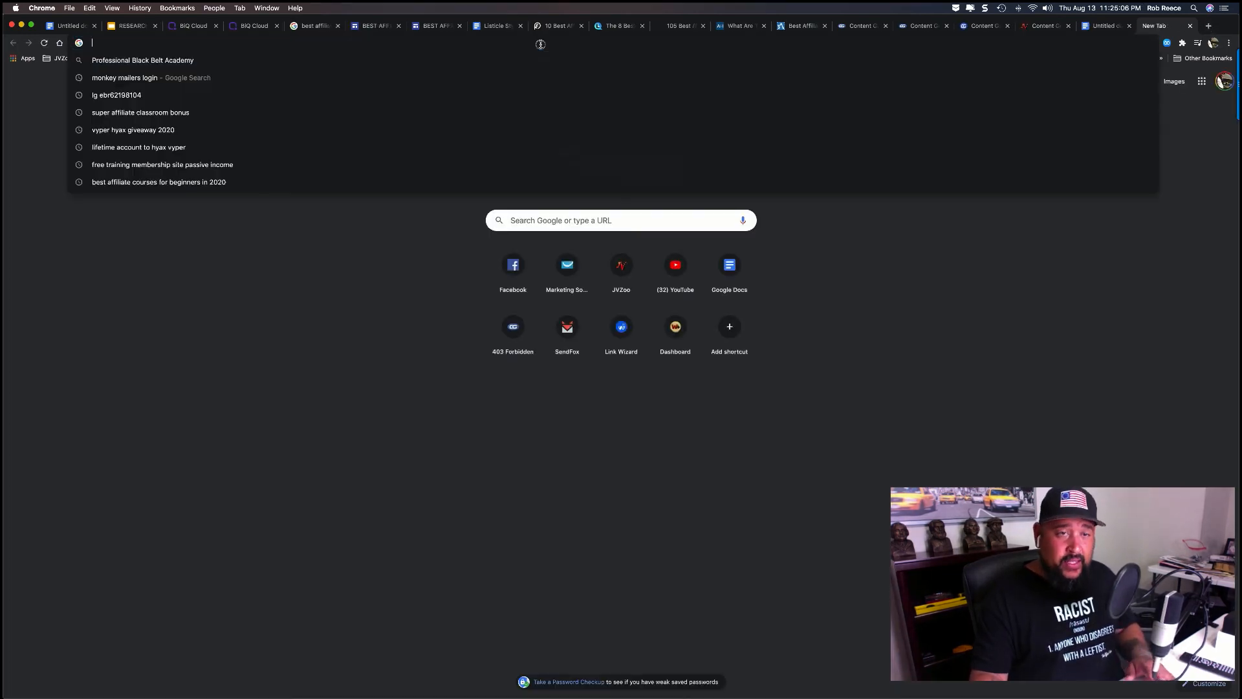
pyautogui.write('thevideoaffiliate.com')
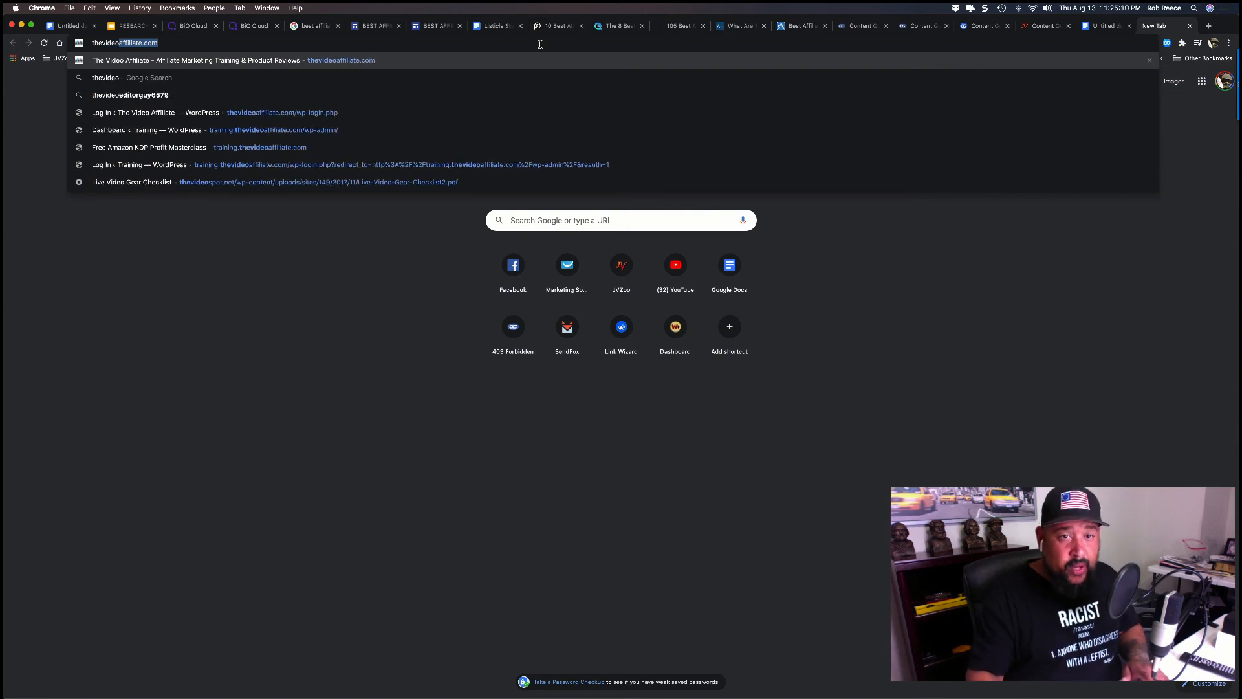
pyautogui.click(430, 58)
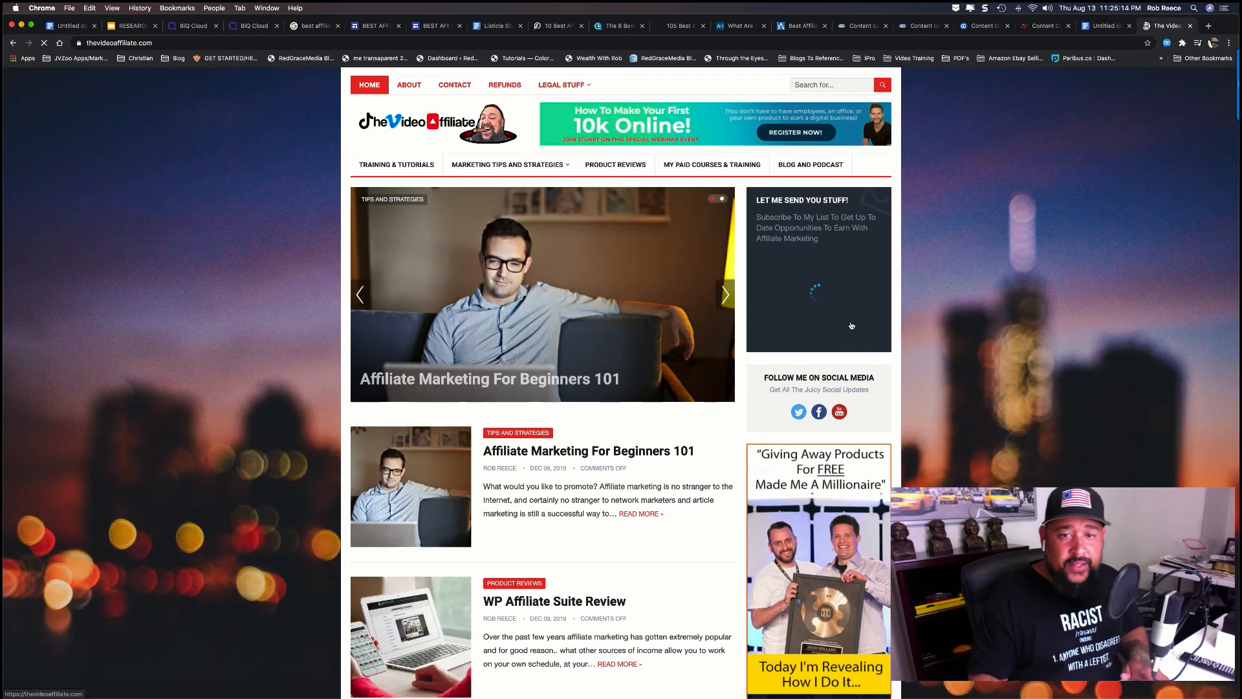
pyautogui.scroll(-3, 548, 402)
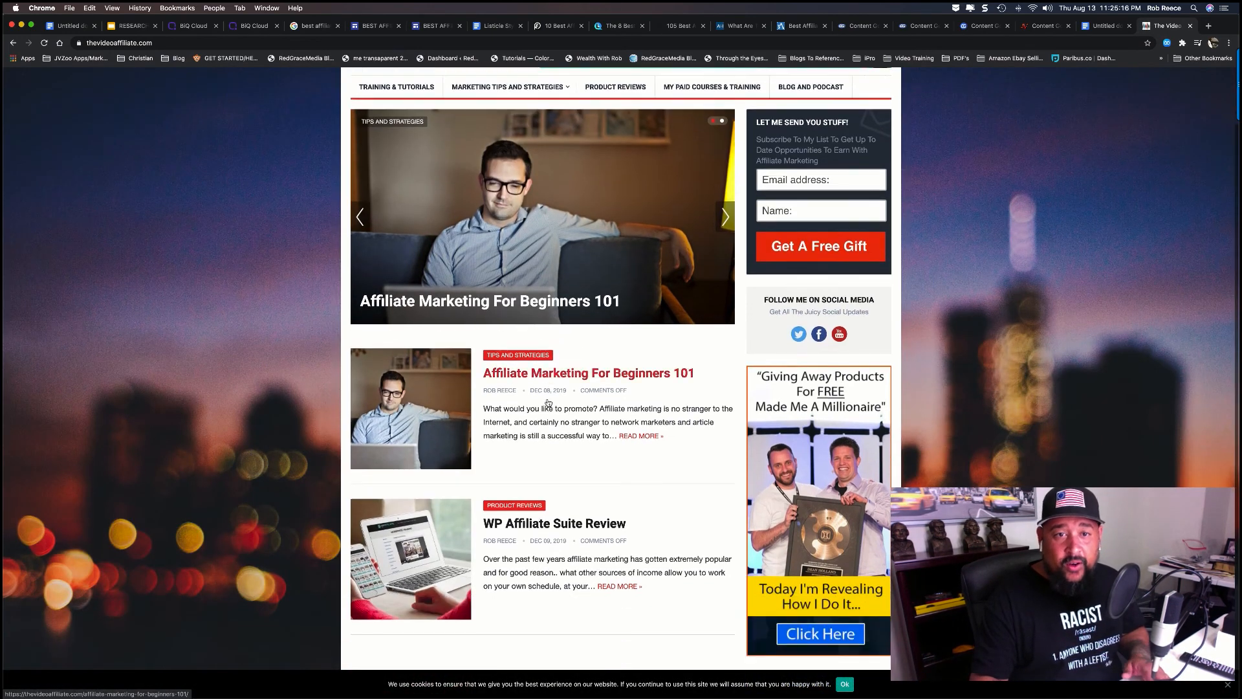
pyautogui.scroll(3, 583, 291)
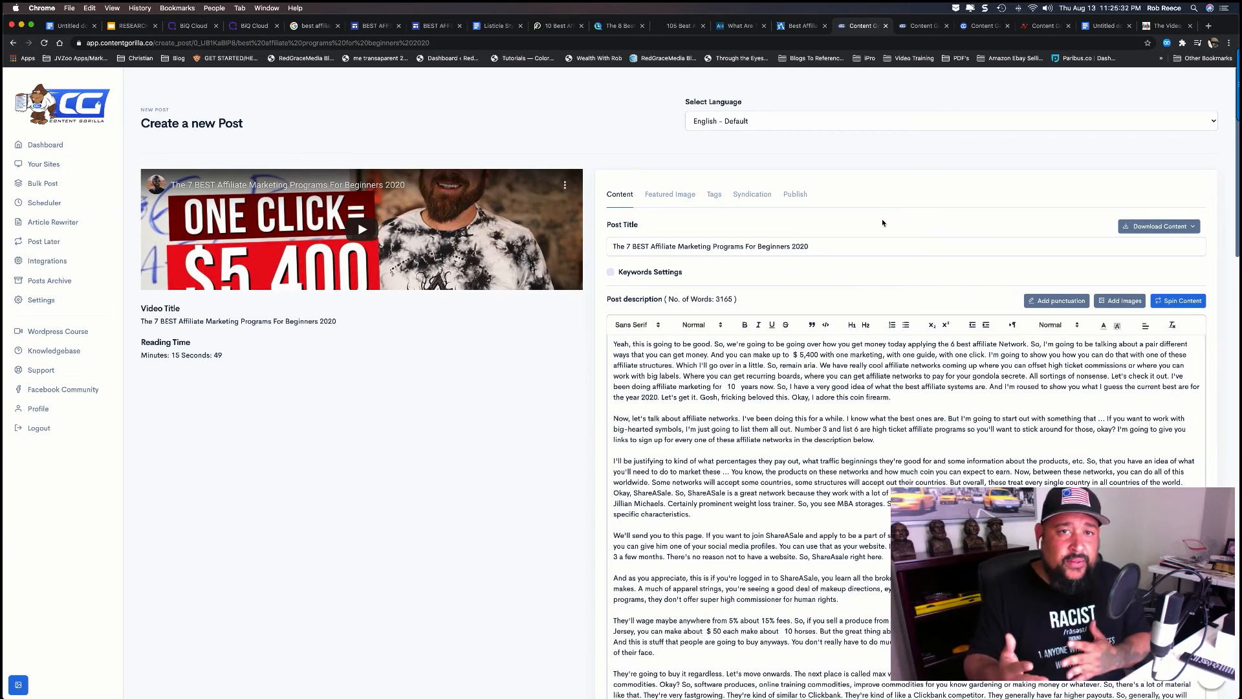
# Publish the Content Gorilla post to The Video Affiliate website under the category Free Affiliate Training and Tutorials.
pyautogui.click(797, 194)
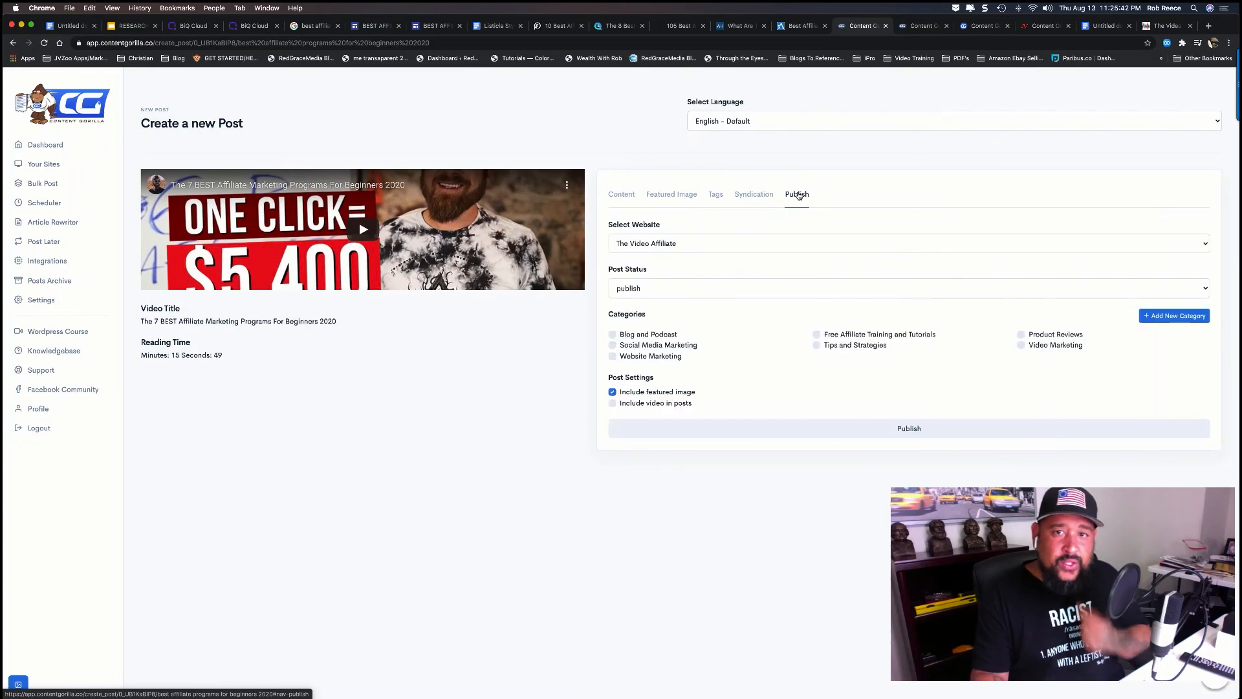
pyautogui.click(680, 245)
pyautogui.click(641, 244)
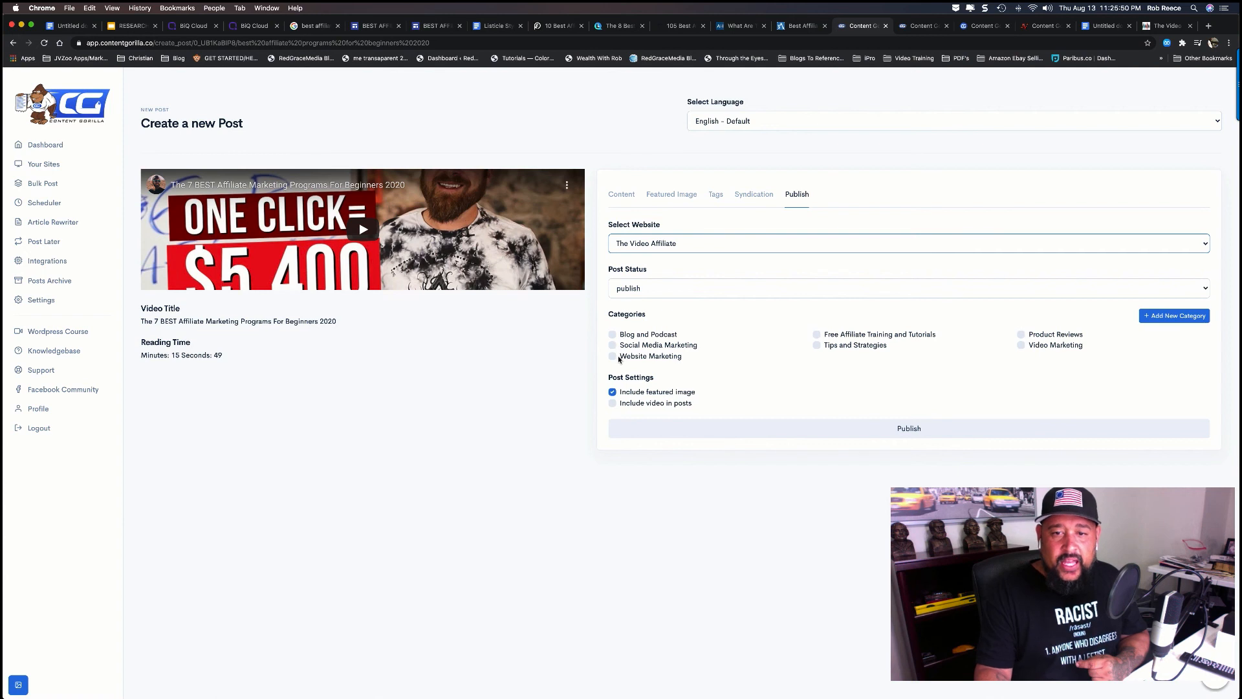
pyautogui.click(818, 335)
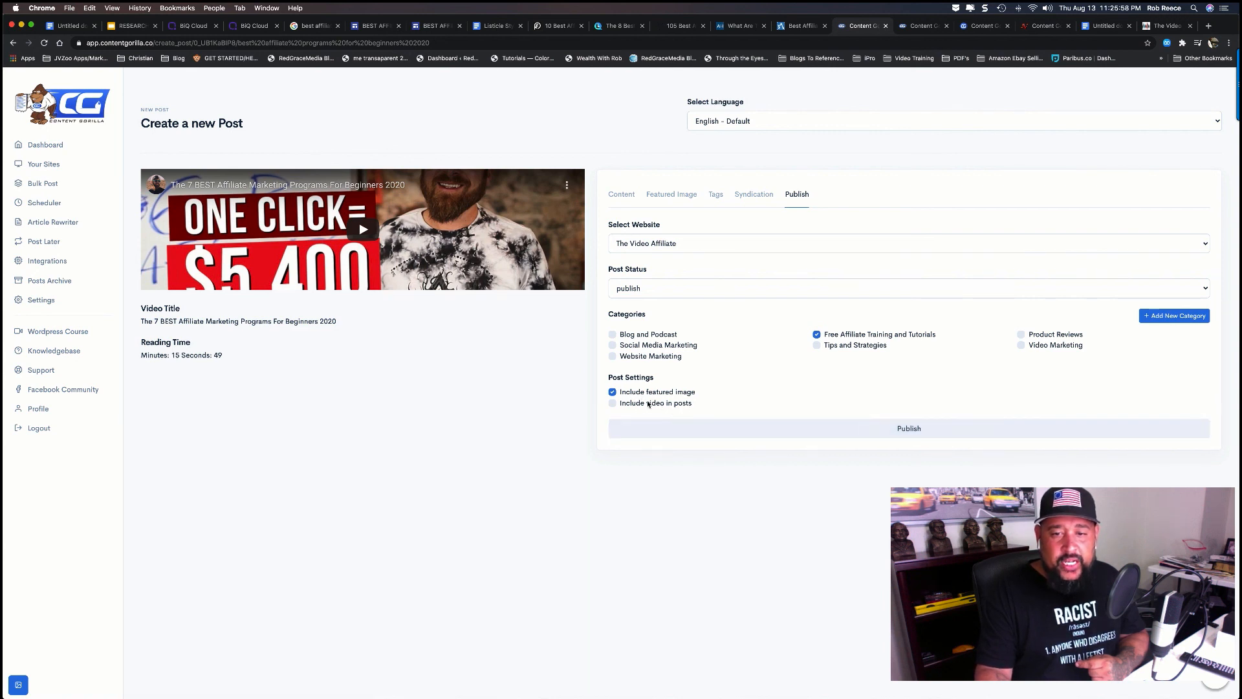
pyautogui.click(825, 434)
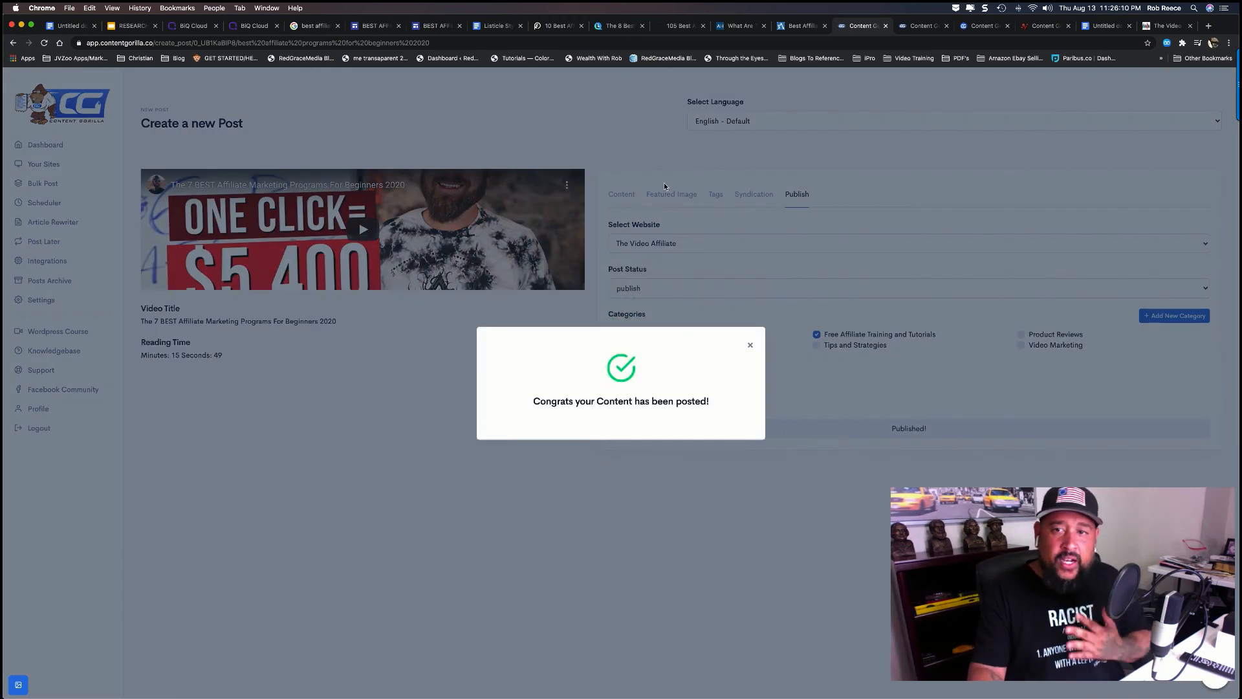
pyautogui.click(714, 92)
# Switch back to thevideoaffiliate.com and reload the homepage to check for the newly published post.
pyautogui.click(1167, 26)
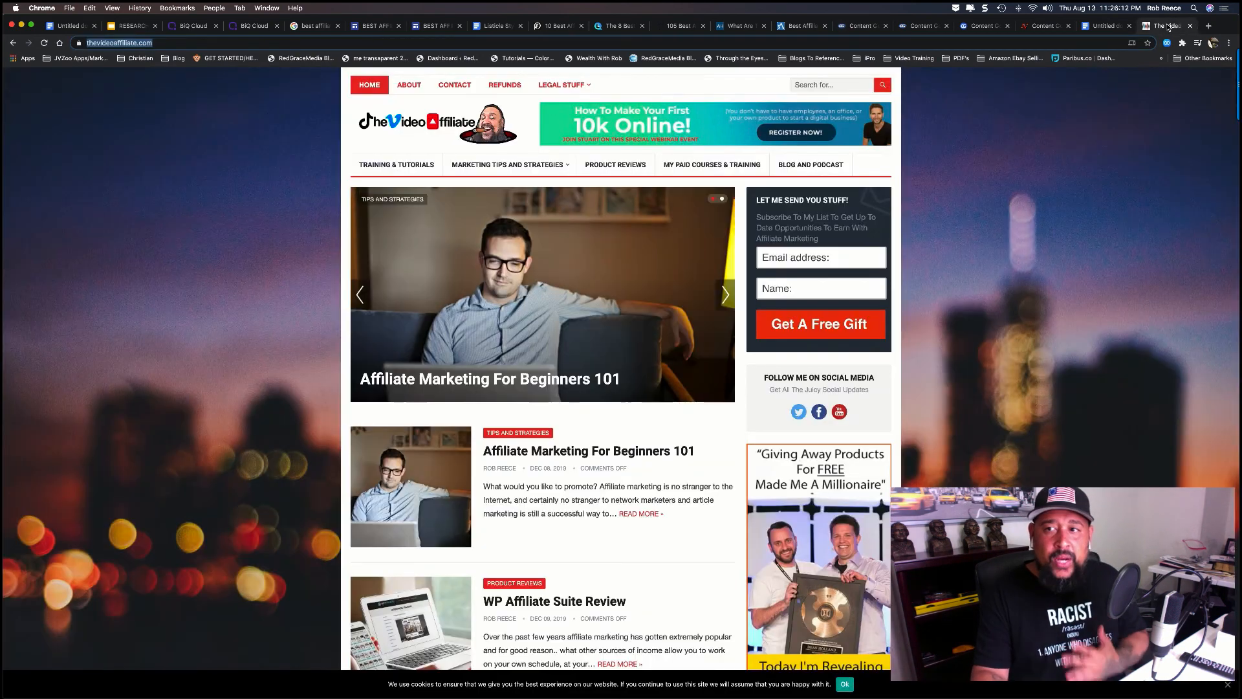
pyautogui.click(44, 43)
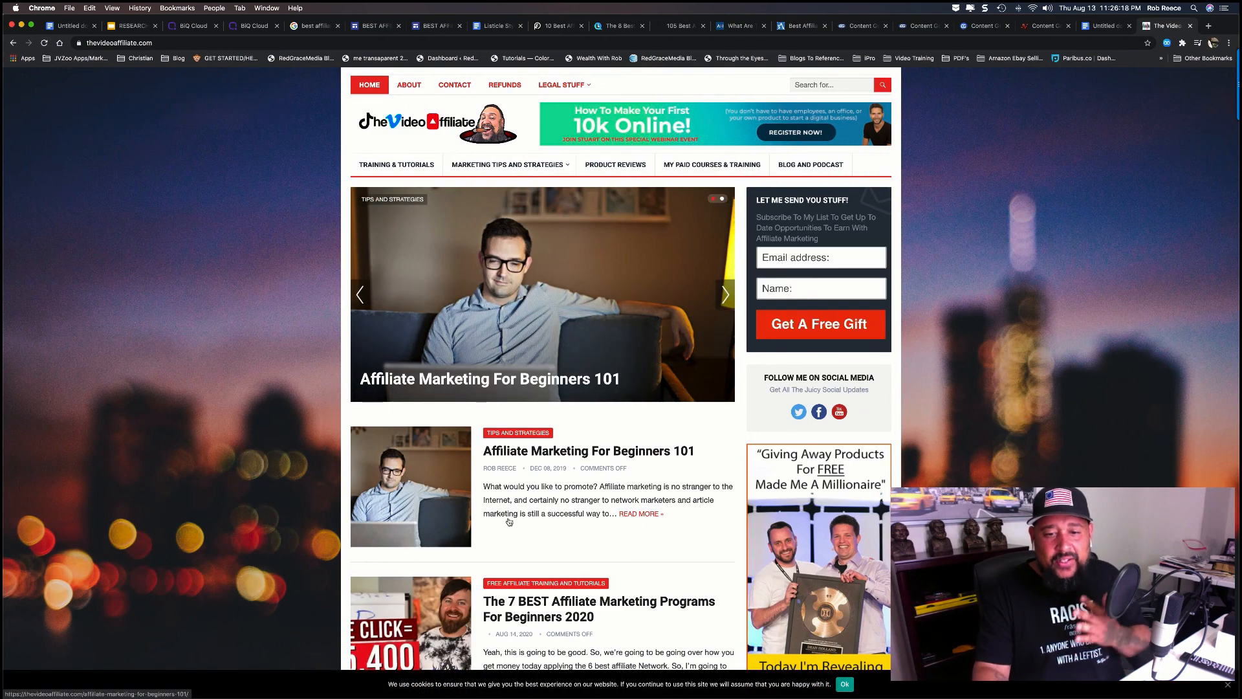
# Look over the homepage's post list and open the post "The 7 BEST Affiliate Marketing Programs For Beginners 2020".
pyautogui.scroll(-5, 521, 582)
pyautogui.scroll(-2, 523, 581)
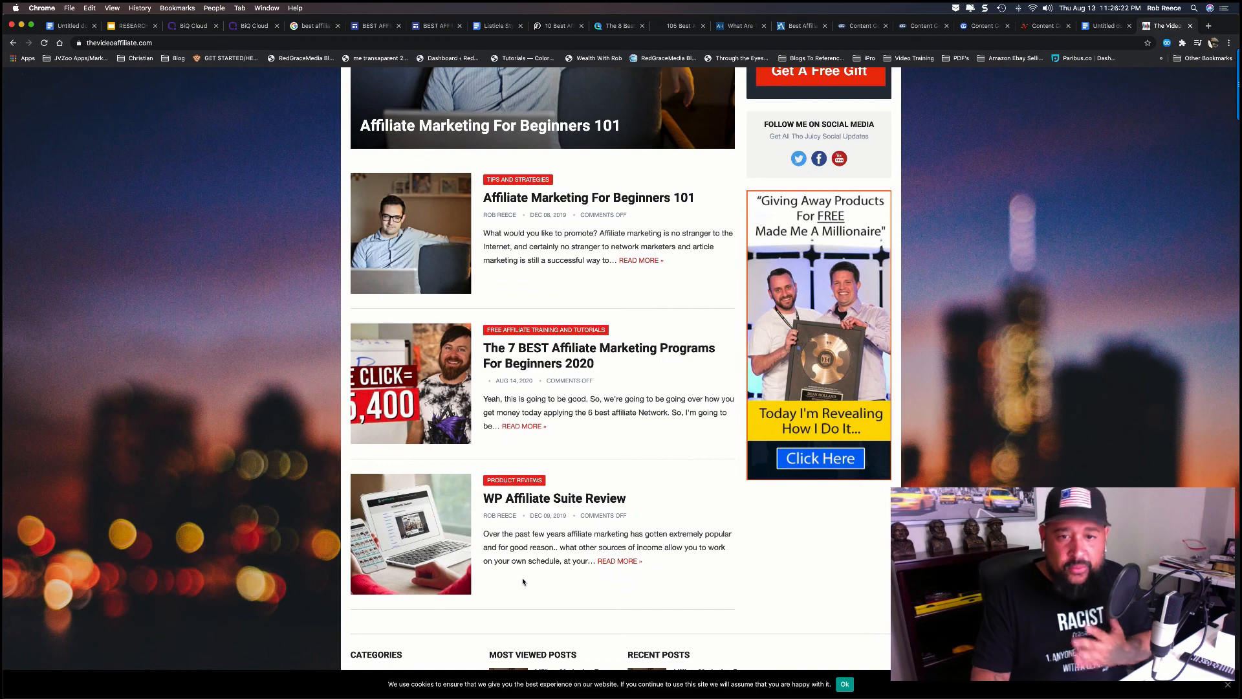
pyautogui.scroll(-2, 524, 582)
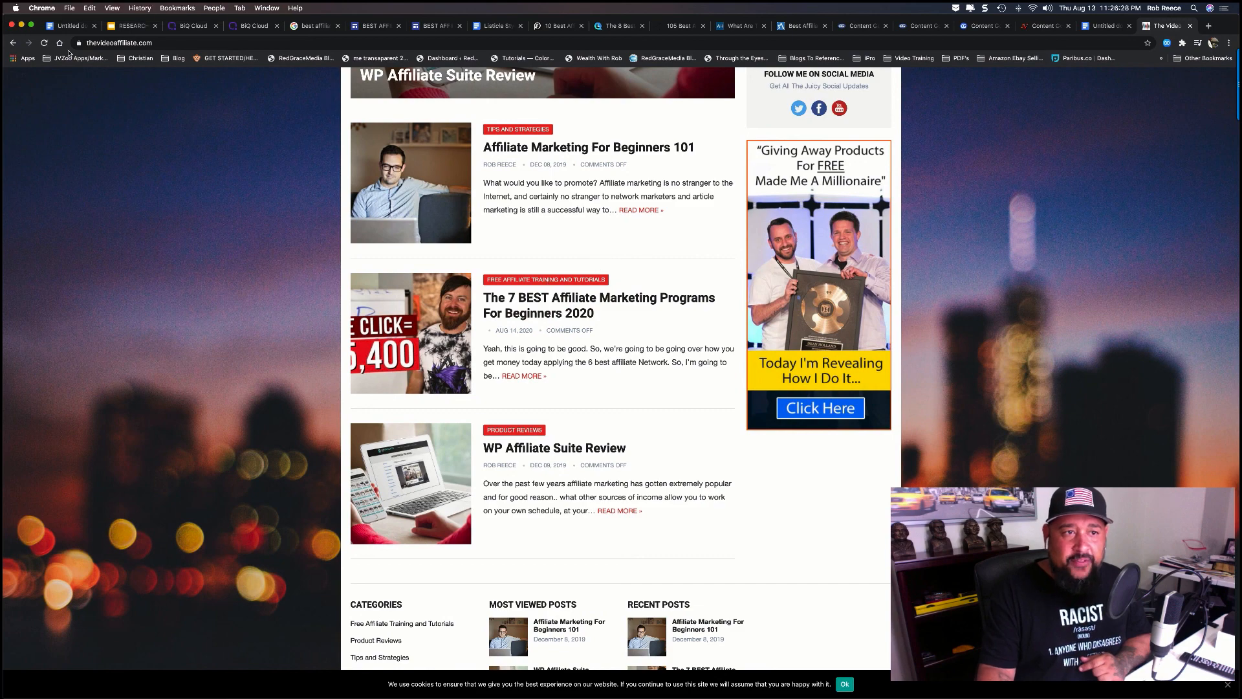
pyautogui.click(556, 297)
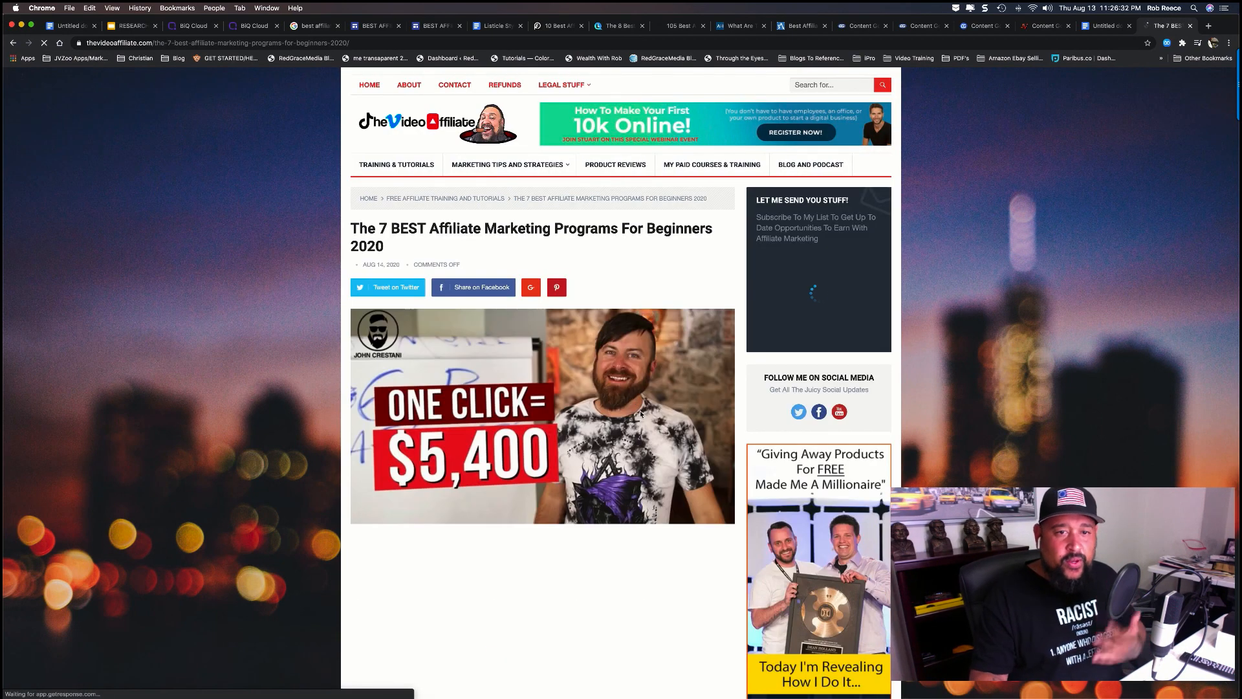
# Review the published post from its featured image and embedded video through the spun text and inserted images to the tags.
pyautogui.scroll(-5, 639, 410)
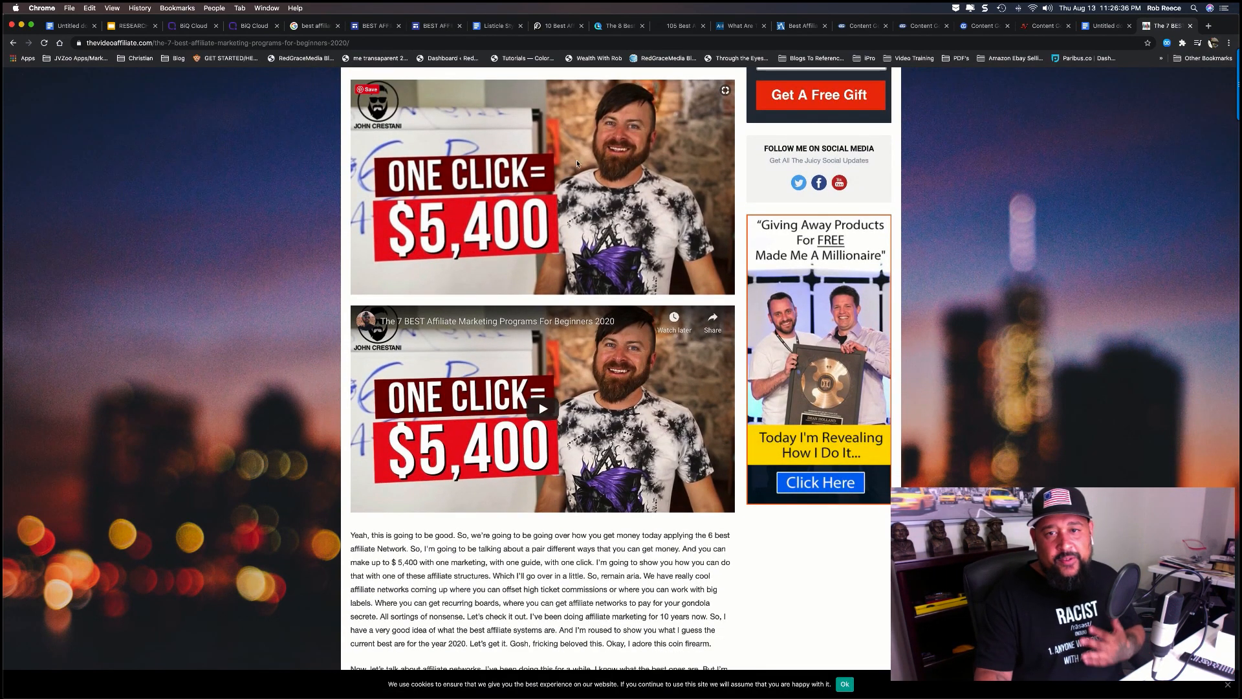
pyautogui.scroll(-2, 551, 342)
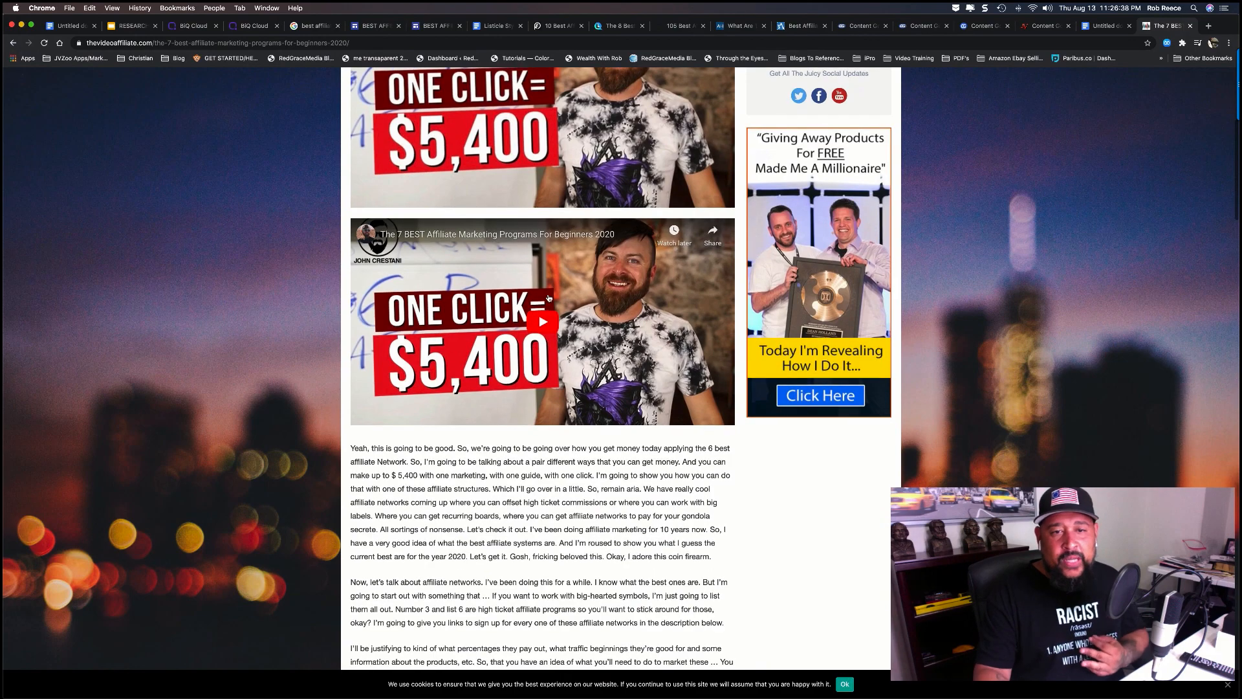
pyautogui.scroll(-2, 587, 335)
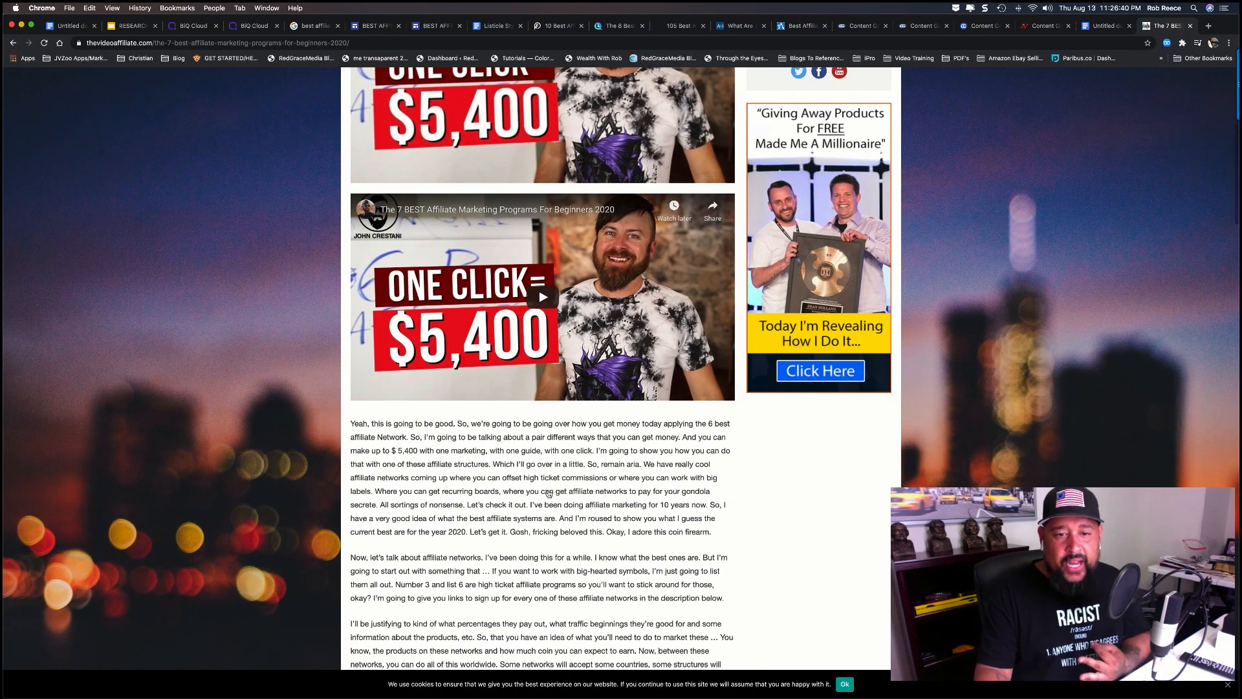
pyautogui.scroll(-10, 569, 415)
pyautogui.scroll(-20, 548, 490)
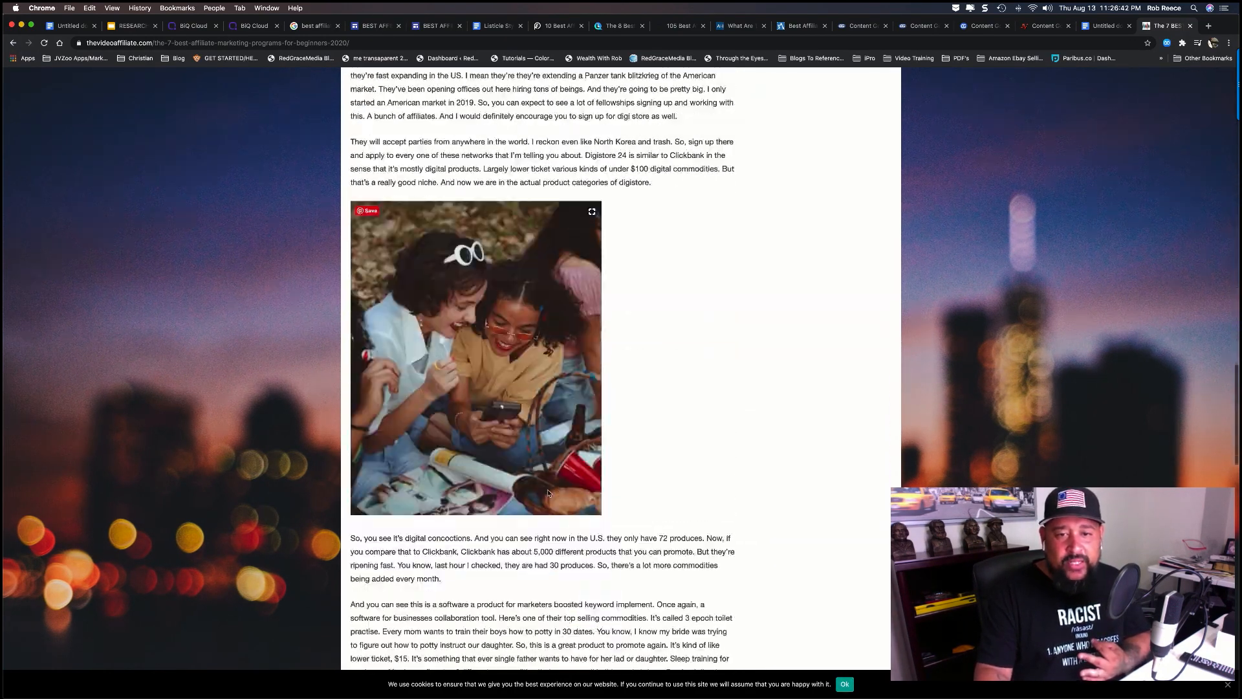
pyautogui.scroll(-20, 548, 493)
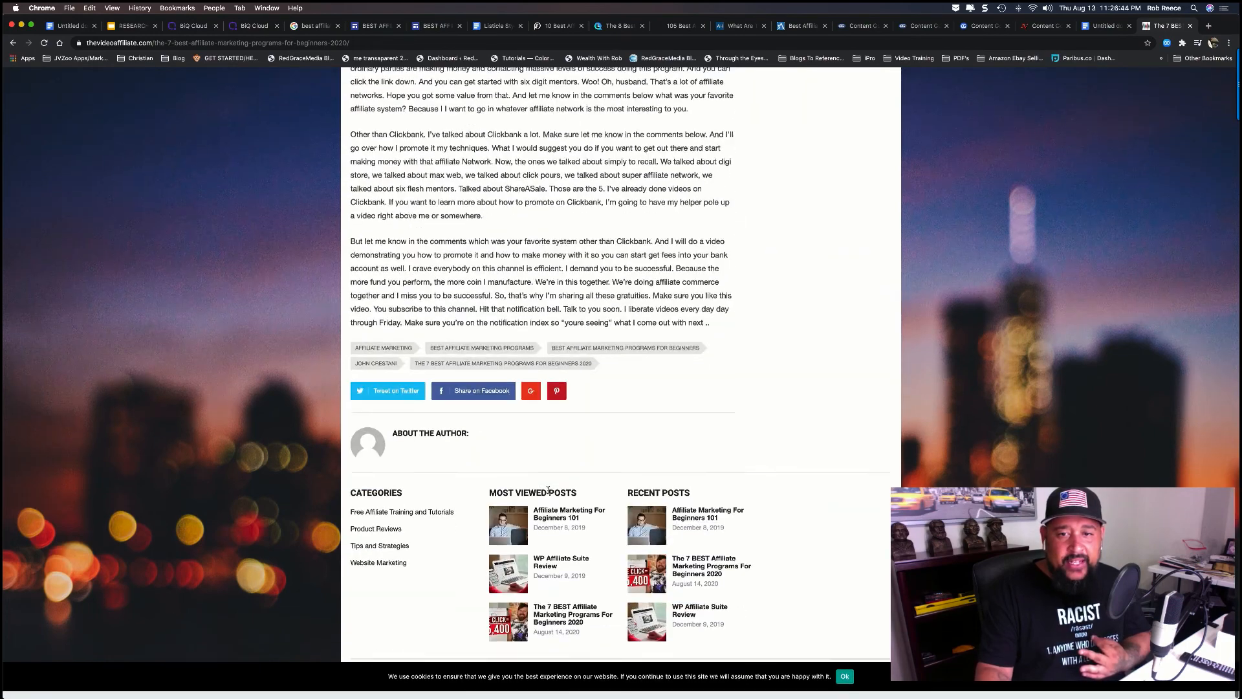
pyautogui.scroll(1, 548, 490)
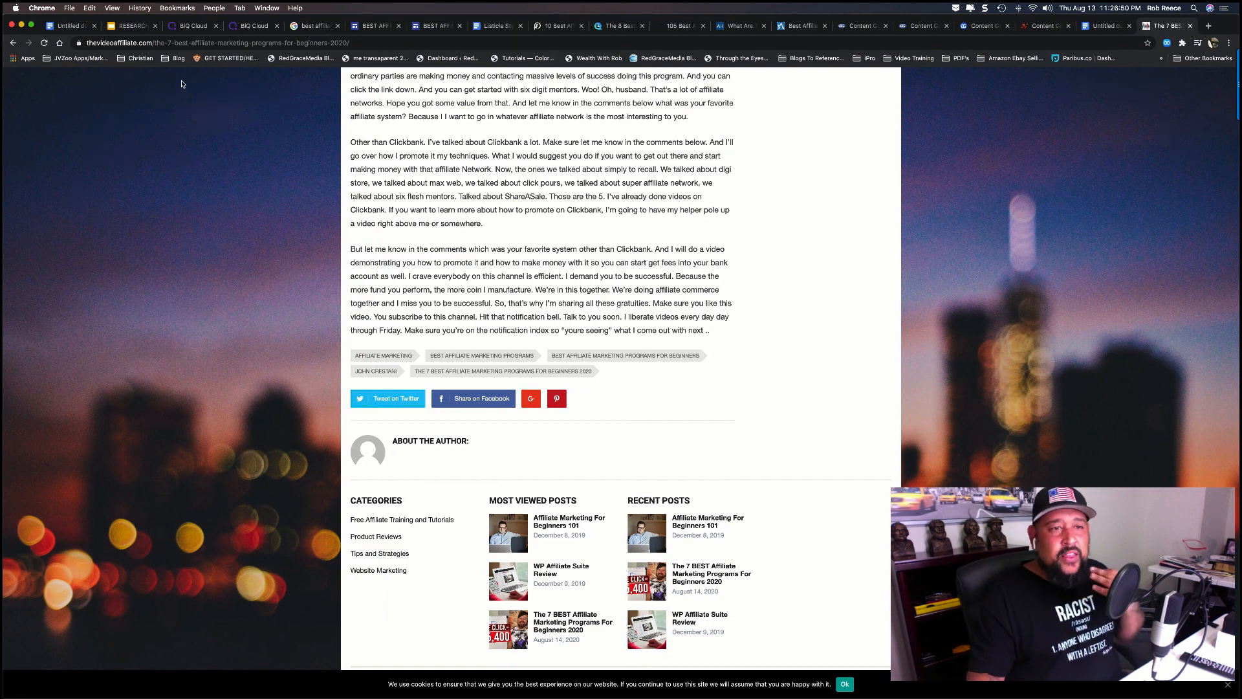
pyautogui.press('super+Tab')
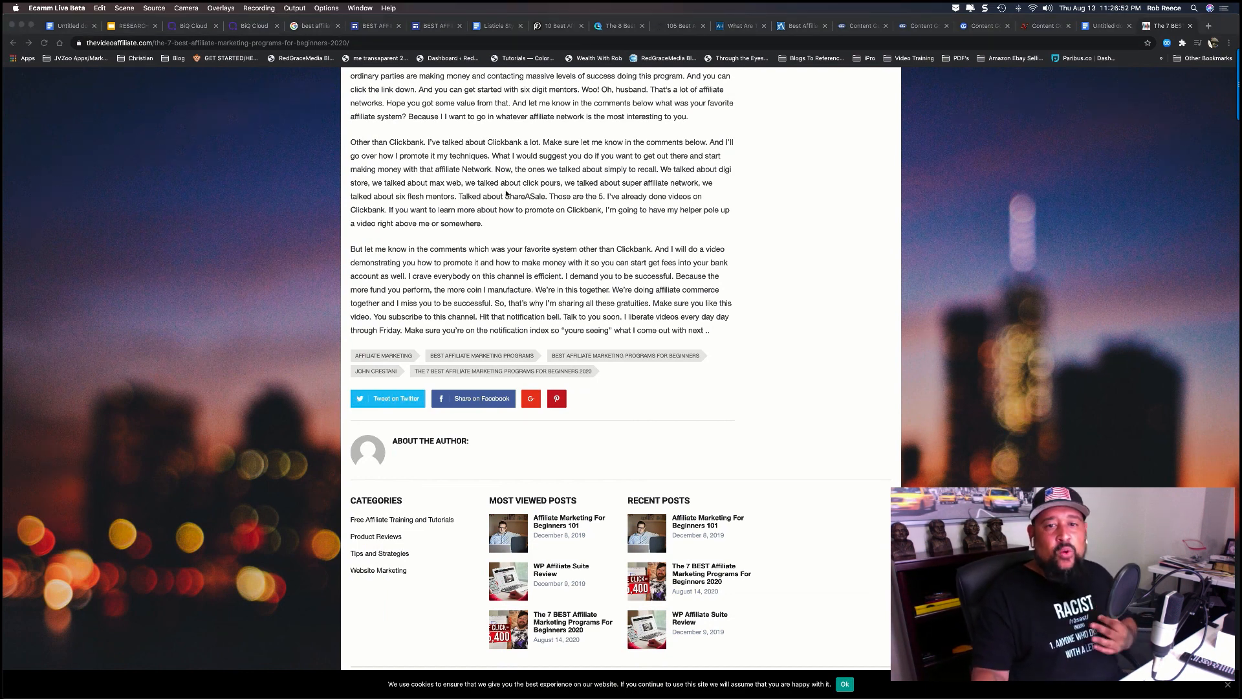